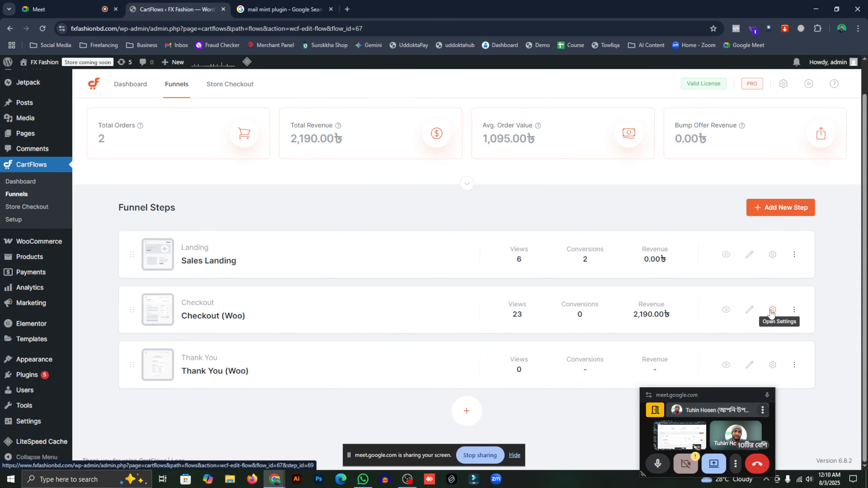
- Look for a product to add in the checkout step's settings, then close them
left_click(772, 310)
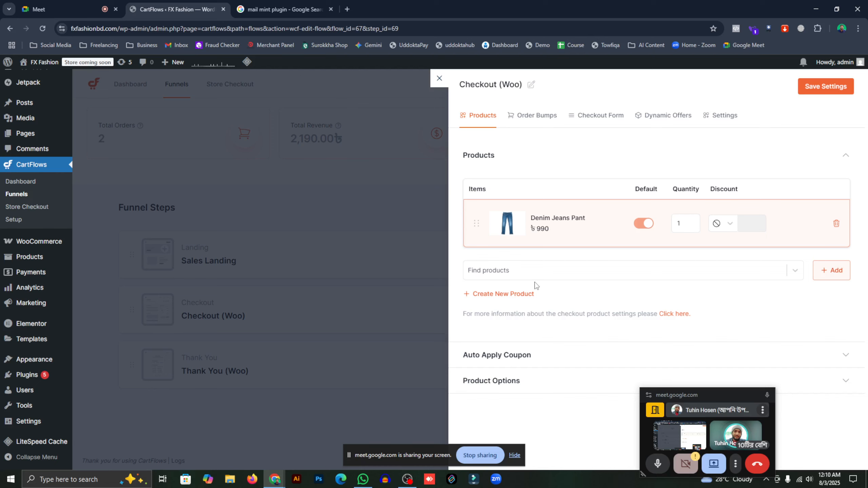
left_click(548, 273)
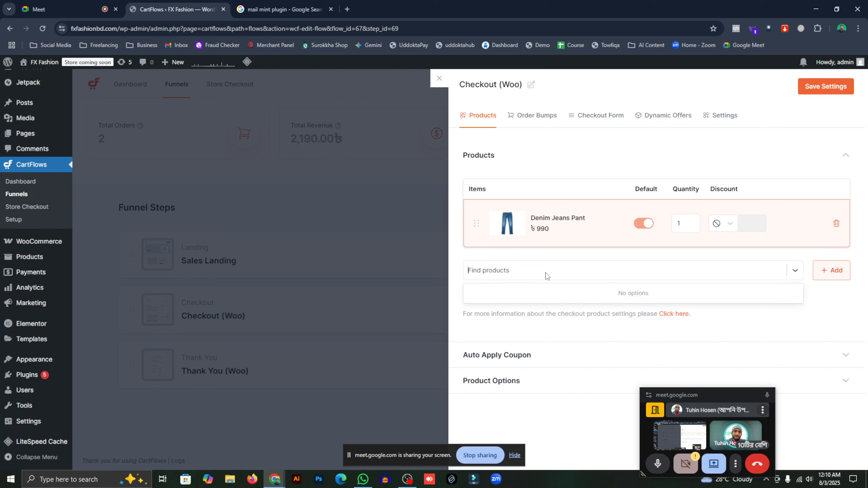
left_click(397, 263)
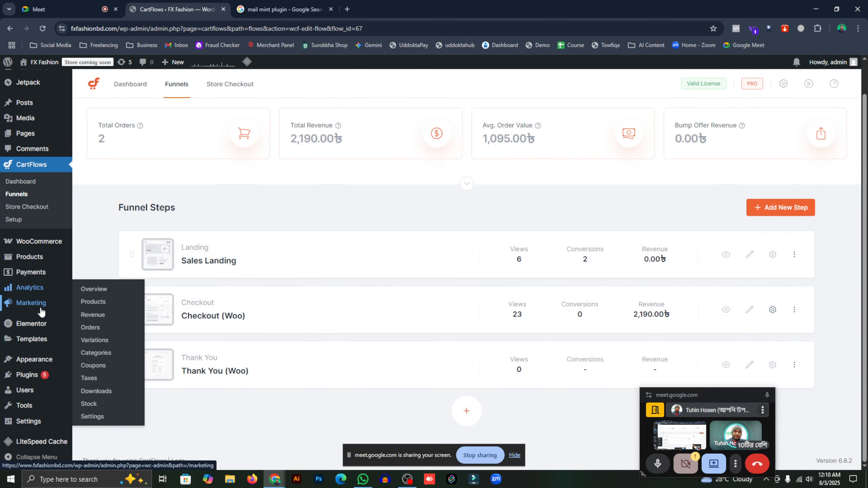
mouse_move(50, 327)
mouse_move(42, 248)
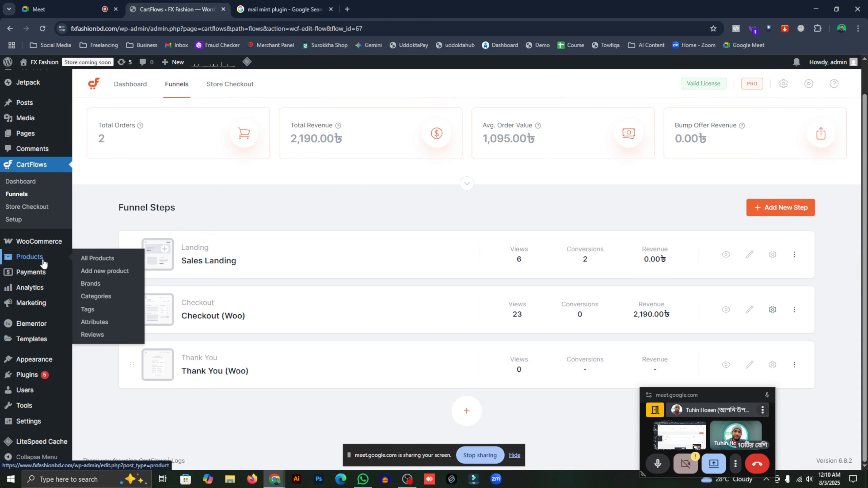
left_click(778, 310)
left_click(525, 276)
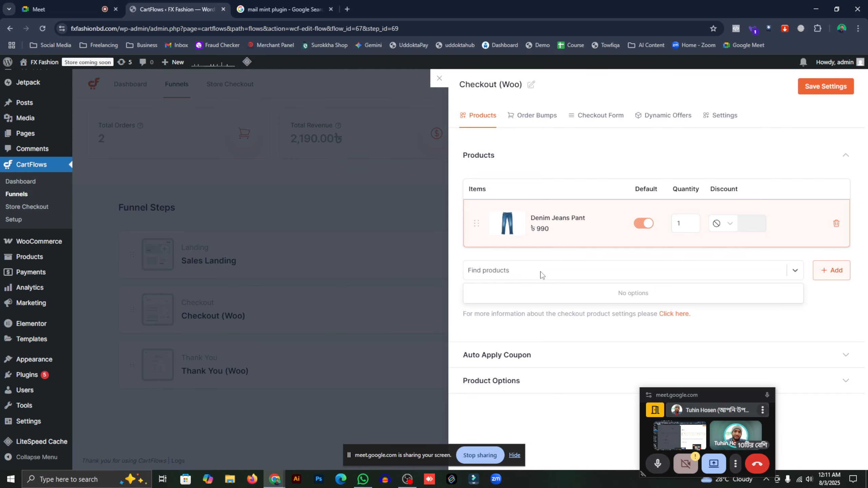
left_click(392, 250)
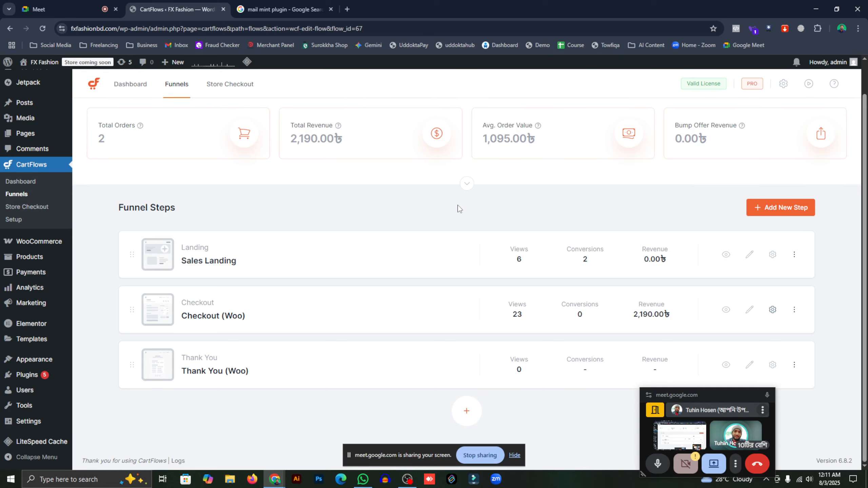
- Start a new product titled 'Denim Jeans ( Blue)'
mouse_move(55, 258)
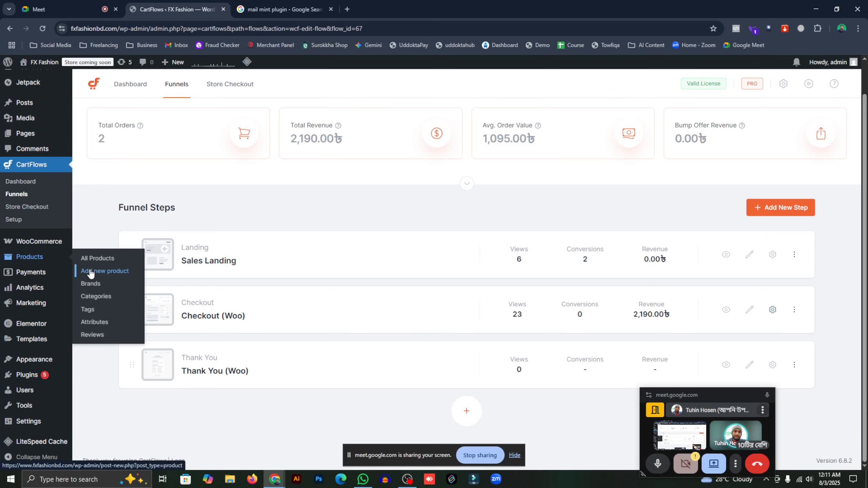
left_click(91, 272)
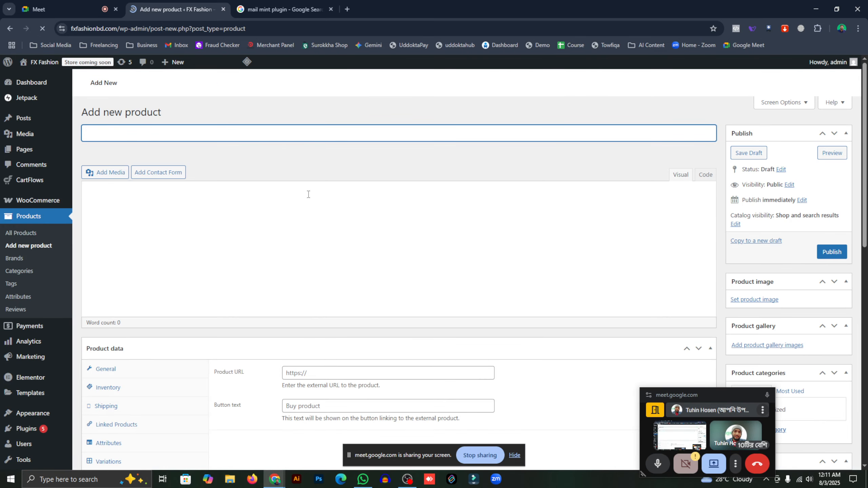
type("D")
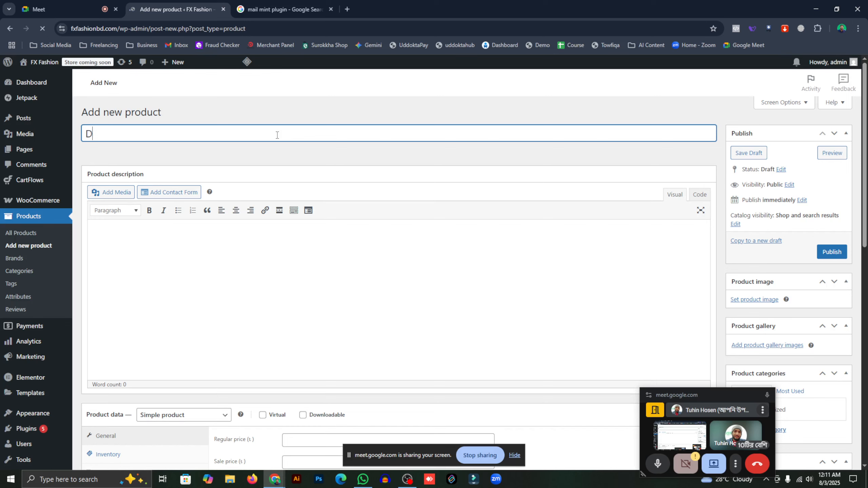
type("enim")
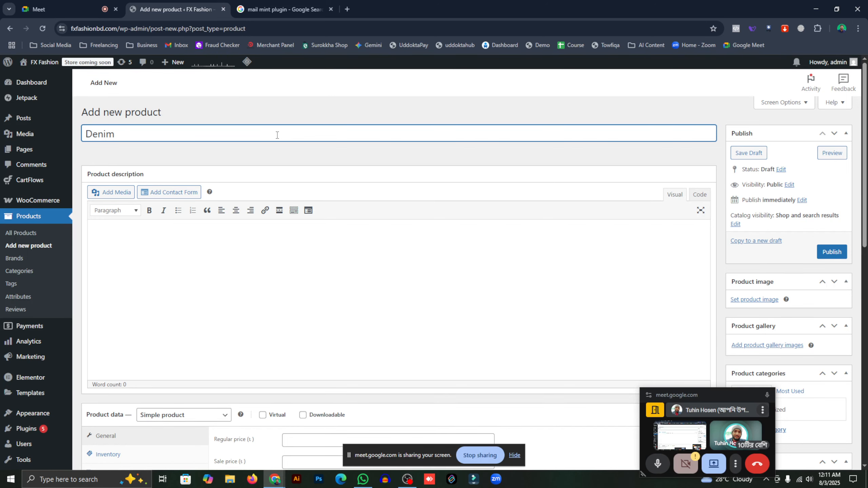
type(" Jeans ( Blue")
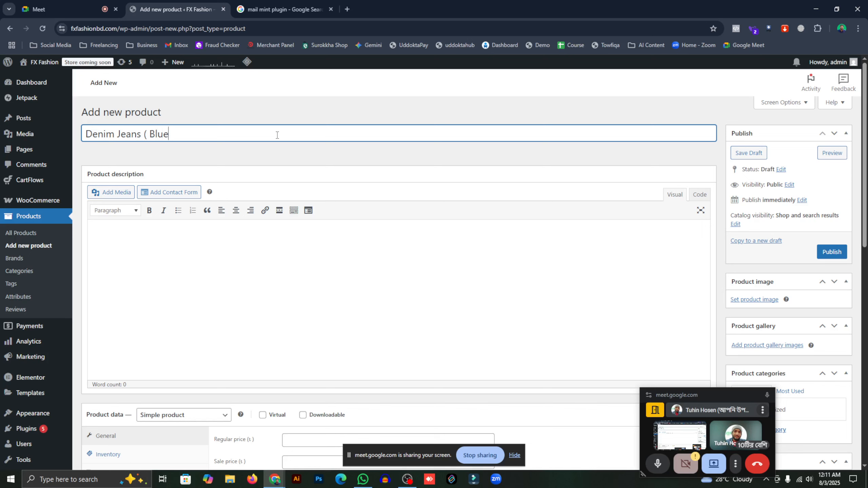
type(")")
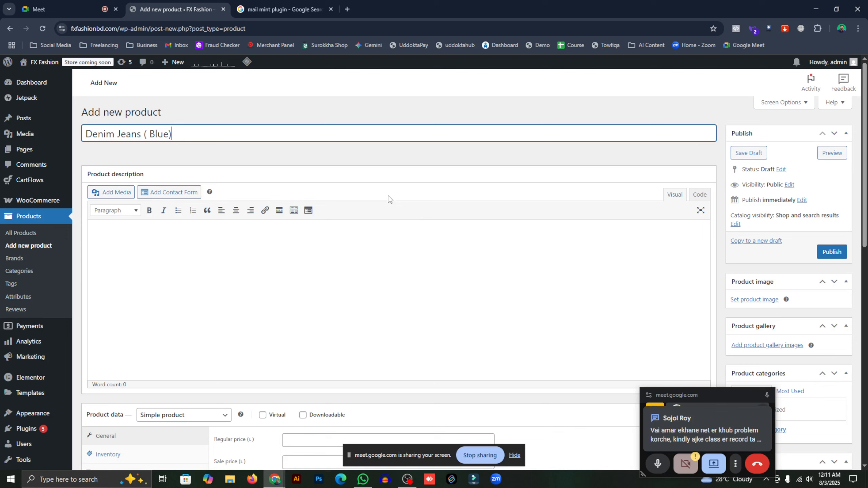
- Set the product image to the front-view jeans photo from the media library
left_click(750, 300)
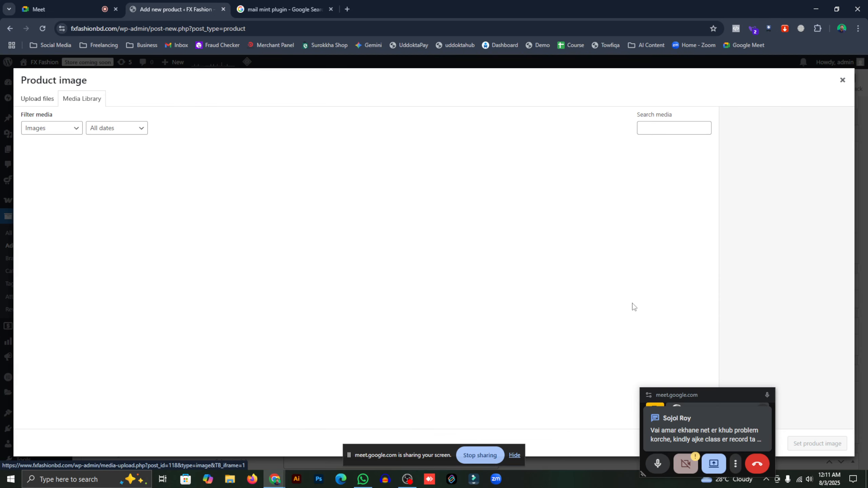
left_click(130, 170)
left_click(261, 175)
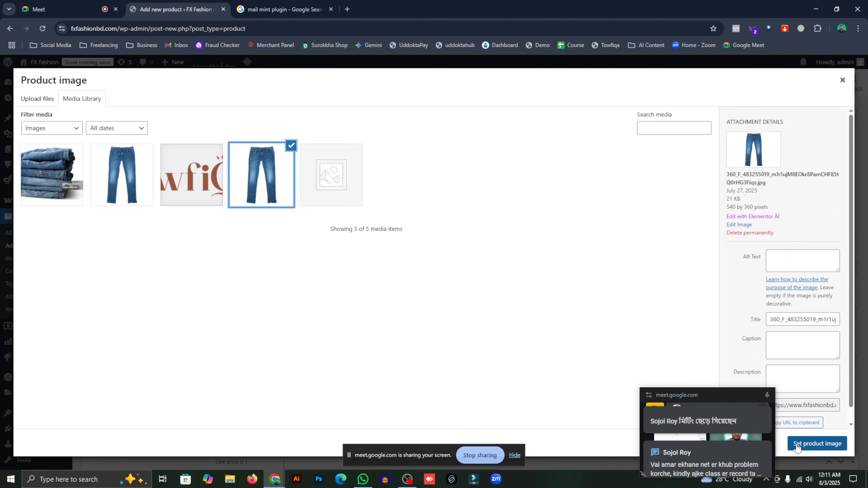
left_click(817, 444)
- Give the product regular price 1650 and sale price 1150, then publish it
scroll(308, 239, "down", 4)
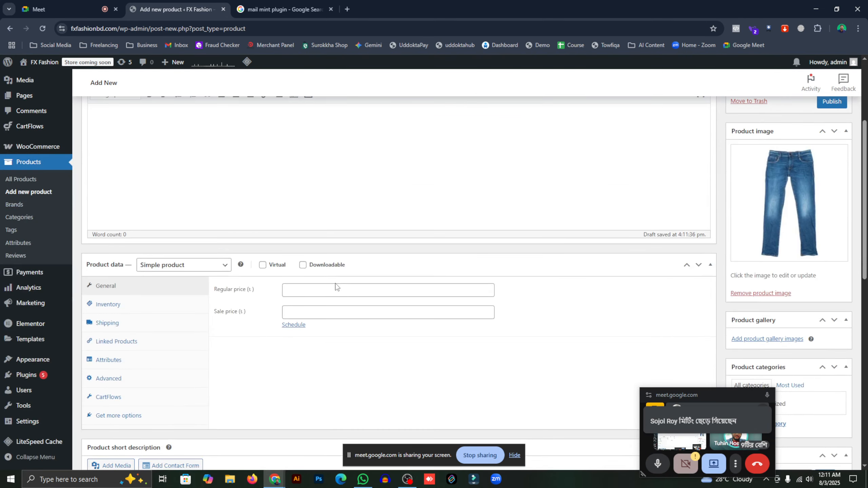
left_click(336, 289)
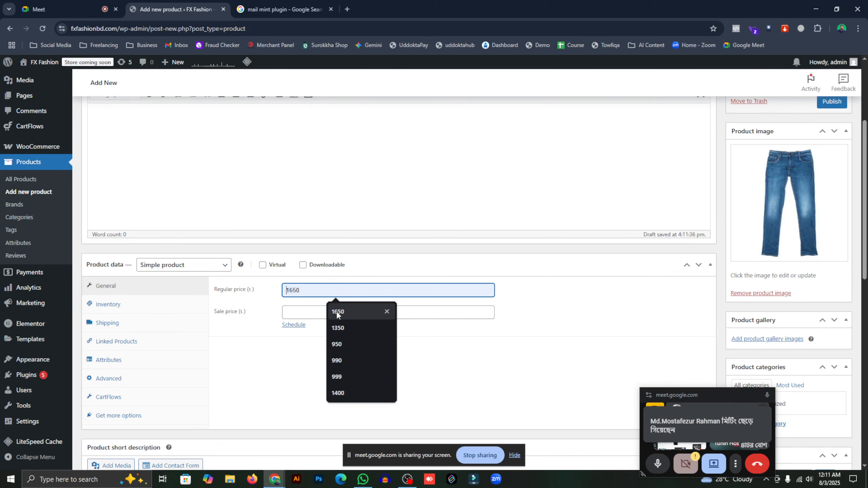
left_click(336, 311)
left_click(334, 317)
left_click(337, 333)
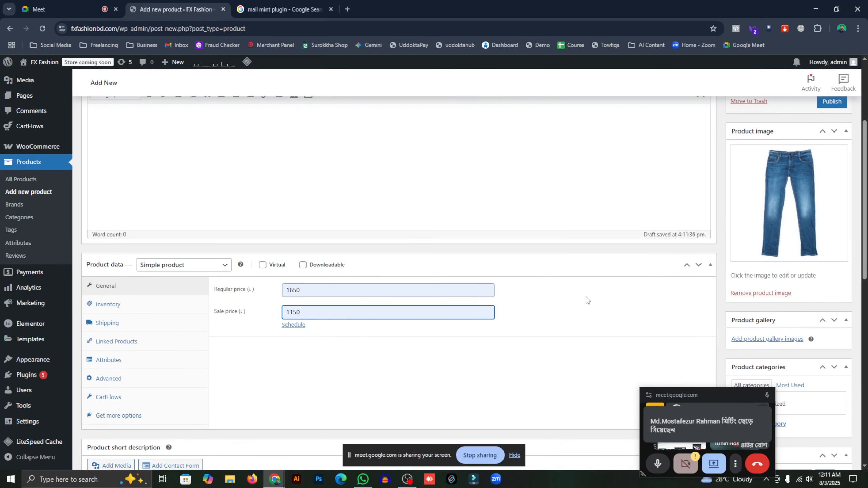
scroll(432, 334, "down", 3)
scroll(441, 210, "up", 7)
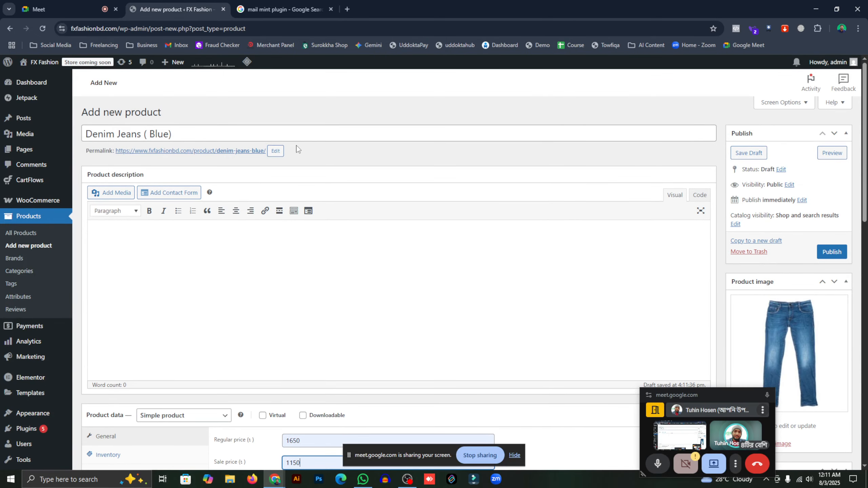
left_click(160, 134)
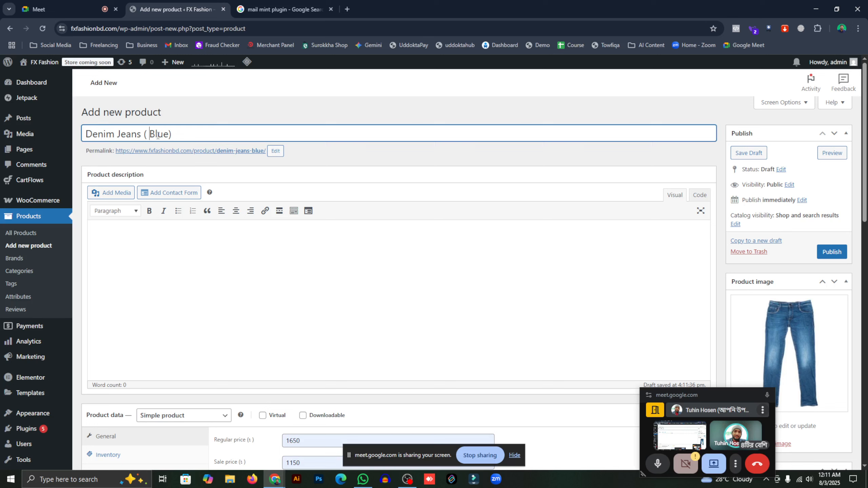
left_click(831, 253)
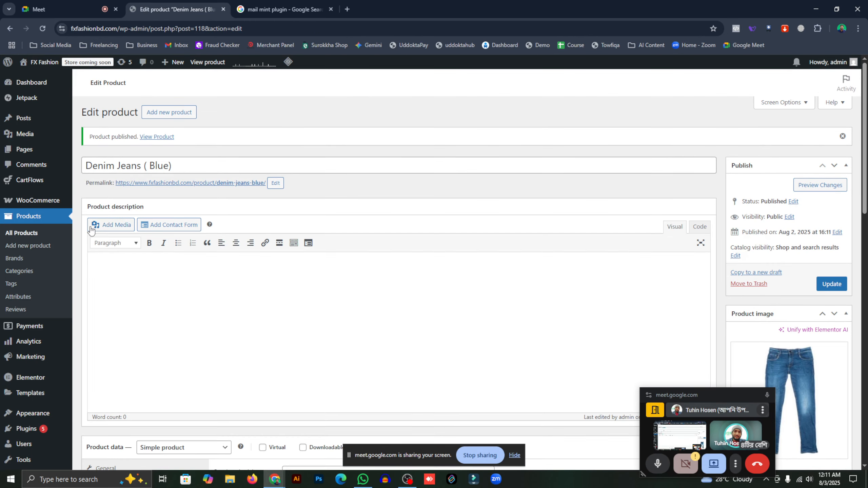
- Rename Denim Jeans Pant to 'Denim Jeans Pant ( Black)' and update it
left_click(34, 233)
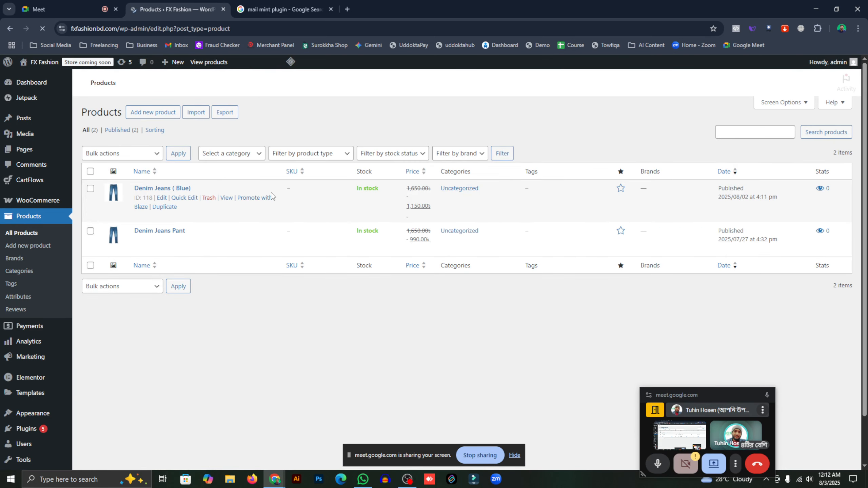
left_click(159, 241)
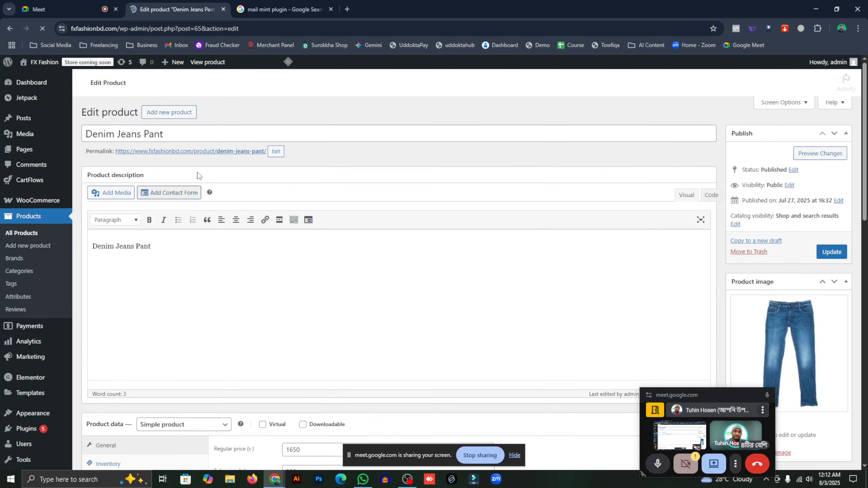
left_click(176, 134)
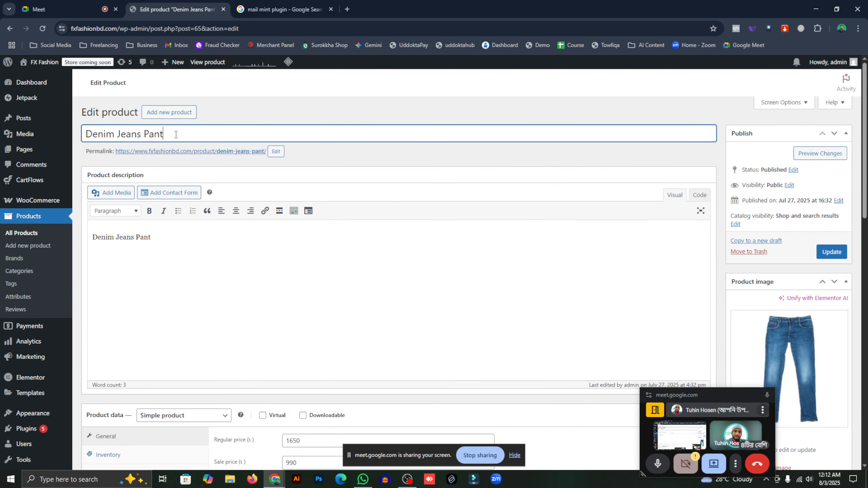
type("( Black")
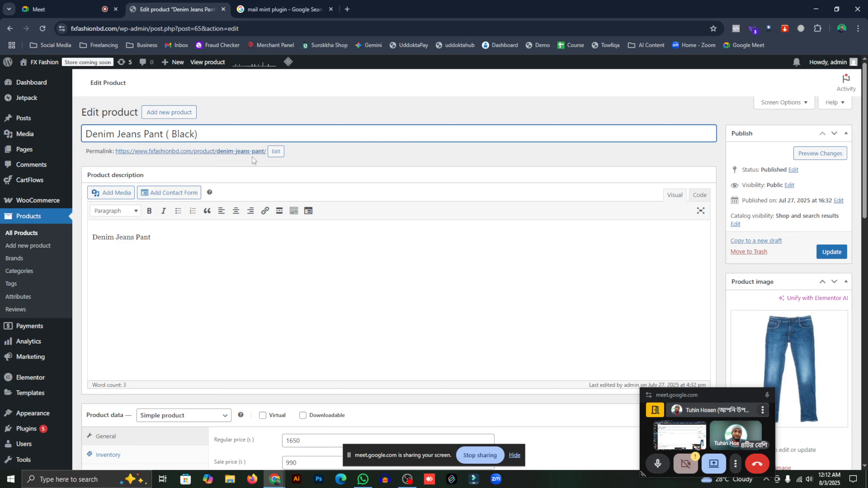
left_click(832, 251)
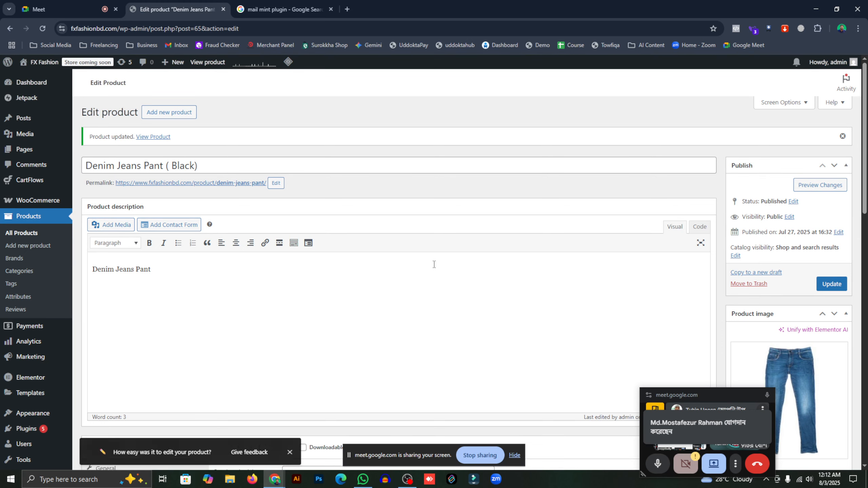
- Check the product's regular price, then go to the CartFlows Funnels list
scroll(433, 266, "down", 4)
left_click(322, 324)
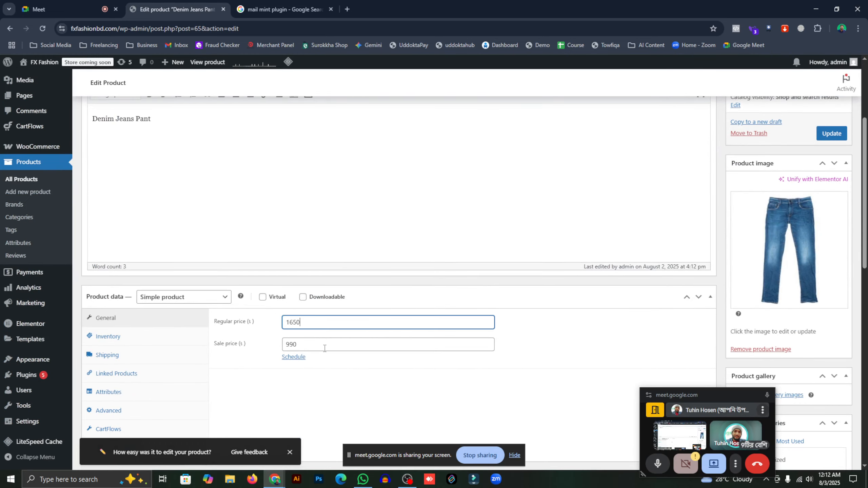
scroll(276, 261, "up", 4)
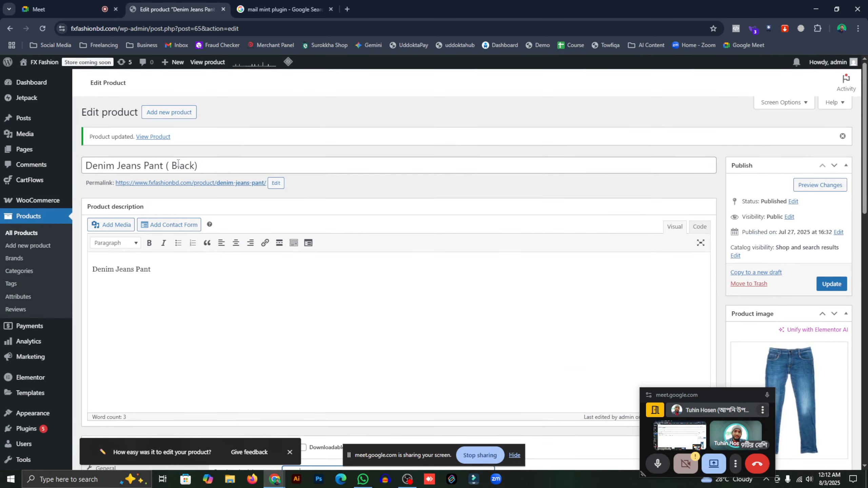
scroll(243, 249, "down", 5)
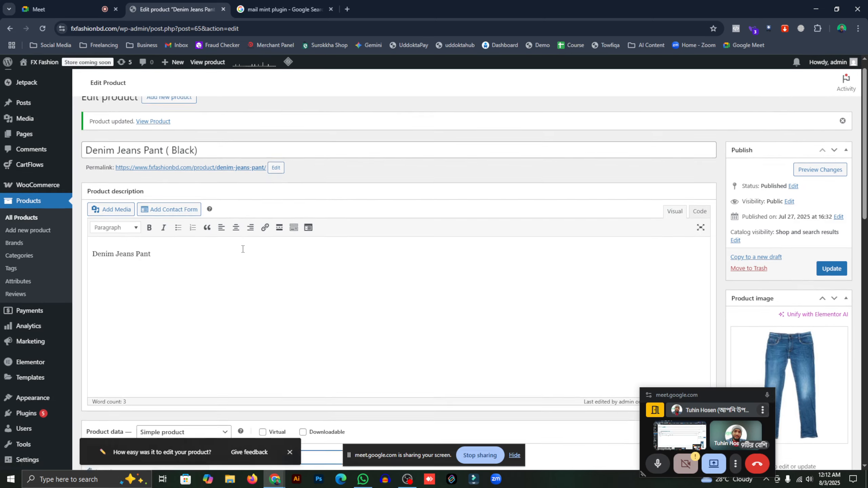
scroll(383, 251, "up", 5)
scroll(383, 251, "up", 1)
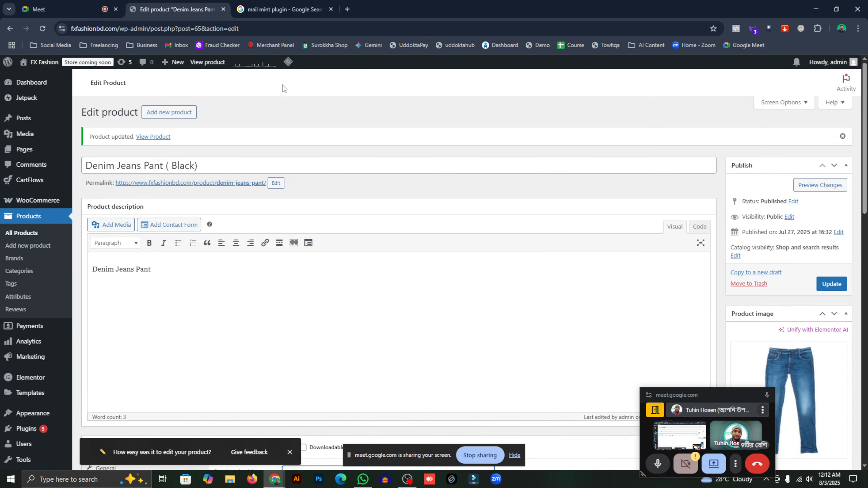
scroll(45, 321, "down", 5)
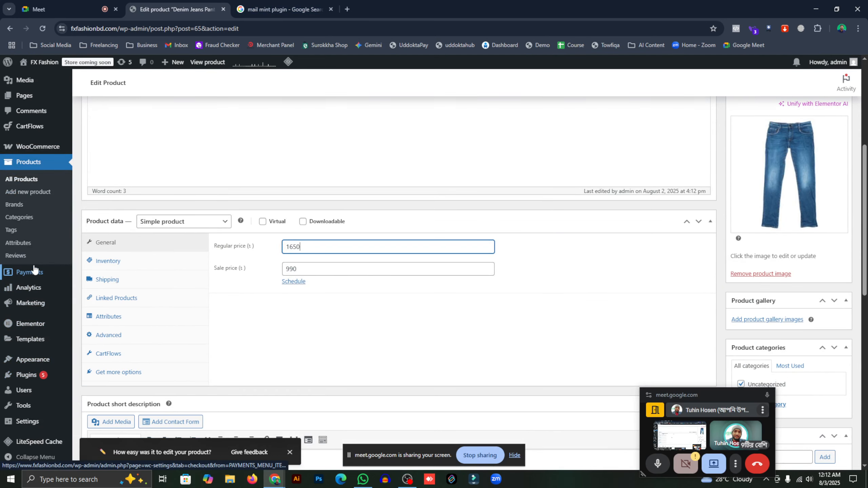
scroll(34, 270, "up", 2)
left_click(90, 194)
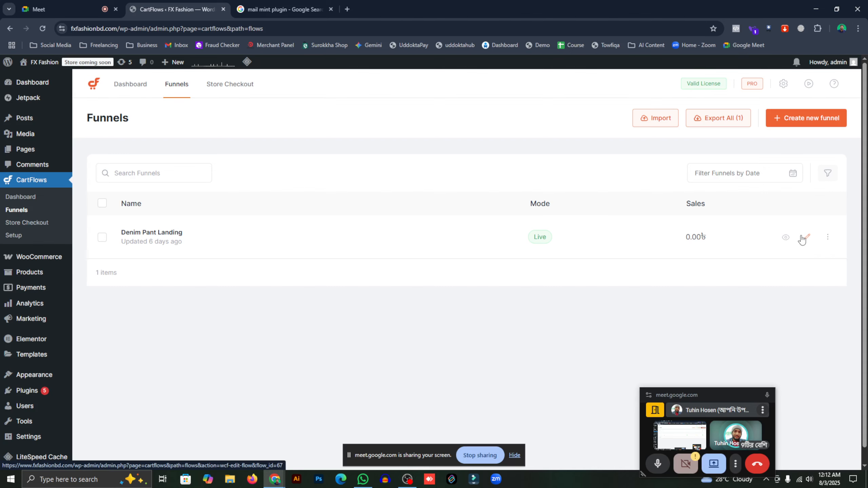
- Open the Denim Pant Landing funnel and its Checkout (Woo) step settings, listing the black pant at ৳990
left_click(806, 239)
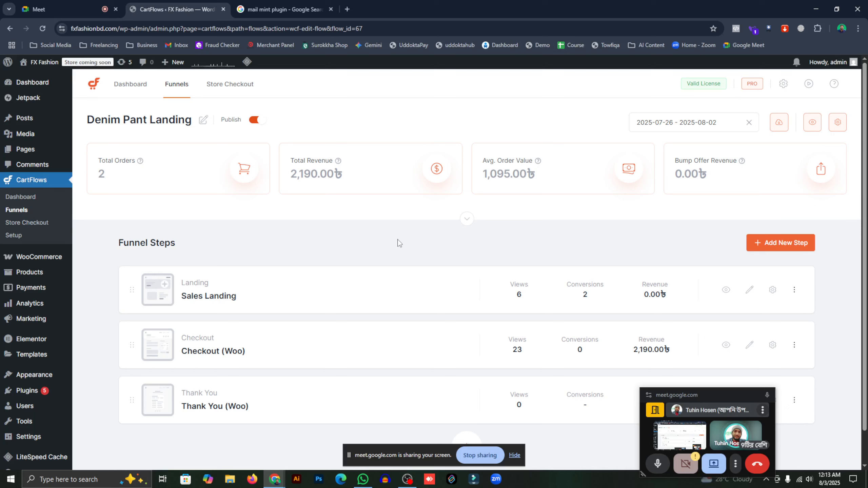
left_click_drag(692, 396, 783, 436)
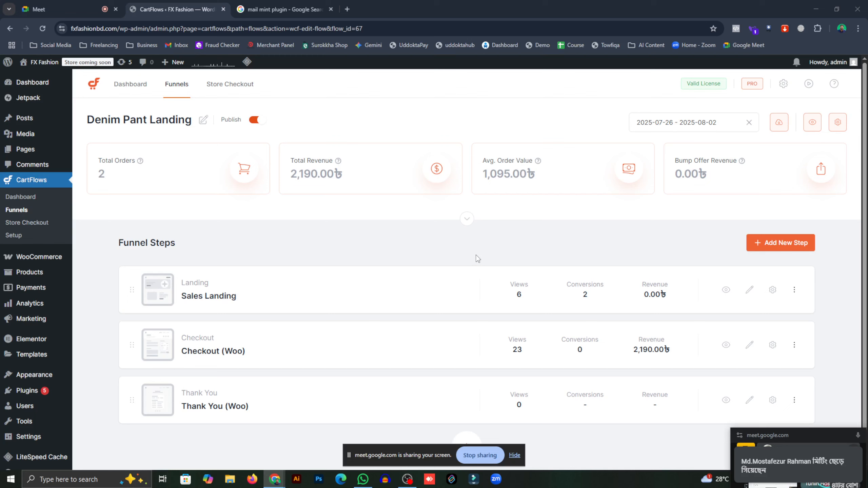
left_click(746, 344)
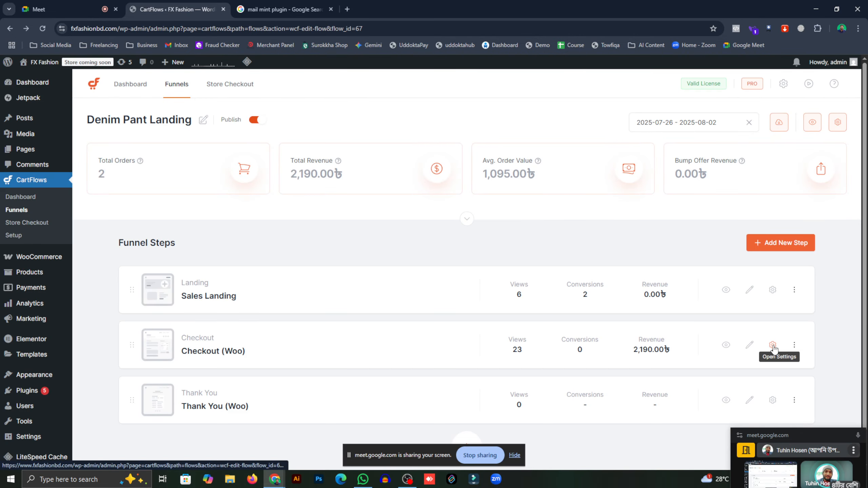
left_click(774, 346)
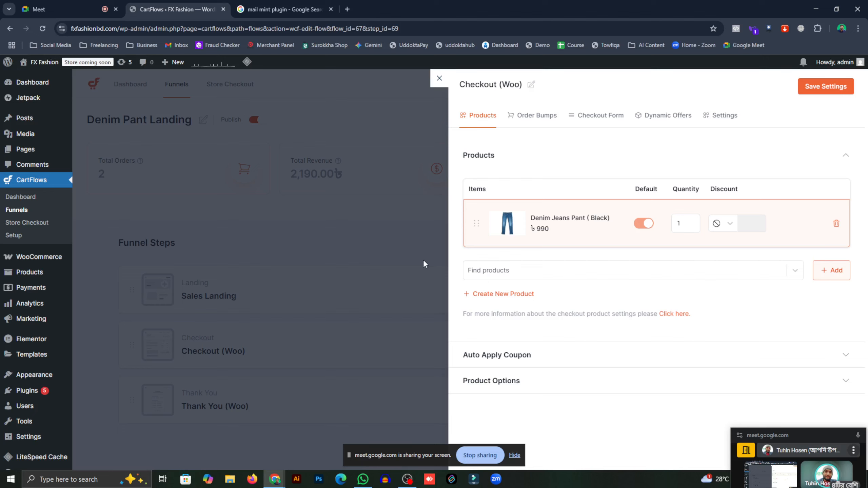
- Search 'den', add Denim Jeans ( Blue) at ৳1150 as a checkout product, save, and close the panel
left_click(513, 274)
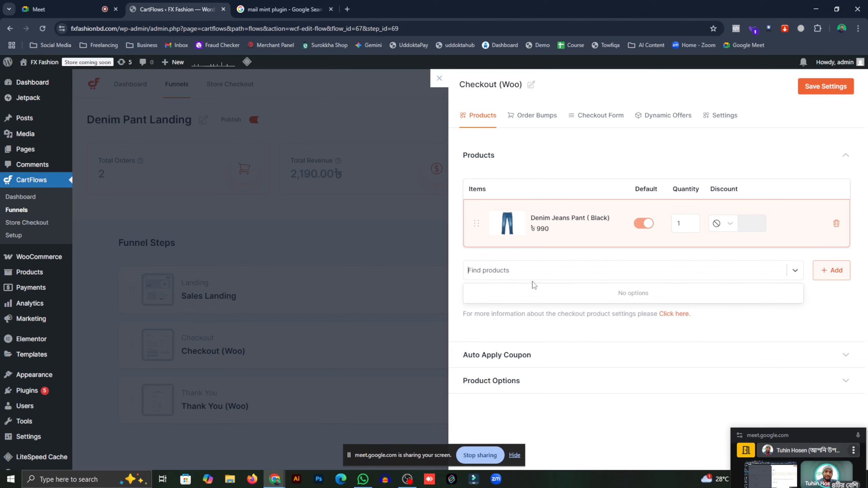
type("denim")
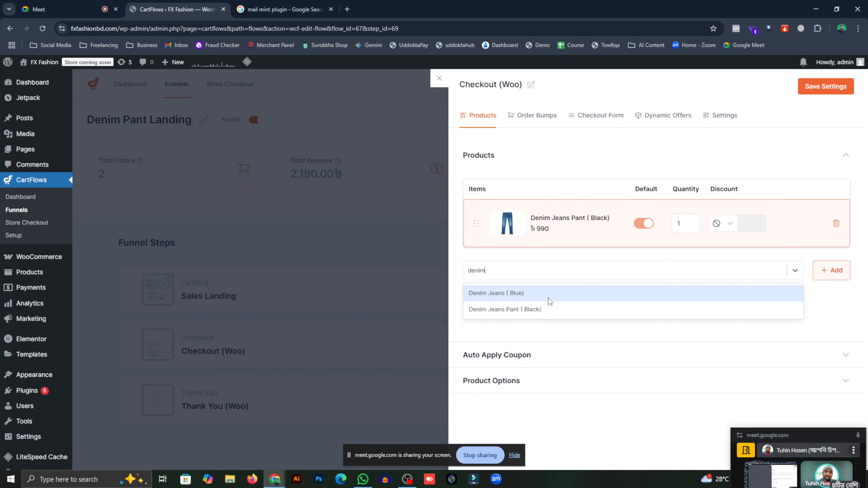
left_click(549, 301)
left_click(834, 272)
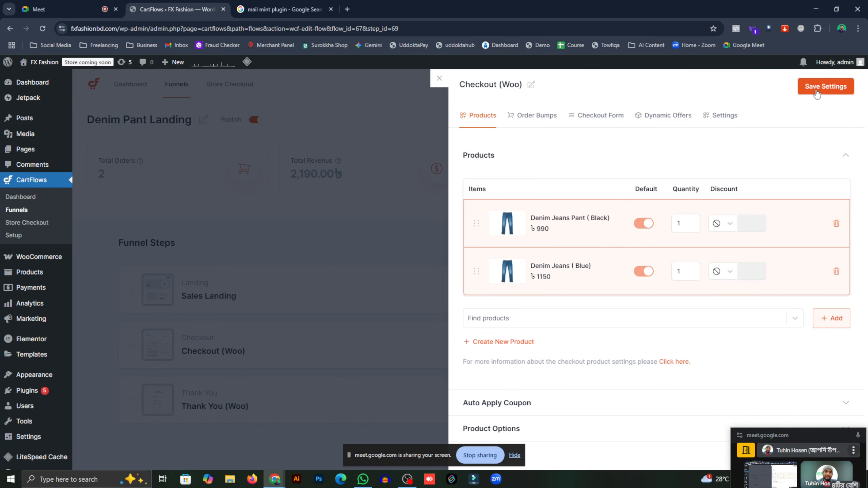
left_click(817, 88)
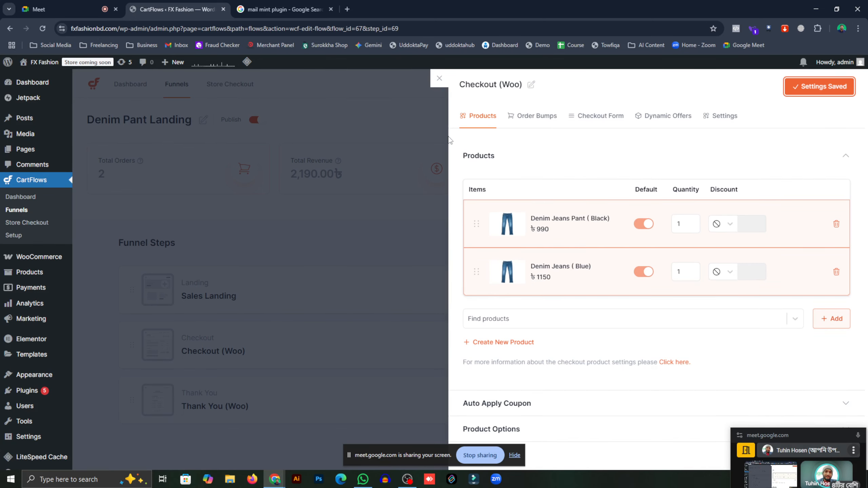
left_click(402, 135)
scroll(411, 197, "down", 1)
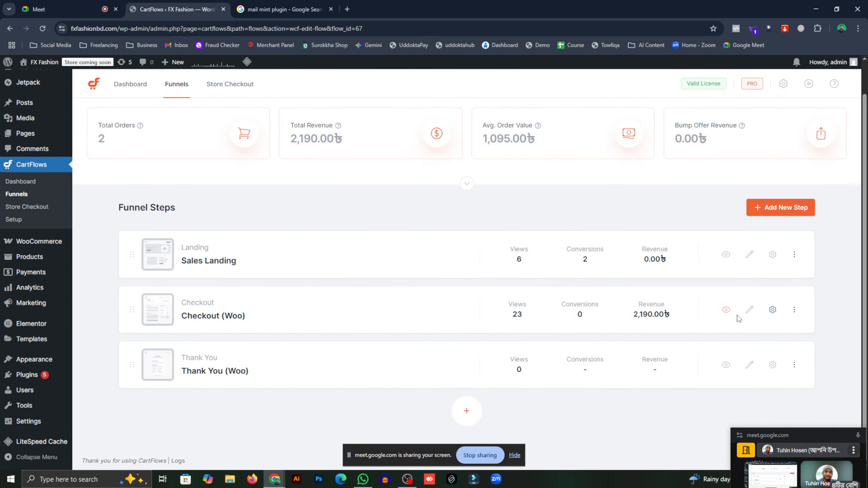
- View the live checkout and confirm Your order lists both jeans totalling 2,270.00৳
left_click(727, 309)
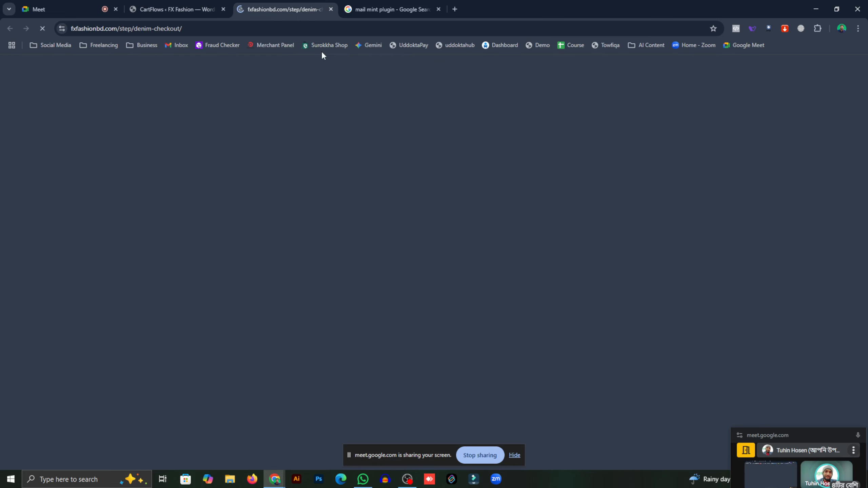
scroll(331, 146, "down", 3)
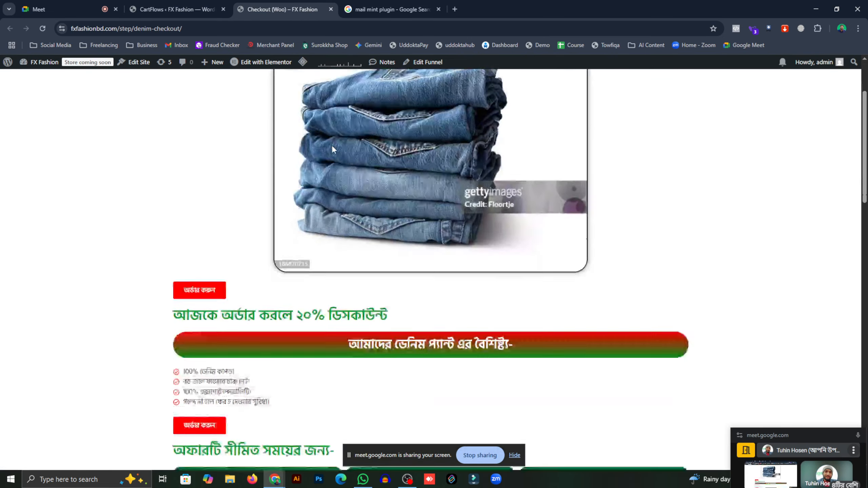
scroll(333, 148, "down", 20)
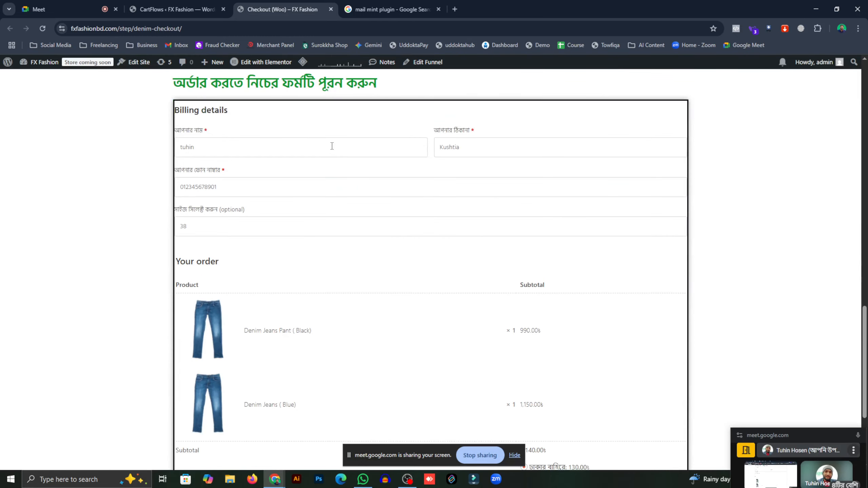
scroll(332, 145, "down", 5)
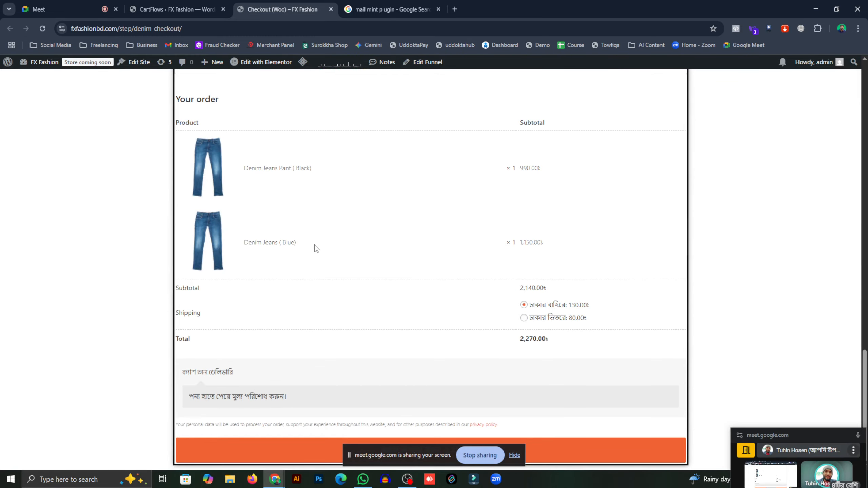
scroll(315, 246, "up", 2)
left_click_drag(222, 230, 335, 262)
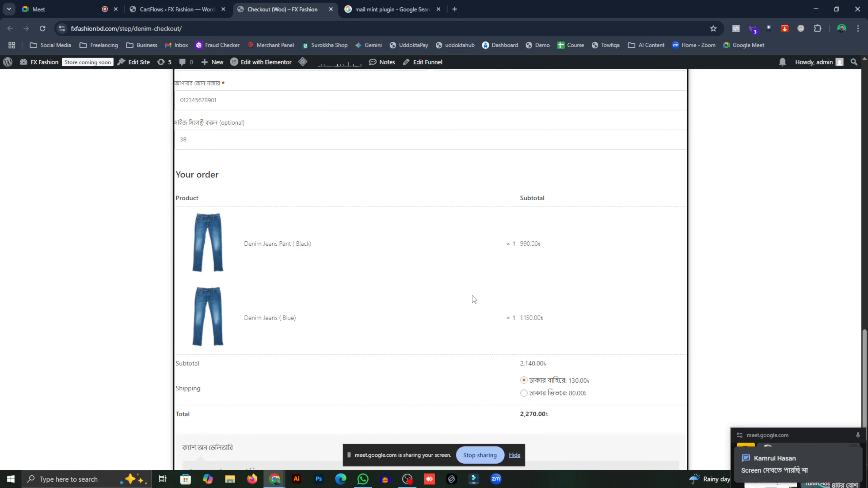
scroll(444, 298, "down", 2)
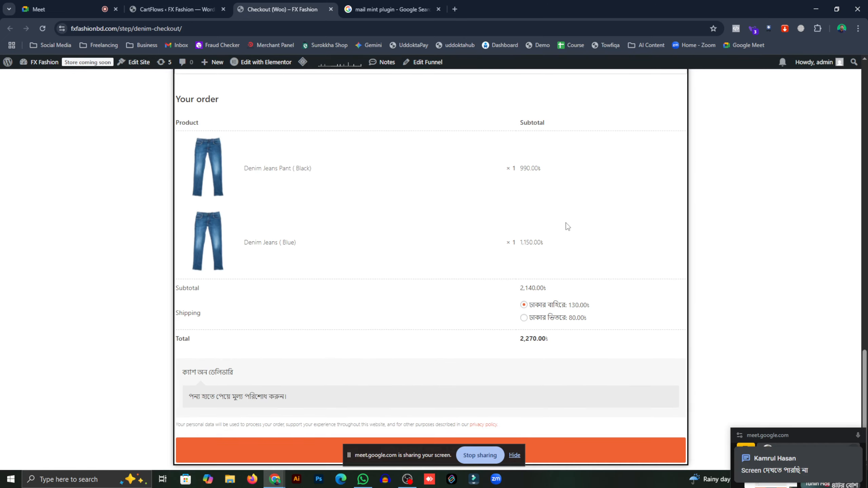
- Return to the funnel admin and reopen the Checkout (Woo) step settings
left_click(183, 7)
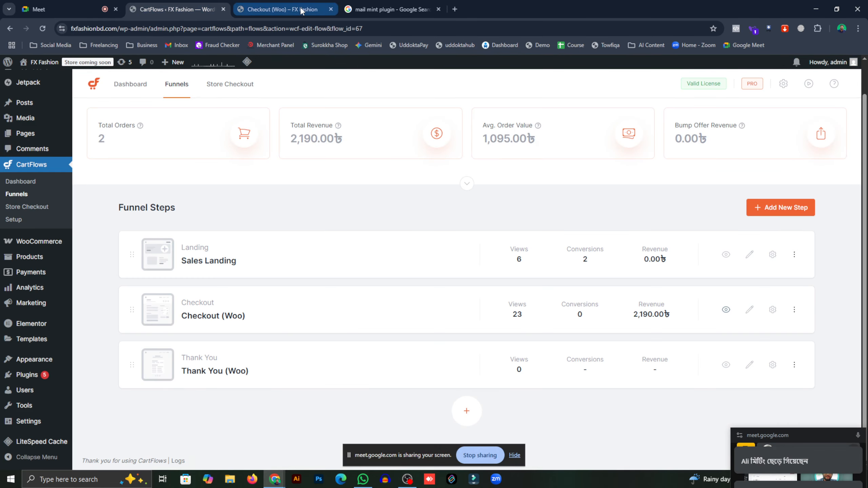
left_click(283, 9)
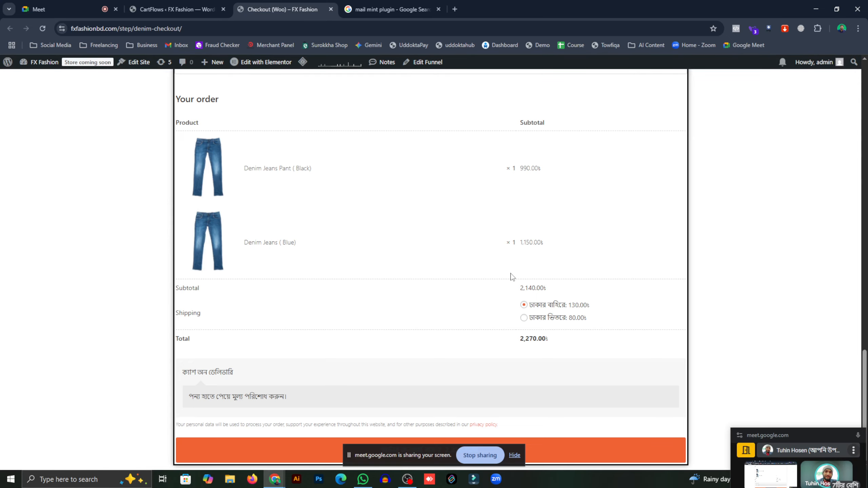
left_click(175, 9)
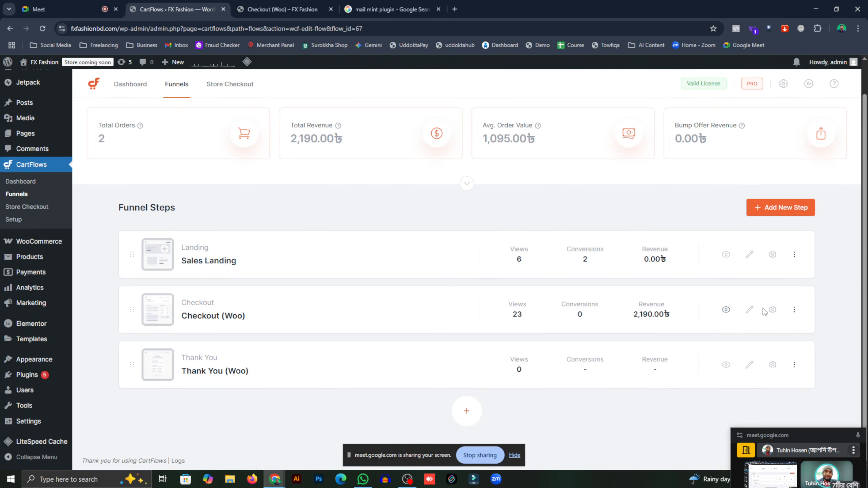
left_click(773, 310)
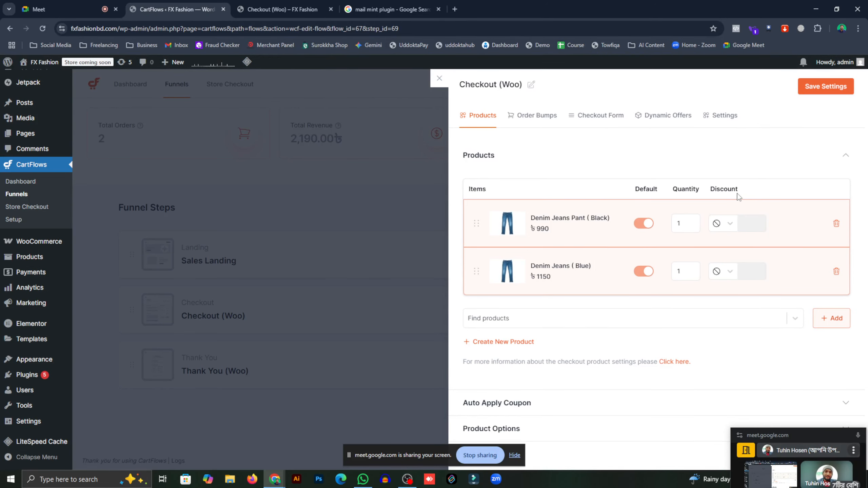
- Leave the black pant without a discount and switch on Enable Product Options
left_click(719, 225)
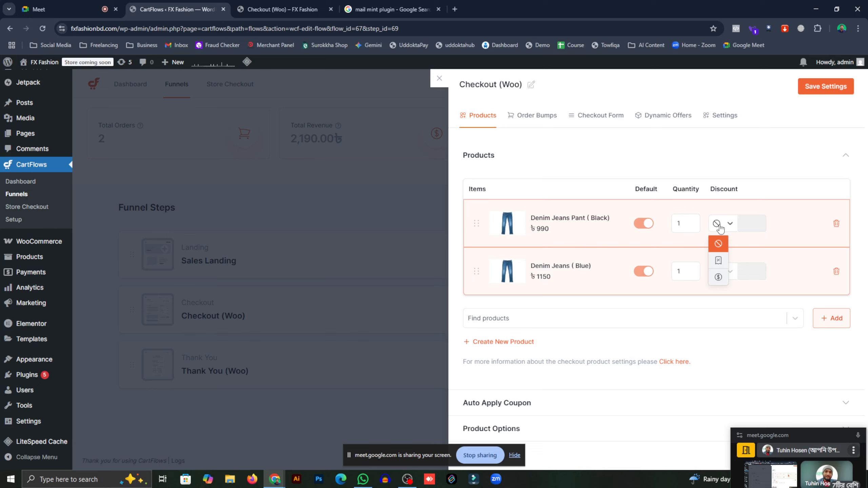
left_click(723, 229)
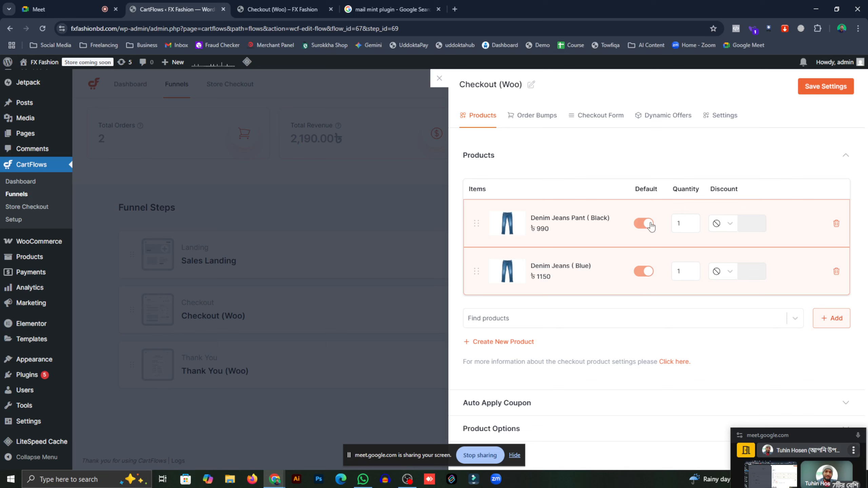
left_click(523, 424)
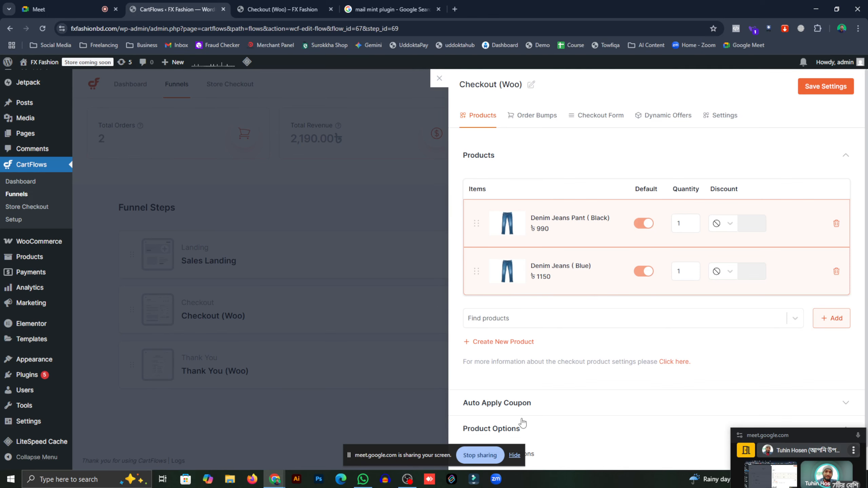
scroll(522, 407, "down", 1)
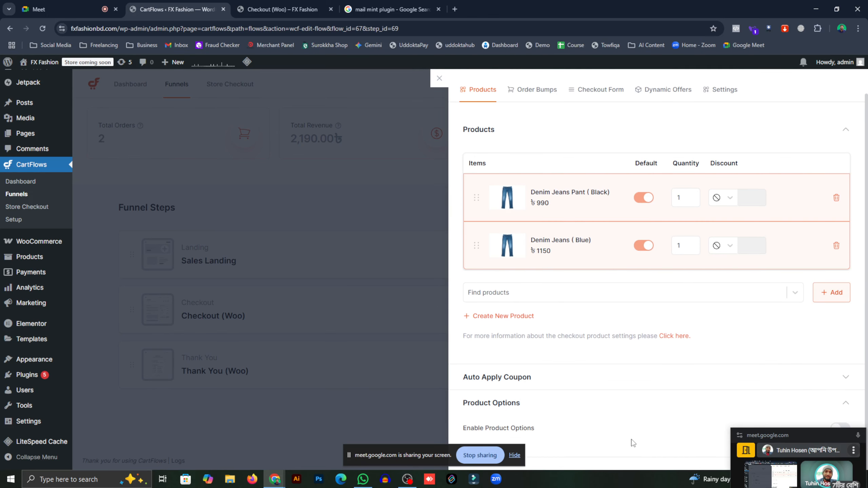
left_click_drag(787, 437, 780, 463)
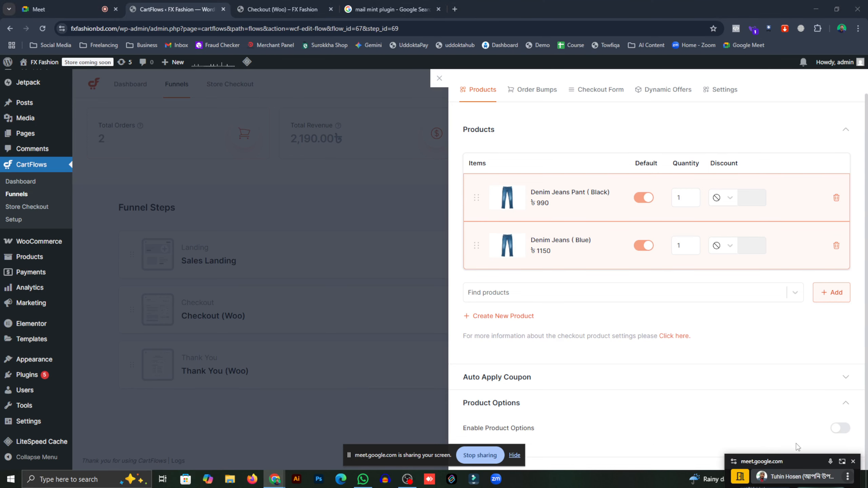
left_click(839, 432)
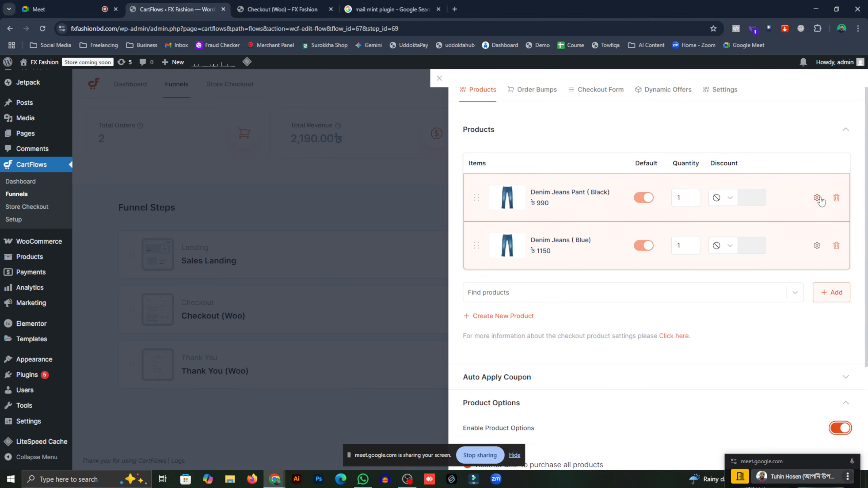
- Set the condition to 'Let user select one product from all options', save, and close the settings
scroll(614, 410, "down", 4)
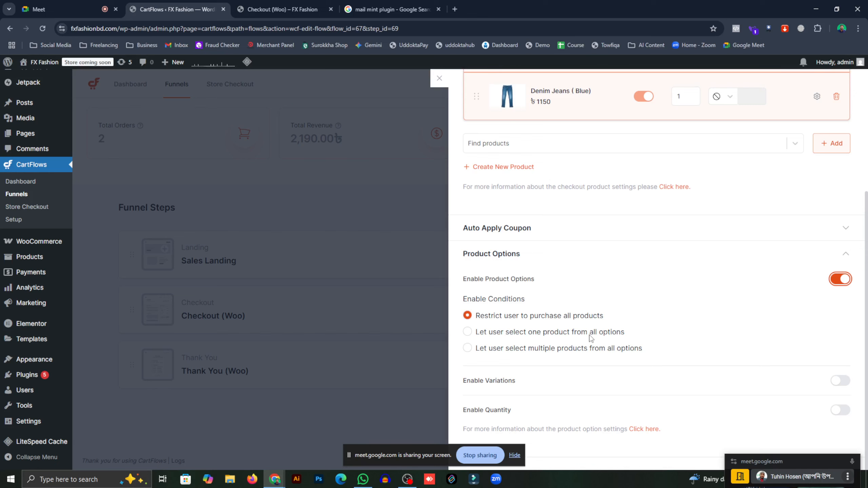
left_click(467, 332)
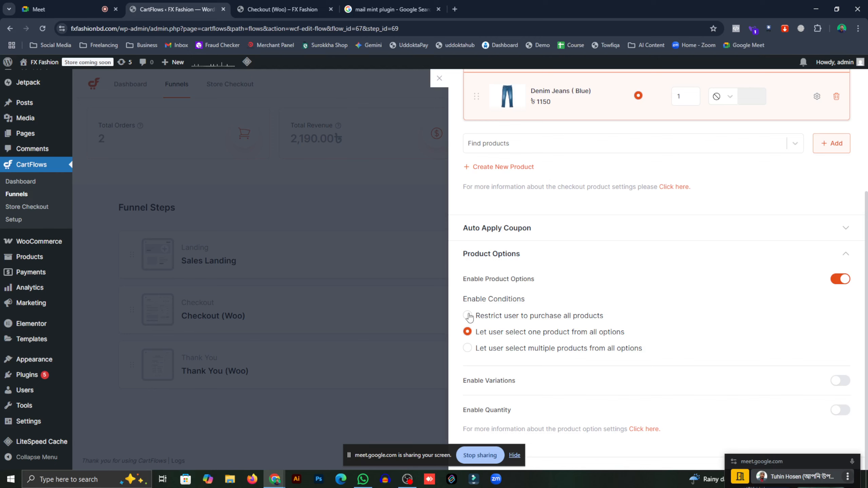
left_click(468, 348)
left_click(468, 332)
scroll(600, 312, "up", 5)
left_click(817, 87)
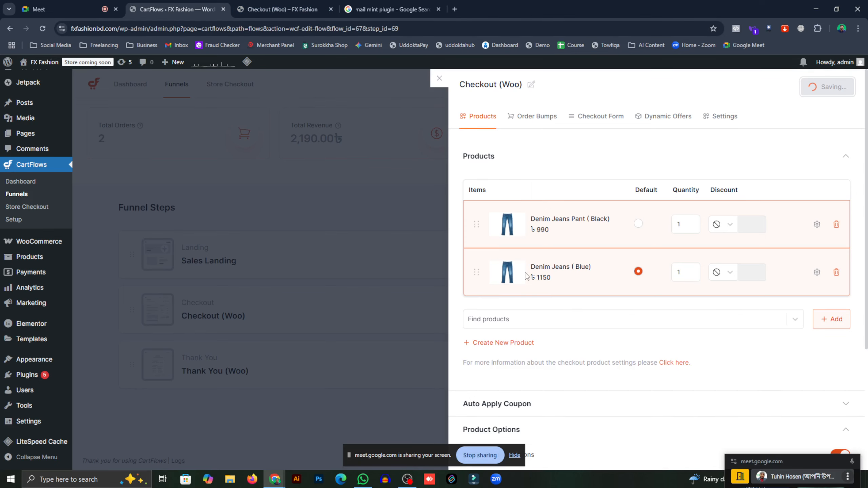
left_click(373, 214)
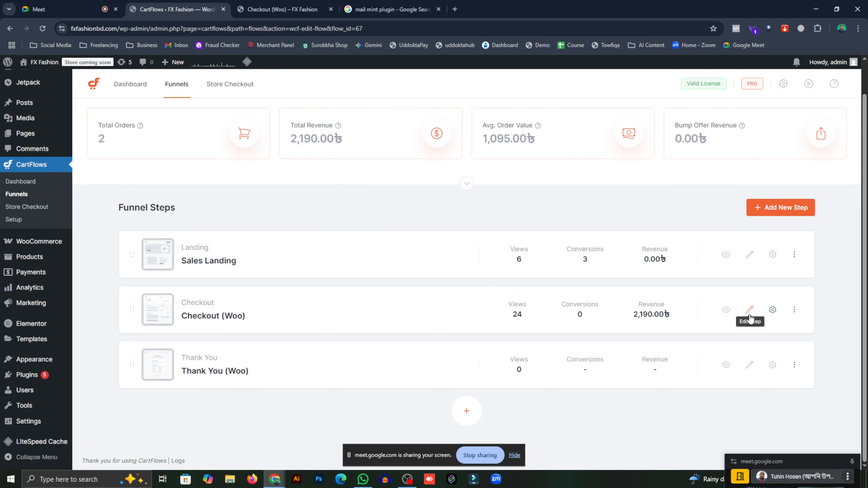
- Open the refreshed live checkout page and close the outdated checkout tab
left_click(727, 309)
left_click(378, 9)
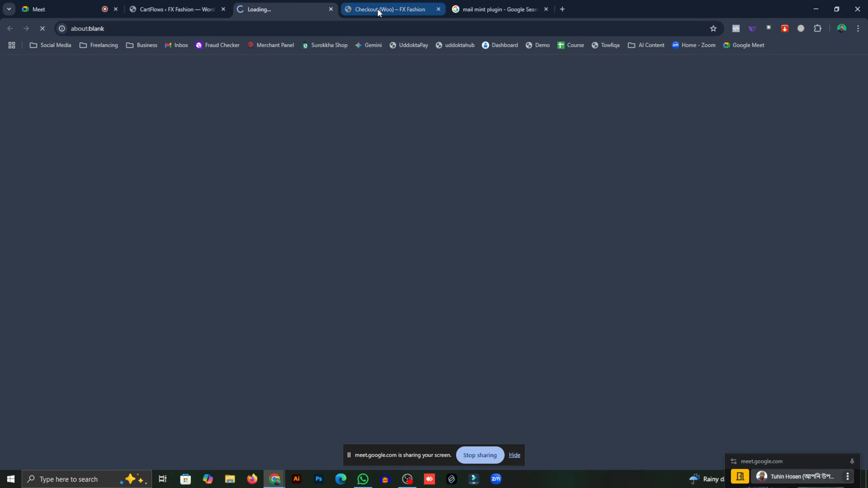
left_click(438, 9)
left_click(302, 12)
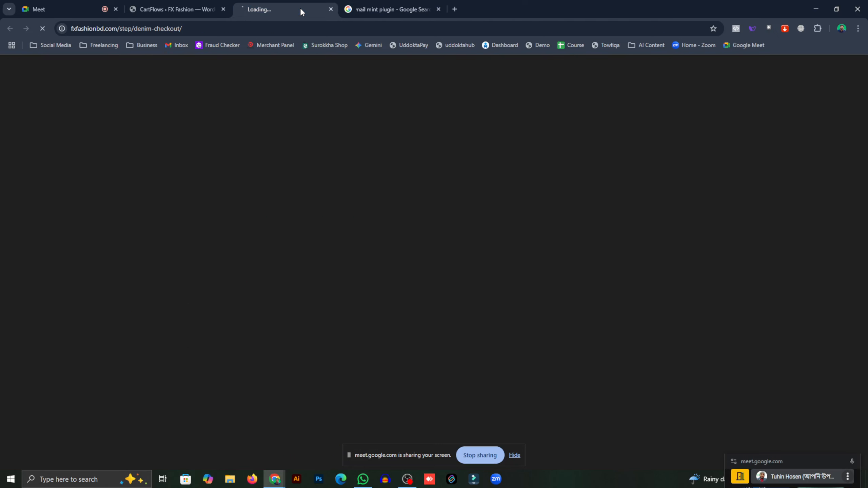
- Switch the order back and forth between the Black denim pant and Denim Jeans (Blue)
scroll(358, 190, "down", 5)
scroll(358, 191, "down", 15)
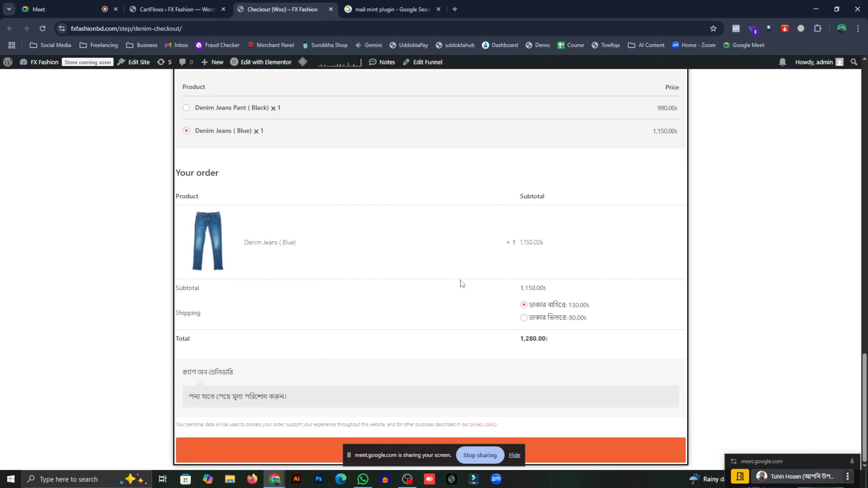
left_click(186, 108)
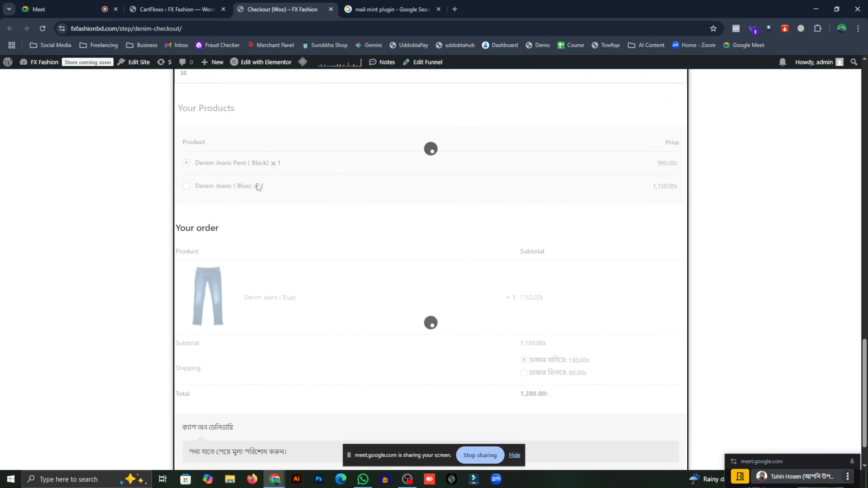
scroll(205, 205, "up", 2)
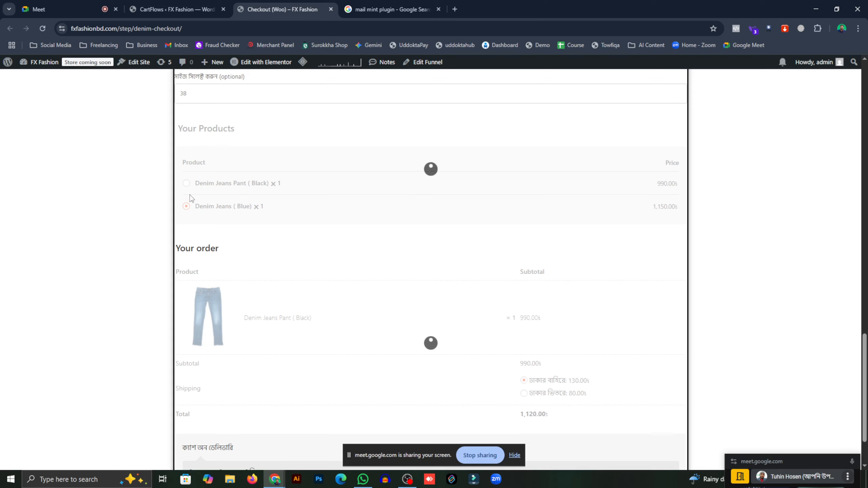
left_click(186, 184)
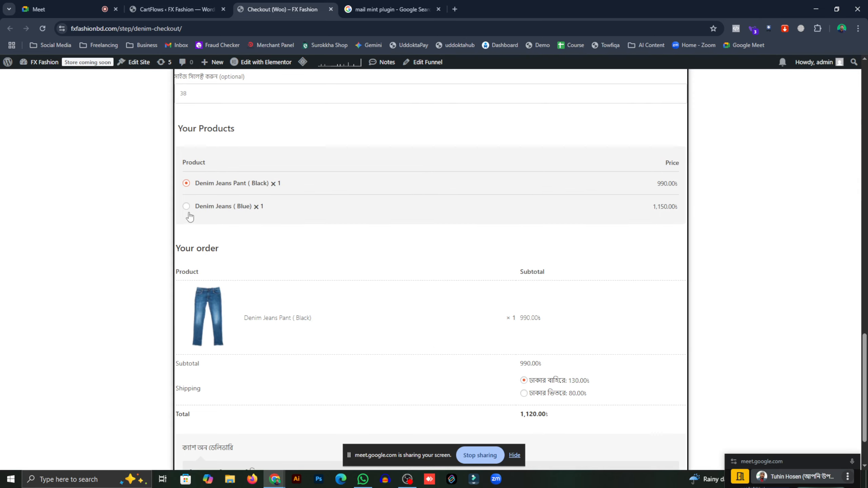
left_click(186, 206)
left_click(186, 185)
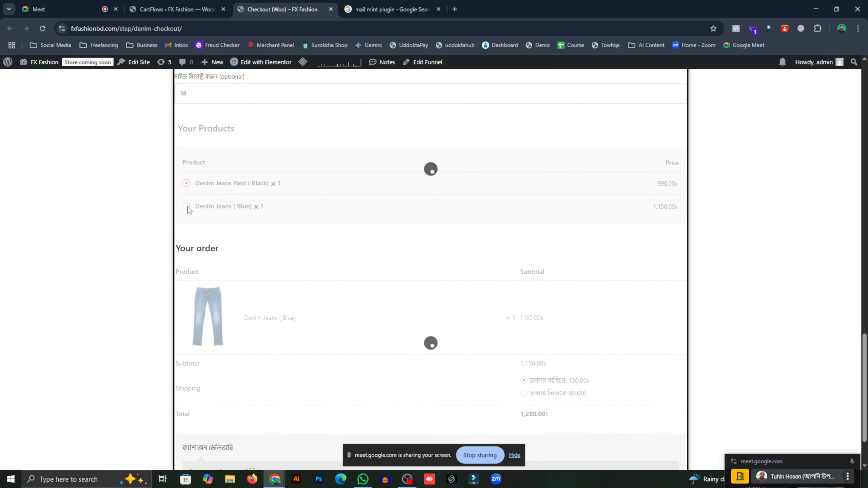
left_click(187, 207)
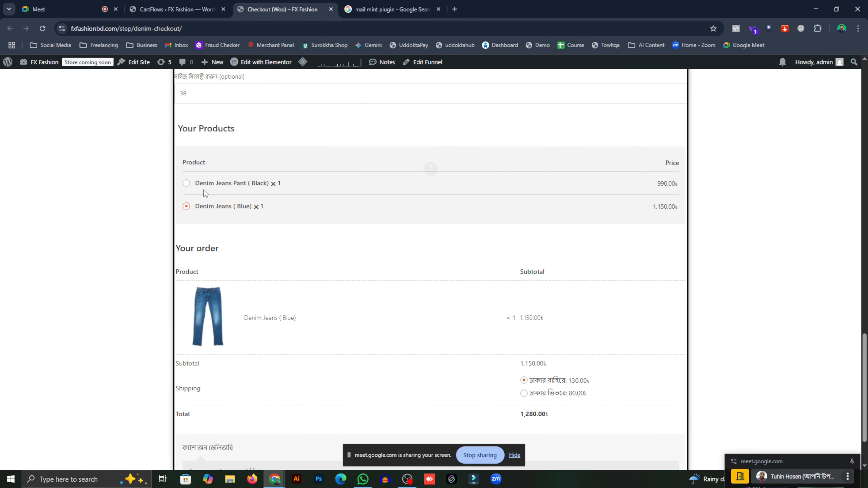
left_click(187, 183)
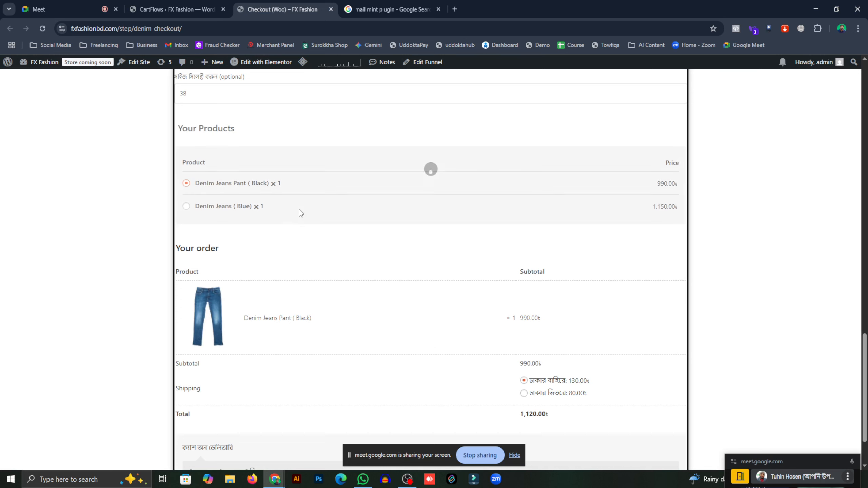
scroll(304, 213, "down", 2)
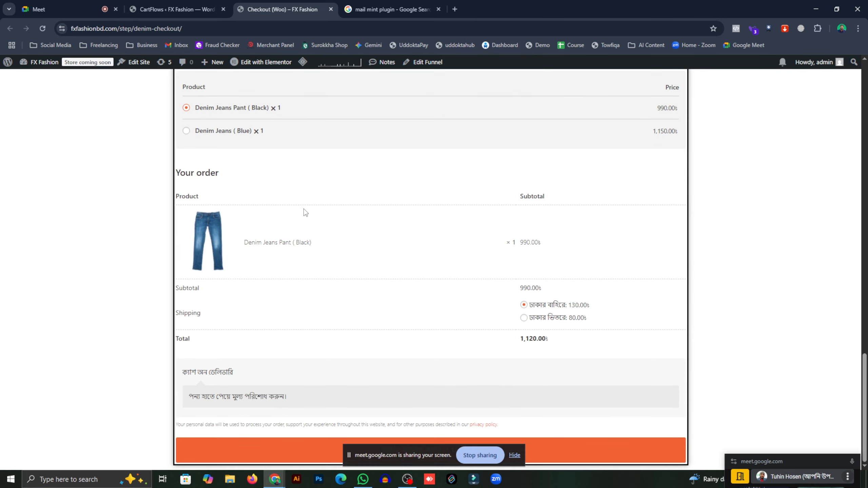
scroll(312, 210, "up", 2)
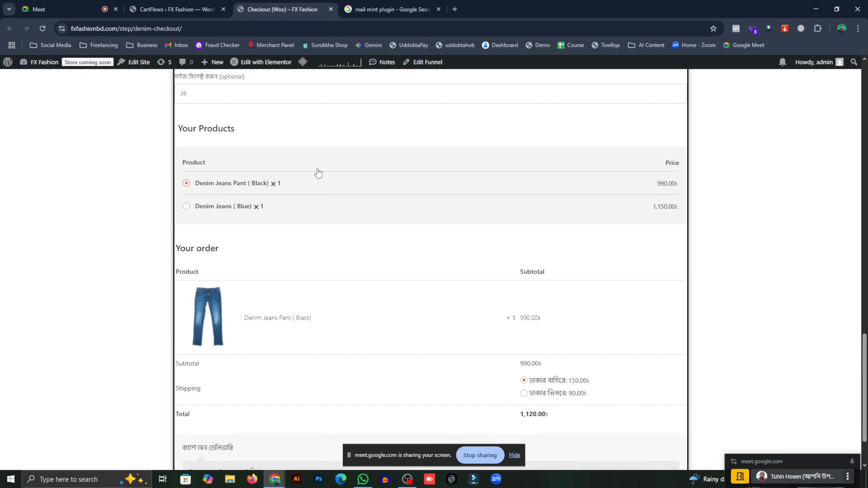
- Set size 36, choose Denim Jeans (Blue) and a shipping option, reaching a 1,280 total
left_click(184, 93)
left_click(205, 138)
scroll(426, 297, "up", 2)
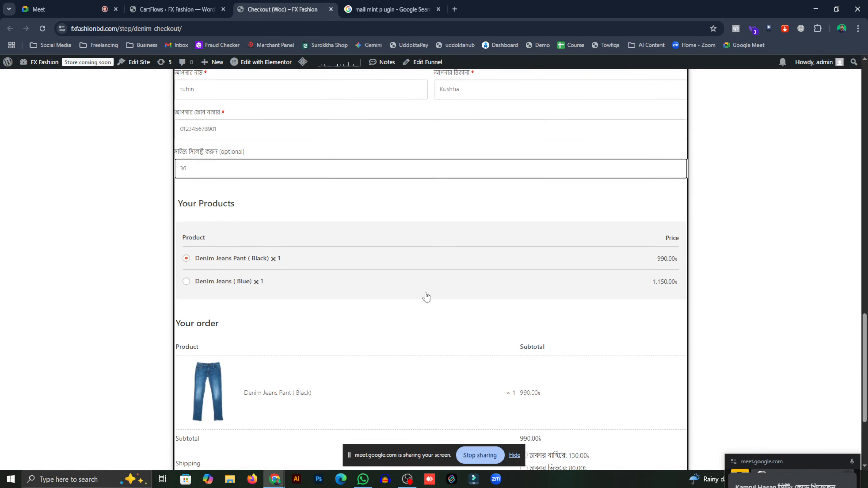
left_click(244, 283)
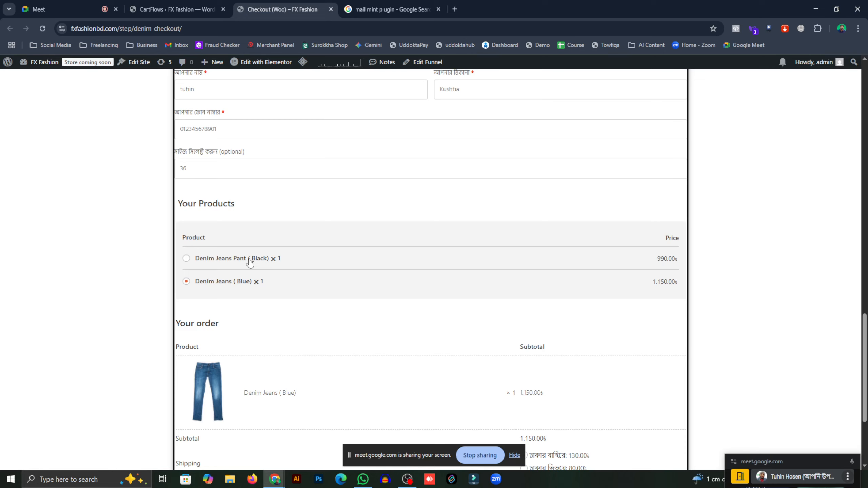
scroll(324, 264, "down", 4)
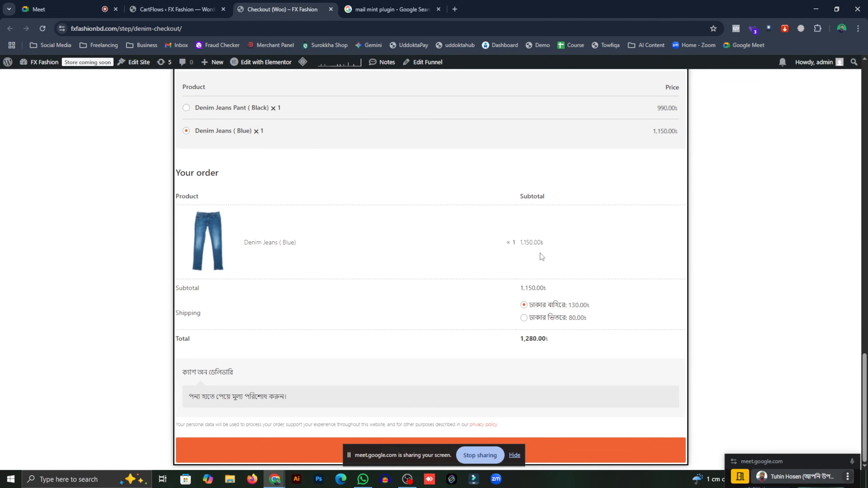
left_click(532, 322)
scroll(223, 254, "up", 4)
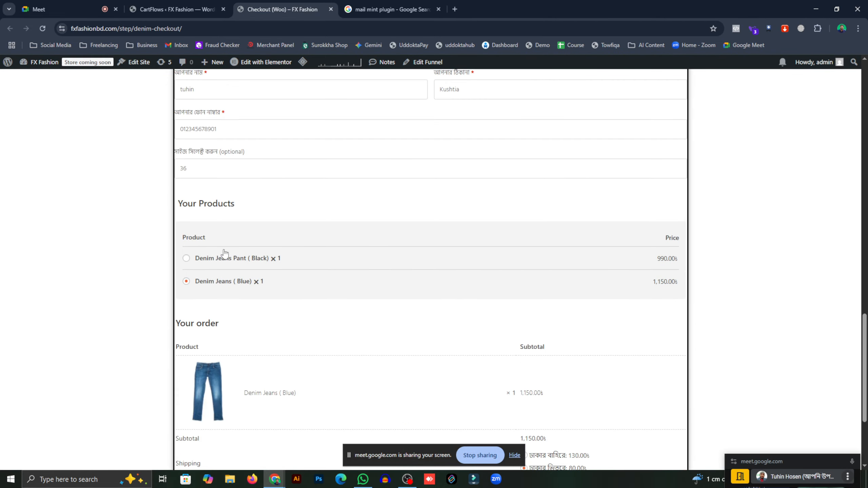
scroll(345, 275, "up", 10)
scroll(367, 279, "up", 15)
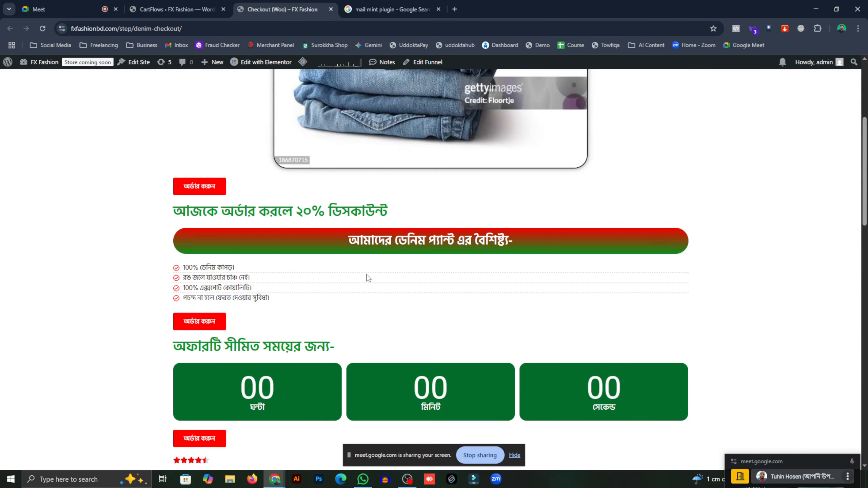
left_click(186, 3)
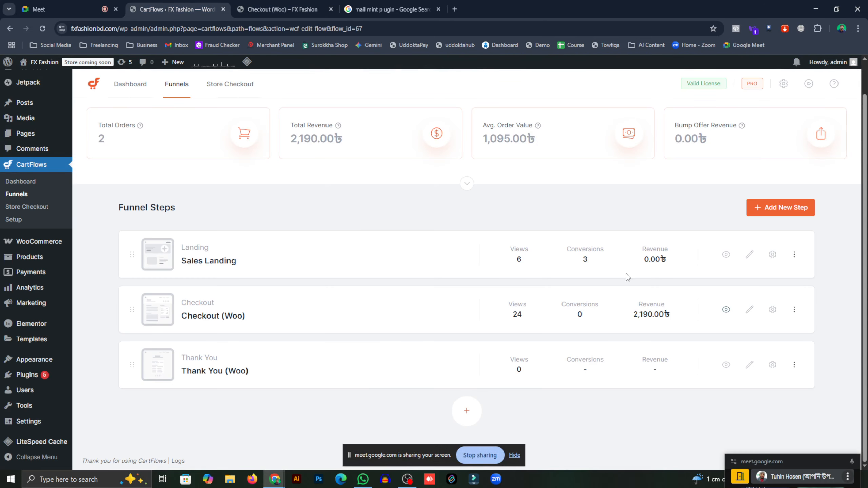
- Open the Checkout (Woo) step in Elementor, then switch to the Google Meet call
left_click(750, 310)
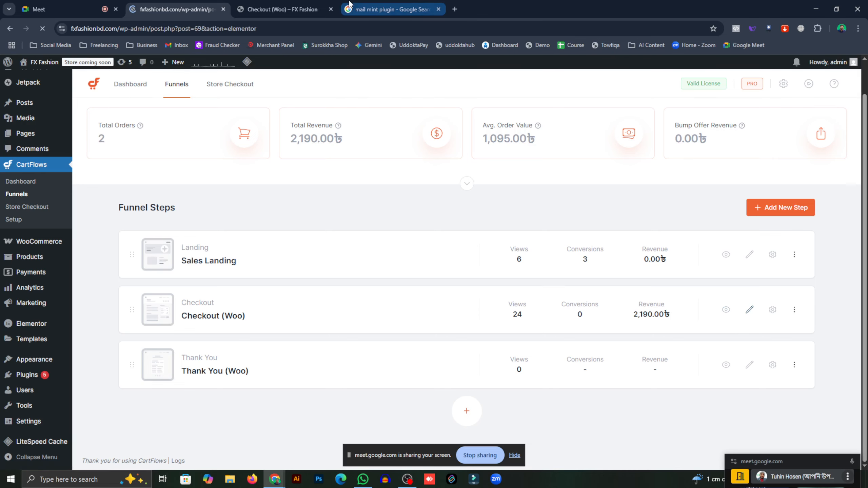
left_click(72, 4)
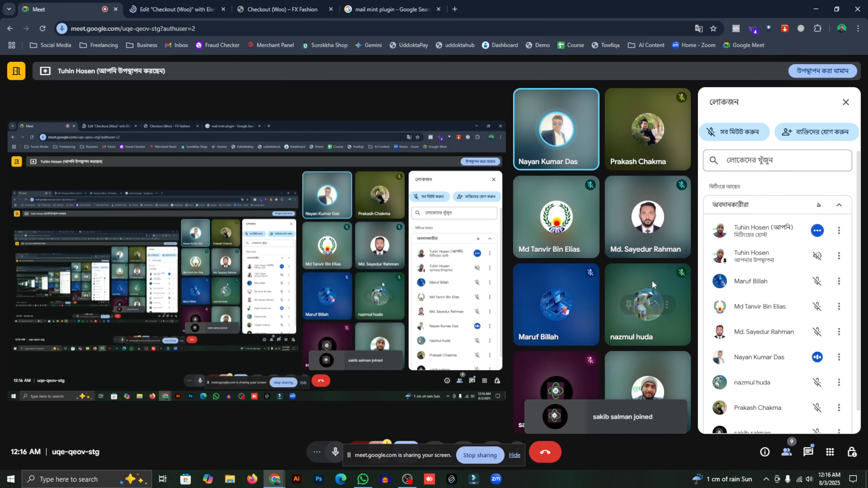
- Scroll through the Meet participants, then return to the FX Fashion checkout page
scroll(743, 310, "down", 1)
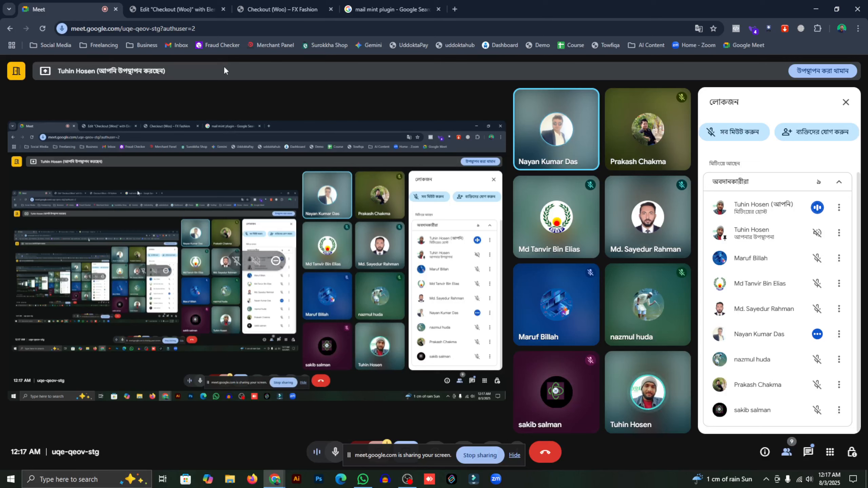
left_click(273, 8)
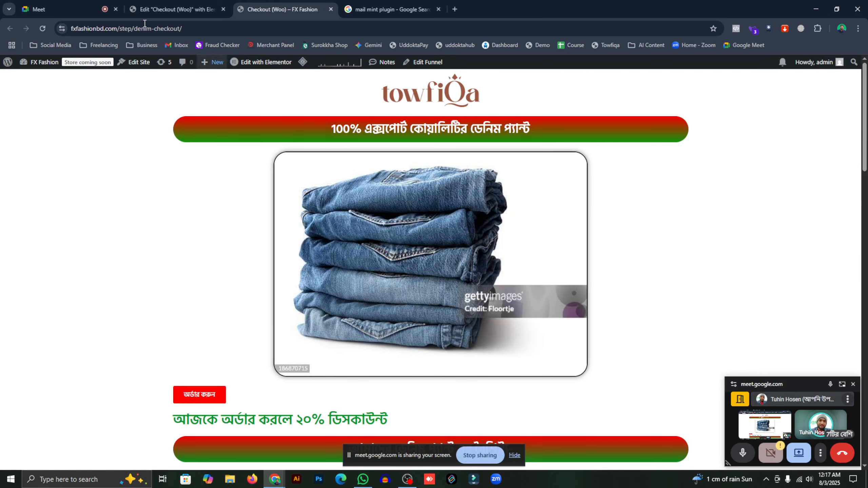
- Close the extra checkout tab and return to the checkout page's Elementor editor
left_click(187, 4)
left_click(318, 11)
left_click(331, 11)
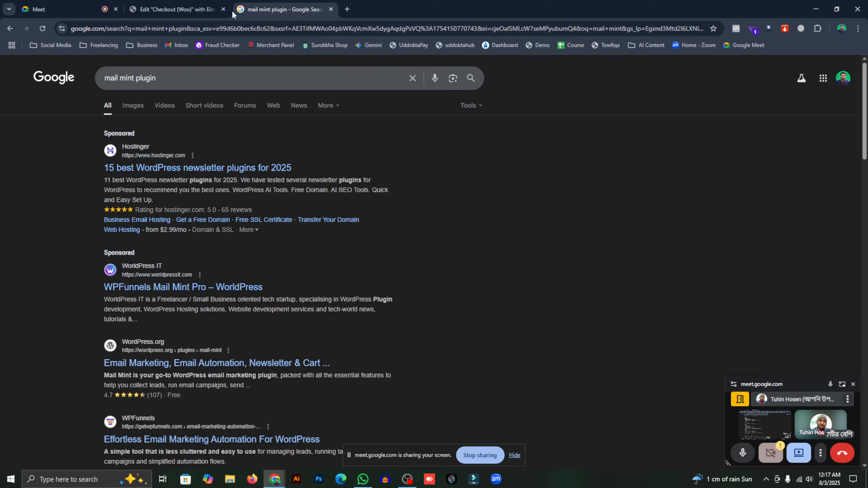
left_click(191, 9)
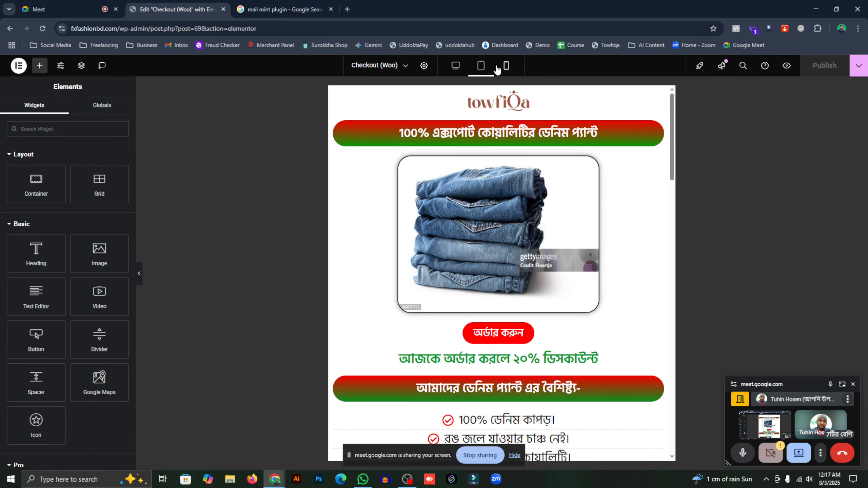
- Preview the checkout at mobile width, switching the size between 32 and 40, ending on 32
left_click(506, 66)
scroll(462, 240, "down", 8)
scroll(463, 238, "down", 10)
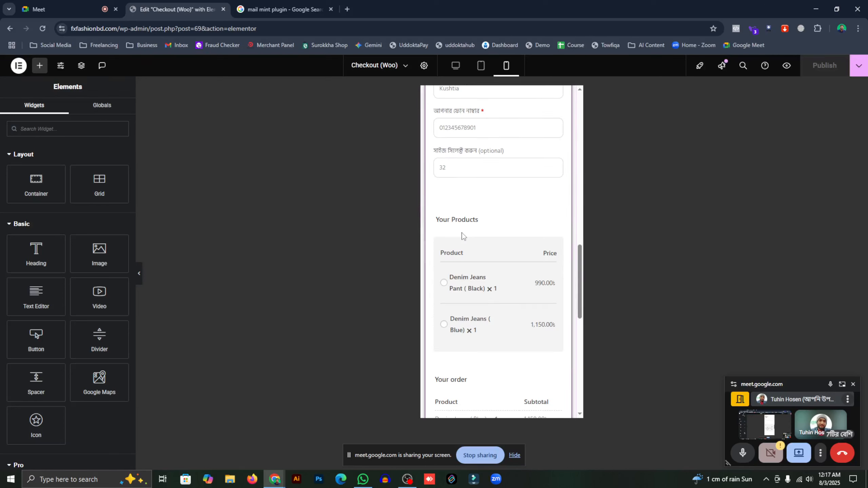
left_click(470, 172)
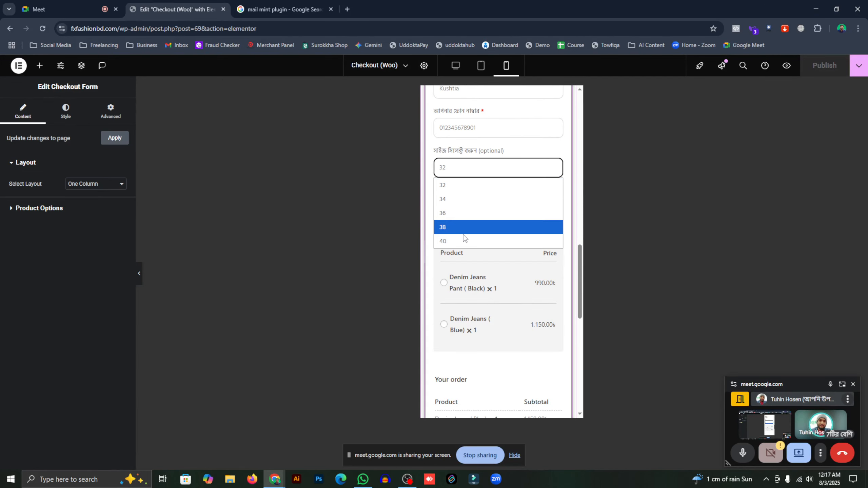
left_click(451, 186)
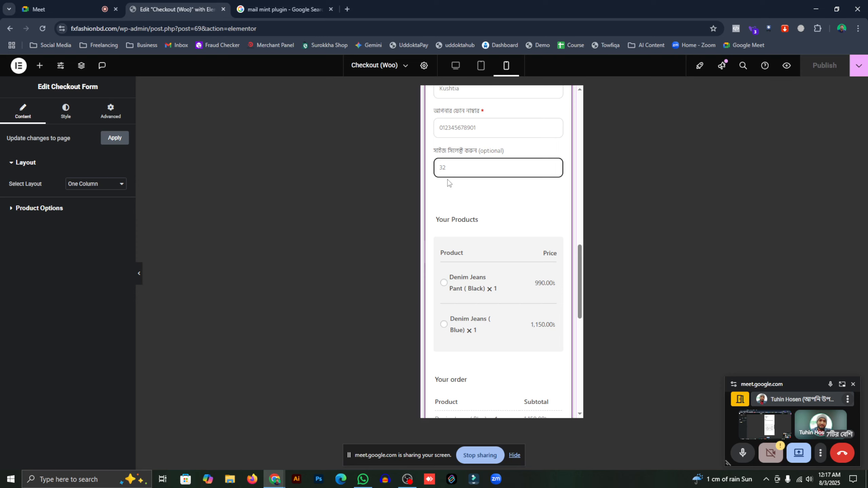
left_click(452, 173)
left_click(458, 241)
left_click(451, 174)
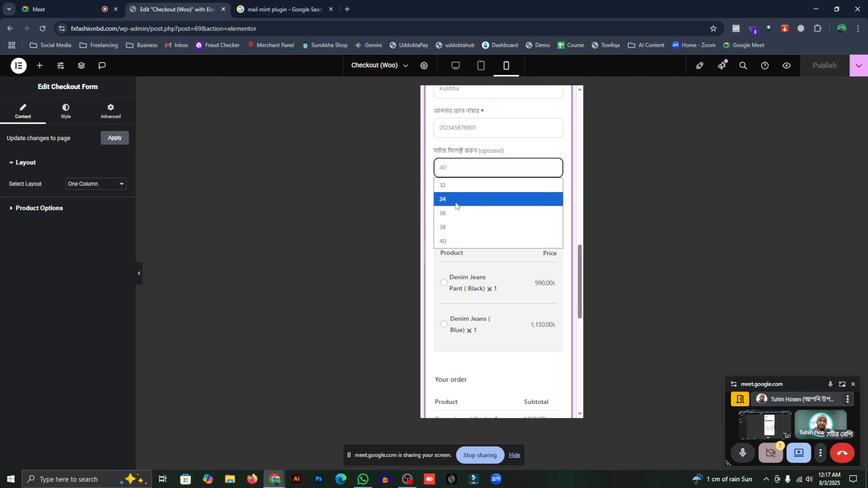
left_click(451, 192)
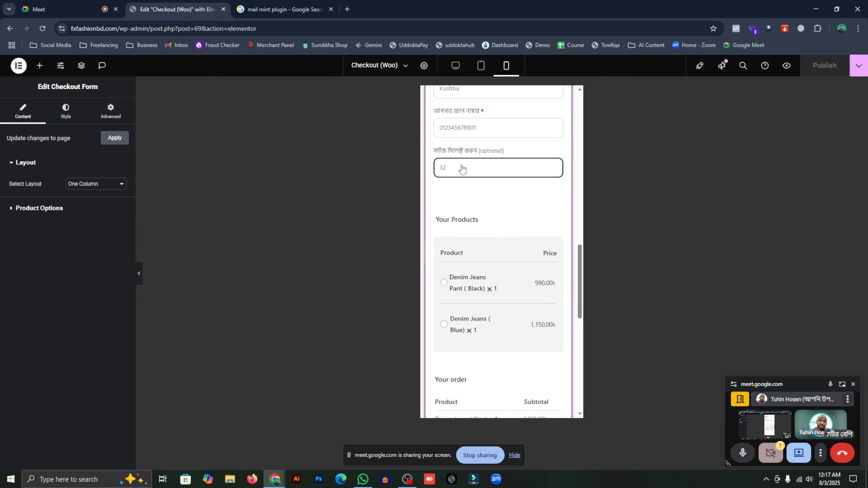
left_click(445, 167)
left_click(468, 242)
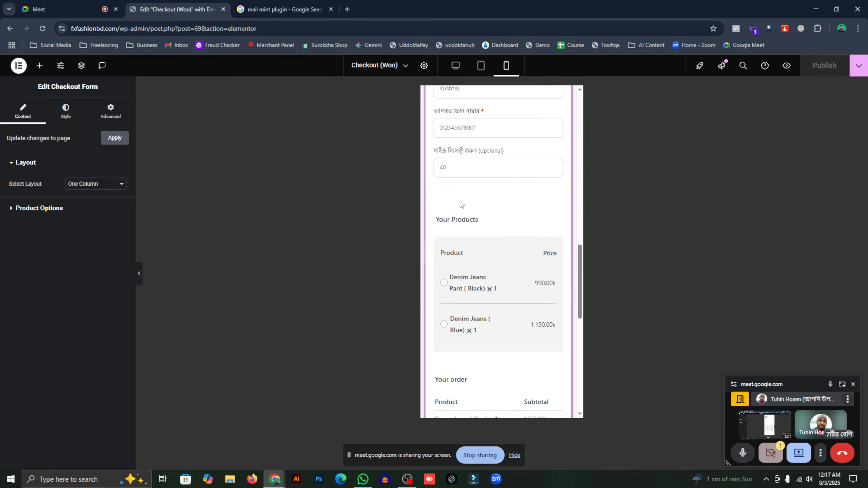
left_click(451, 174)
left_click(453, 185)
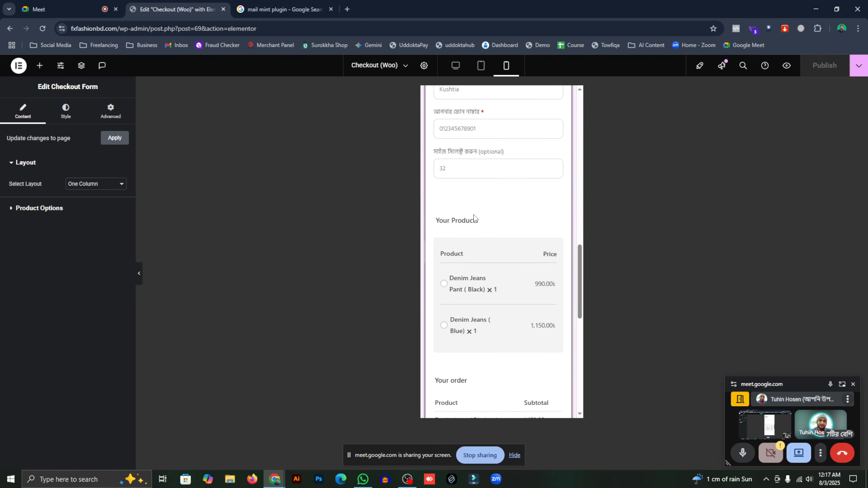
scroll(472, 218, "up", 10)
scroll(470, 211, "up", 3)
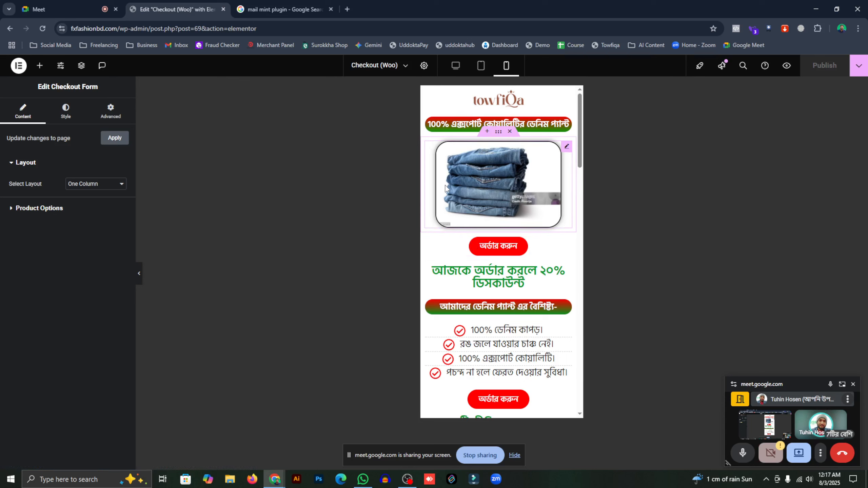
scroll(471, 194, "down", 5)
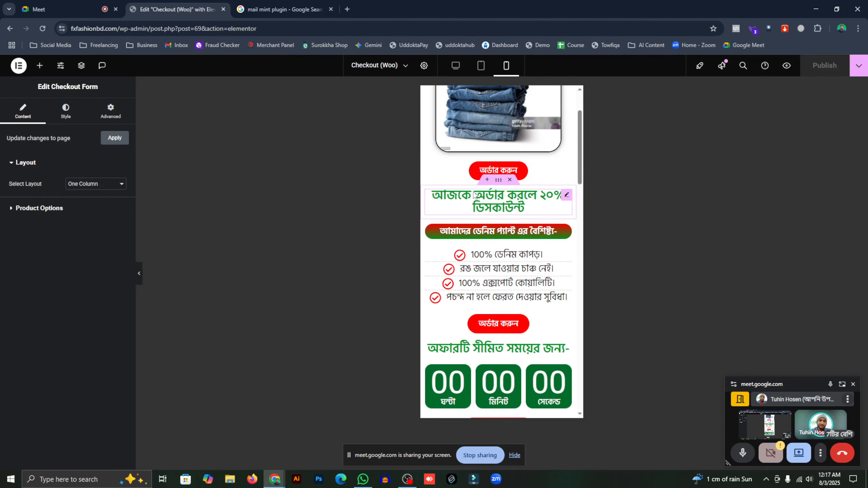
scroll(473, 202, "down", 8)
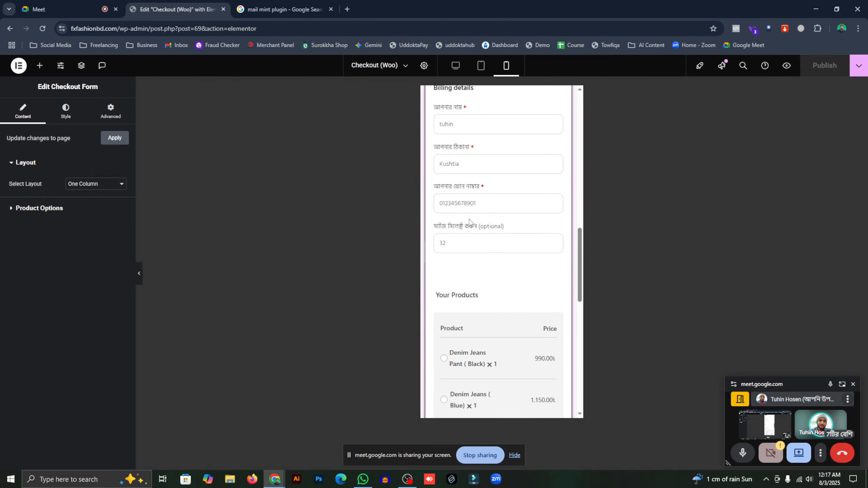
scroll(471, 219, "up", 8)
- Review the full checkout page at tablet width, then go back to the funnel
left_click(481, 65)
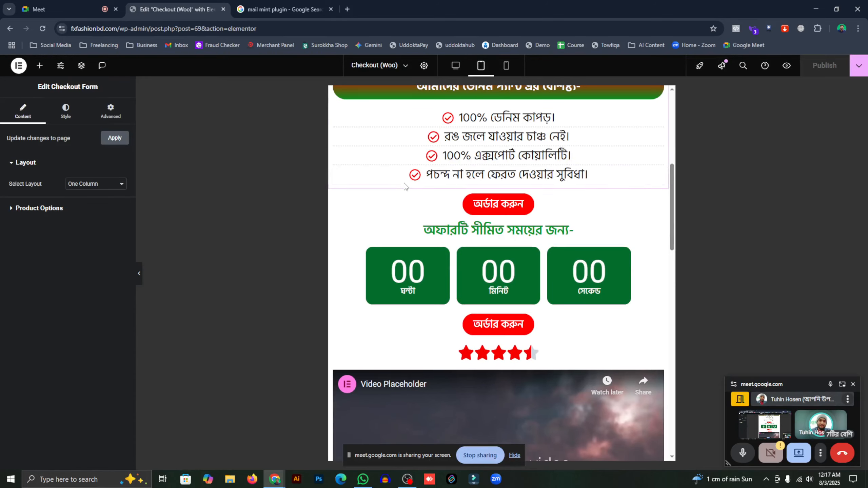
scroll(401, 183, "down", 15)
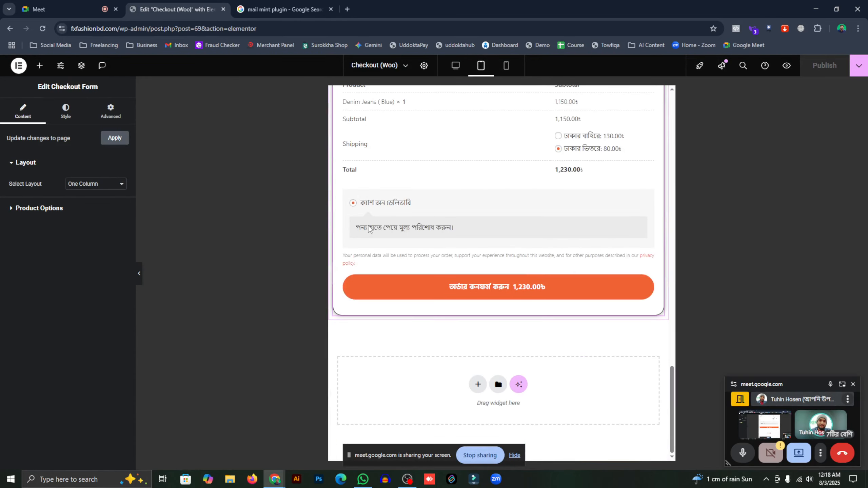
scroll(368, 228, "up", 12)
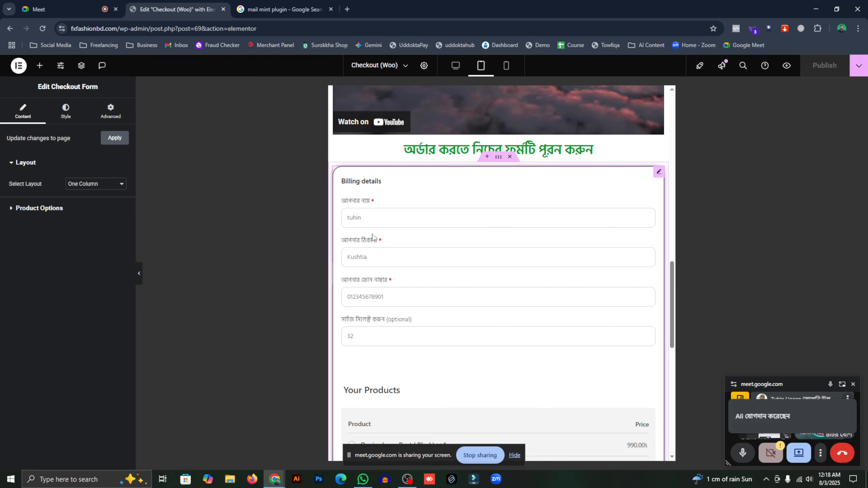
scroll(373, 236, "up", 15)
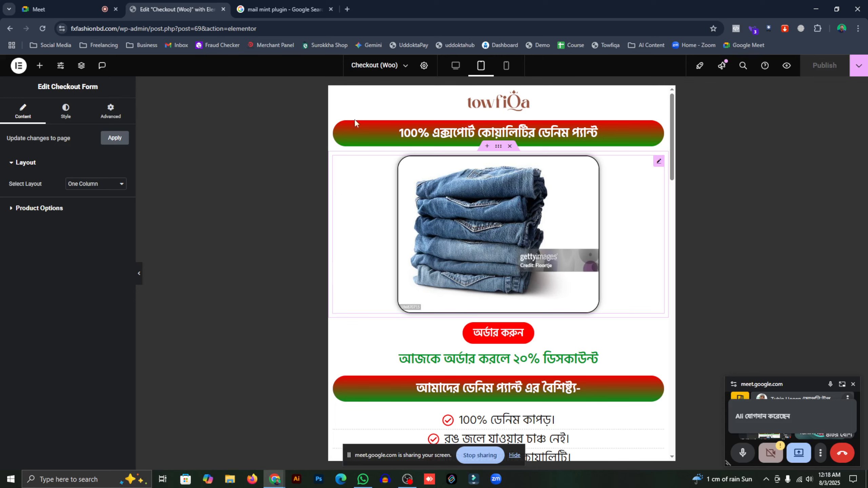
scroll(425, 183, "down", 18)
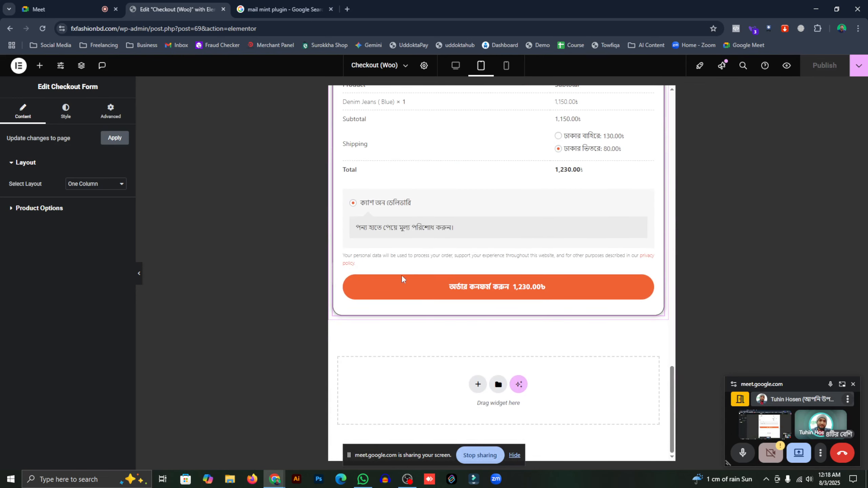
scroll(465, 252, "up", 15)
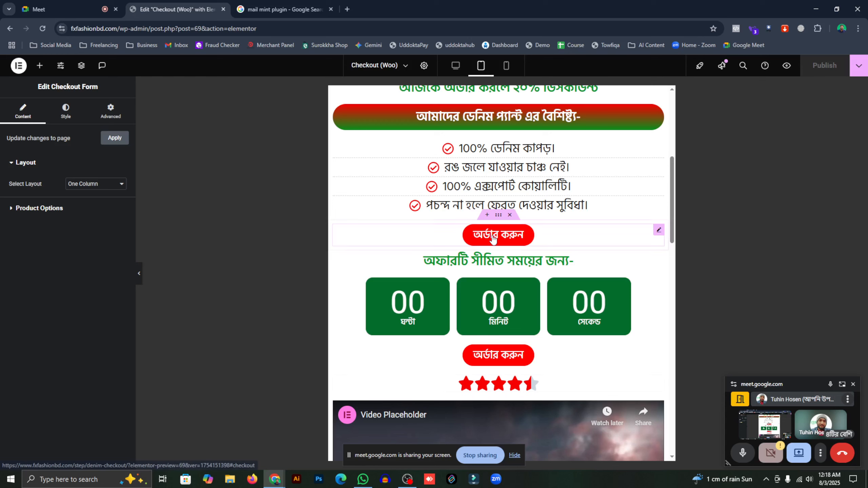
scroll(493, 238, "up", 8)
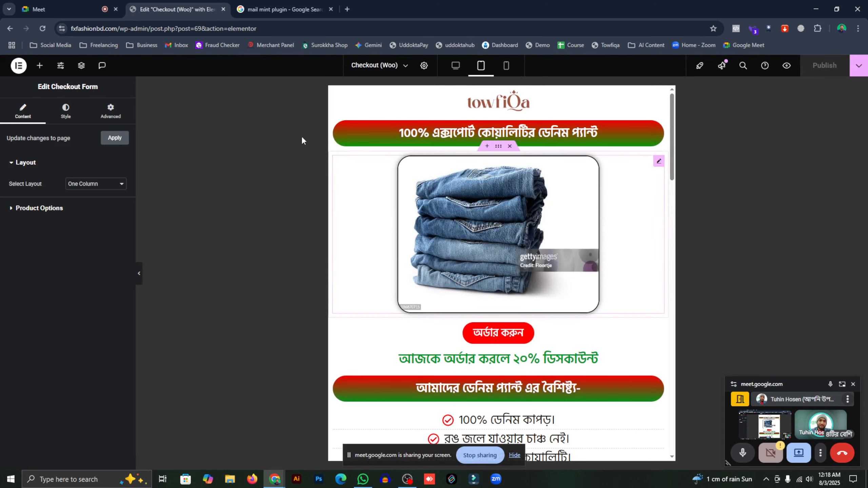
left_click(9, 28)
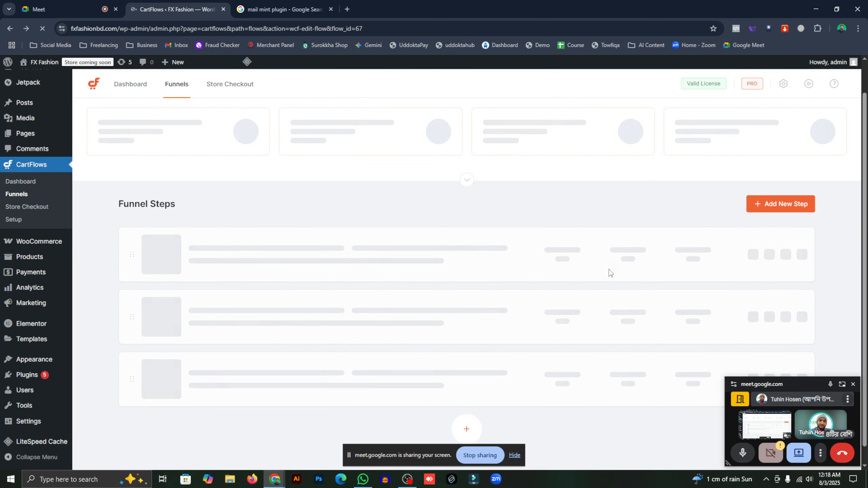
- From the funnel's step list, open the Thank You (Woo) step in Elementor
left_click(305, 13)
left_click(160, 14)
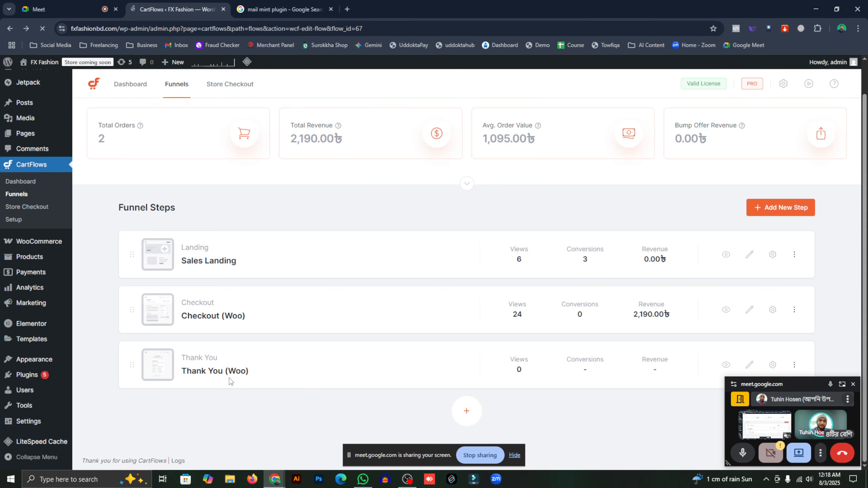
left_click_drag(783, 382, 763, 437)
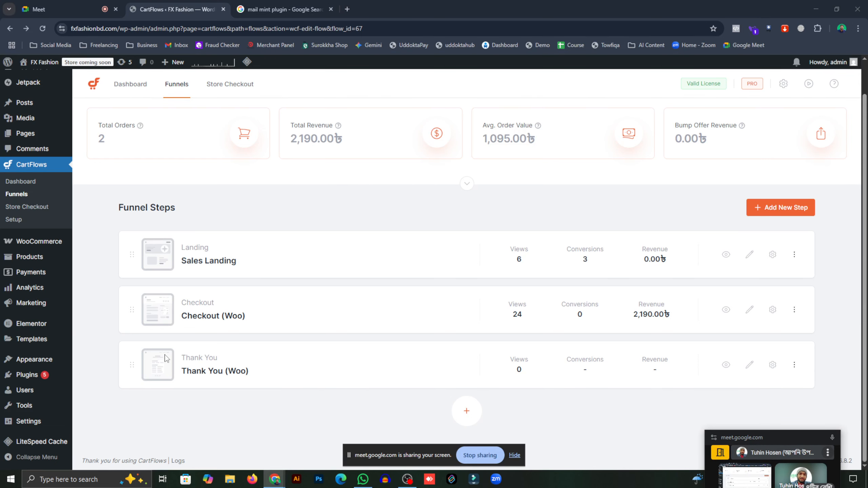
left_click(748, 368)
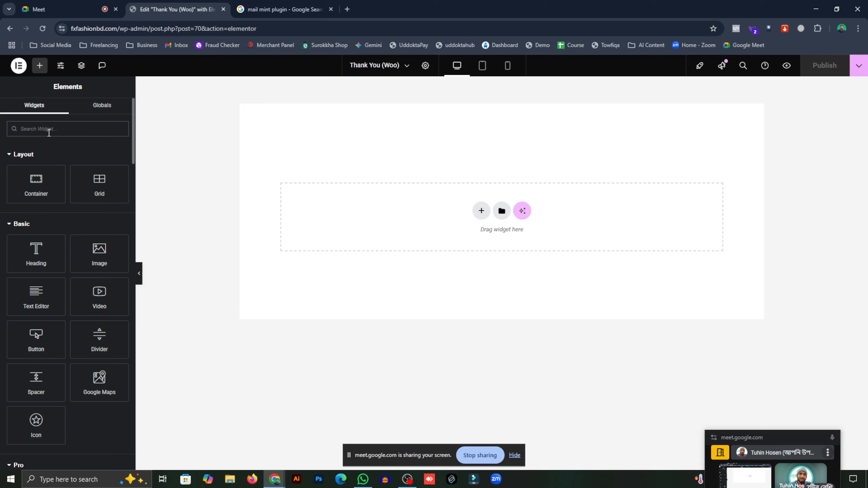
- Search widgets for 'order' and drop the Order Details Form onto the Thank You page
type("order")
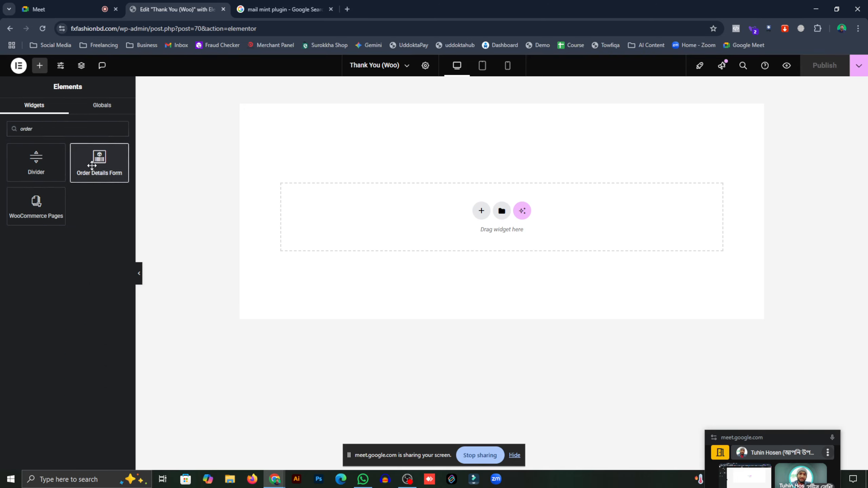
left_click_drag(92, 166, 479, 236)
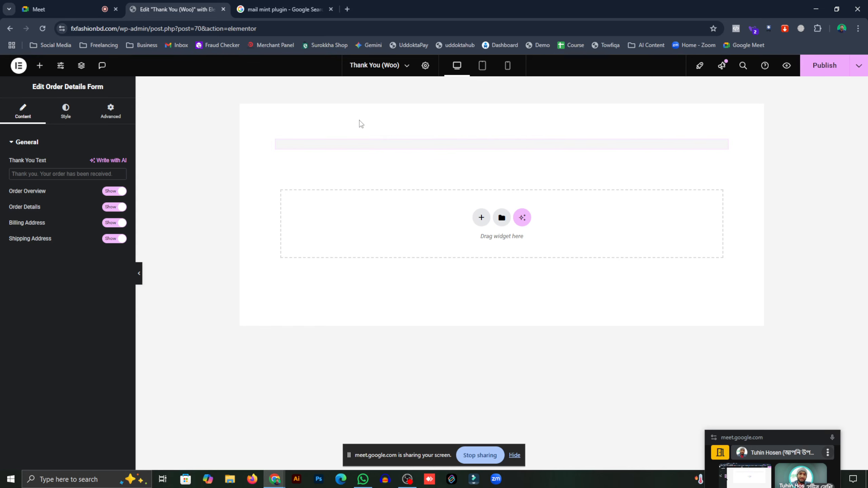
scroll(418, 200, "down", 4)
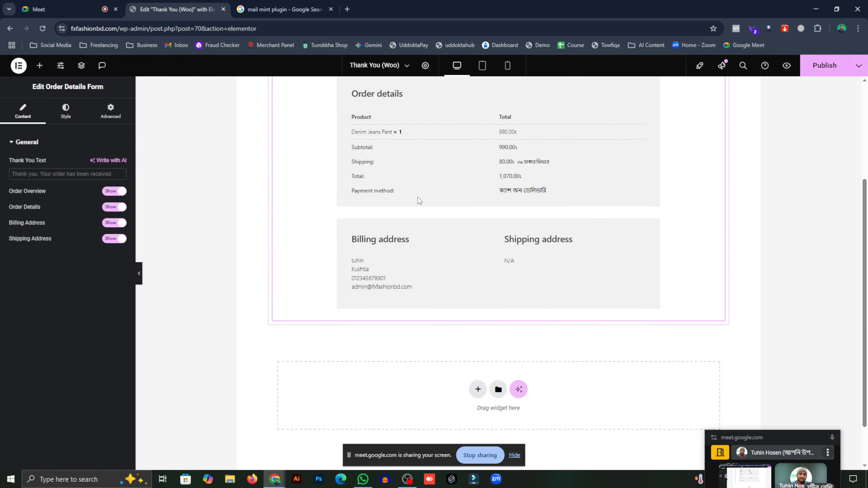
scroll(419, 201, "up", 4)
scroll(417, 199, "down", 5)
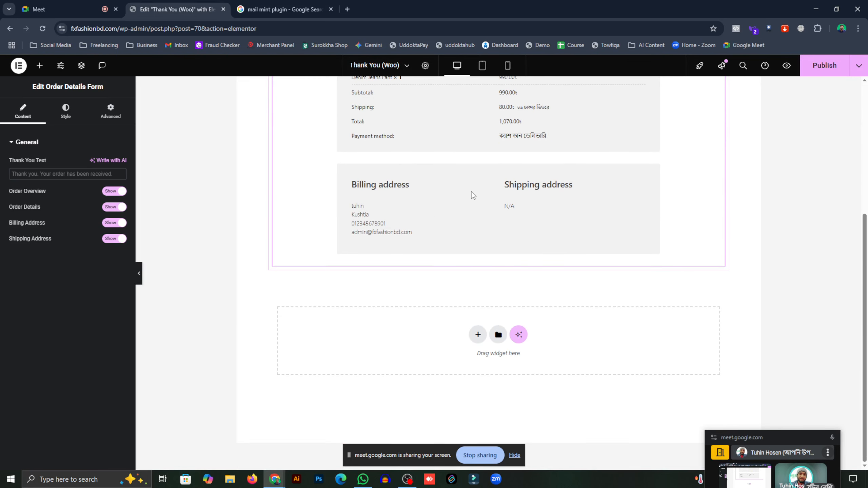
scroll(472, 195, "up", 4)
scroll(393, 222, "up", 2)
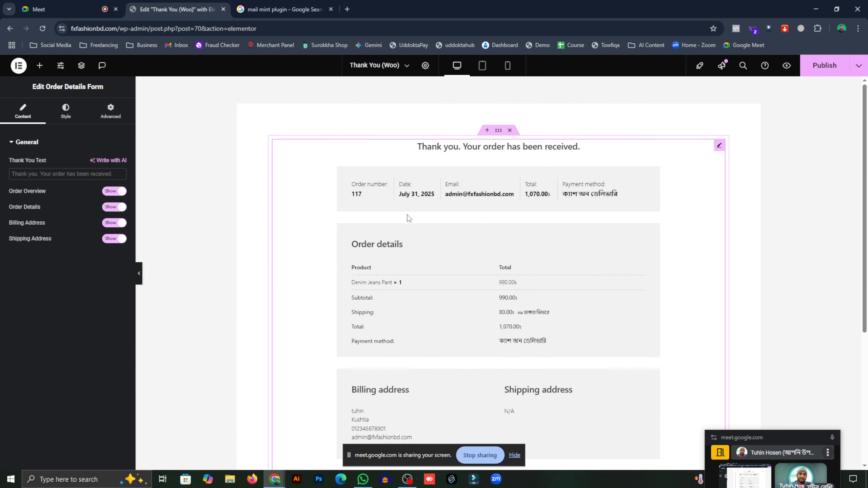
scroll(392, 194, "down", 2)
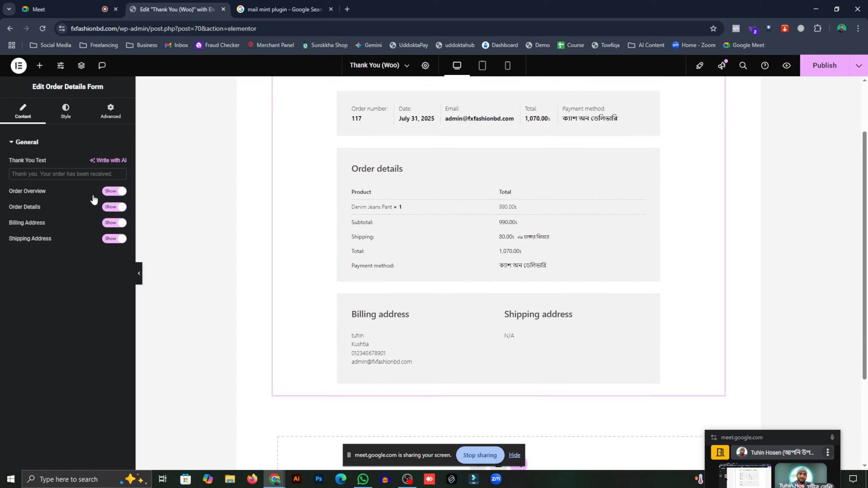
- Hide the Order Overview and Shipping Address sections, keeping Order Details visible
left_click(119, 194)
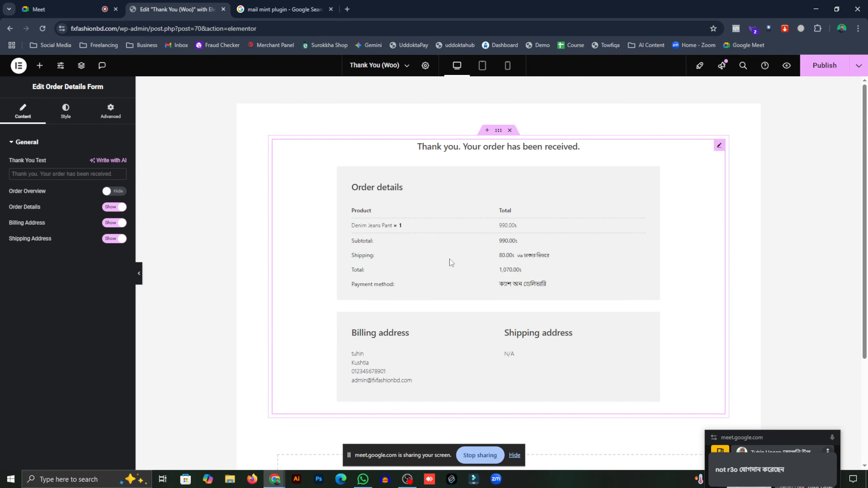
left_click(121, 207)
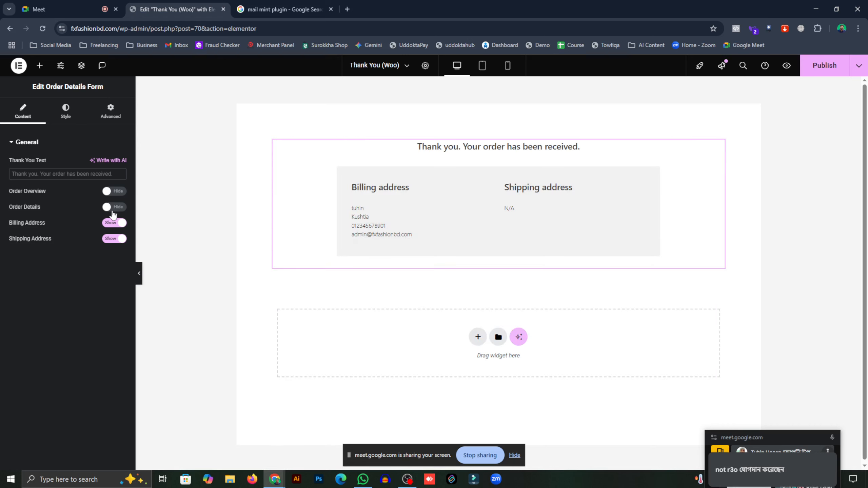
left_click(111, 212)
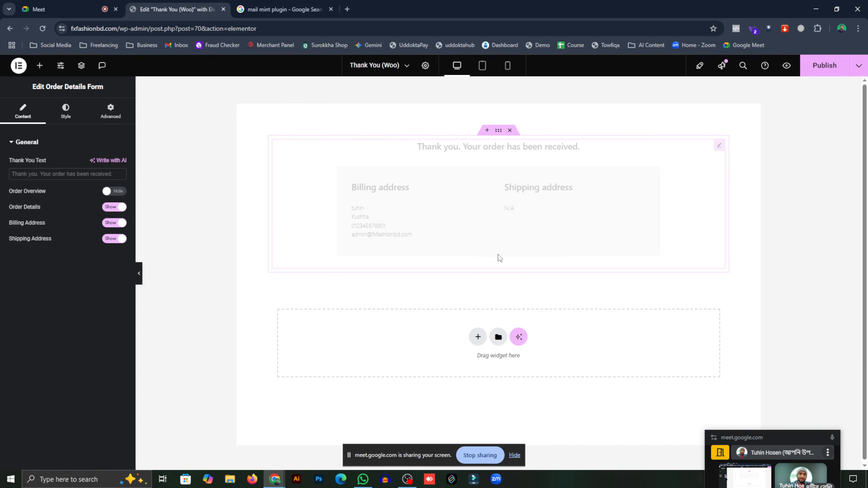
left_click(121, 240)
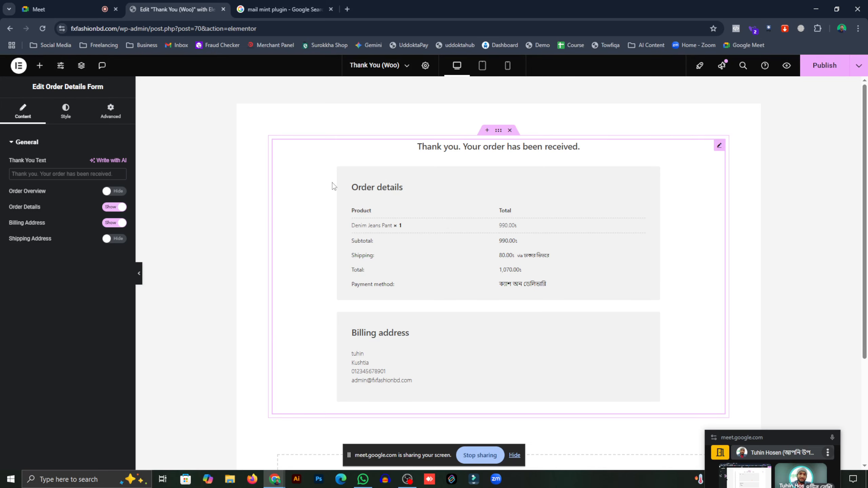
- Check the trimmed thank-you form in tablet, mobile and desktop previews
left_click(482, 65)
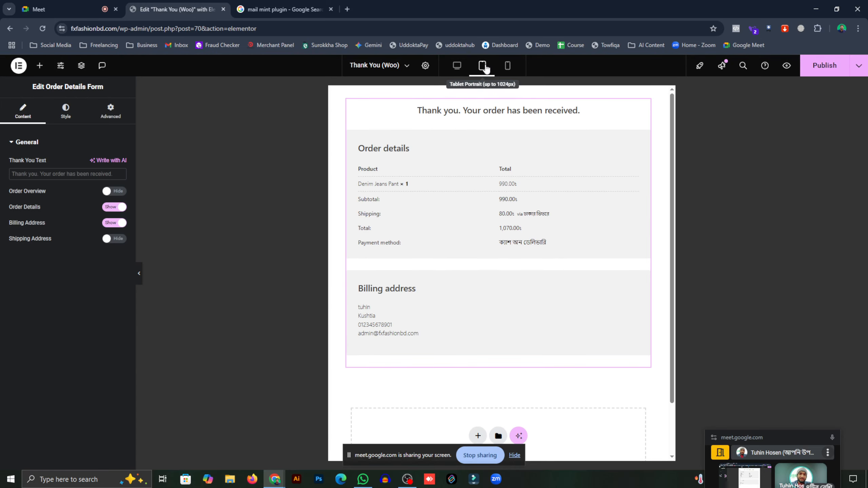
left_click(507, 65)
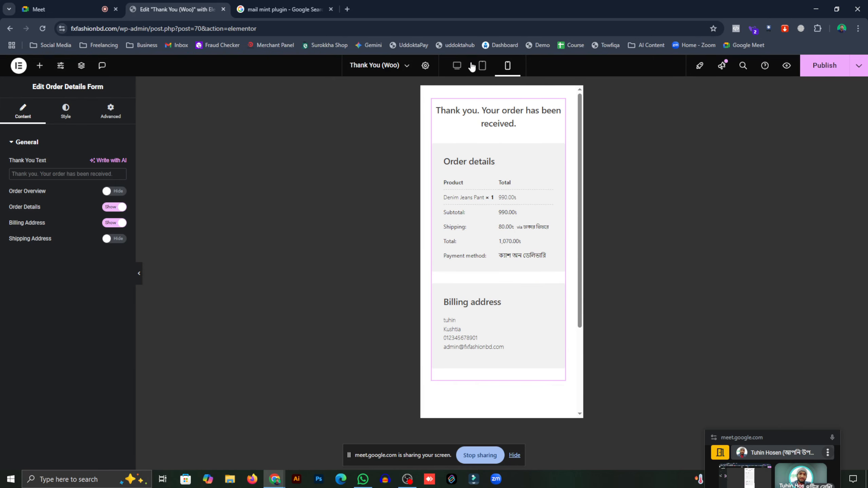
left_click(478, 68)
left_click(458, 67)
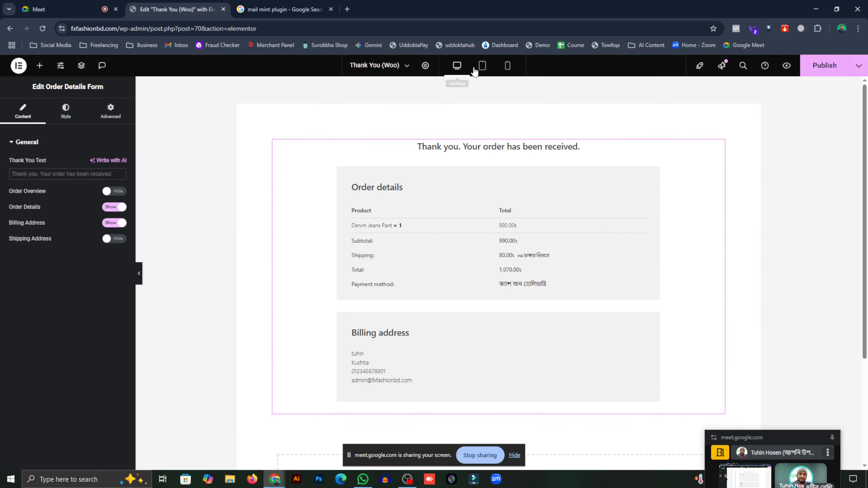
left_click(479, 69)
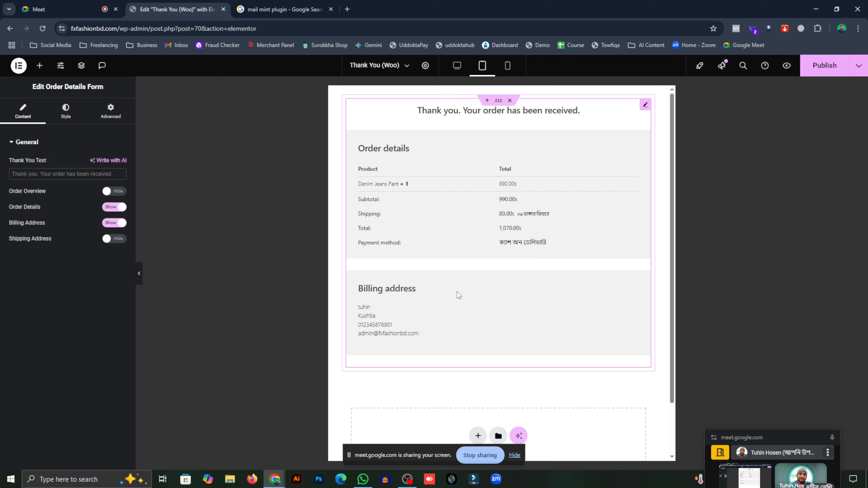
- Enter 'ধন্যবাদ। আপনার অর্ডারটি কনফর্ম হয়েছে।' in the Thank You Text field
left_click(114, 173)
type("dhony")
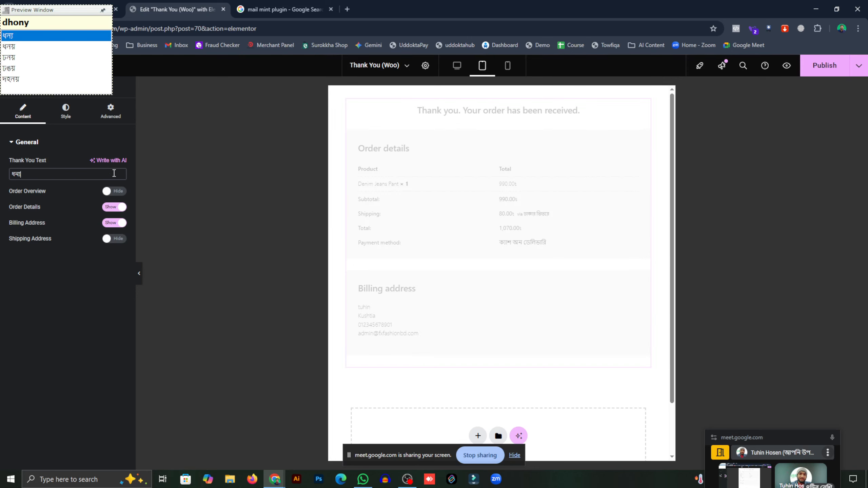
type("bad")
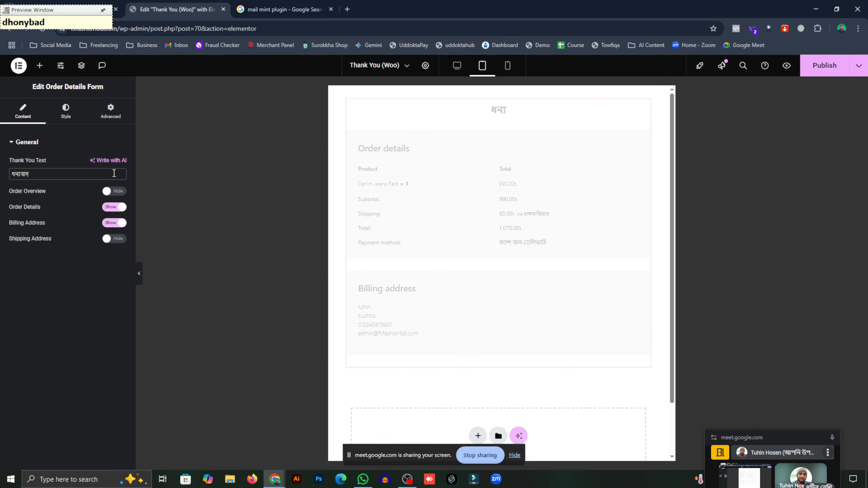
type(". aponar")
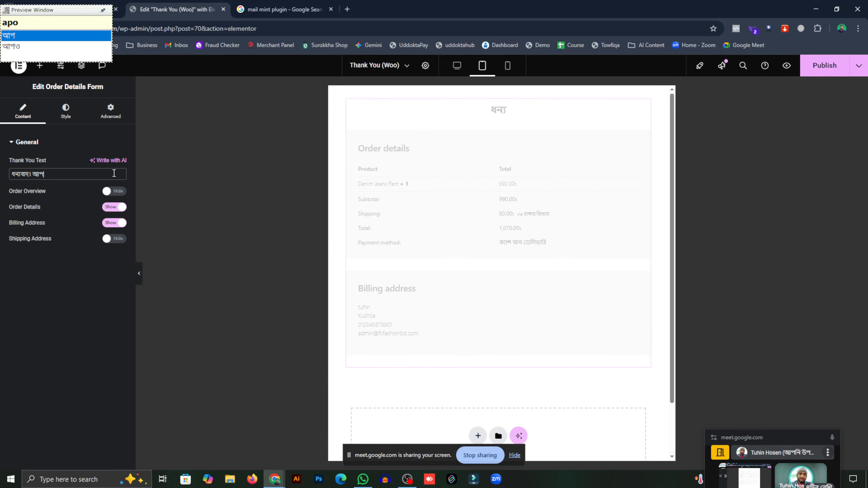
type(" orrDaro")
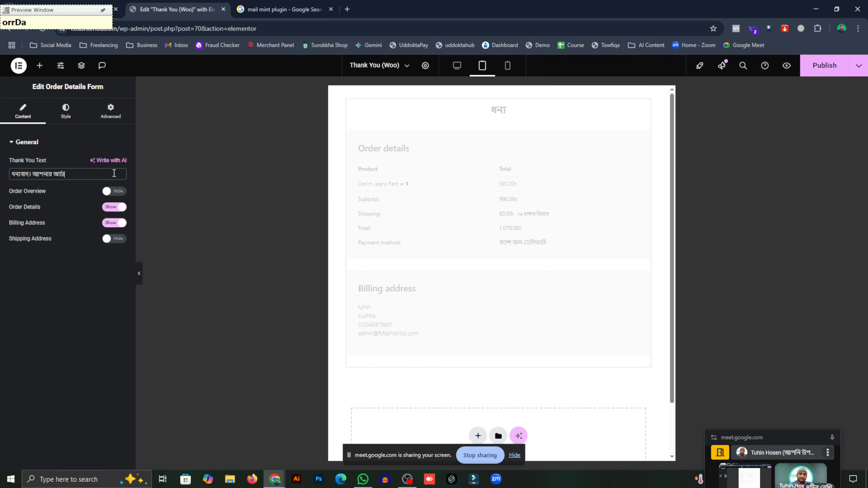
type("Ti konforr")
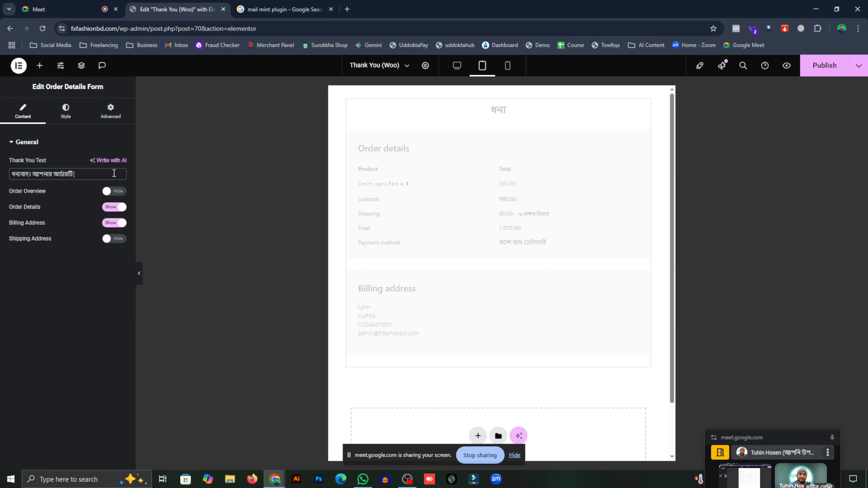
type("m hoyec")
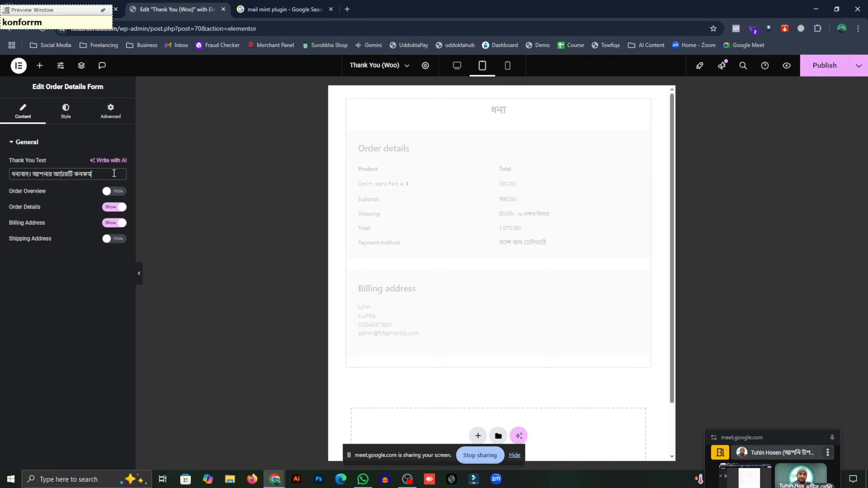
type("he")
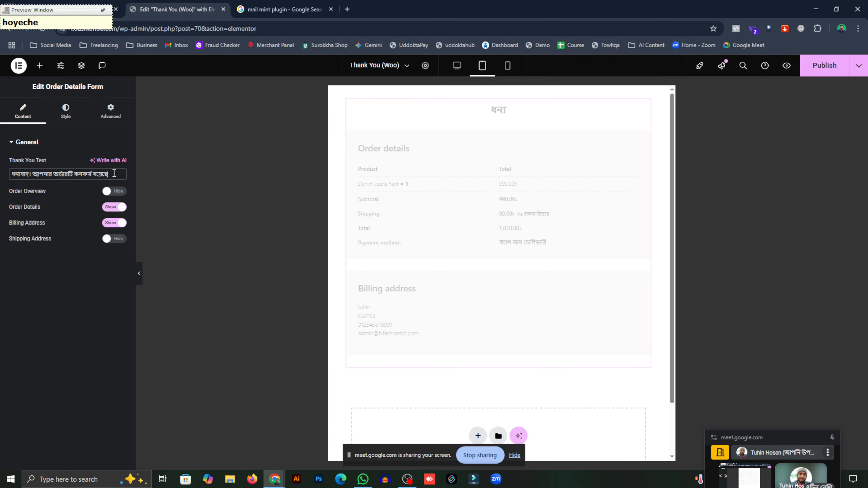
type(".")
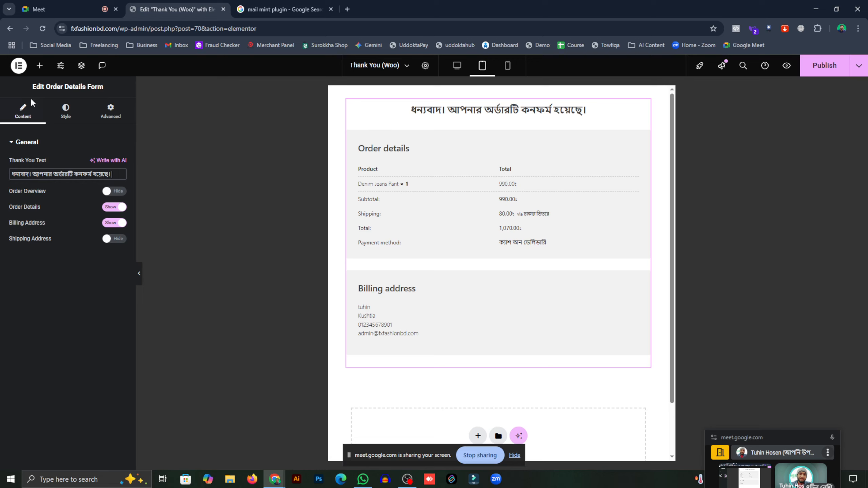
- Set the thank-you heading's typography font family to Hind Siliguri
left_click(62, 120)
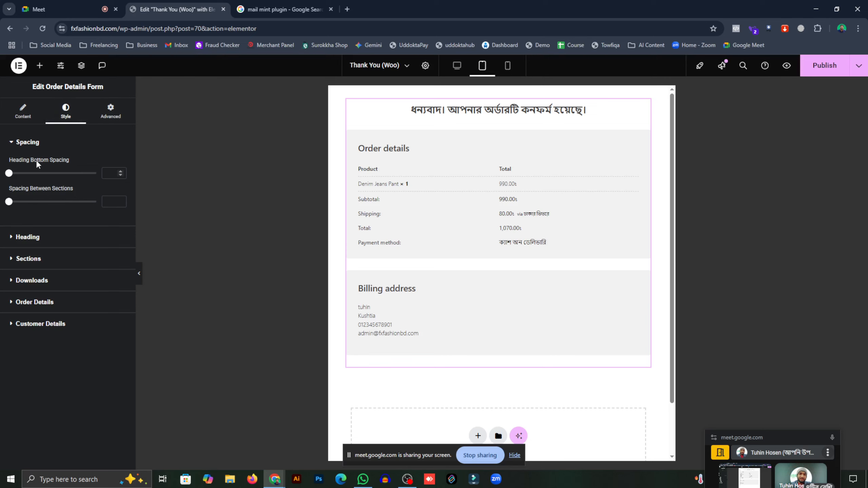
left_click(28, 119)
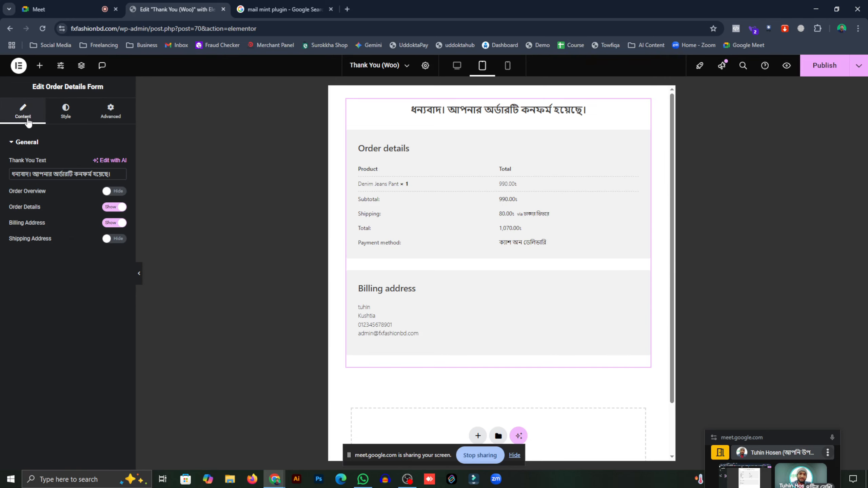
left_click(76, 120)
left_click(112, 115)
left_click(73, 115)
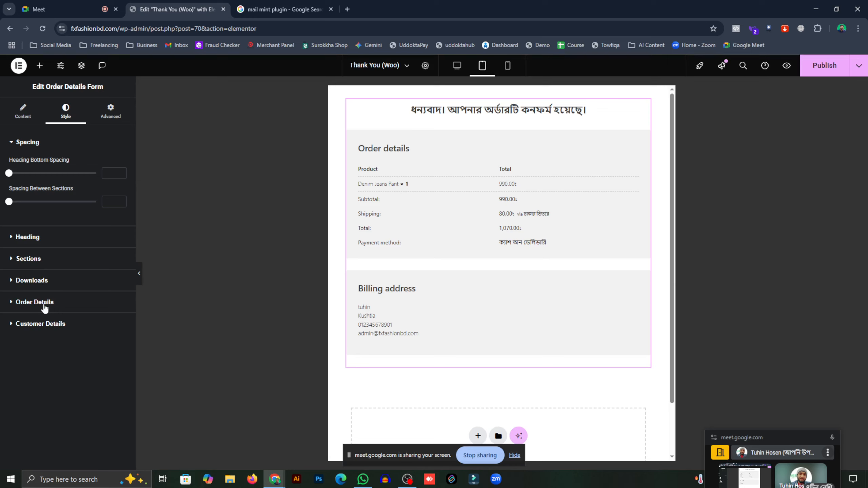
left_click(28, 239)
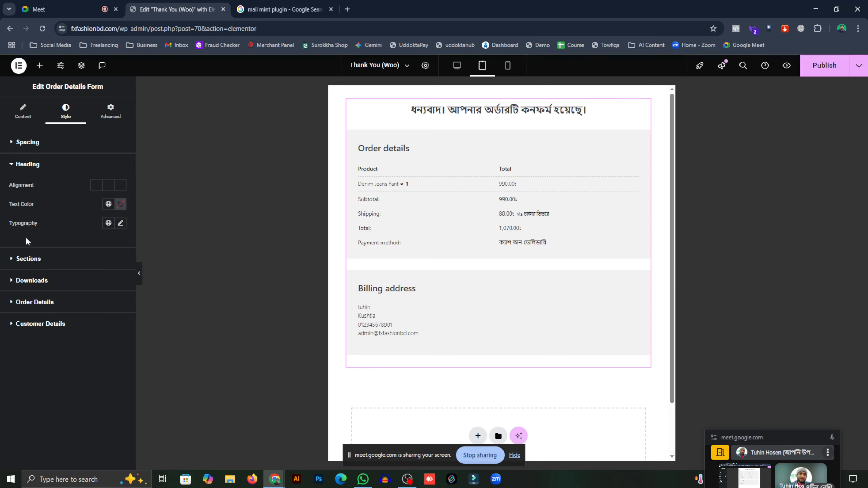
left_click(121, 223)
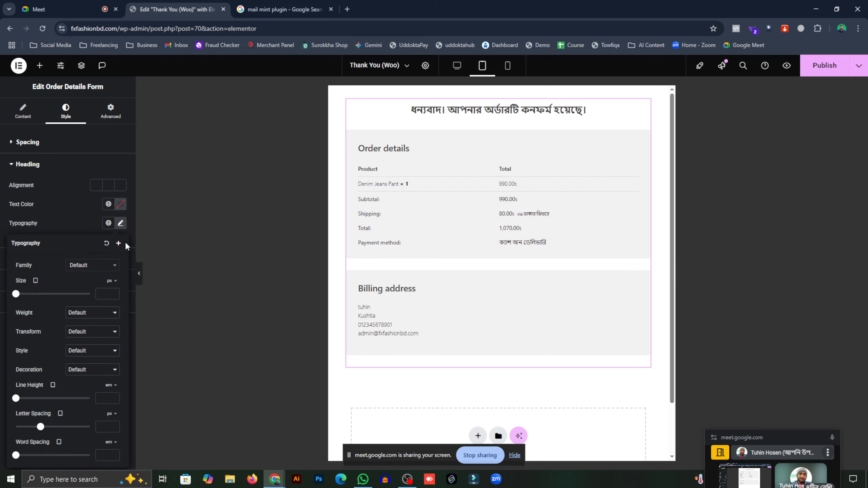
left_click(85, 266)
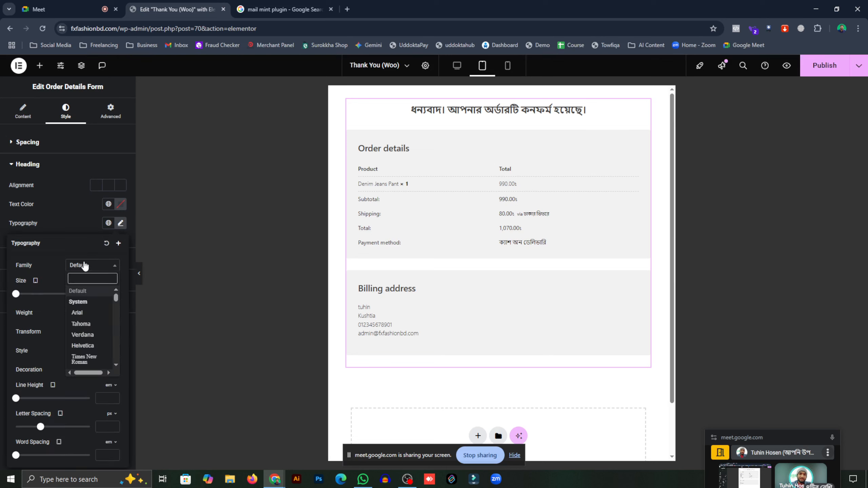
type("hind")
key("BackSpace")
key("BackSpace")
key("BackSpace")
key("BackSpace")
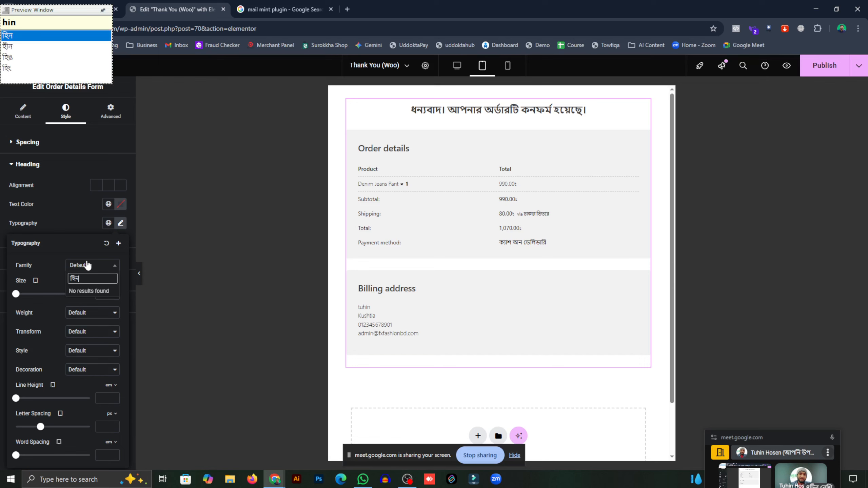
type("hind")
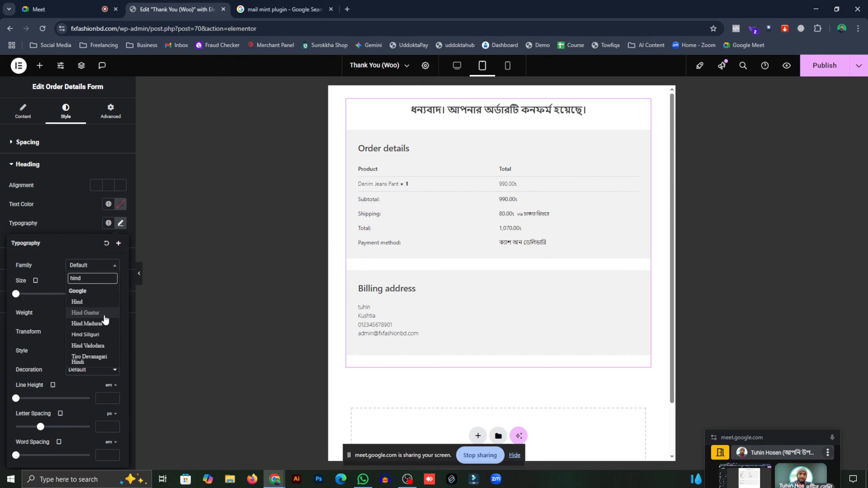
left_click(103, 335)
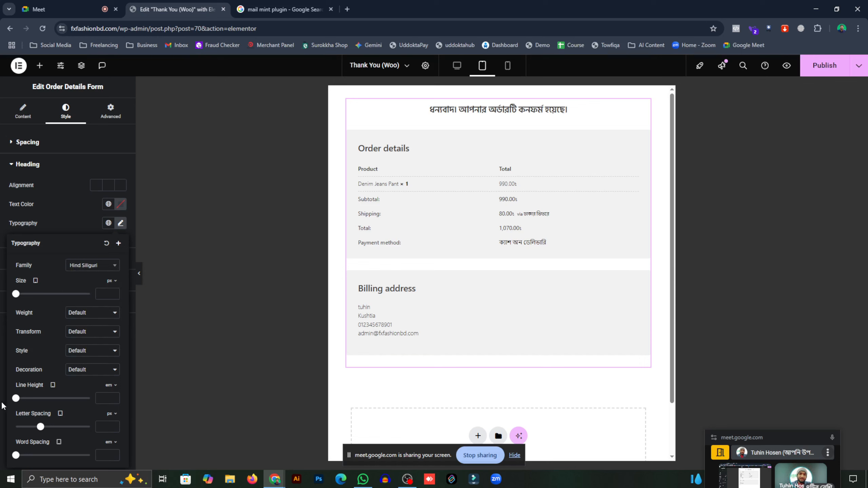
left_click(23, 112)
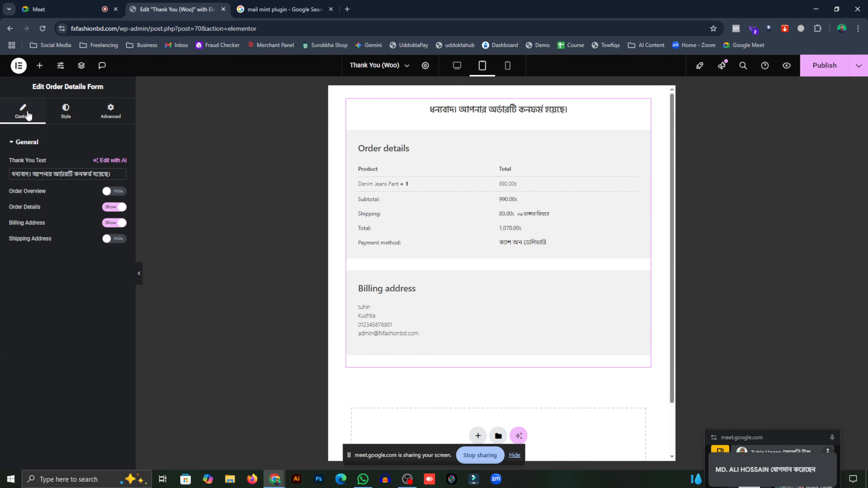
- Give the order details form 20 px rounded corners in its border settings
left_click(66, 111)
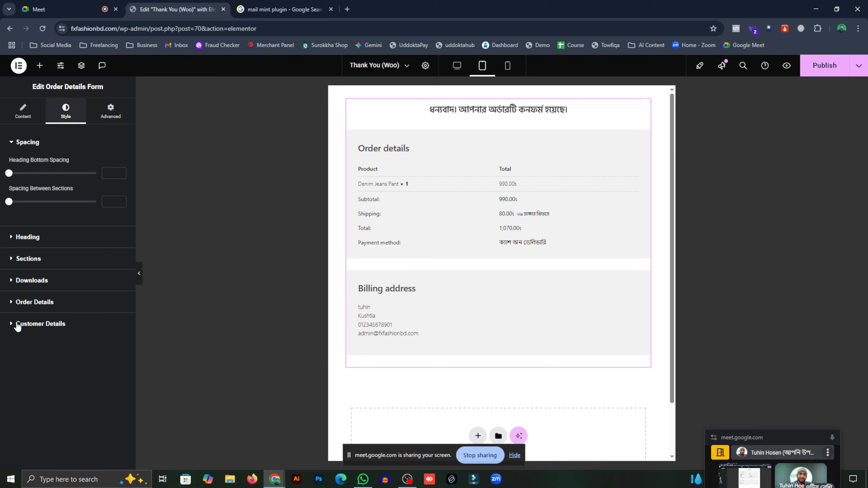
left_click(12, 305)
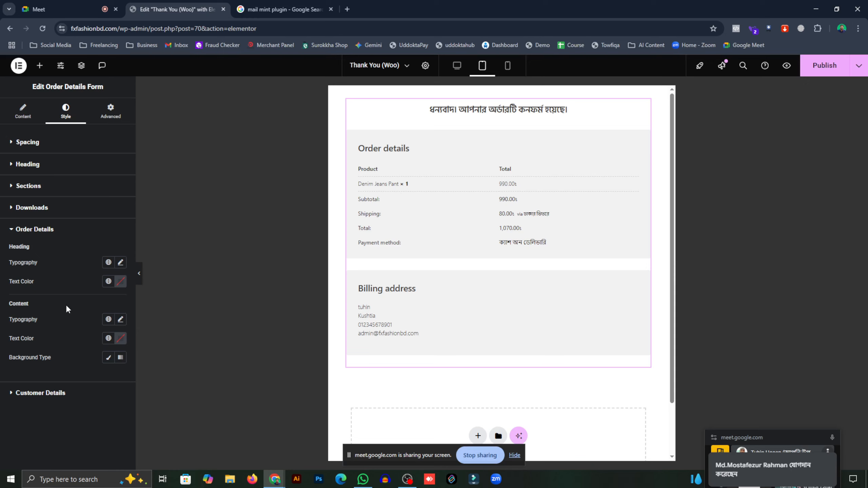
left_click(111, 111)
scroll(43, 279, "down", 5)
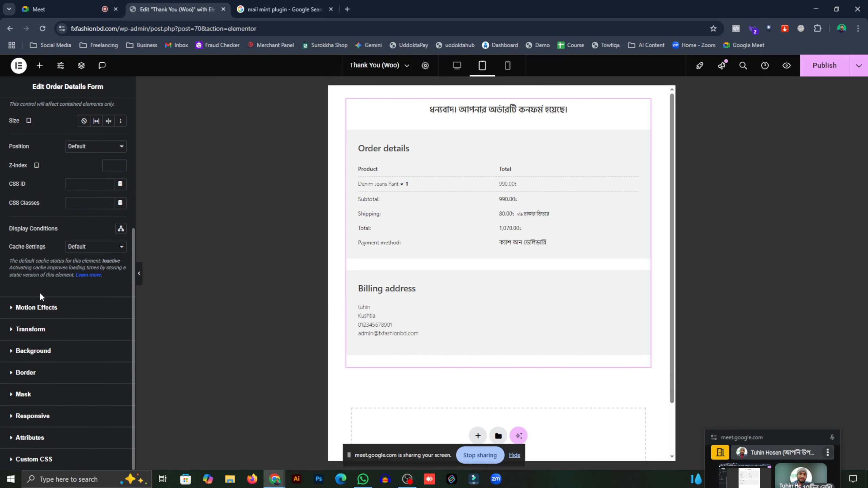
left_click(38, 373)
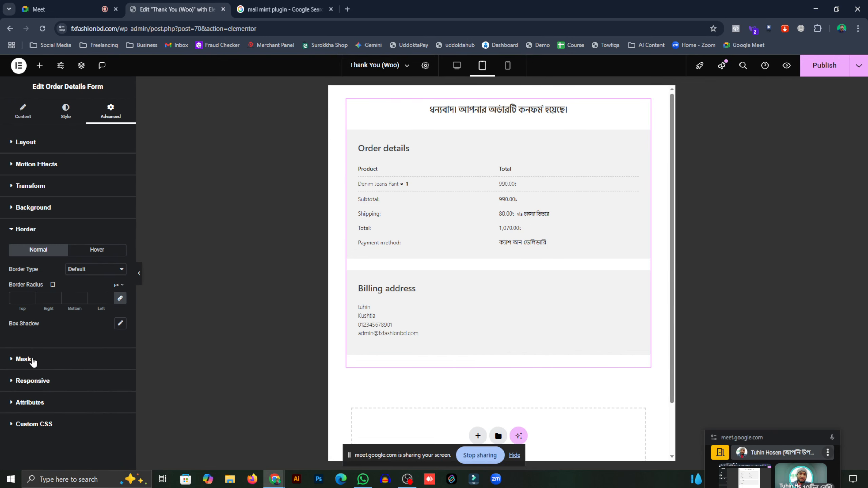
left_click(109, 297)
left_click(110, 296)
left_click(109, 296)
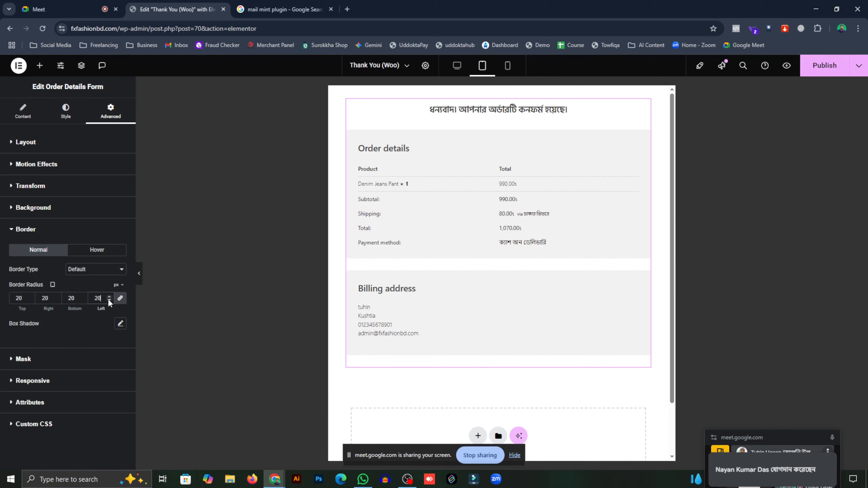
- Add a 1 px solid border and a box shadow, then publish the page
left_click(103, 272)
left_click(101, 296)
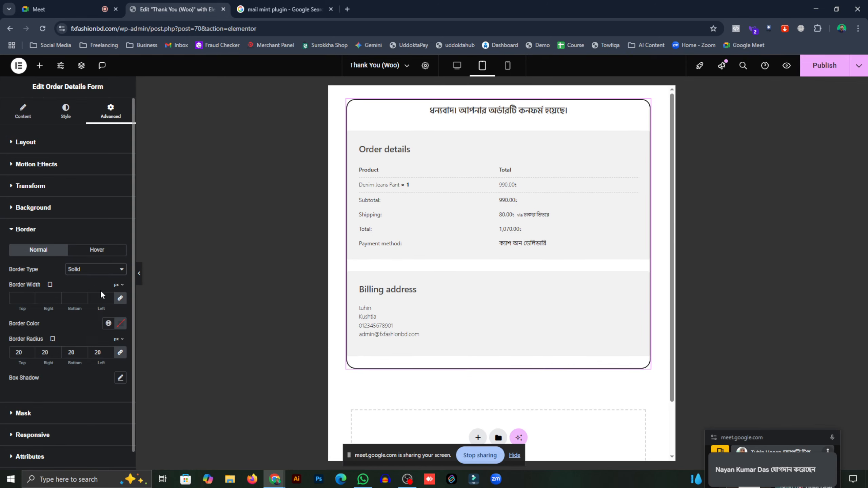
left_click(109, 296)
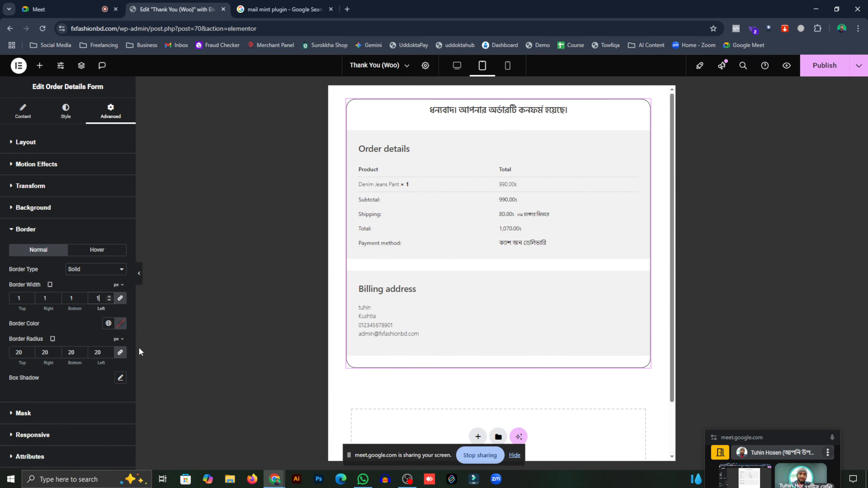
left_click(120, 378)
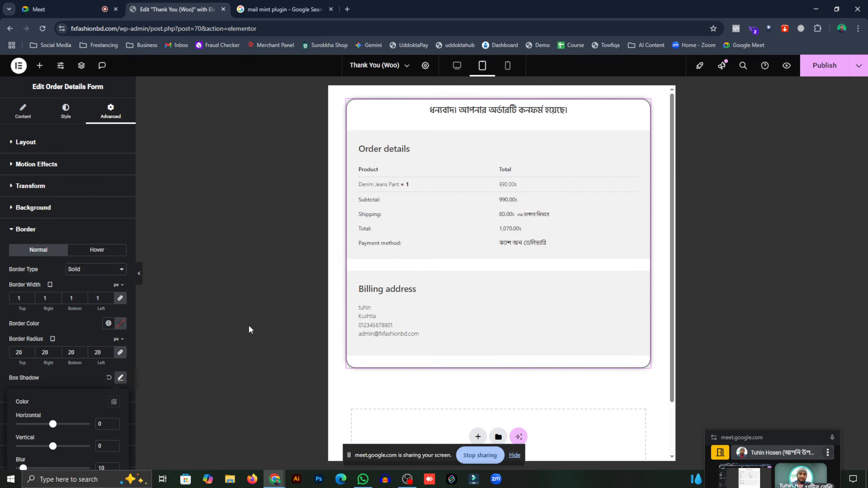
left_click(826, 73)
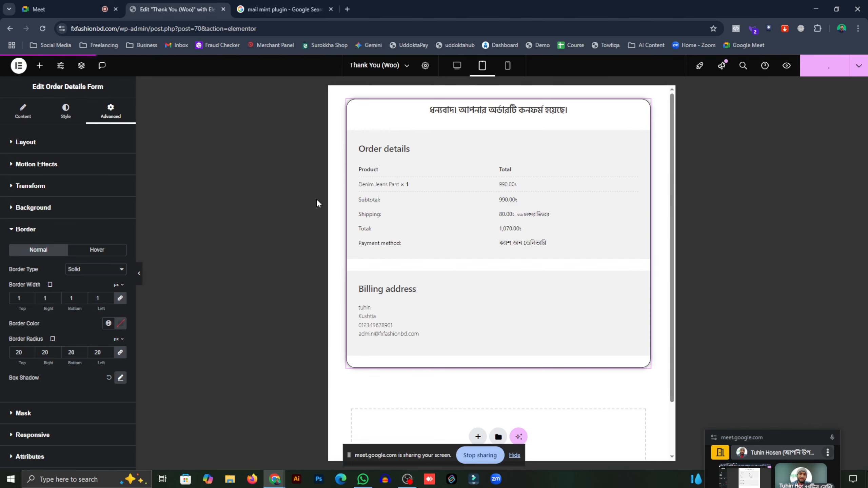
scroll(421, 301, "down", 2)
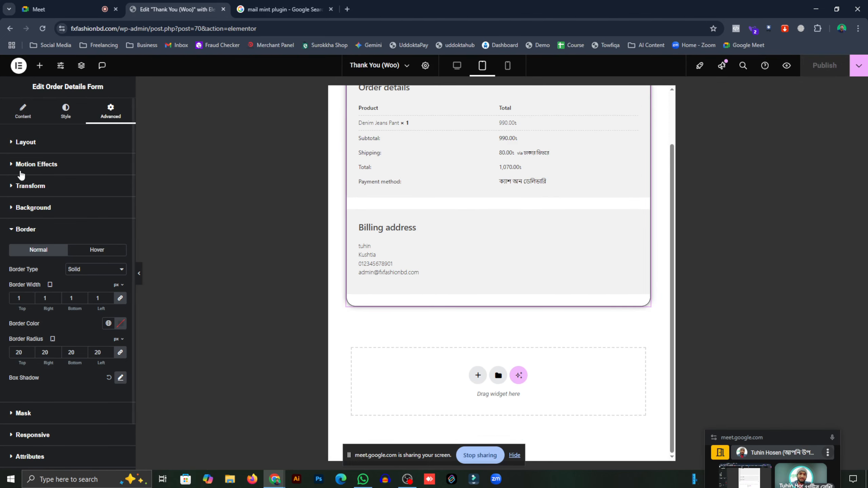
- Place a Button widget below the order form and label it 'কাস্টমার সাপোর্ট'
left_click(23, 111)
left_click(40, 66)
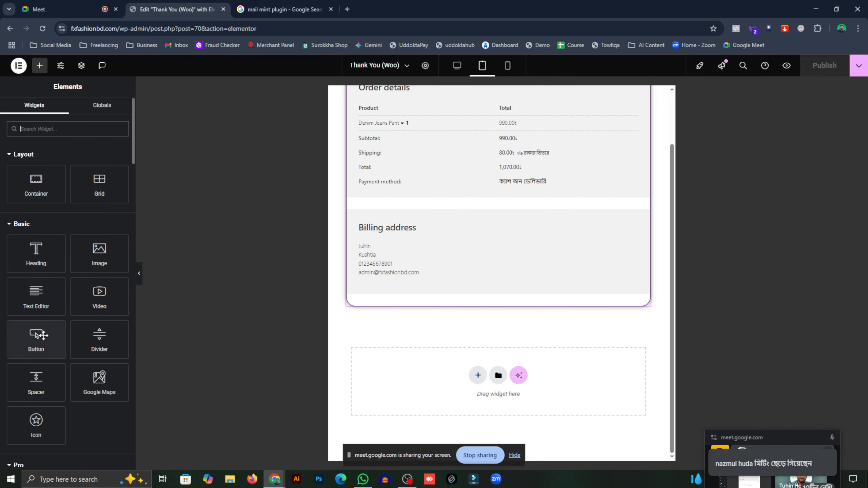
left_click_drag(41, 335, 458, 368)
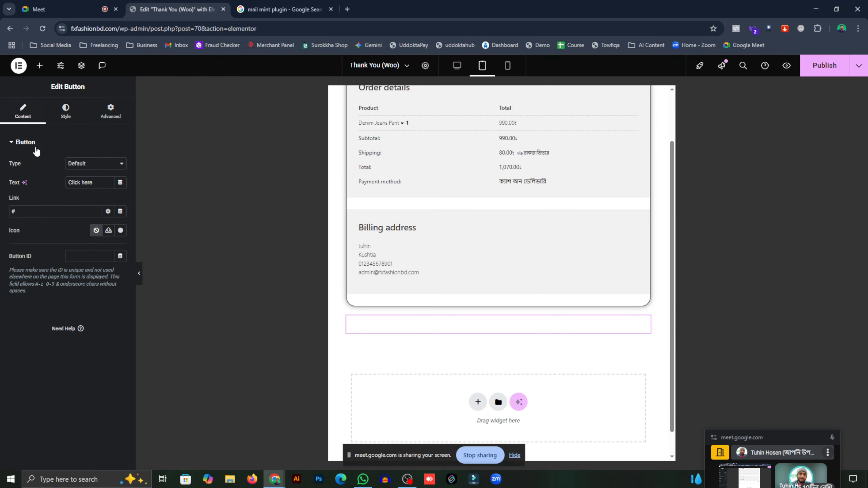
left_click(99, 184)
key("BackSpace")
type("কাস্টম")
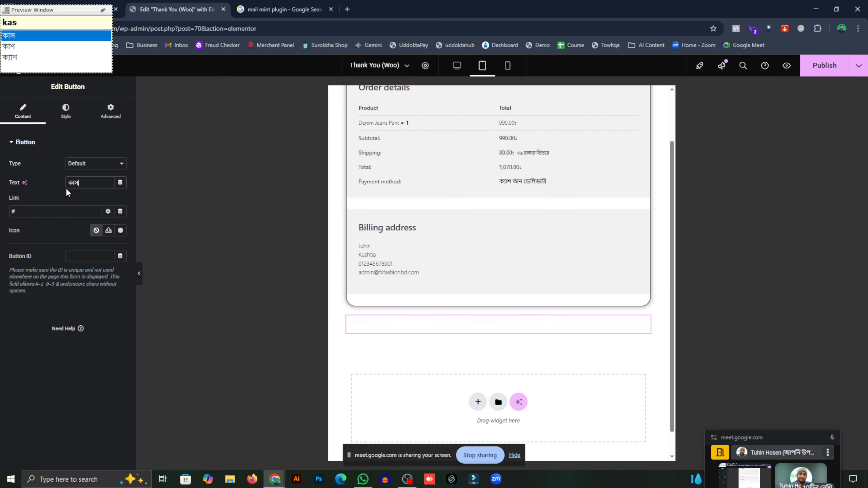
type("া")
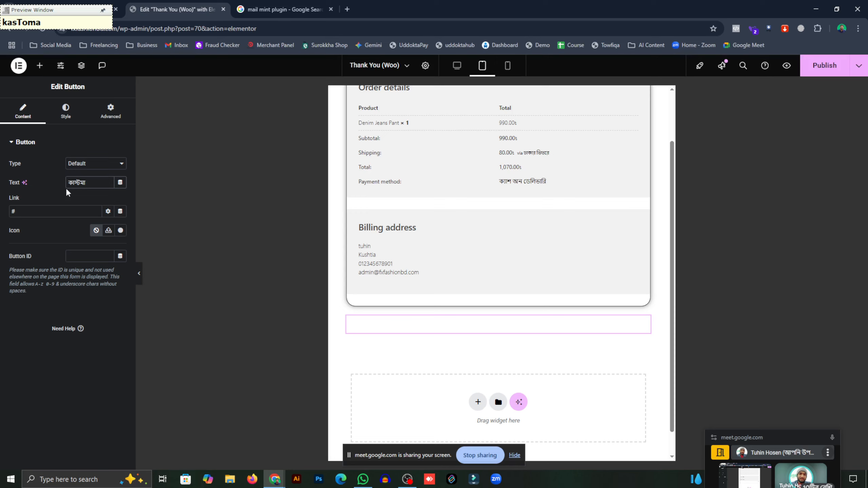
type("র সাপো")
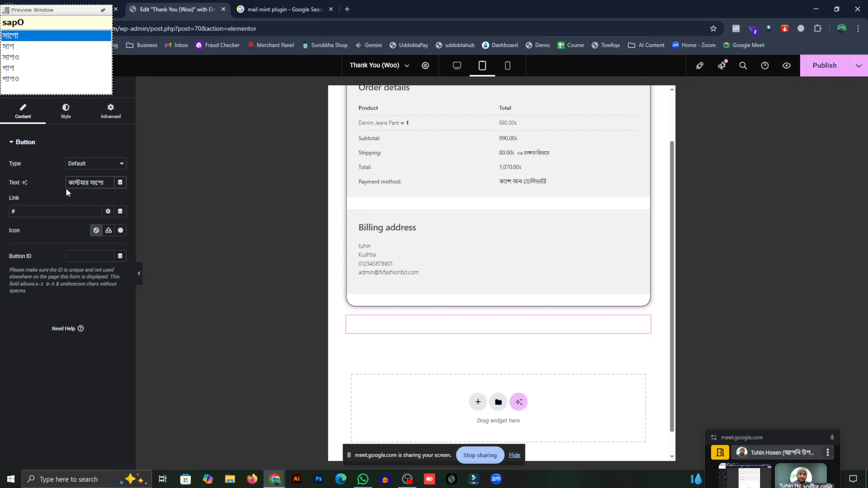
type("র্ট")
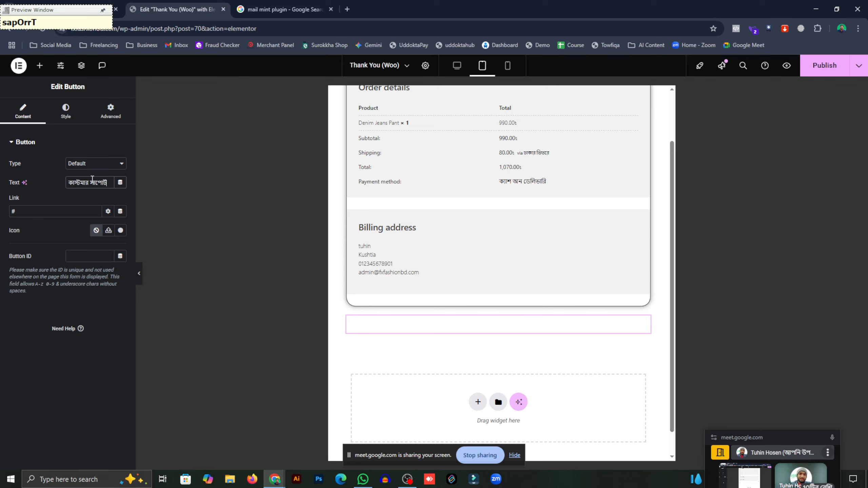
key("F12")
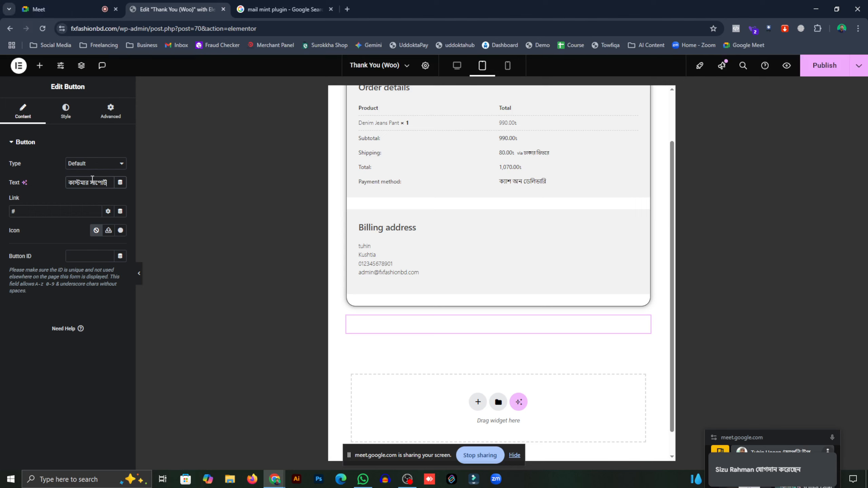
- Give the button a bright red background and centre it
left_click(64, 111)
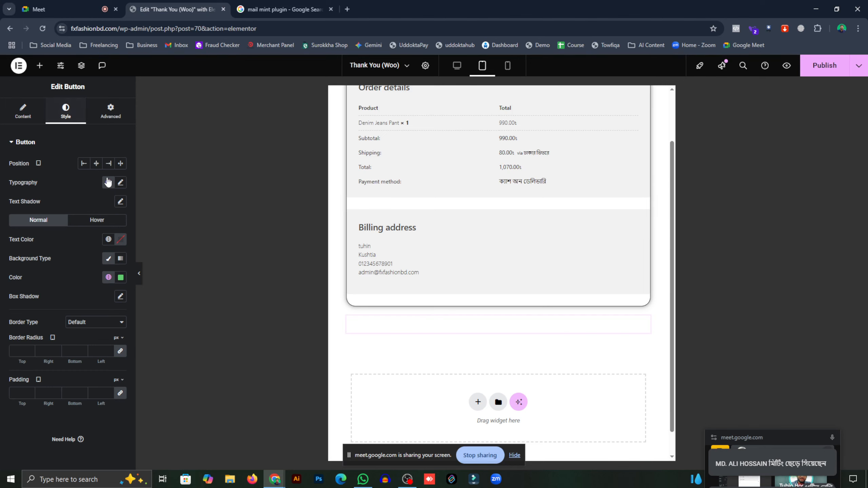
left_click(122, 280)
left_click_drag(120, 329, 172, 323)
left_click(155, 344)
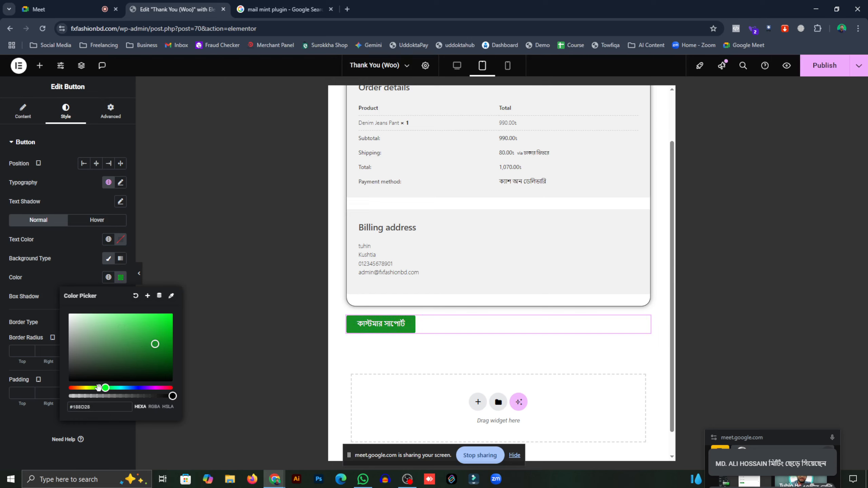
left_click_drag(102, 388, 173, 388)
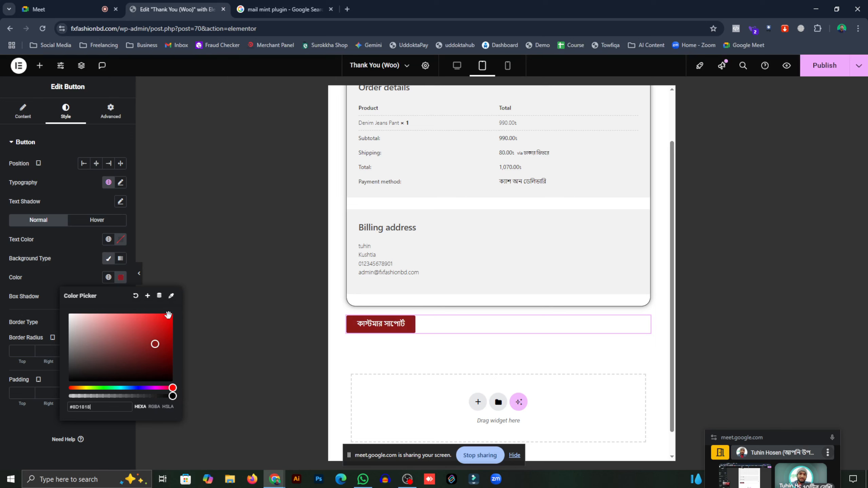
left_click_drag(169, 315, 174, 314)
left_click(229, 260)
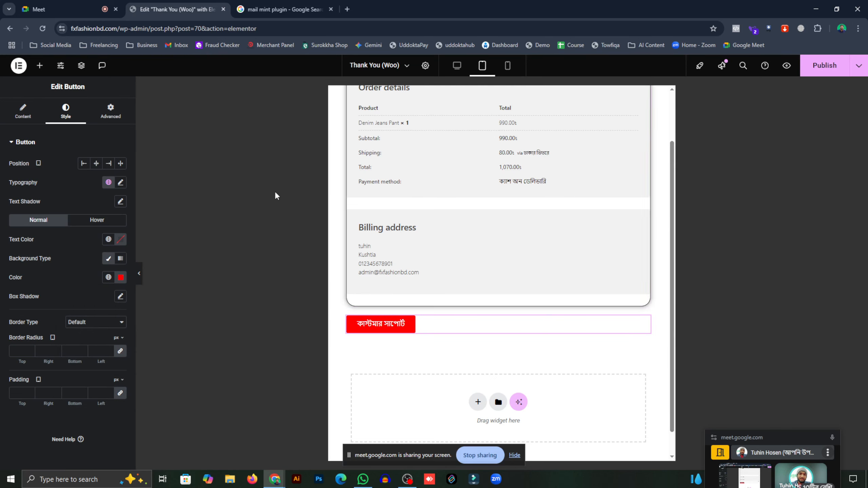
left_click(96, 163)
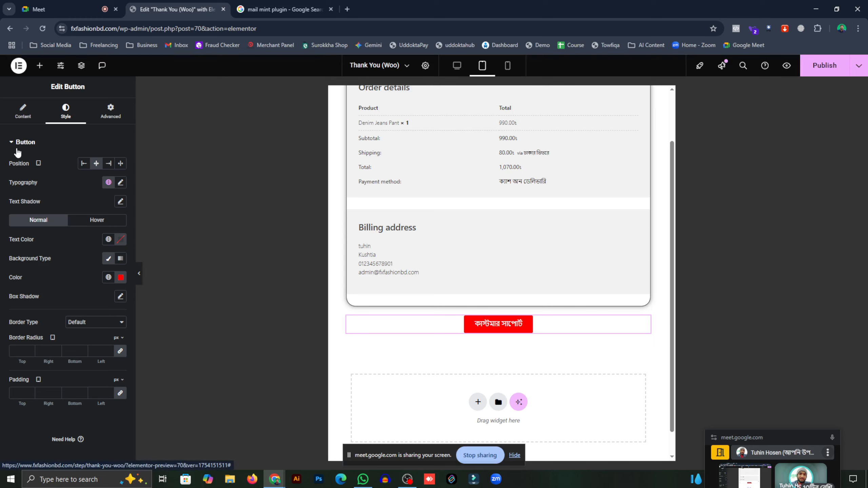
- Set the button text to Hind Siliguri at size 19
left_click(121, 201)
left_click(122, 202)
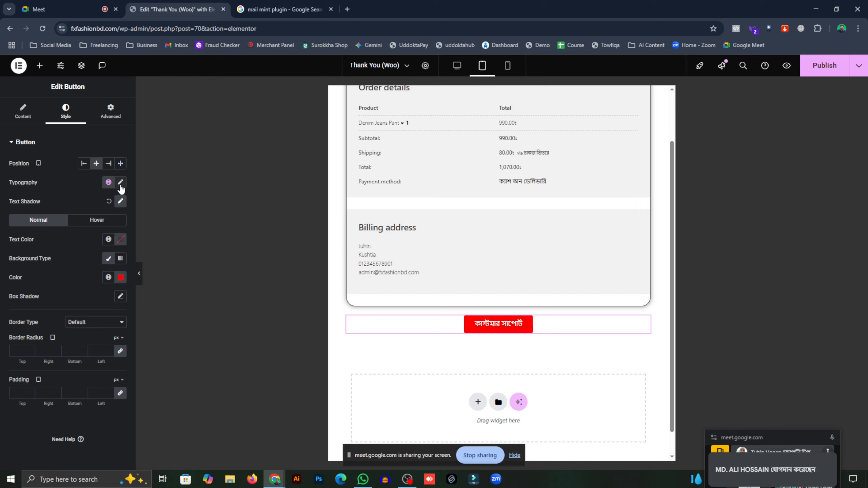
left_click(120, 183)
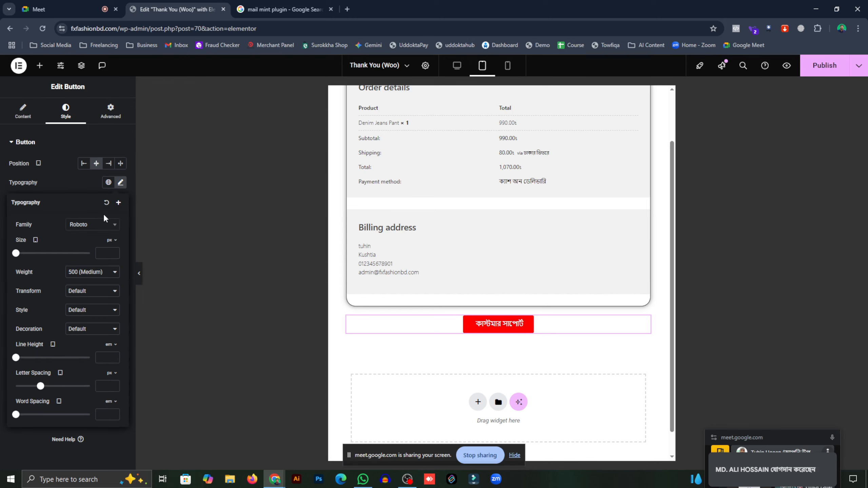
left_click(91, 228)
type("hind")
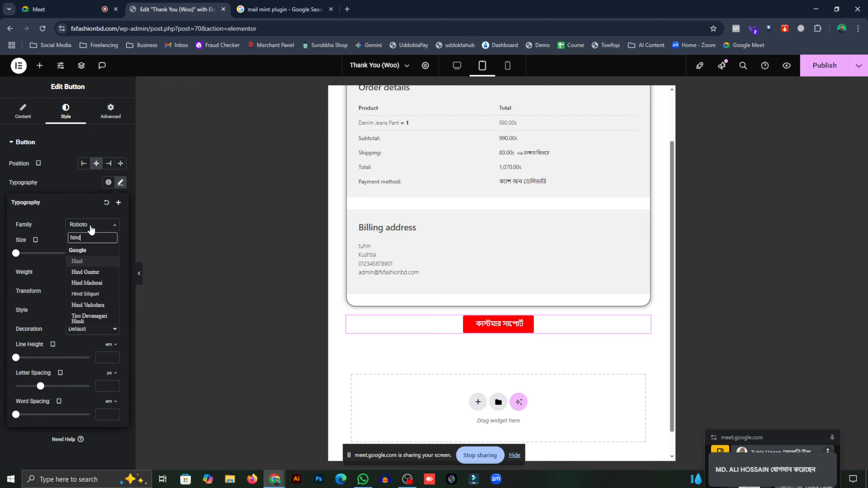
left_click(70, 293)
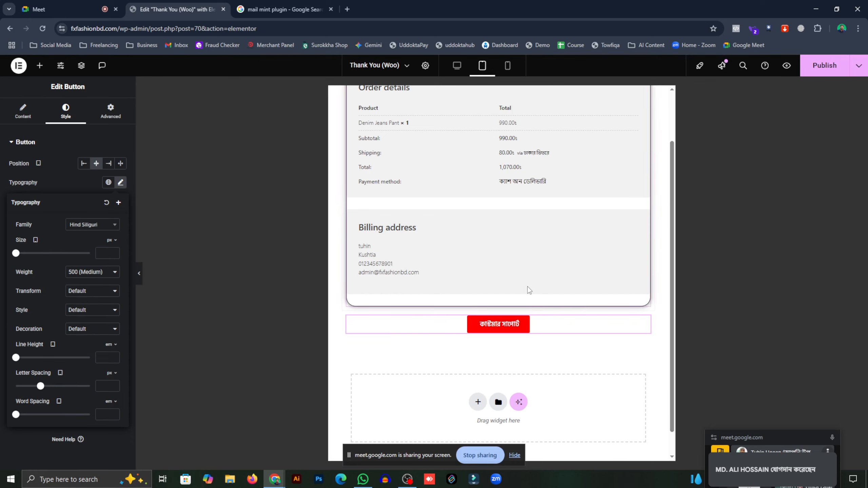
left_click_drag(16, 253, 25, 255)
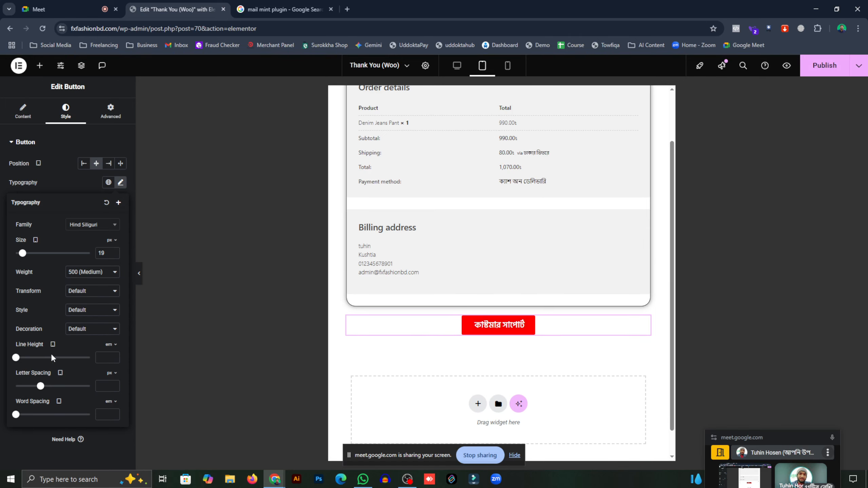
- Set the button's border radius to 37 px
left_click(23, 111)
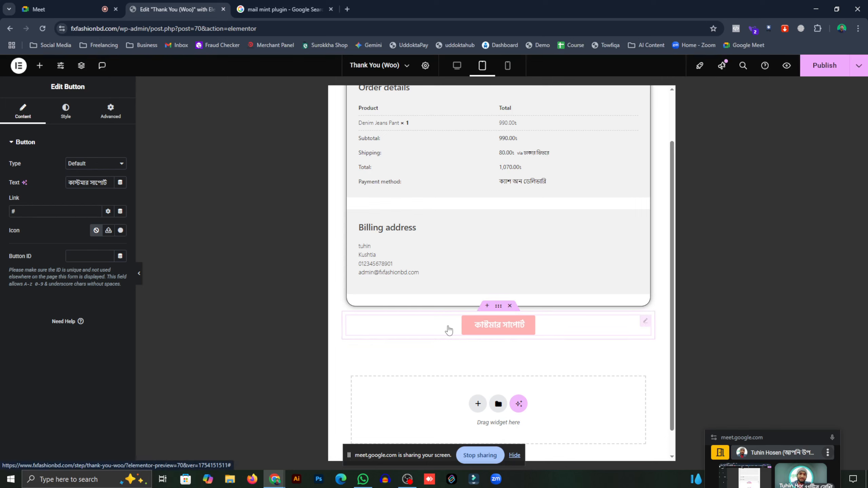
left_click(66, 113)
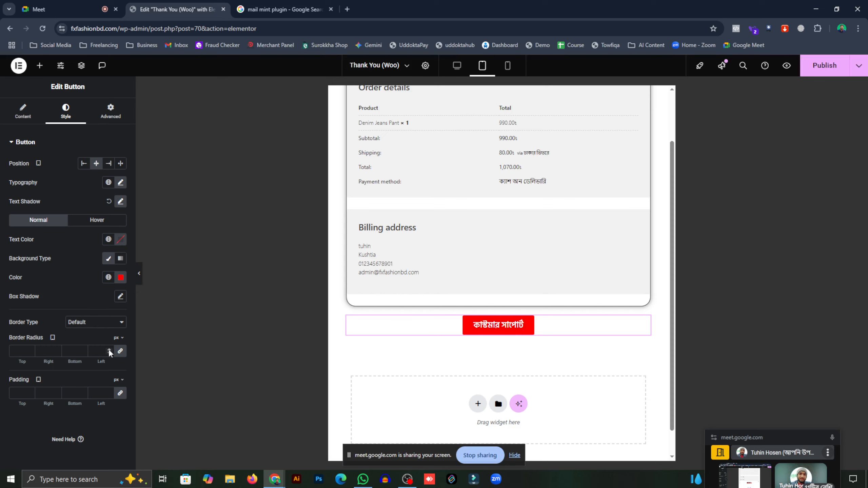
key("BackSpace")
type("25")
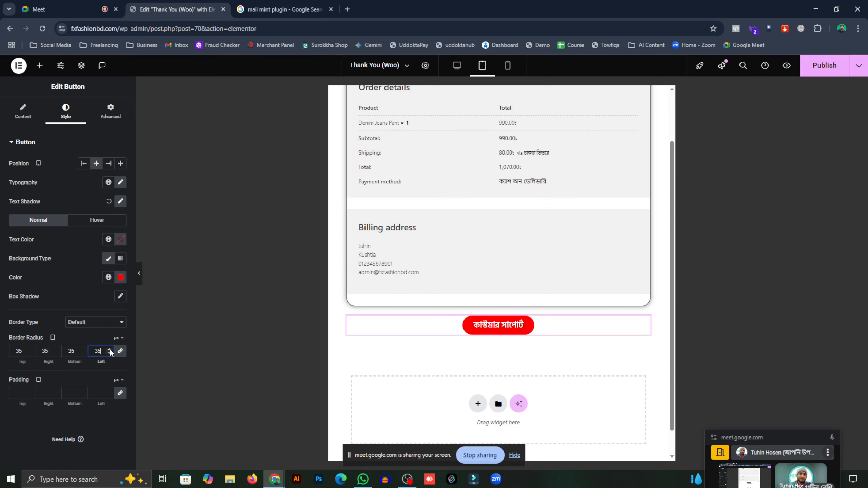
left_click(110, 349)
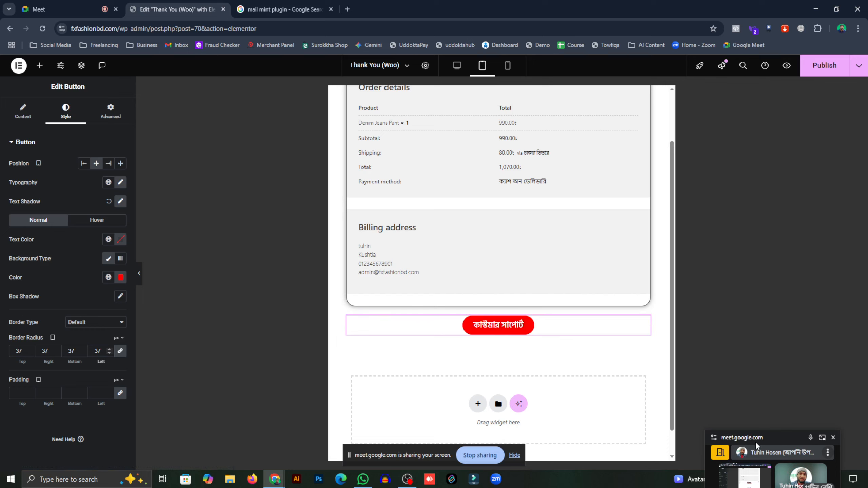
left_click_drag(754, 437, 753, 257)
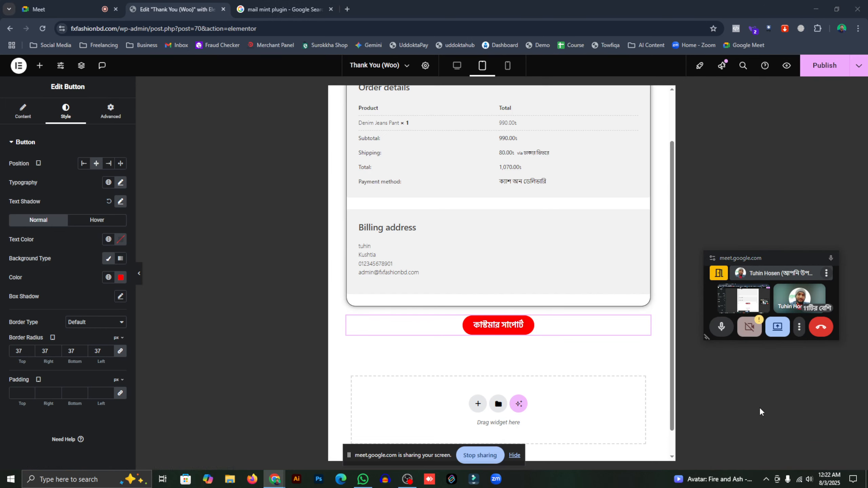
left_click(809, 480)
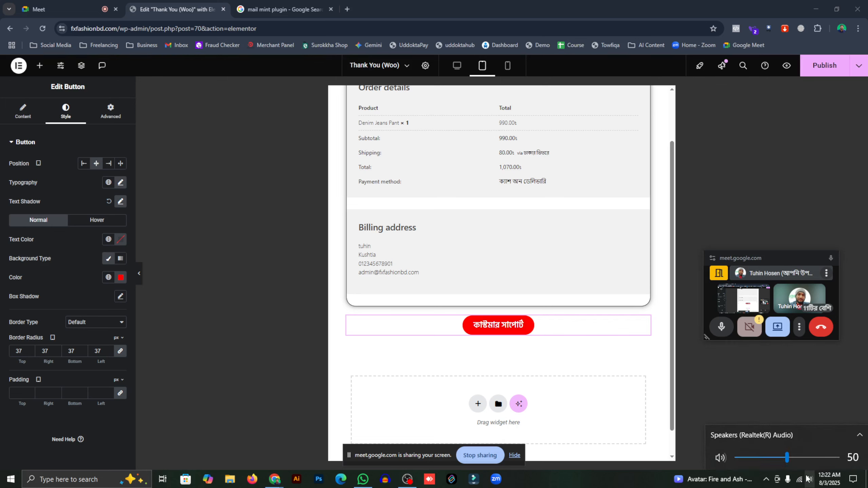
left_click(588, 483)
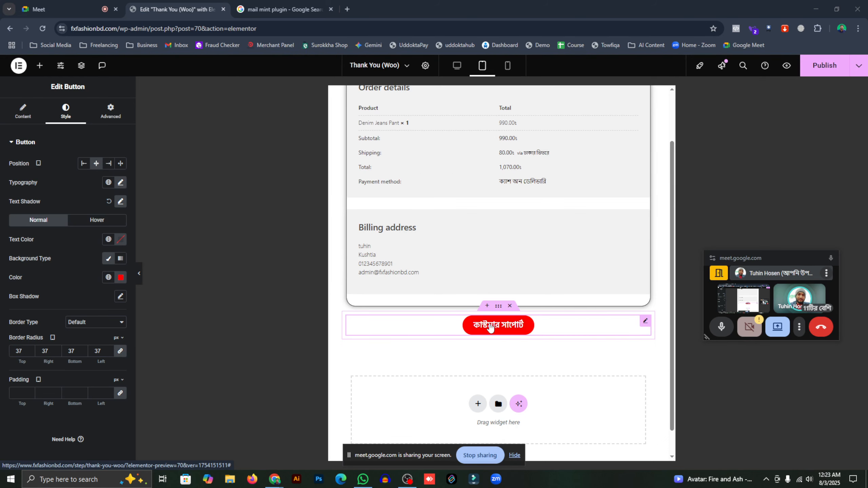
scroll(467, 250, "up", 2)
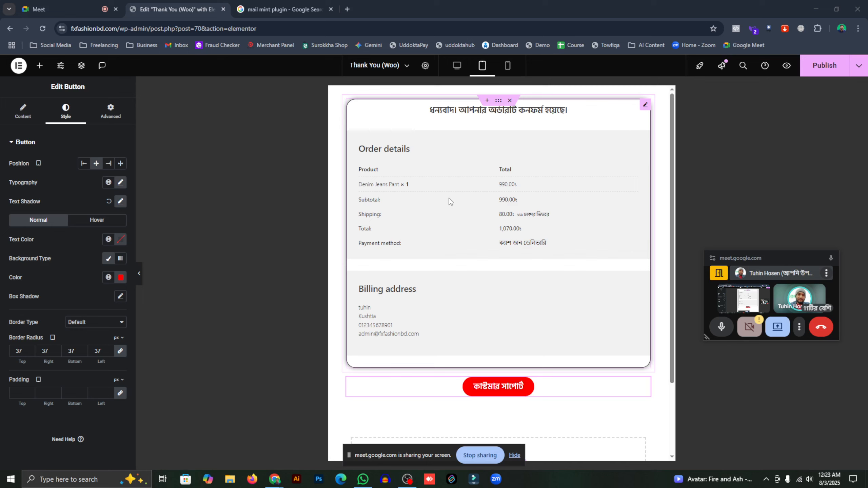
scroll(447, 207, "down", 3)
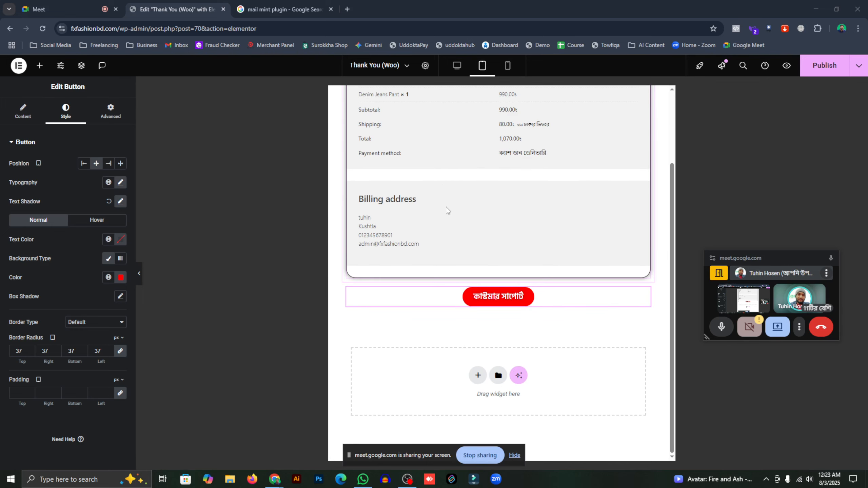
scroll(435, 214, "up", 3)
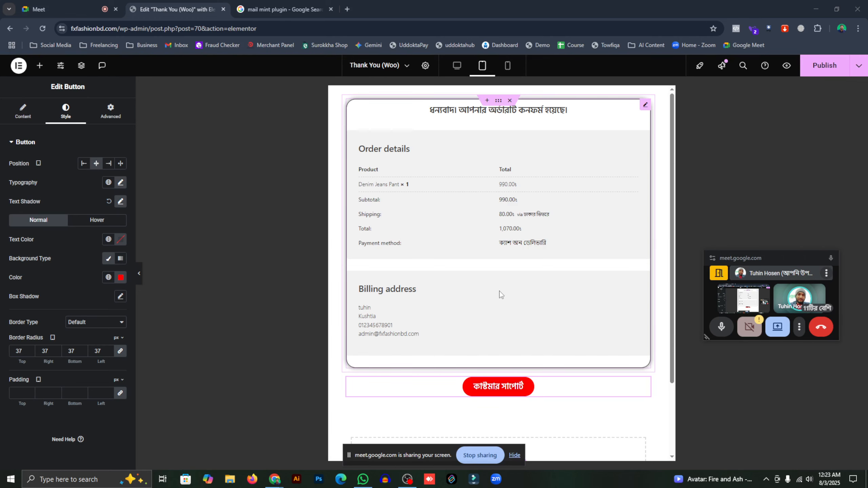
scroll(502, 295, "down", 3)
scroll(425, 308, "up", 3)
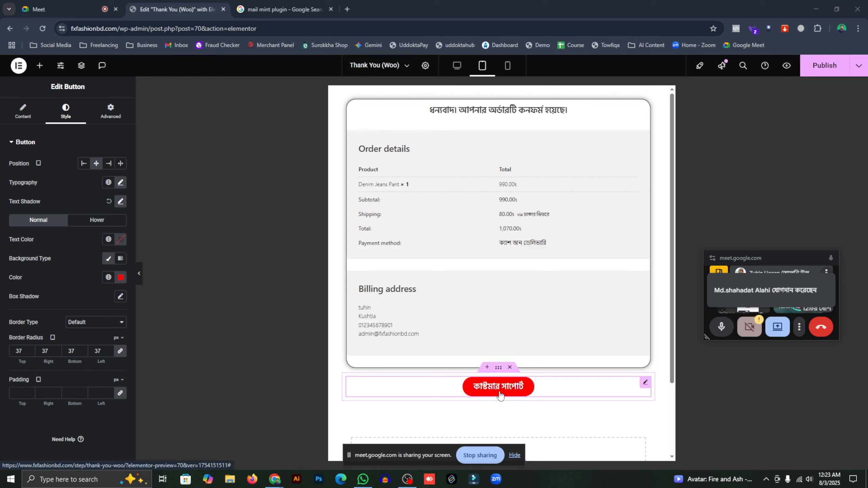
- Replace the button's '#' link with a tel: link to the shop's phone number
left_click(23, 112)
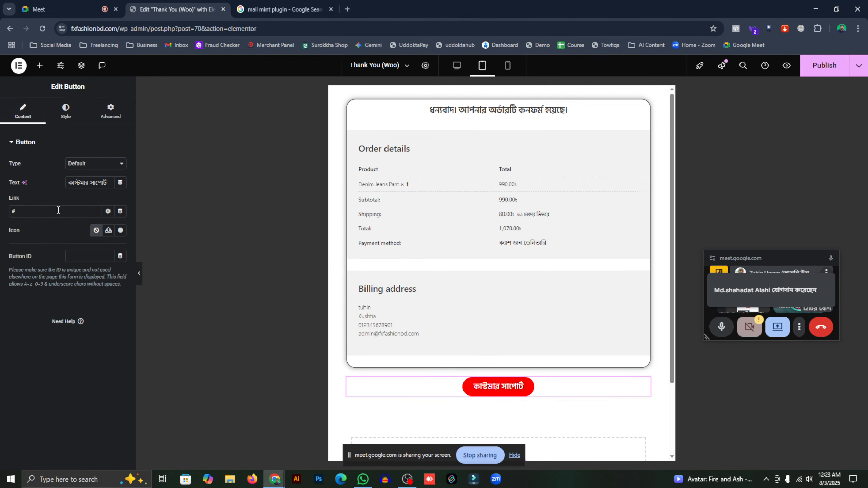
left_click(34, 214)
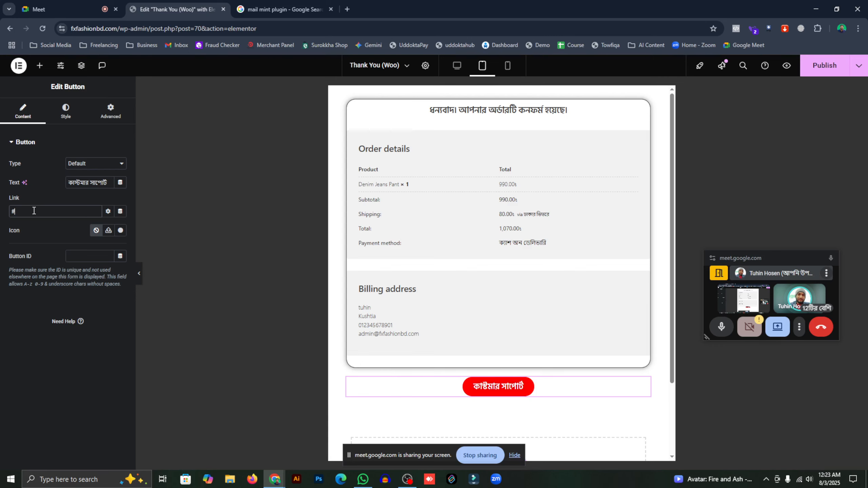
key("BackSpace")
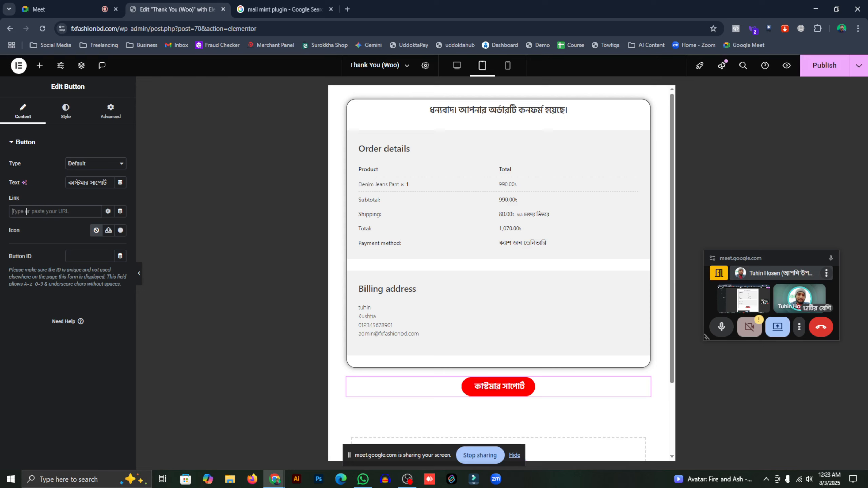
type("te")
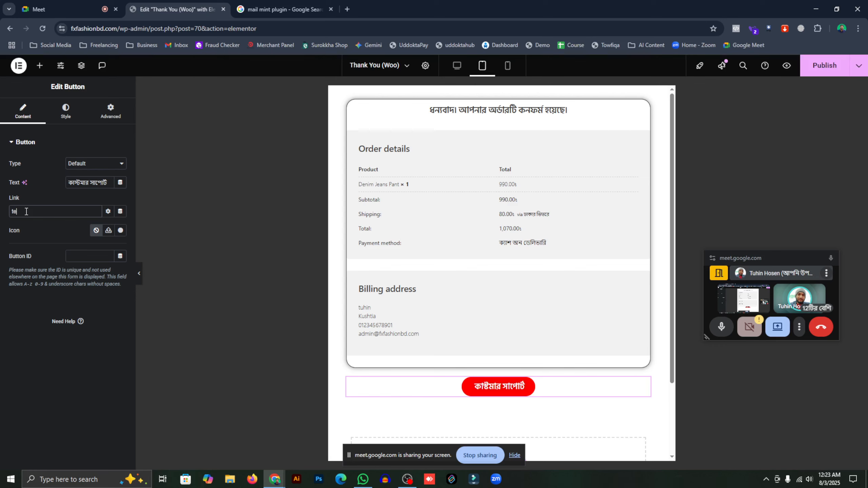
type("l:")
left_click_drag(55, 214, 21, 216)
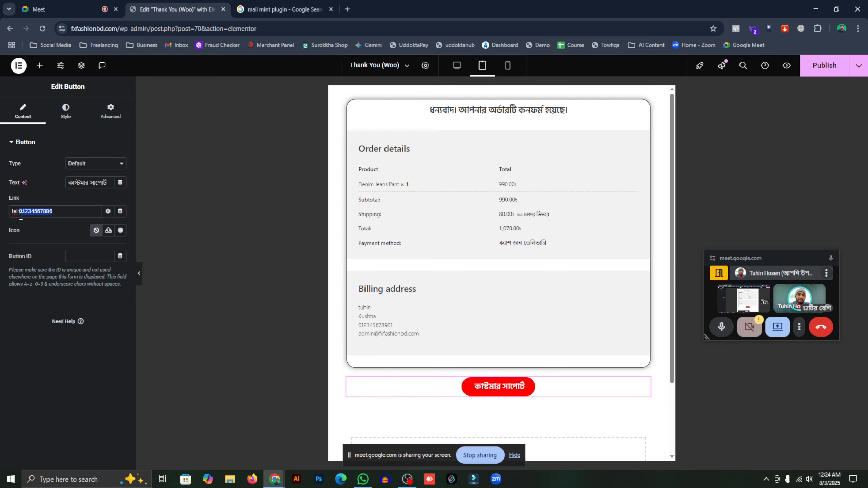
left_click(57, 216)
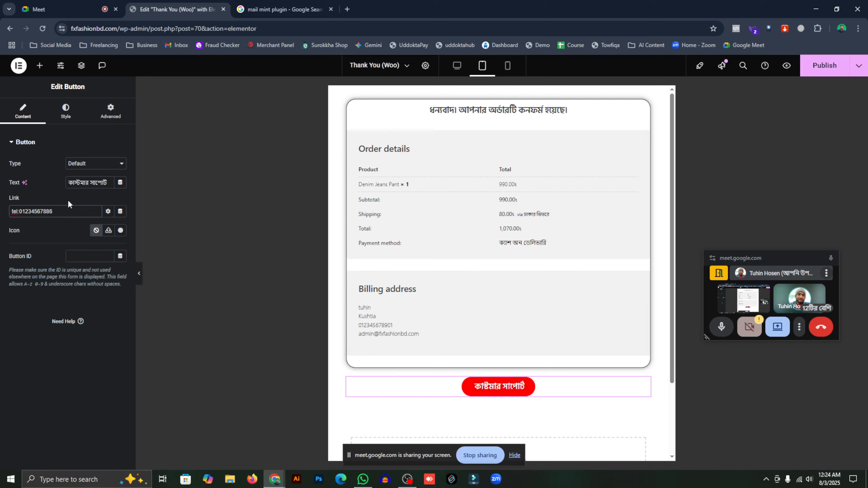
- Publish the thank-you page changes, briefly checking the button's Advanced settings
left_click(829, 70)
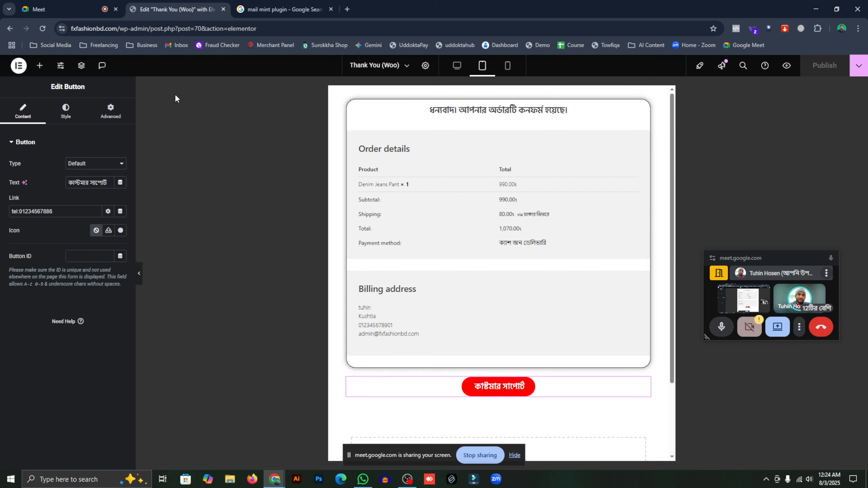
left_click(96, 113)
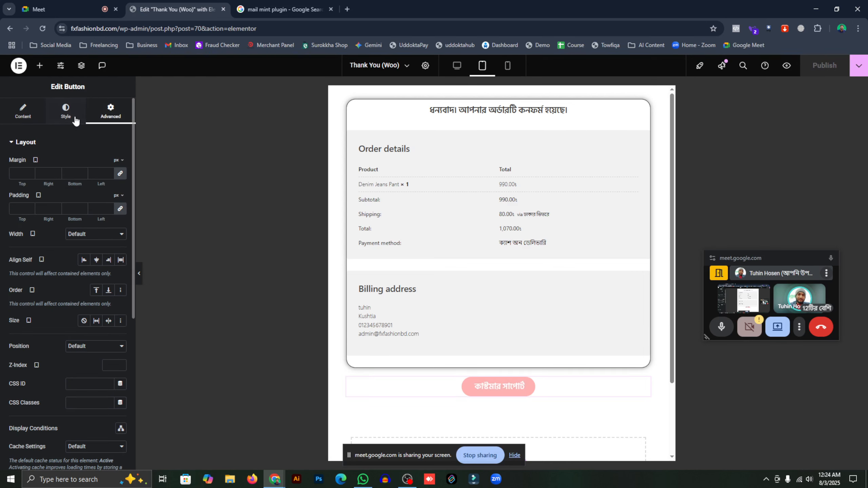
left_click(41, 119)
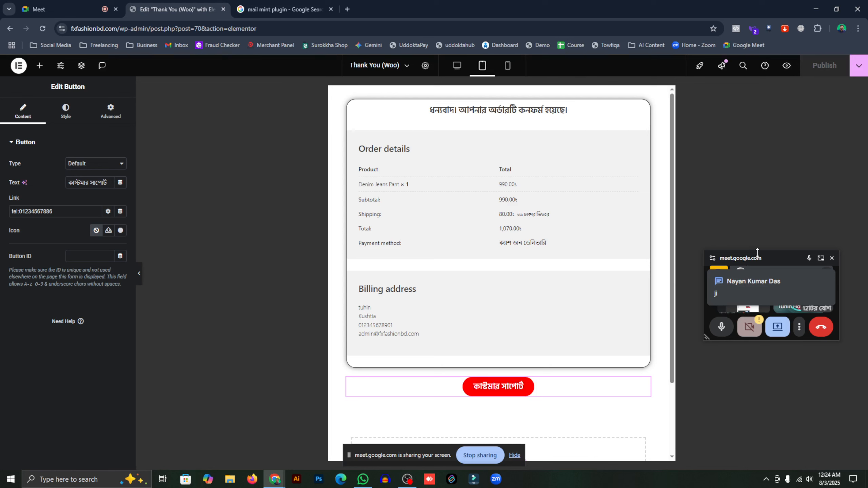
- Glance at the meeting tab, then back in the editor open the support button's context menu
left_click_drag(757, 252, 759, 172)
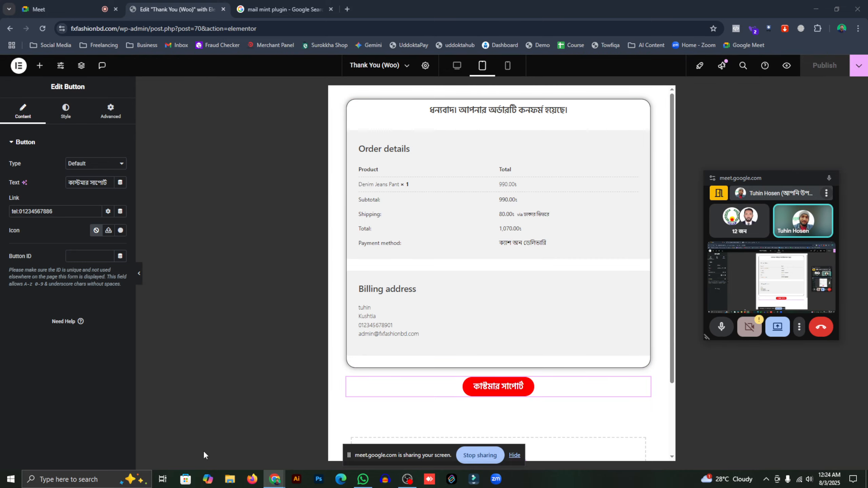
left_click(65, 7)
left_click(182, 5)
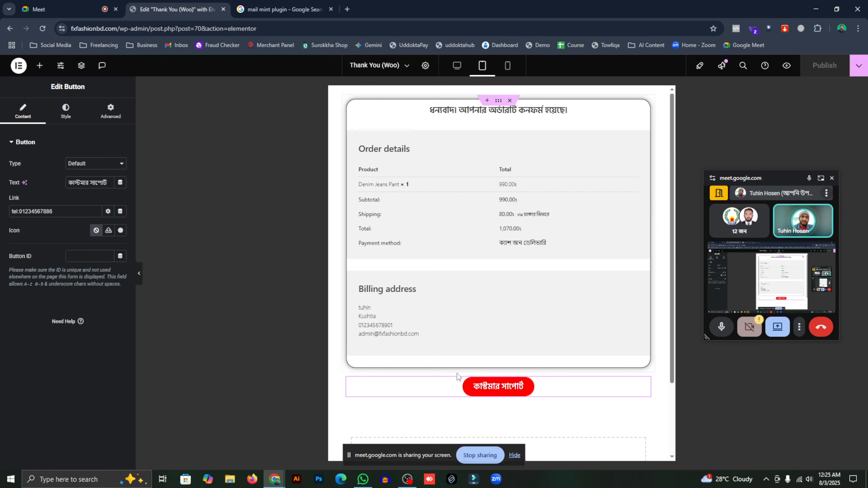
right_click(487, 396)
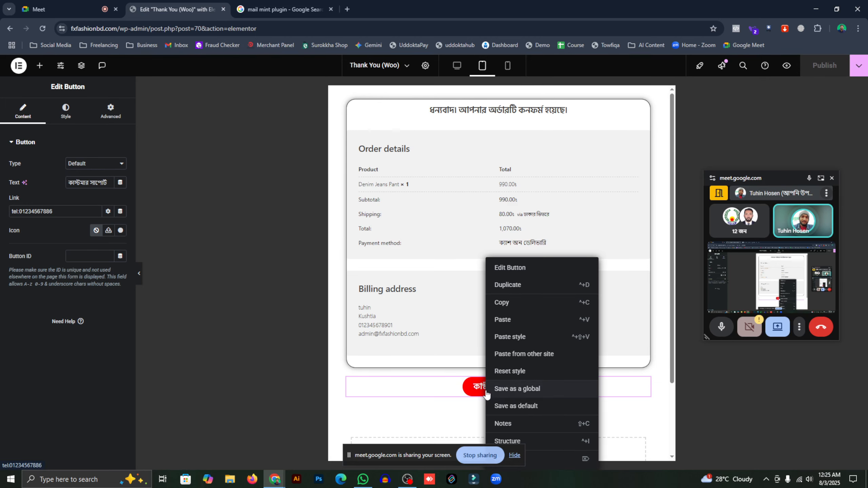
- Copy the support button, then launch the funnel's Checkout (Woo) step in Elementor
left_click(504, 308)
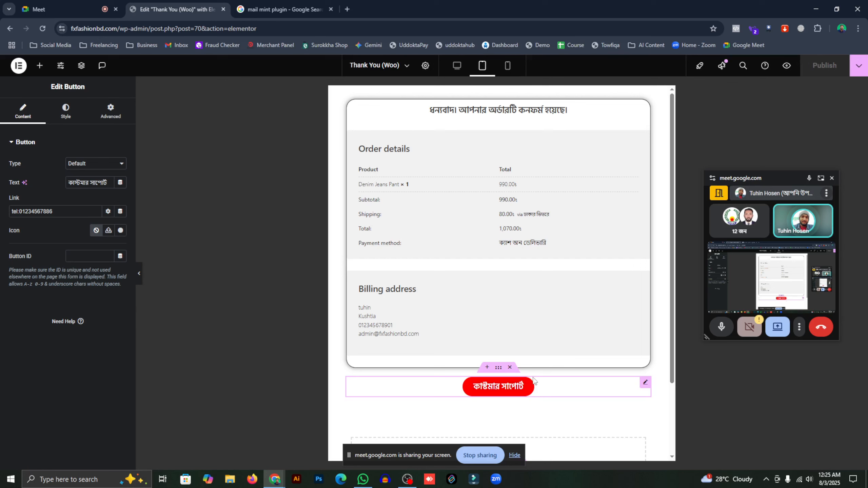
left_click(10, 30)
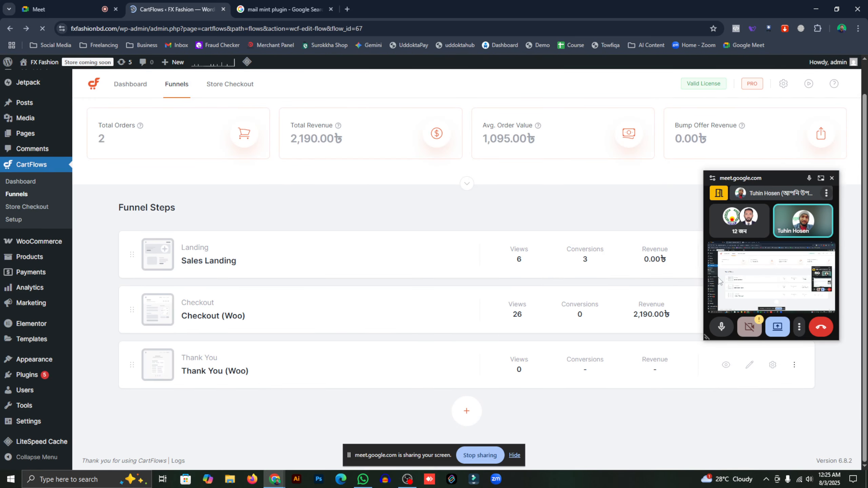
left_click_drag(752, 178, 792, 440)
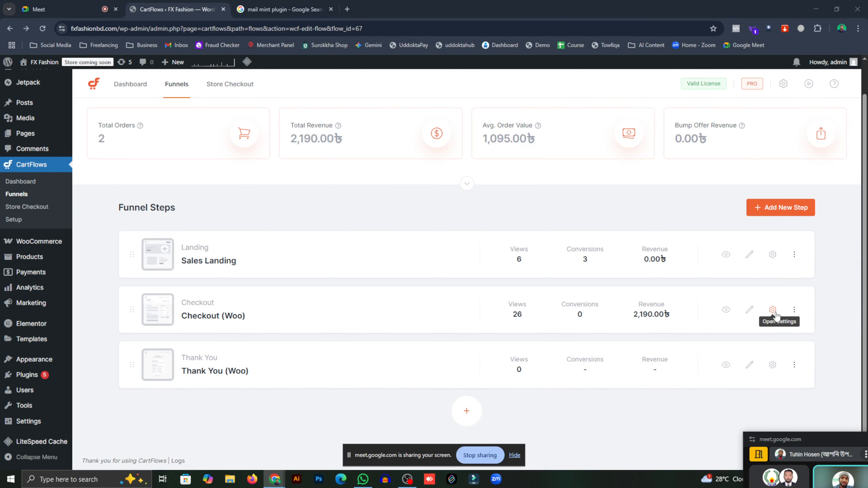
left_click(750, 310)
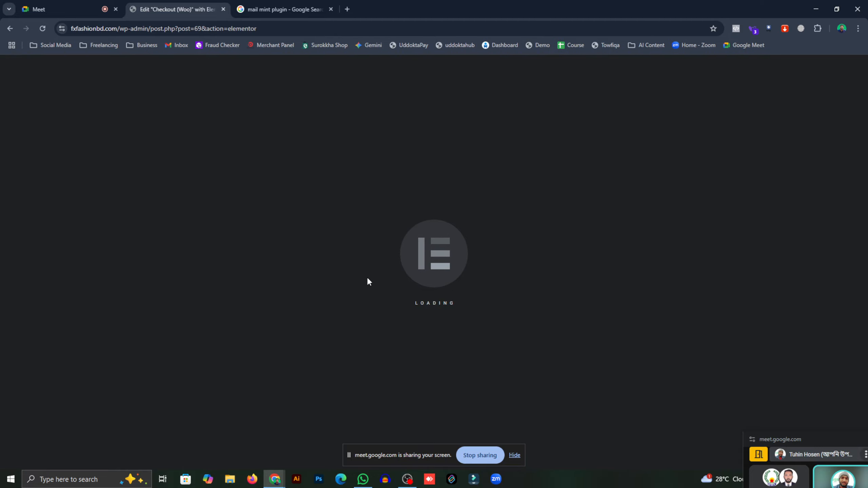
- Centre the order button above the countdown heading via its Style Position setting
scroll(408, 276, "down", 6)
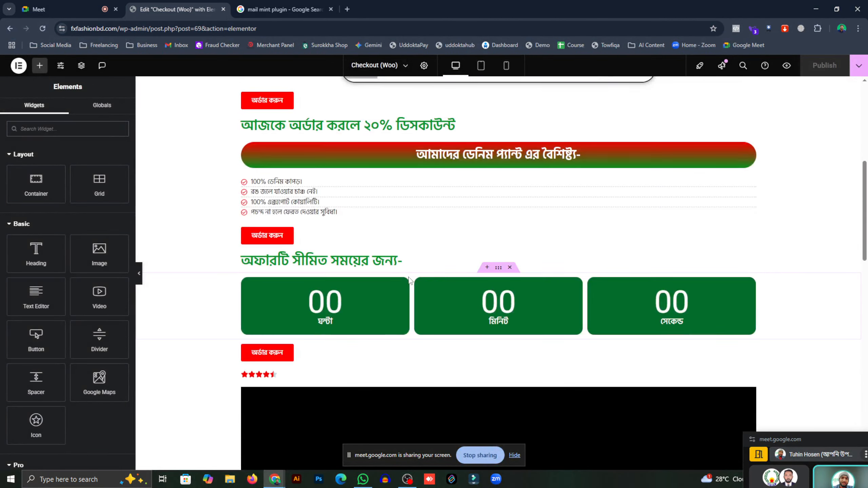
scroll(409, 280, "up", 5)
left_click(482, 66)
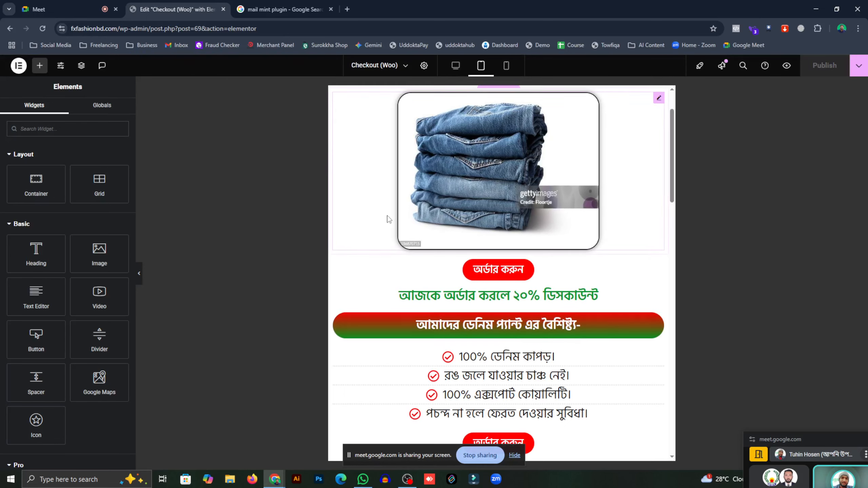
scroll(389, 219, "down", 5)
left_click(455, 66)
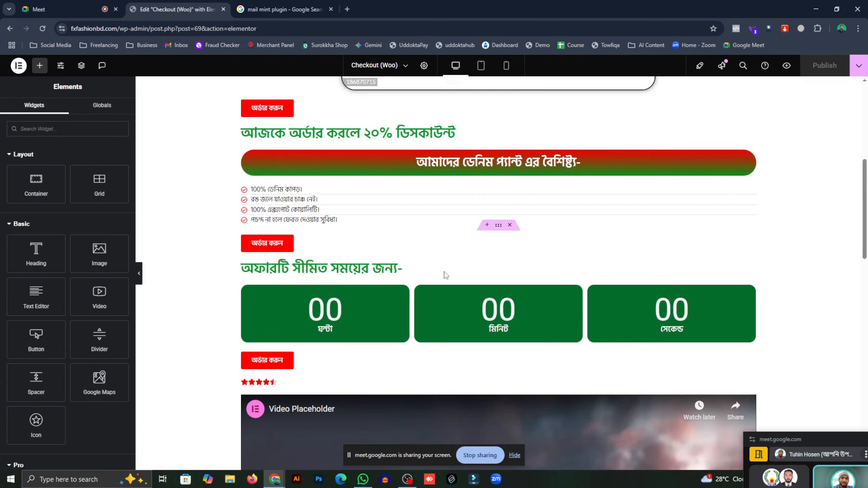
left_click(270, 244)
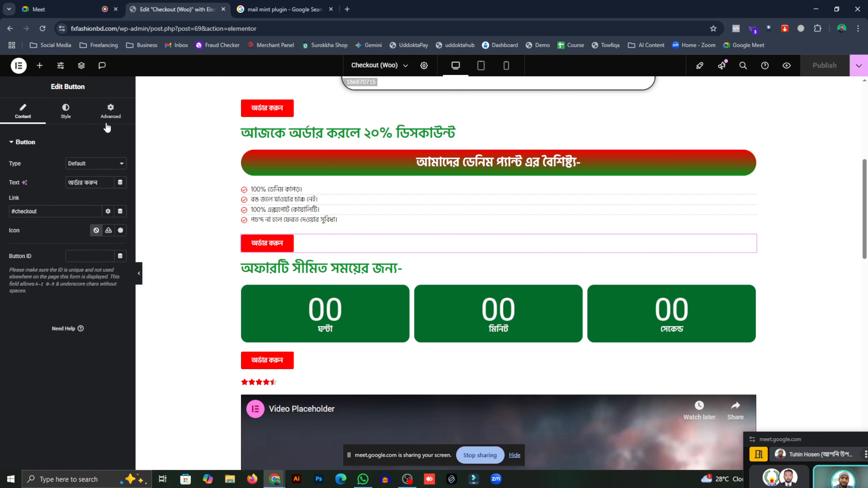
left_click(59, 112)
left_click(96, 163)
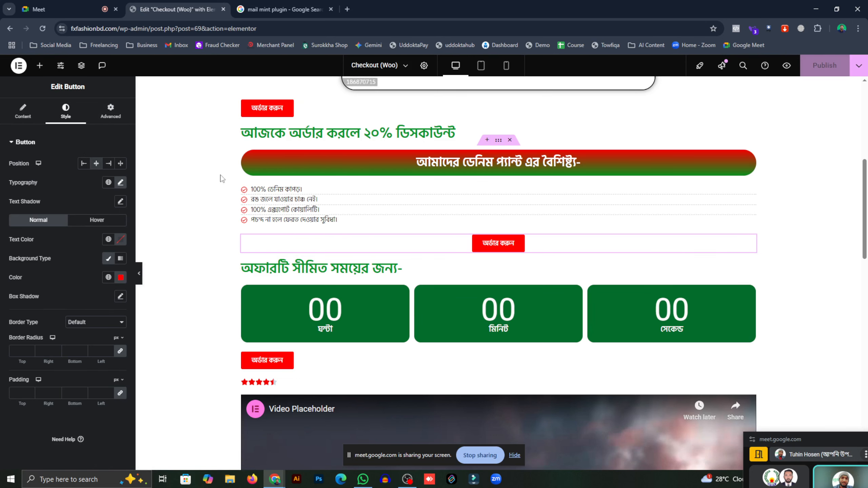
- In tablet view, add an empty section between the video and the order-form heading
left_click(481, 65)
scroll(462, 192, "up", 5)
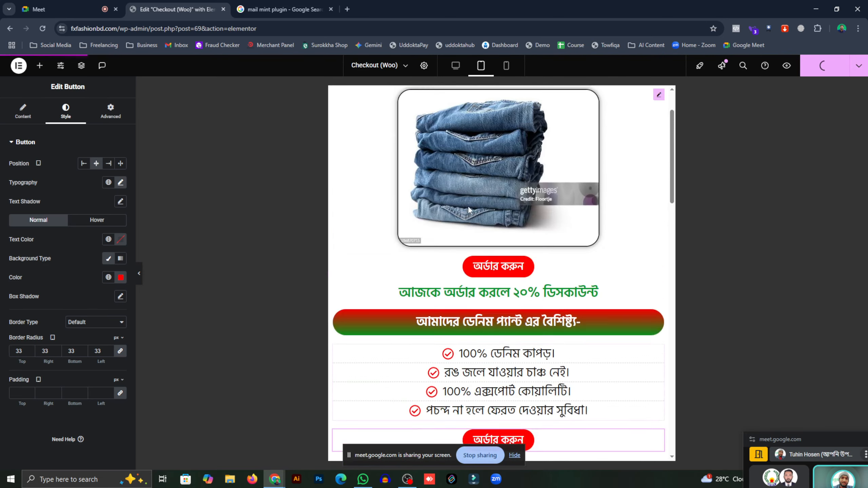
scroll(384, 189, "down", 10)
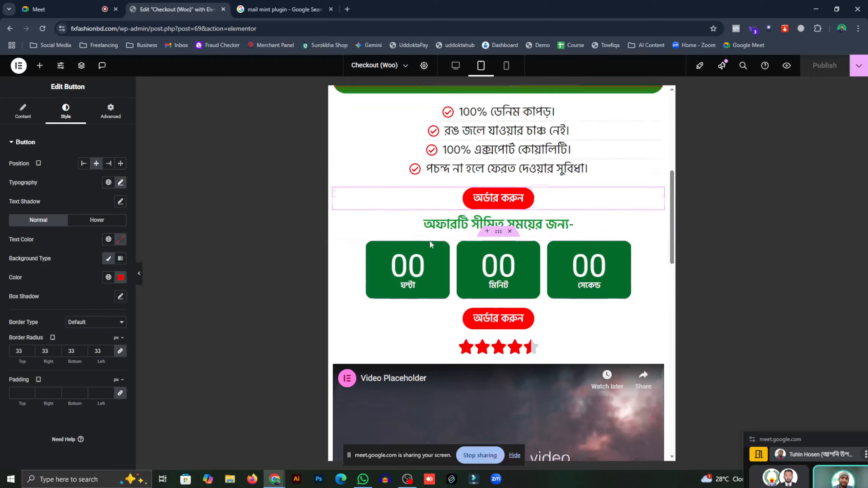
scroll(503, 239, "down", 4)
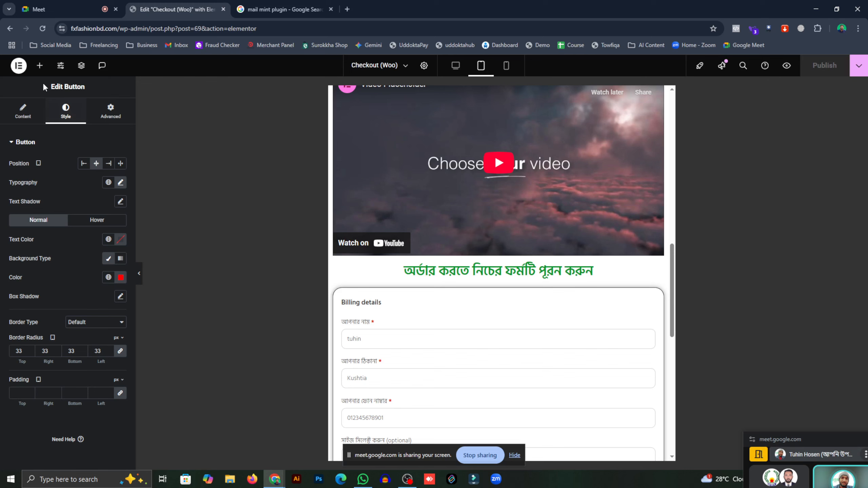
left_click(40, 65)
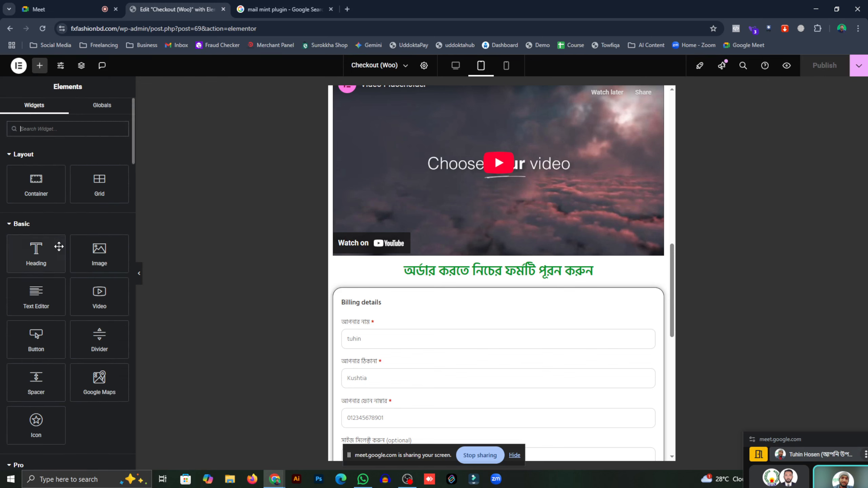
left_click(487, 257)
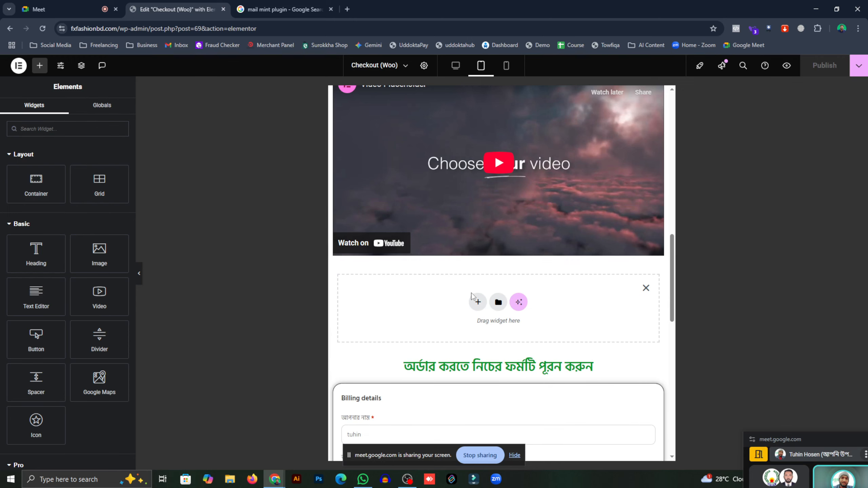
- Paste the copied red support button into the new empty section
right_click(441, 289)
left_click(462, 300)
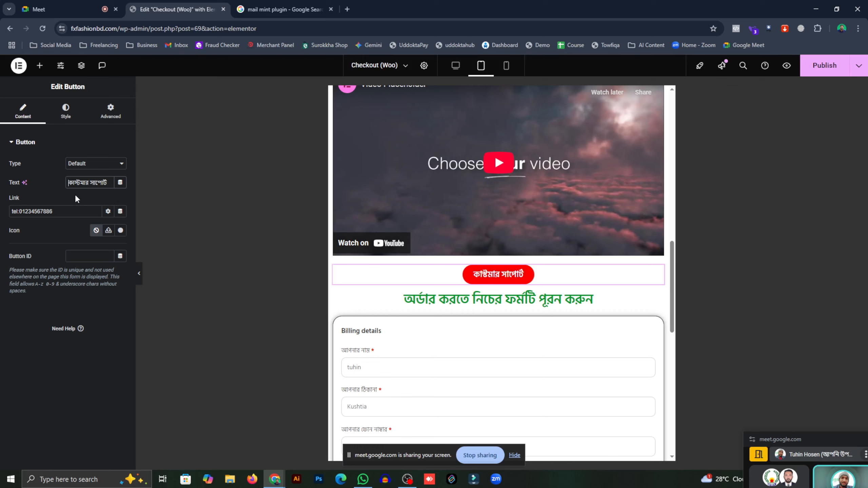
- Relabel the button যেকোনো প্রয়োজনে কাষ্টমার সাপোর্ট using Avro typing, then publish the checkout page
type("zekono ")
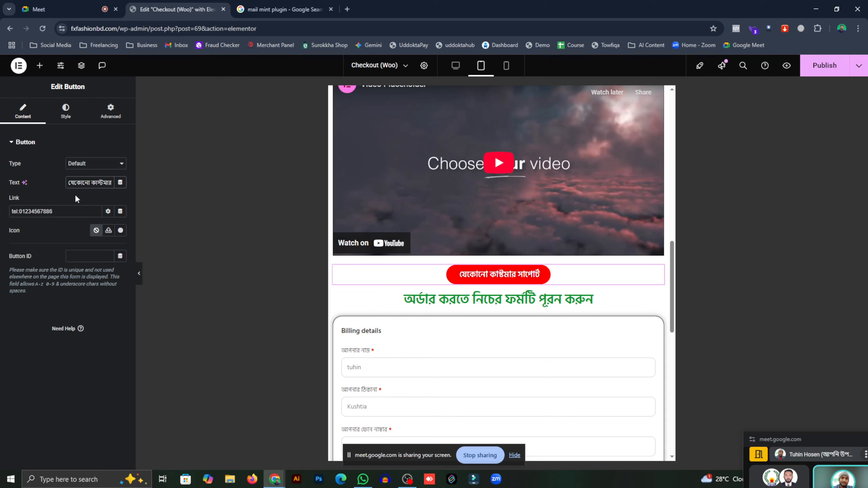
type("proy")
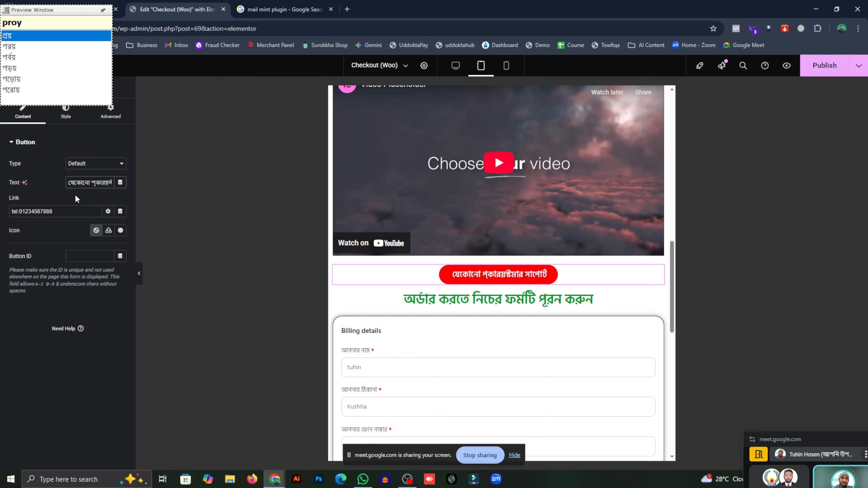
key("BackSpace")
key("BackSpace")
key("BackSpace")
key("BackSpace")
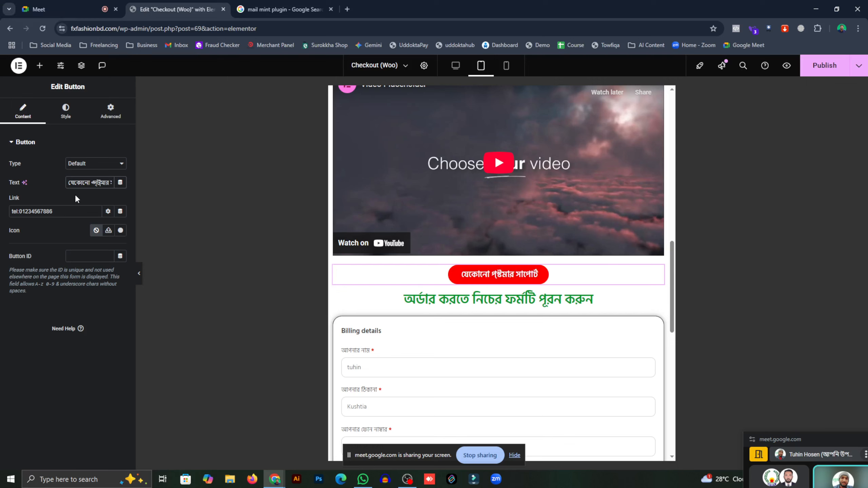
key("BackSpace")
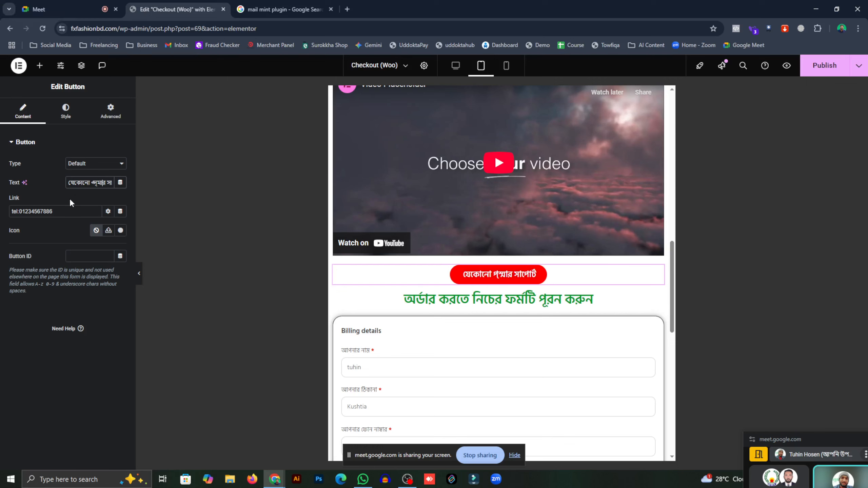
double_click(92, 183)
key("BackSpace")
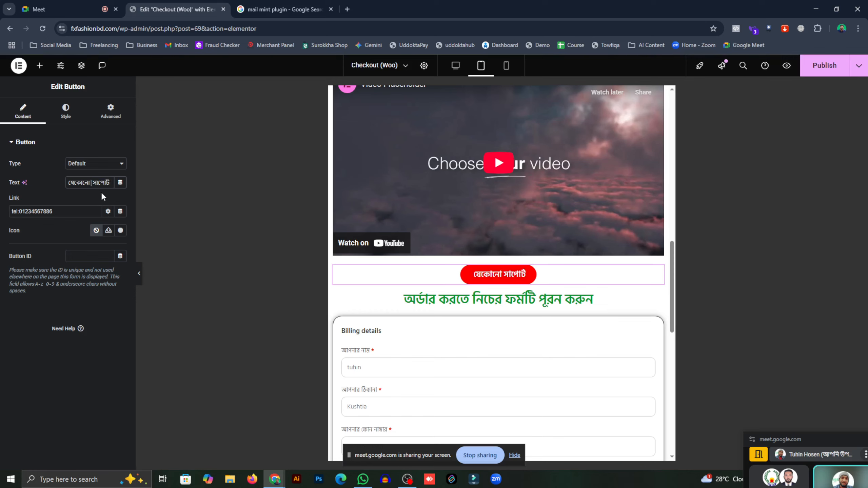
type("proyOj")
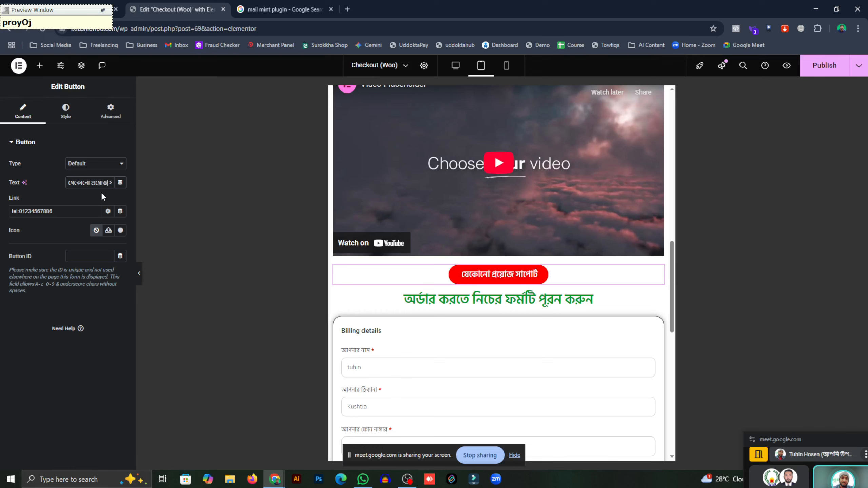
type("one")
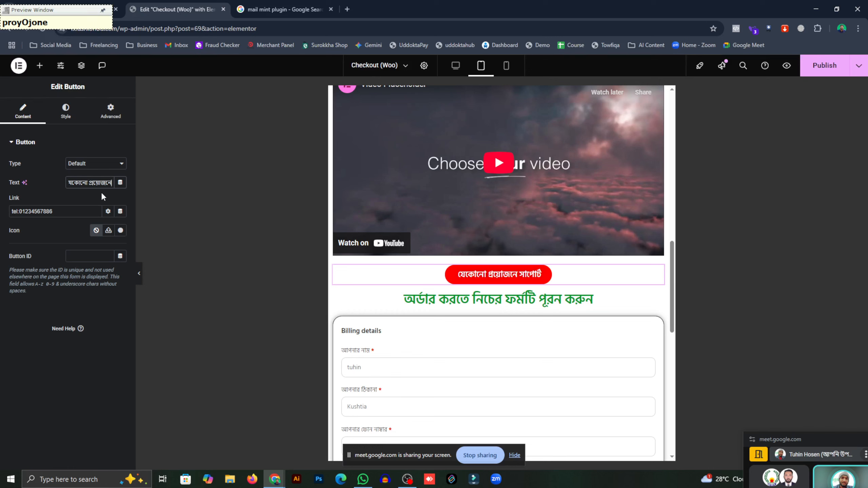
type(" k")
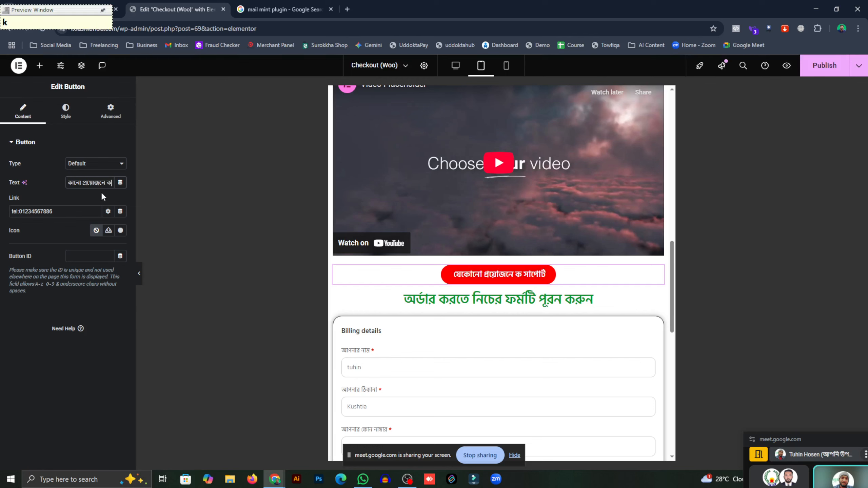
type("asTo")
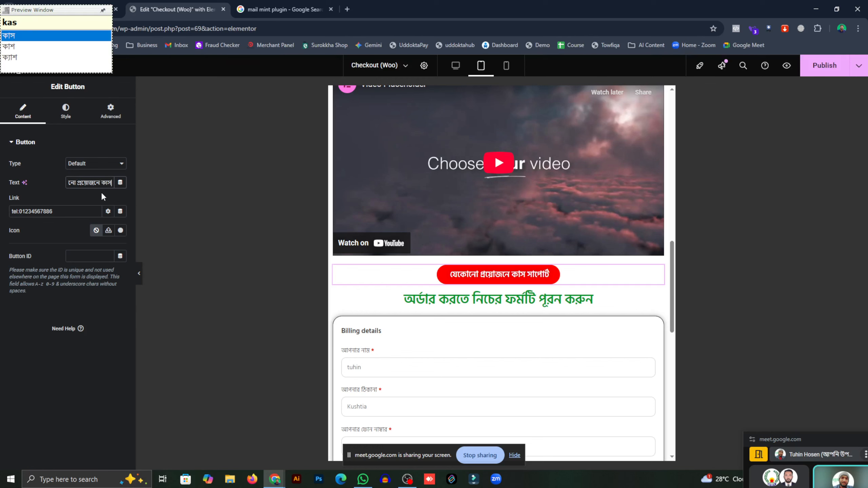
type("mar")
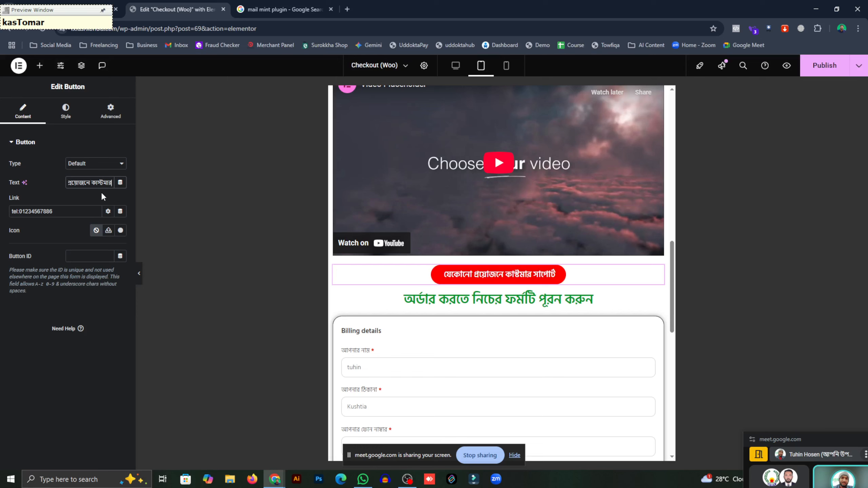
left_click(825, 65)
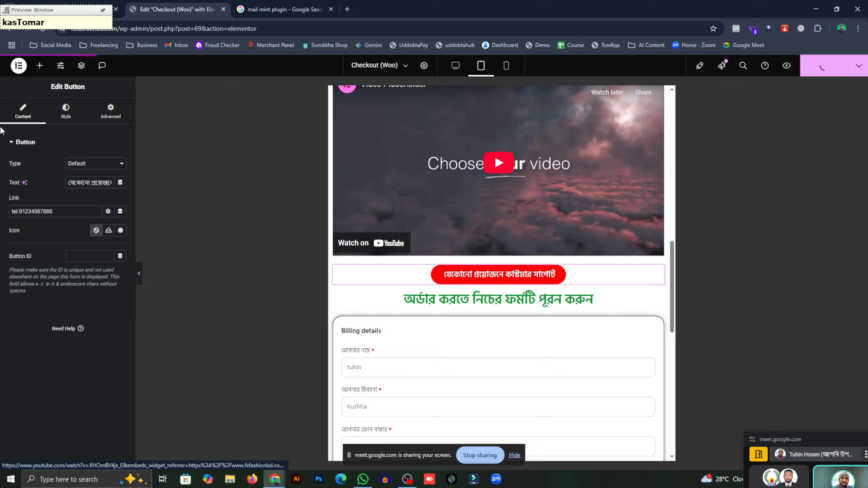
- Search the icon library for 'phone' and insert the Phone icon before the button label
left_click(120, 231)
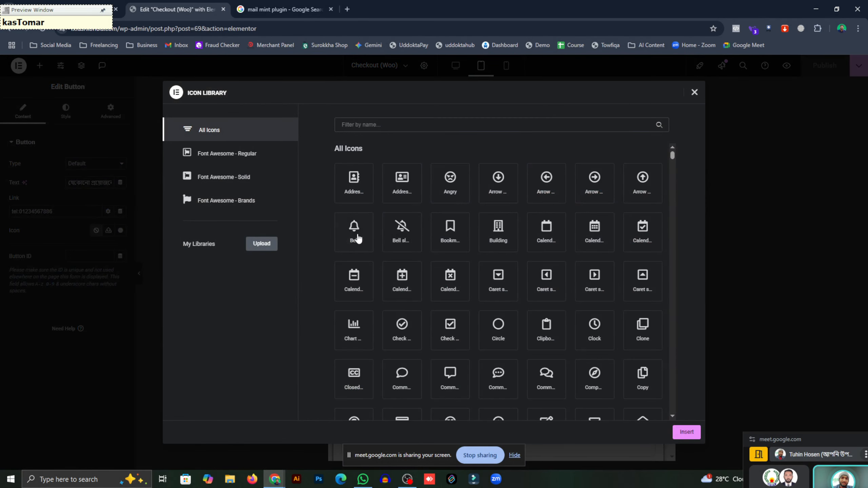
left_click(407, 129)
type("call")
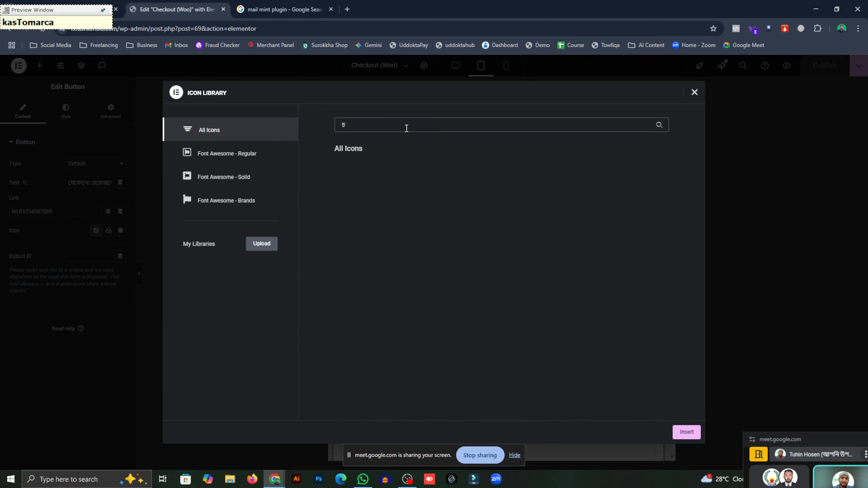
key("BackSpace")
type("call")
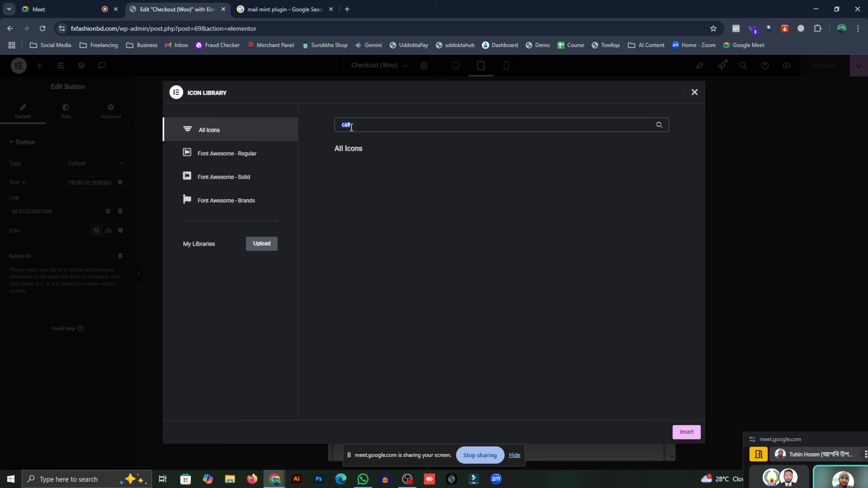
type("phone")
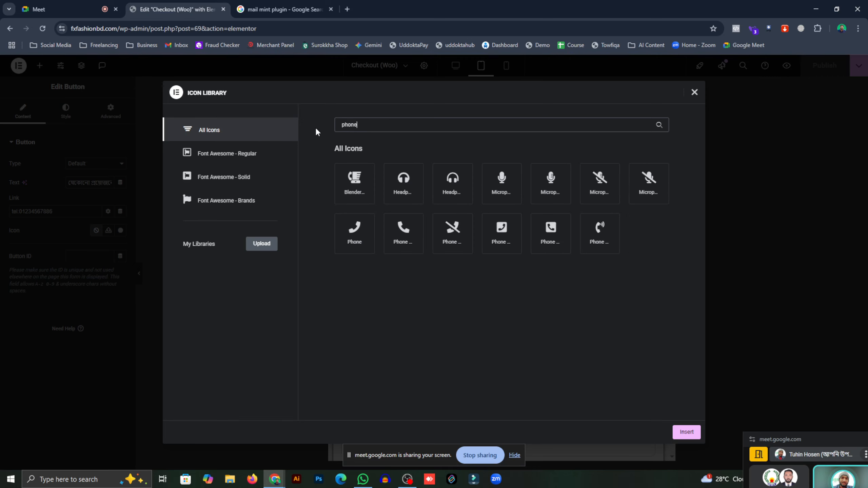
left_click(395, 237)
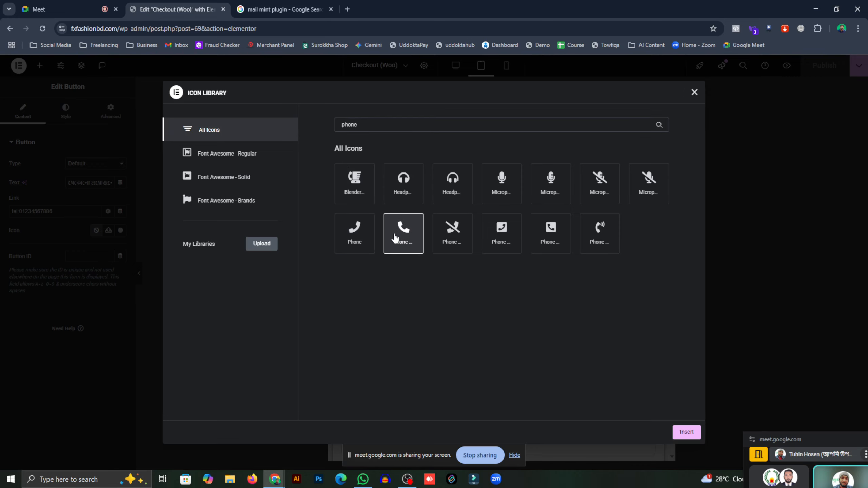
left_click(686, 432)
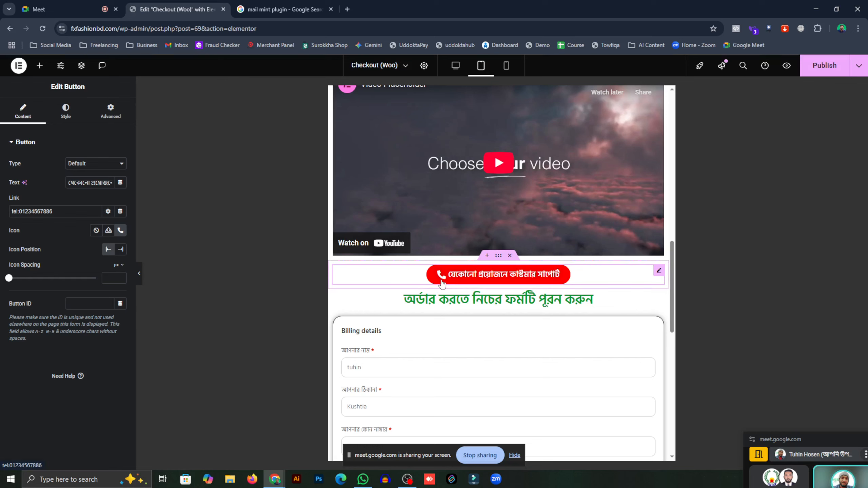
- Publish the call-button change and check the page at mobile and tablet widths
left_click(824, 65)
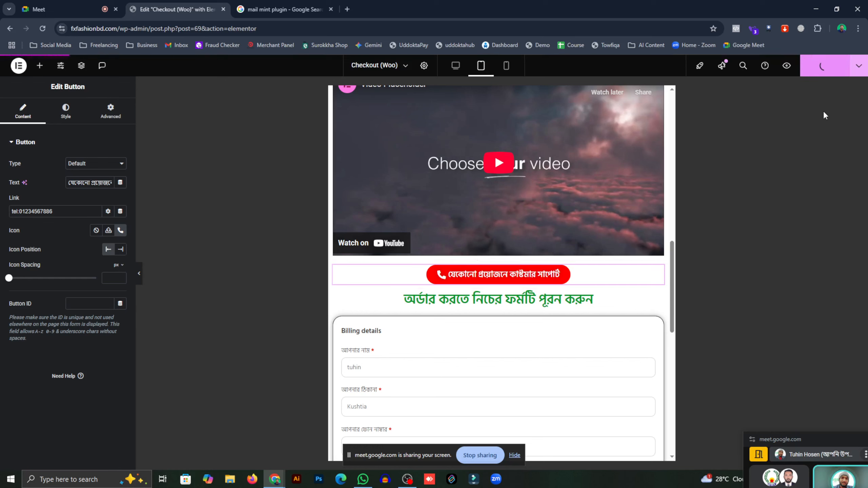
left_click(506, 65)
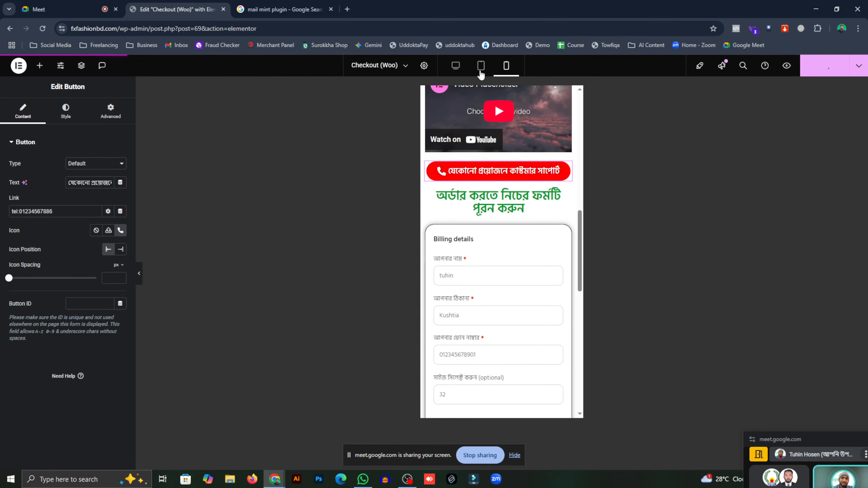
left_click(481, 71)
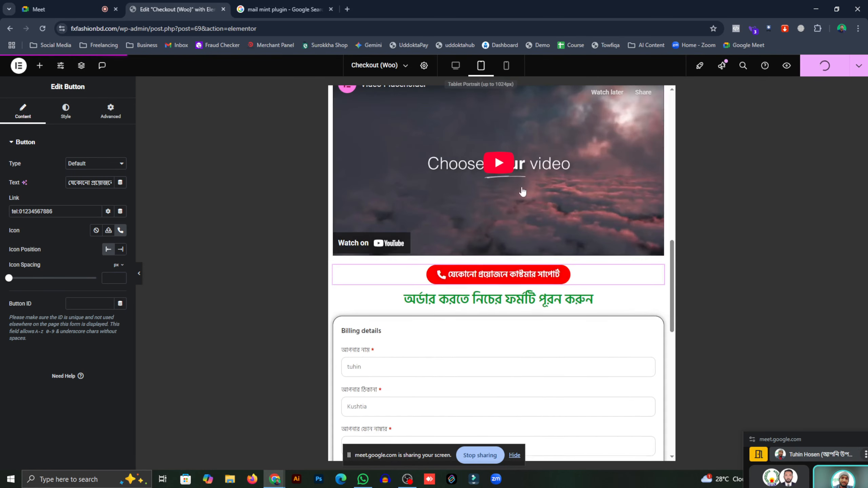
- In the live preview, test the support button and cancel the phone-app prompt
left_click(786, 67)
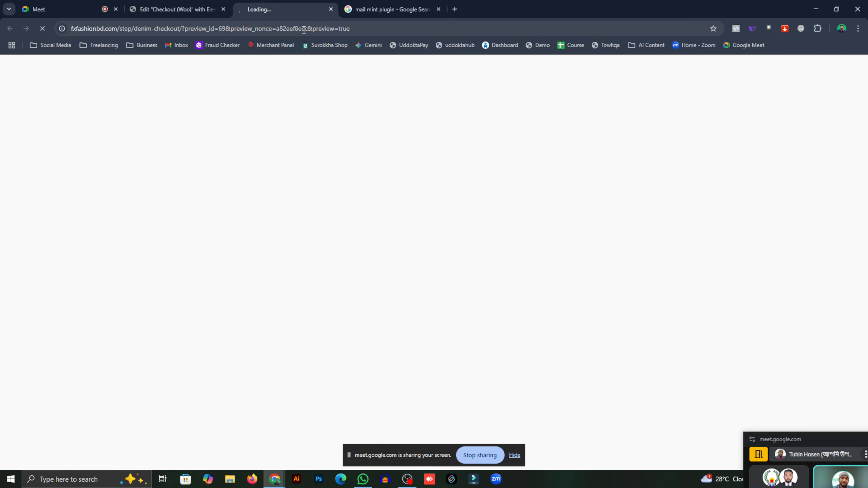
left_click(430, 15)
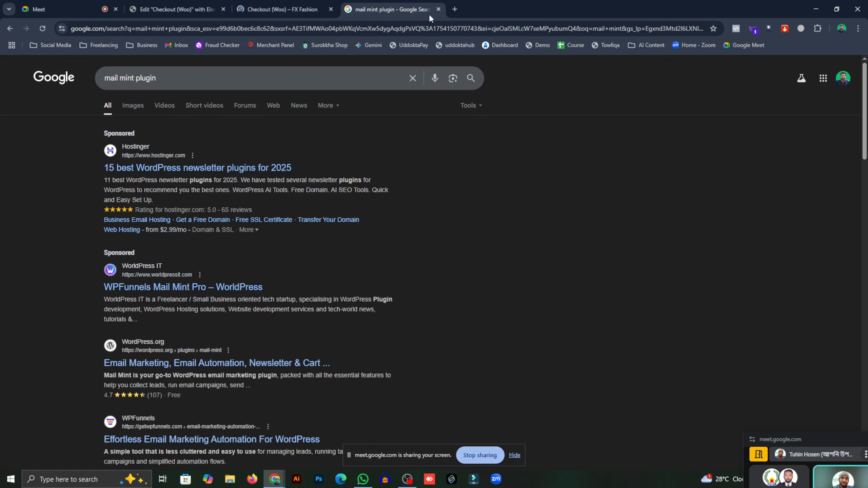
left_click(438, 9)
scroll(337, 218, "down", 10)
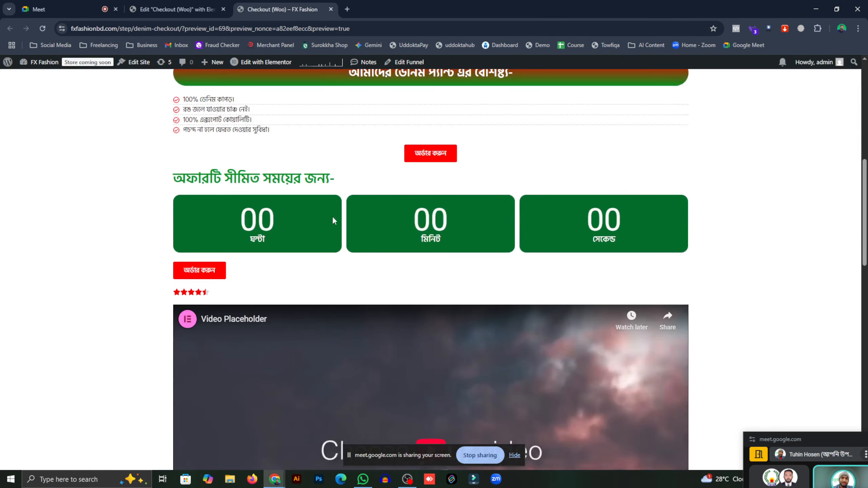
scroll(339, 219, "down", 5)
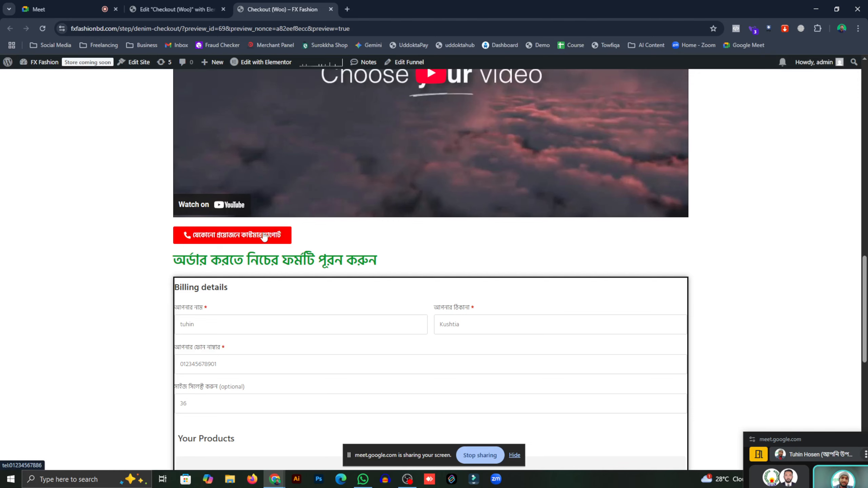
left_click(264, 236)
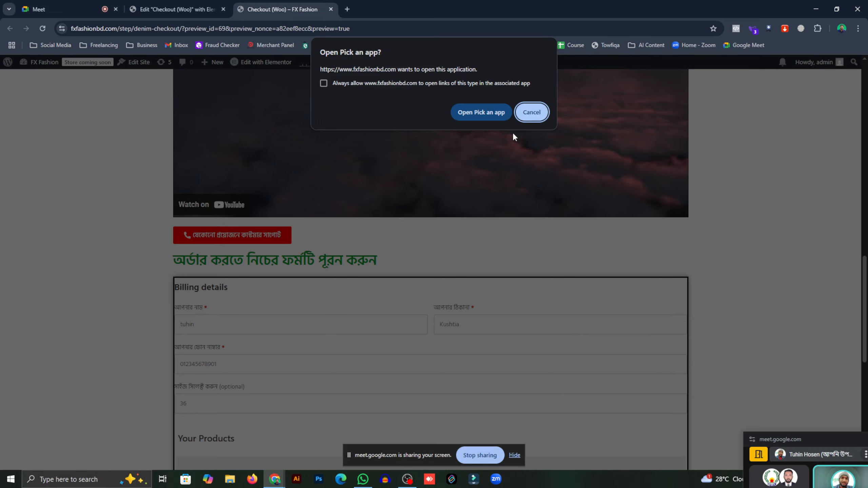
left_click(533, 116)
scroll(487, 210, "up", 10)
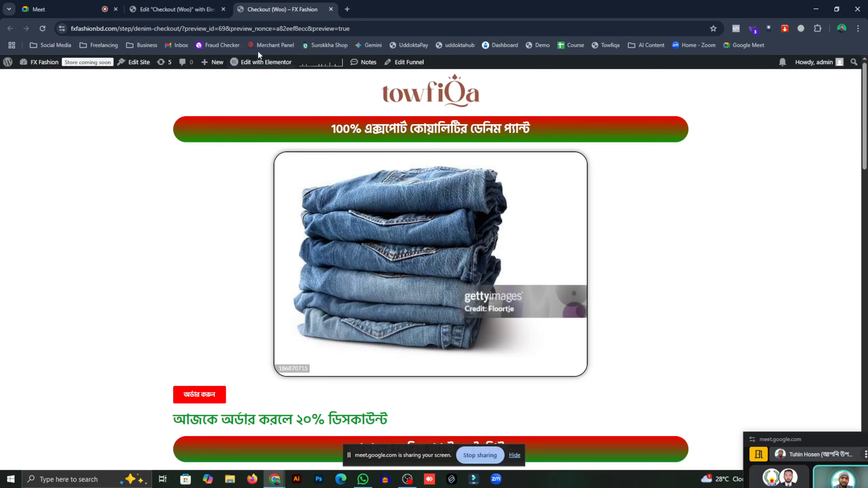
left_click(207, 4)
- In mobile view, select the countdown widget to show its Evergreen Timer settings
left_click(506, 65)
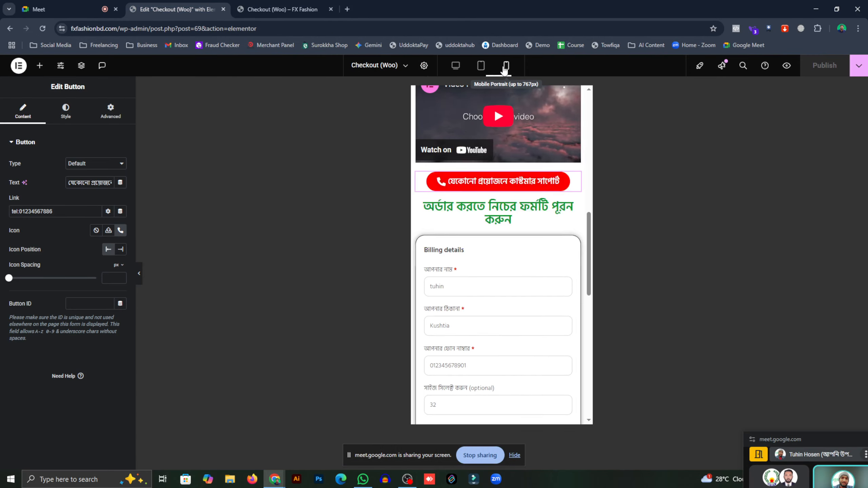
scroll(445, 236, "down", 2)
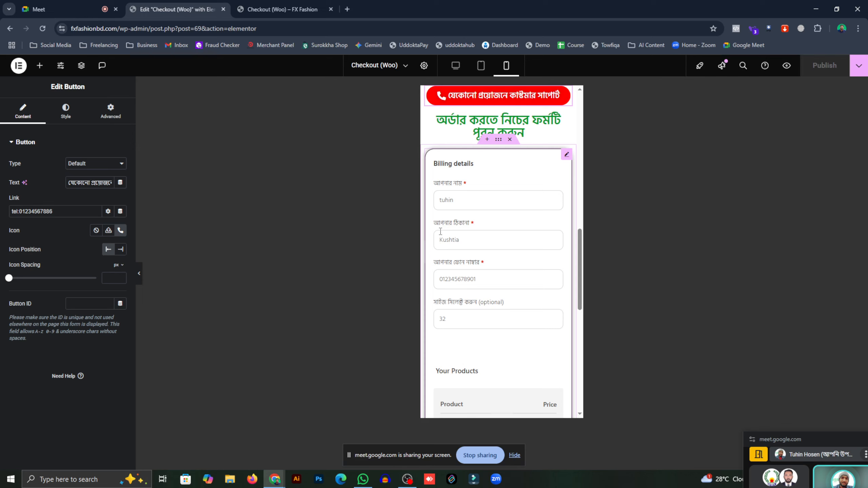
scroll(441, 232, "down", 4)
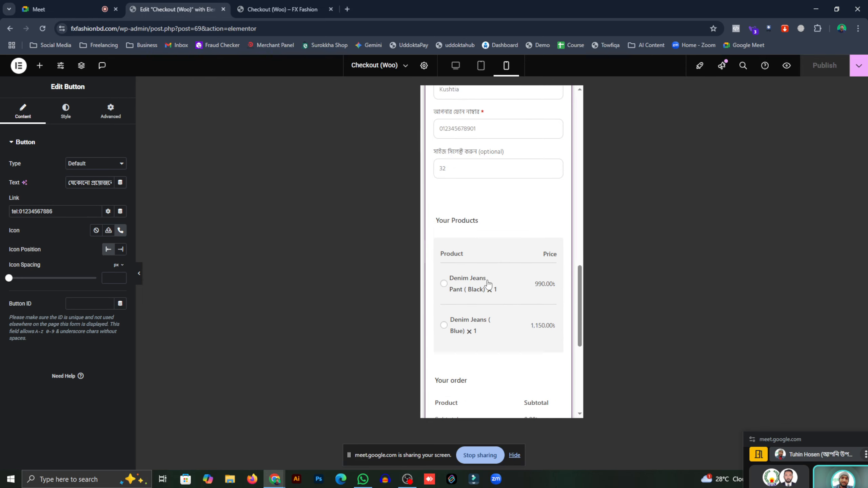
scroll(486, 288, "down", 5)
scroll(483, 282, "up", 15)
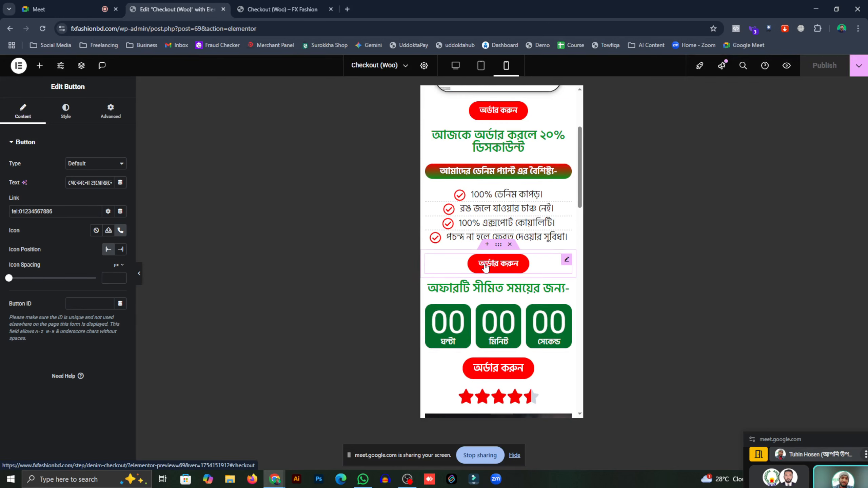
left_click(493, 311)
- Keep the countdown a Block-style Evergreen Timer, set Hours to 23, and save
left_click(81, 163)
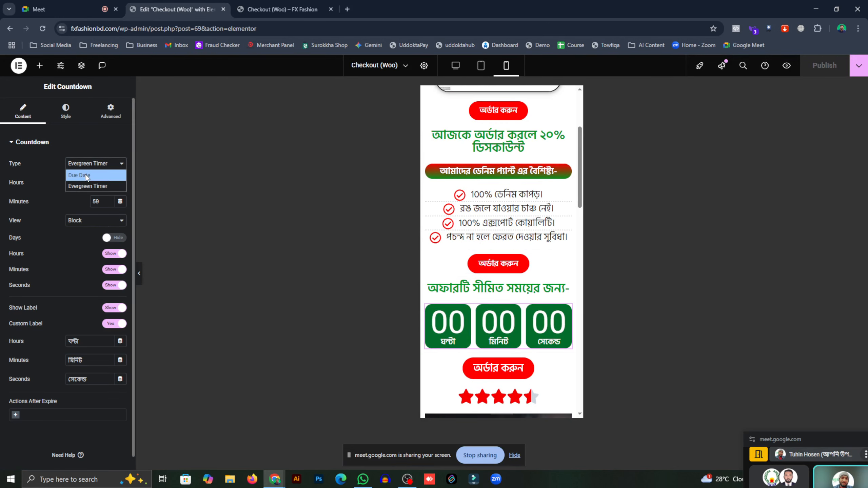
left_click(86, 175)
left_click(91, 166)
left_click(89, 186)
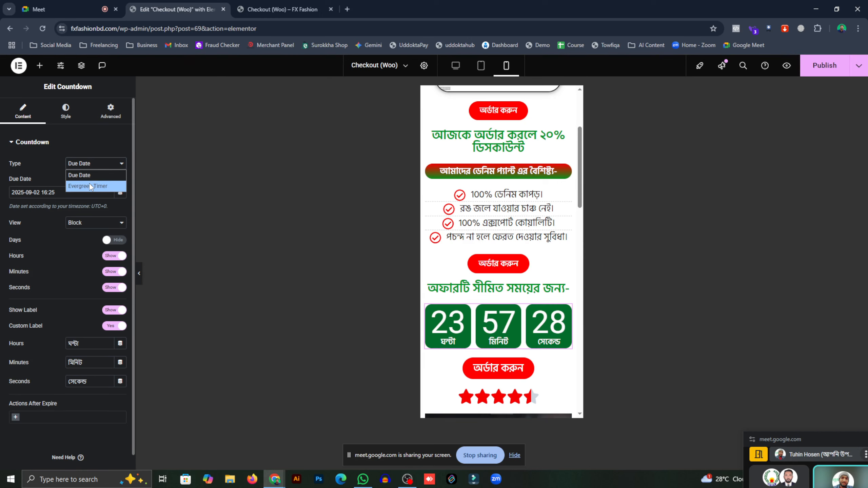
left_click(91, 222)
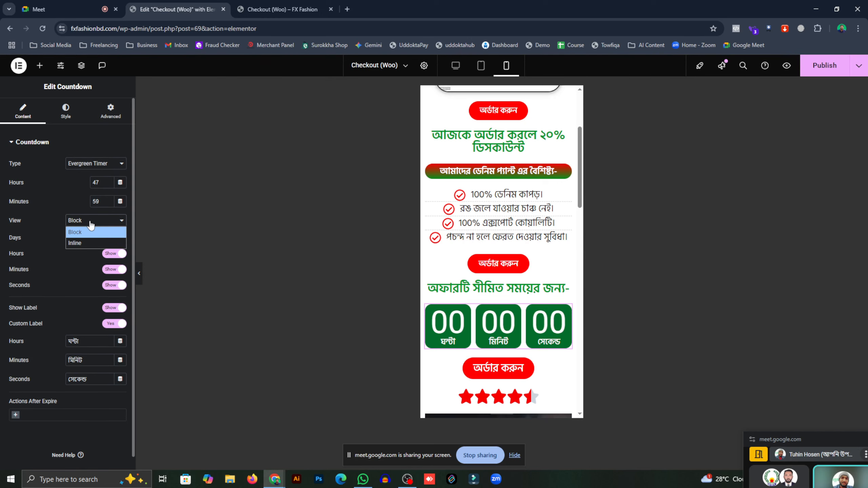
left_click(91, 221)
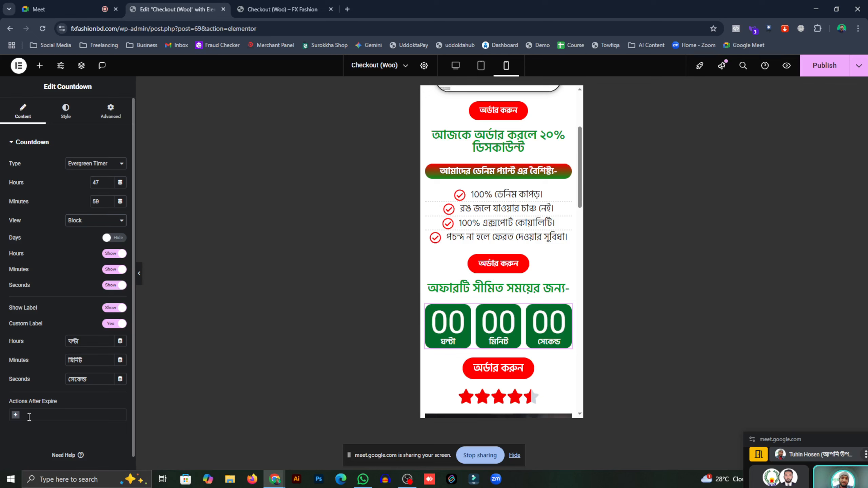
left_click(107, 165)
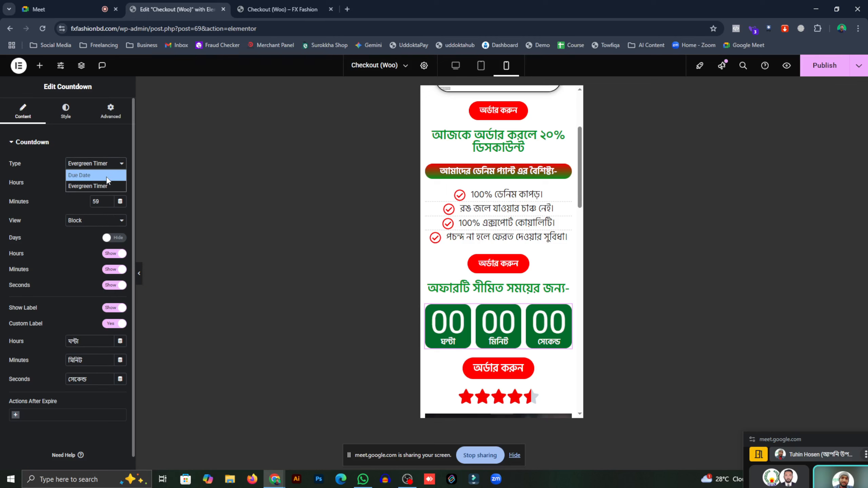
left_click(107, 186)
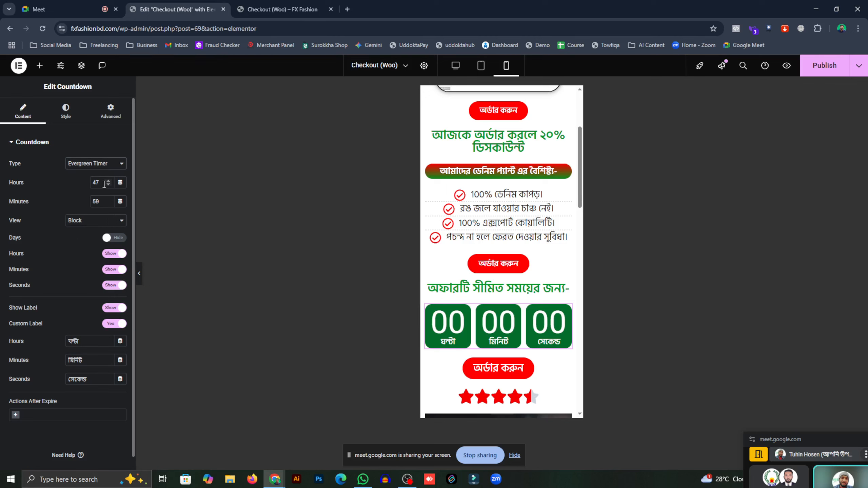
type("2")
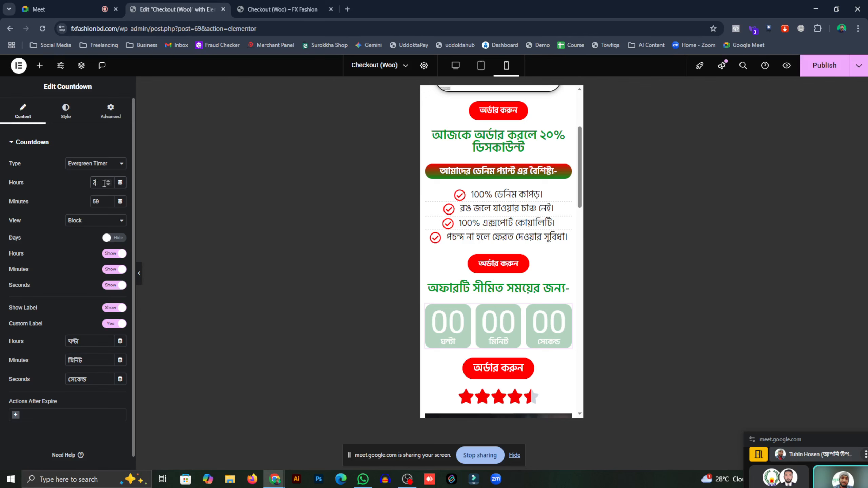
type("3")
key("ctrl+s")
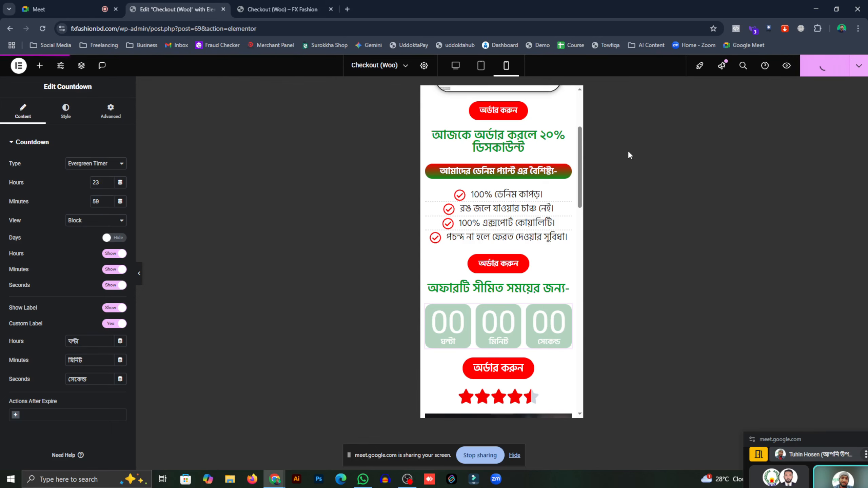
- Review the changes on the preview tab, then return to the Elementor editor
left_click(283, 9)
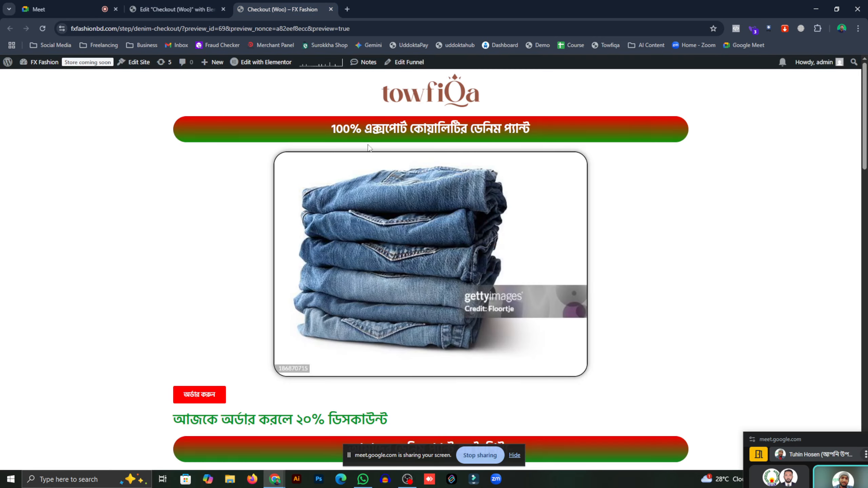
scroll(484, 258, "down", 20)
left_click(204, 4)
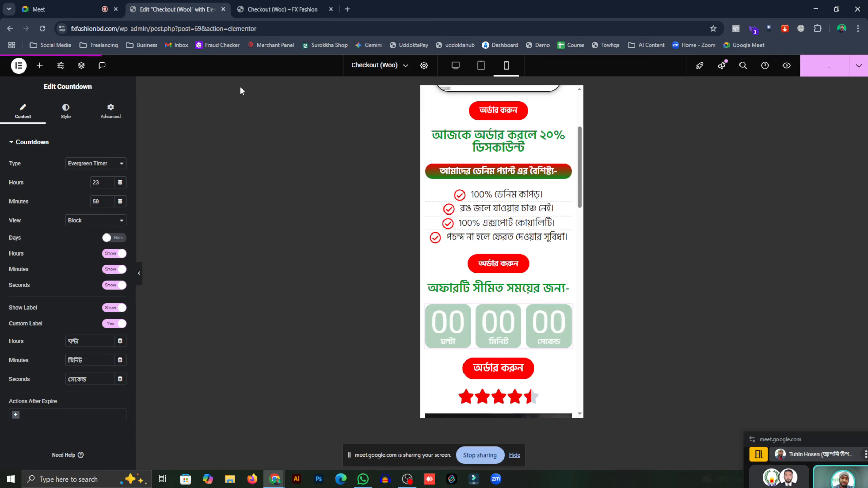
scroll(478, 244, "down", 6)
scroll(472, 214, "up", 2)
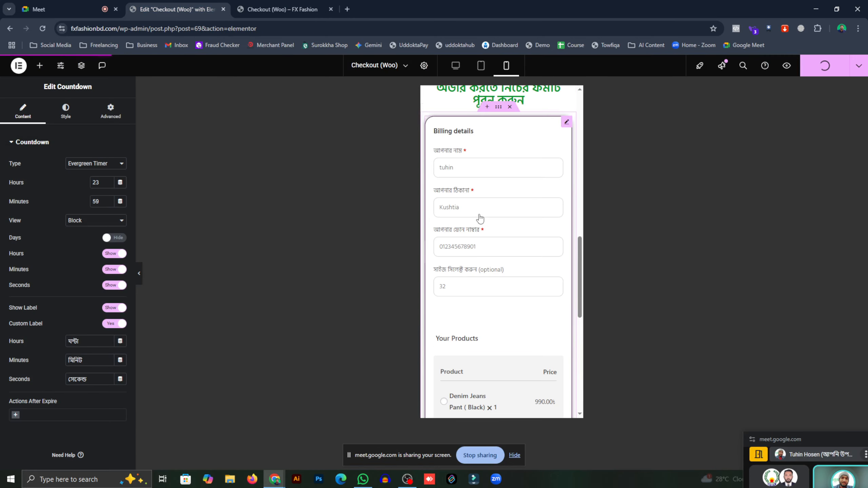
- Choose Denim Jeans (Blue) in the checkout form, giving a 1,280.00 total
left_click(465, 165)
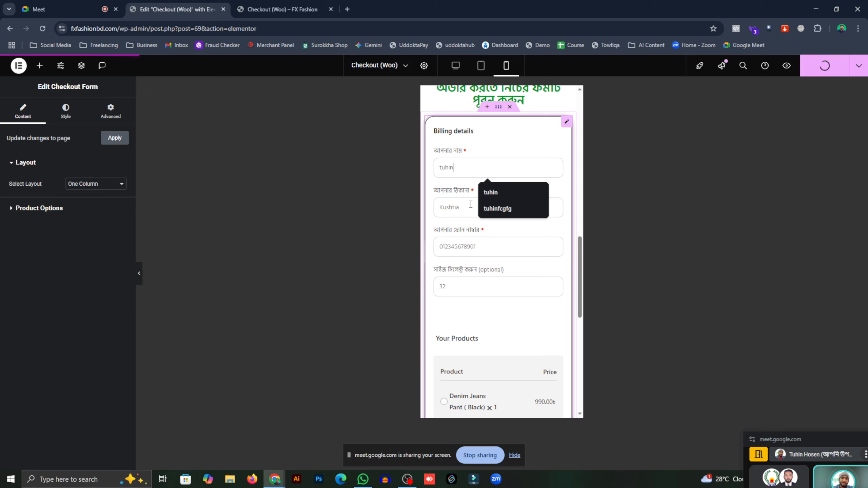
left_click(478, 285)
scroll(472, 281, "down", 2)
scroll(465, 273, "down", 5)
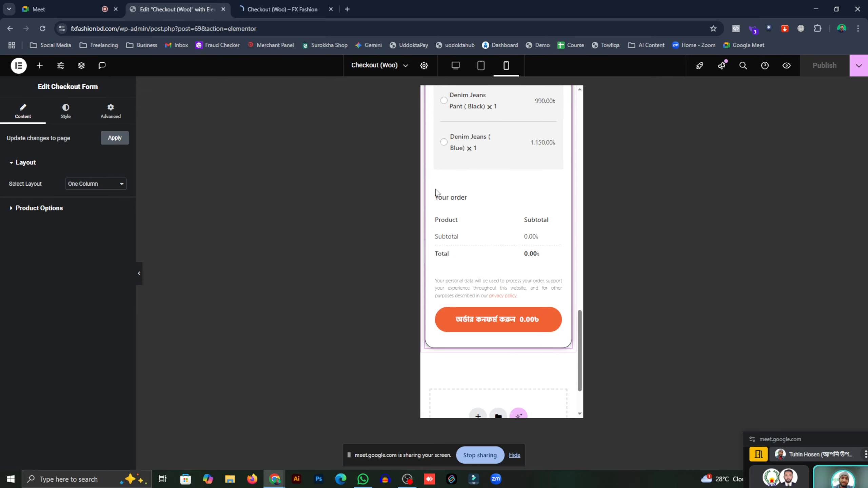
left_click(444, 142)
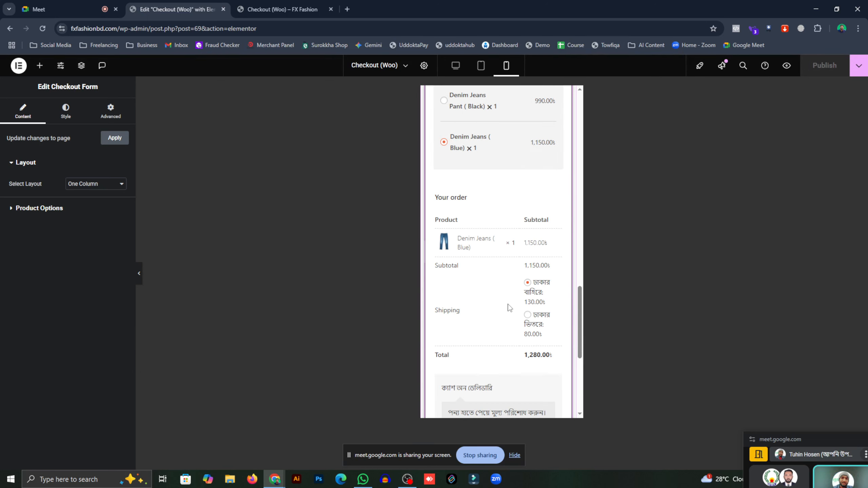
scroll(508, 306, "down", 4)
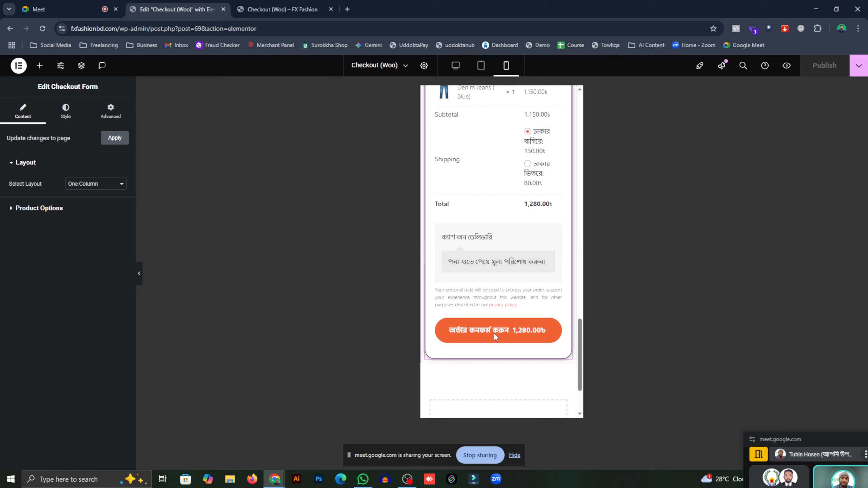
scroll(494, 332, "up", 10)
left_click(483, 294)
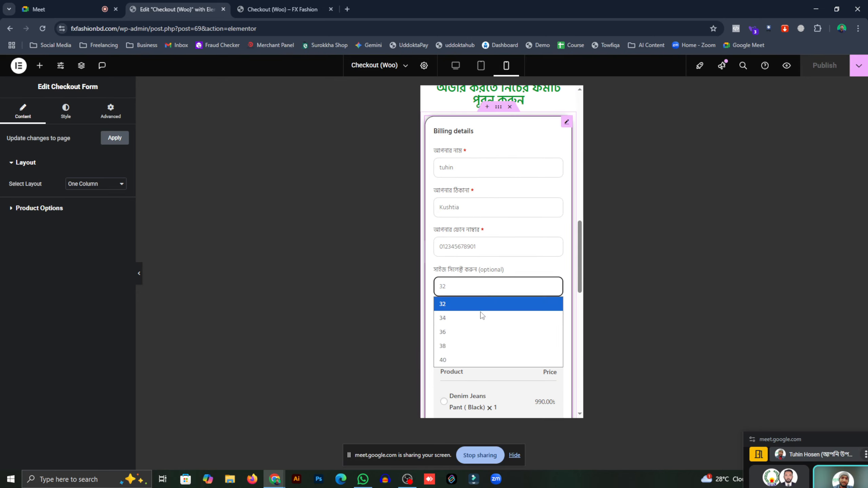
left_click(475, 302)
scroll(465, 281, "up", 10)
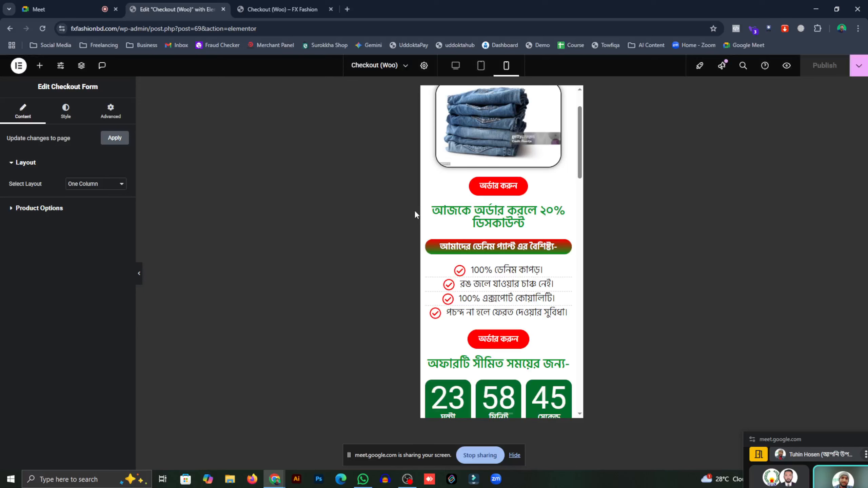
scroll(463, 223, "down", 10)
scroll(464, 228, "down", 5)
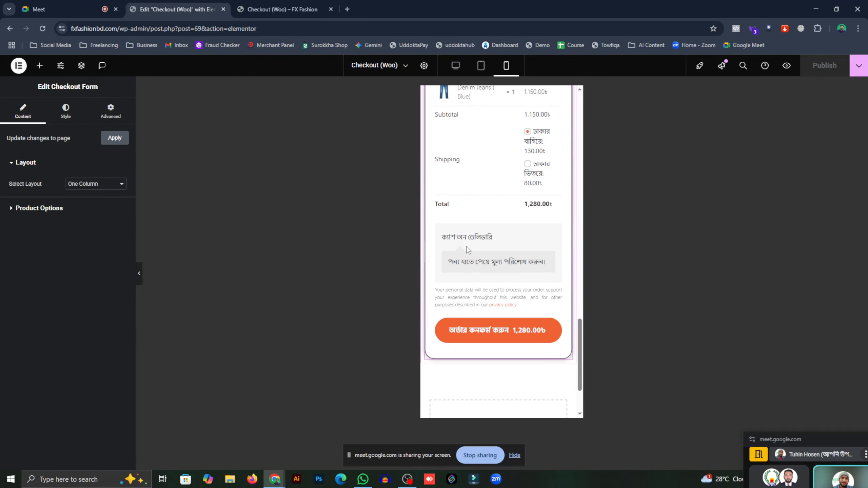
- Close the live checkout preview tab
left_click(307, 9)
left_click(331, 9)
scroll(503, 300, "down", 3)
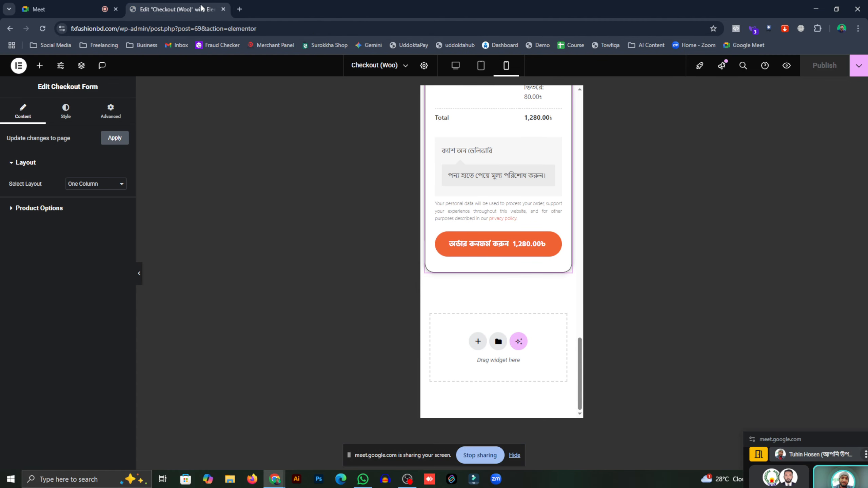
- Back in the CartFlows funnel, preview the Checkout (Woo) page and copy its address
left_click(9, 29)
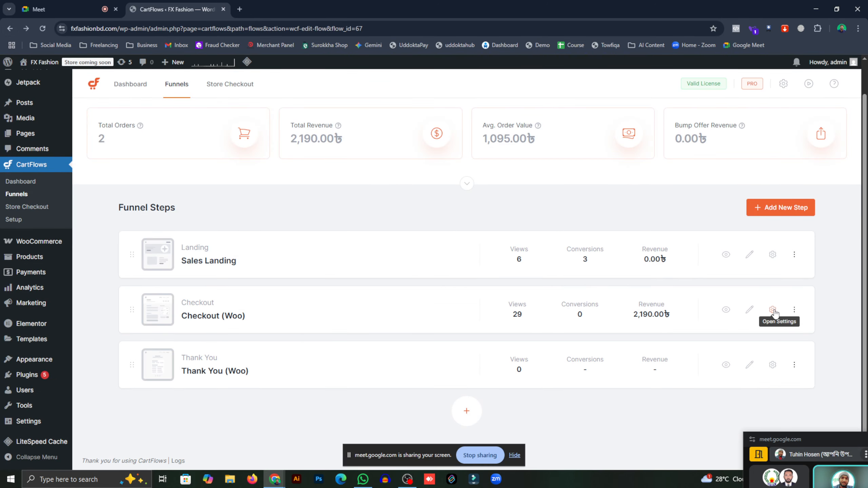
left_click(726, 310)
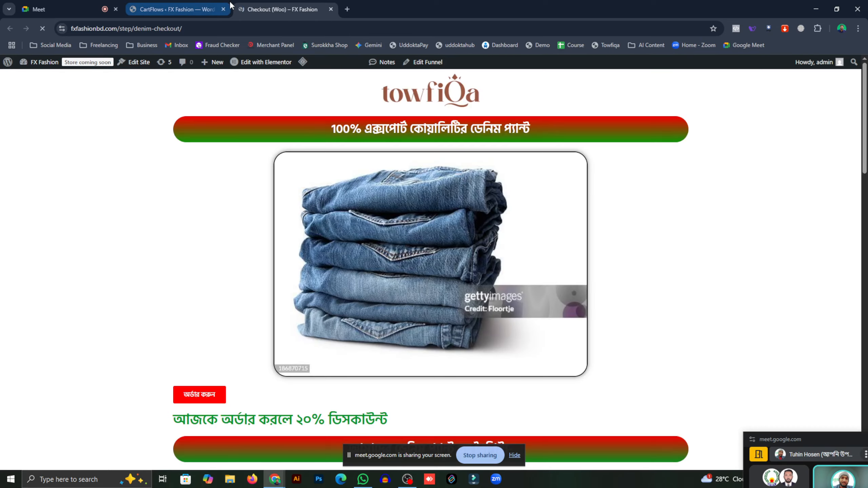
right_click(205, 32)
left_click(233, 115)
- Place a test order for Denim Jeans (Blue) totalling 1,280.00 on the checkout page
scroll(235, 122, "down", 20)
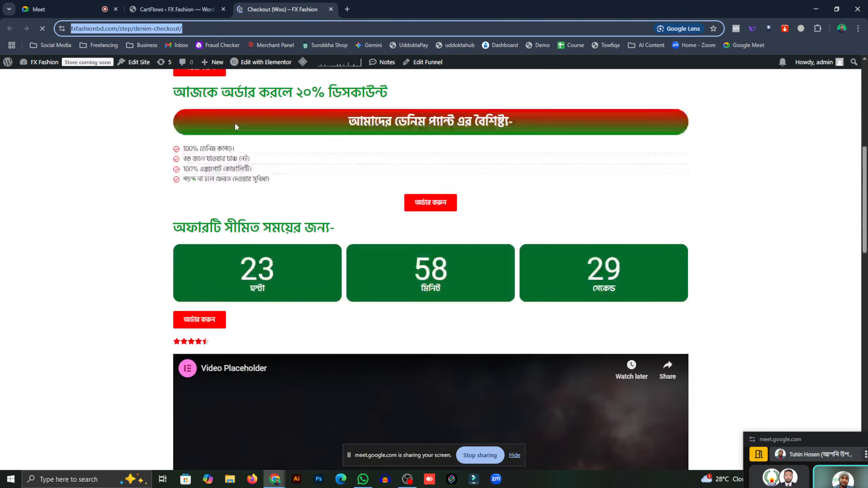
scroll(238, 194, "up", 4)
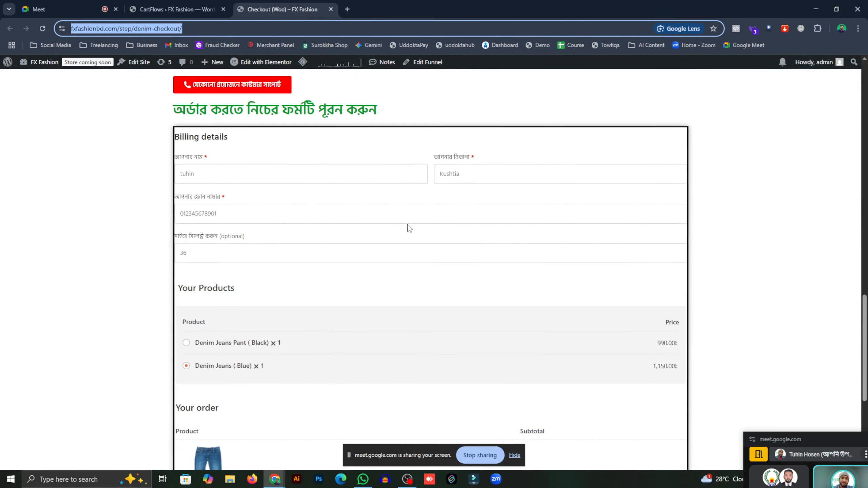
scroll(367, 226, "down", 7)
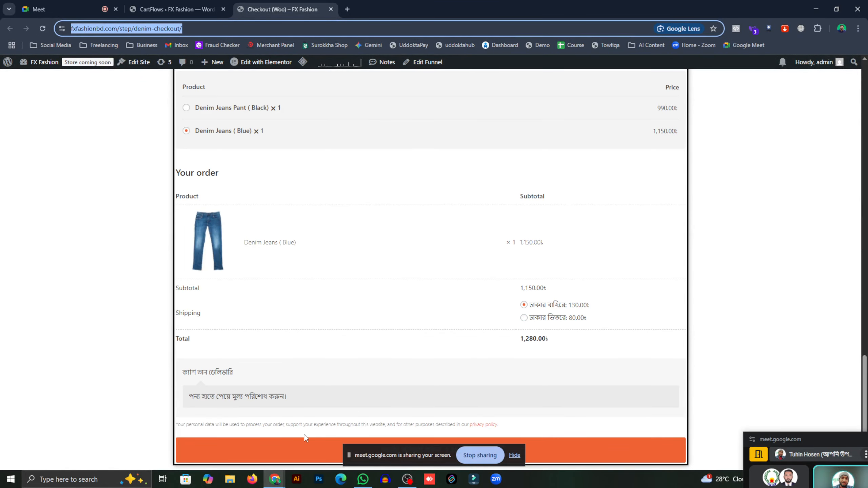
left_click(290, 448)
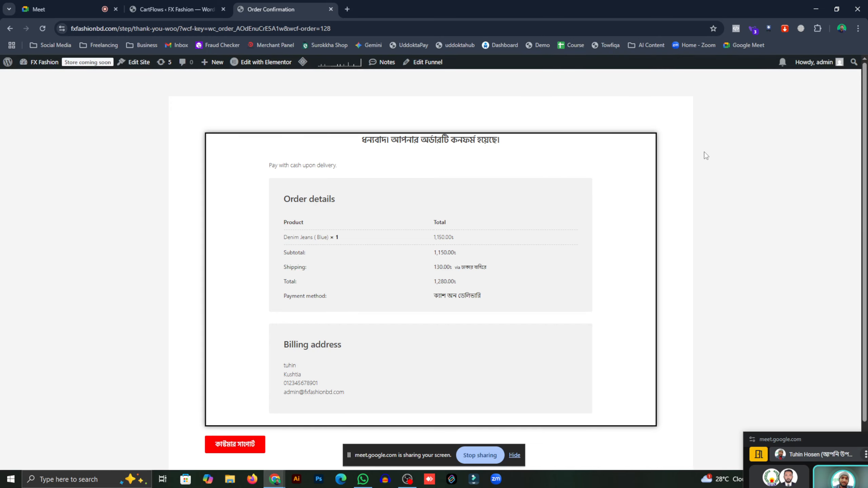
scroll(291, 328, "down", 2)
scroll(355, 277, "up", 2)
- In WooCommerce Orders, preview the newest Processing order's product and phone details
left_click(194, 10)
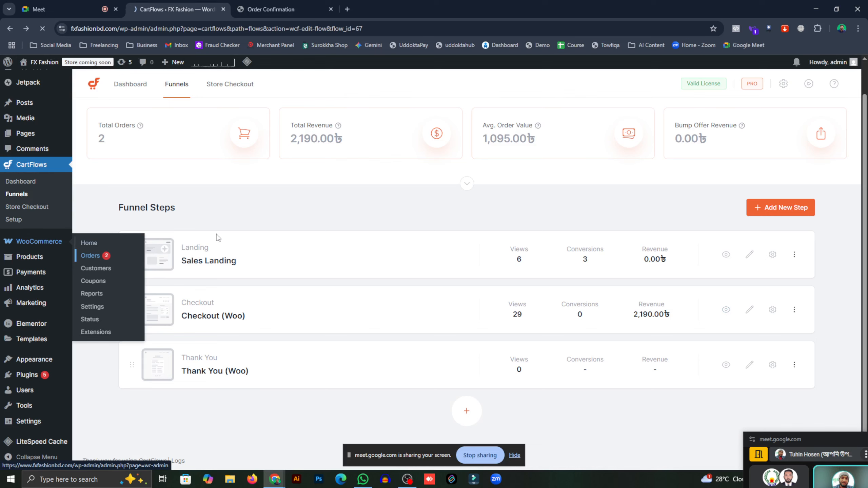
left_click(90, 255)
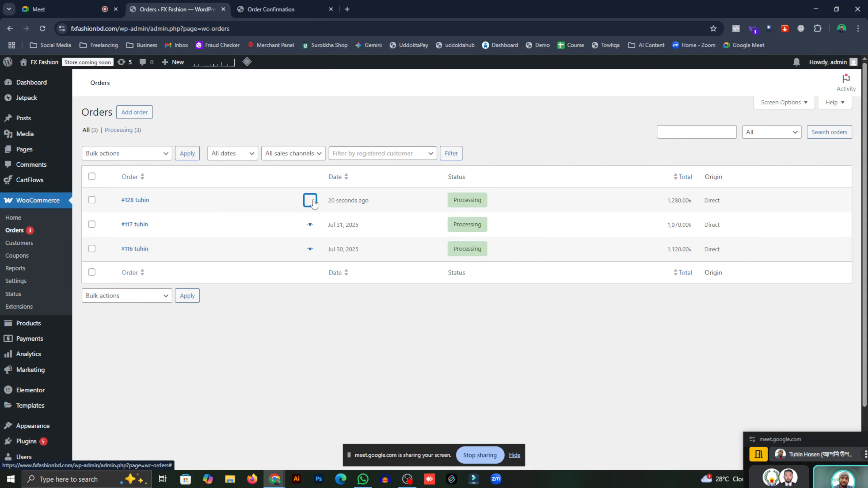
left_click(310, 200)
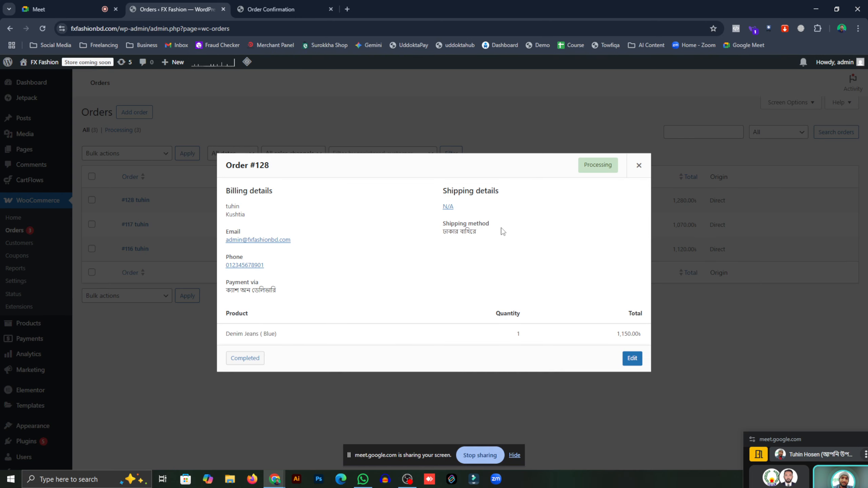
left_click_drag(291, 334, 228, 333)
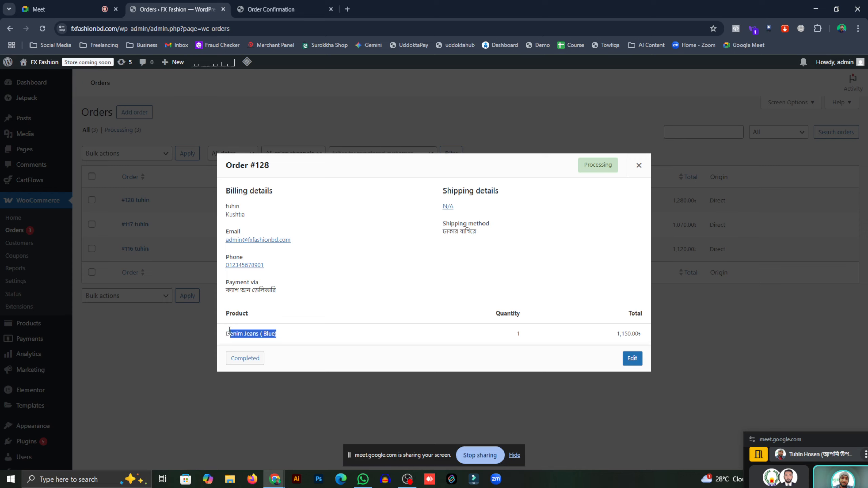
left_click(274, 332)
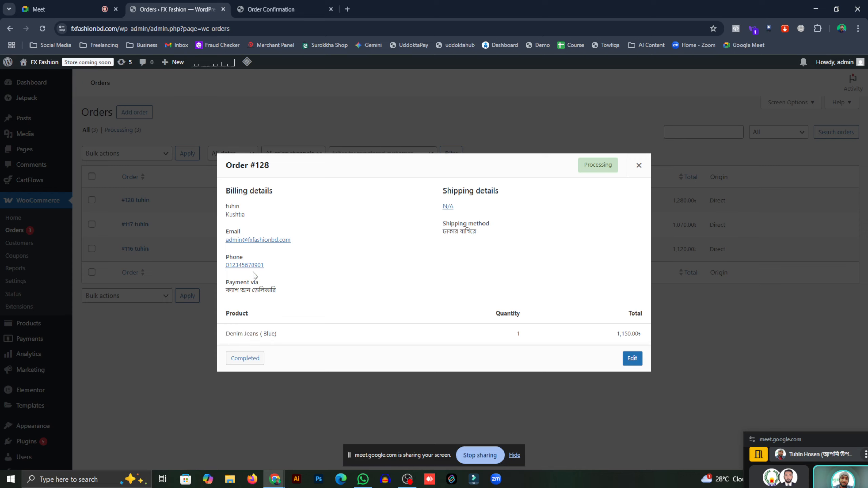
left_click_drag(278, 264, 249, 263)
left_click(395, 207)
left_click(639, 166)
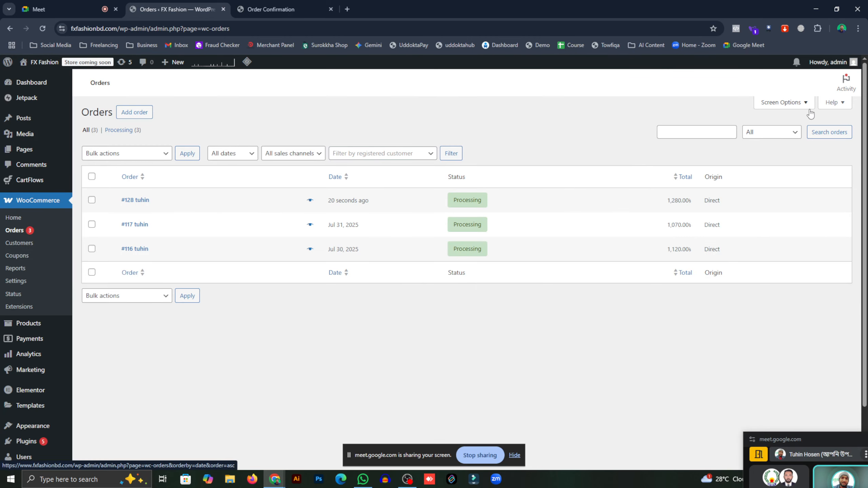
- Toggle the orders list Screen Options, then return to the order confirmation page
left_click(794, 103)
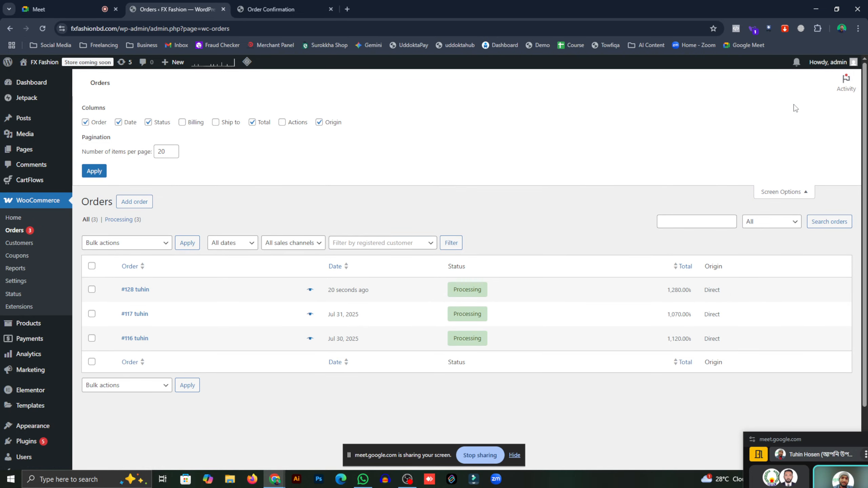
left_click(794, 193)
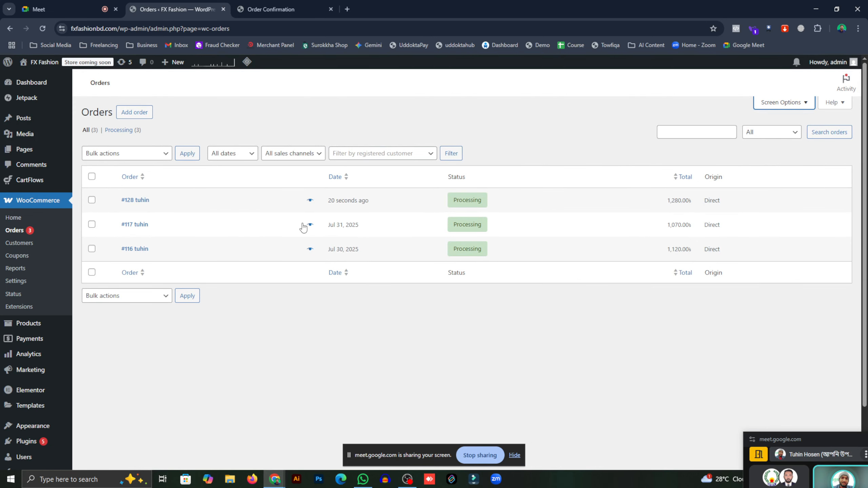
left_click(277, 7)
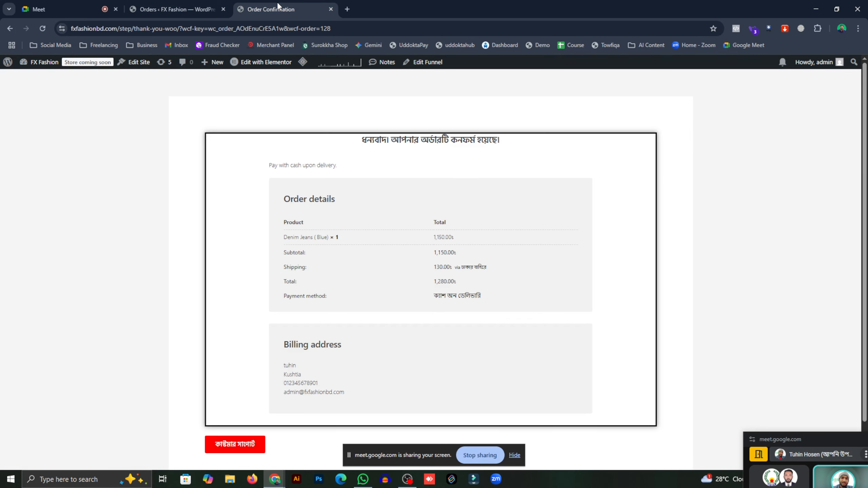
- Go back to the denim checkout page and copy its web address
left_click(162, 33)
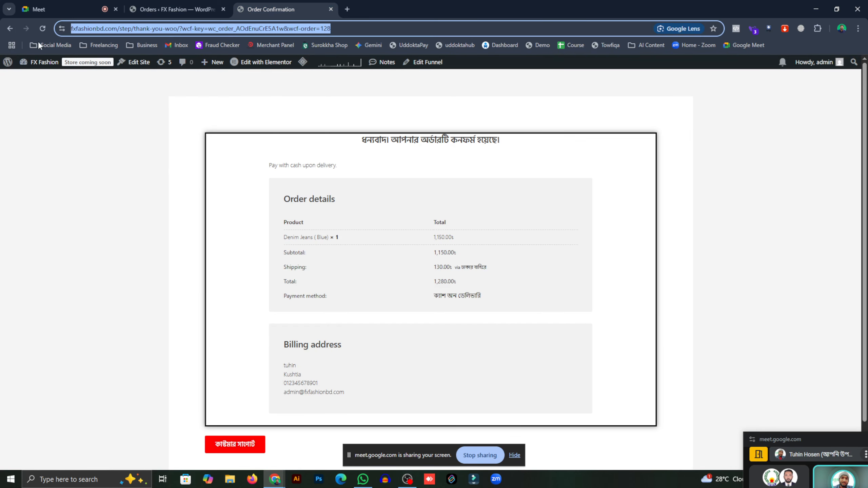
left_click(15, 28)
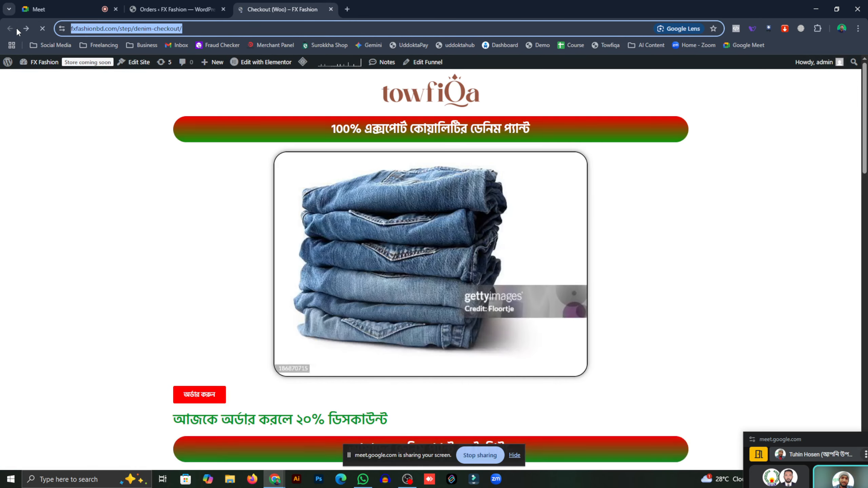
left_click(115, 27)
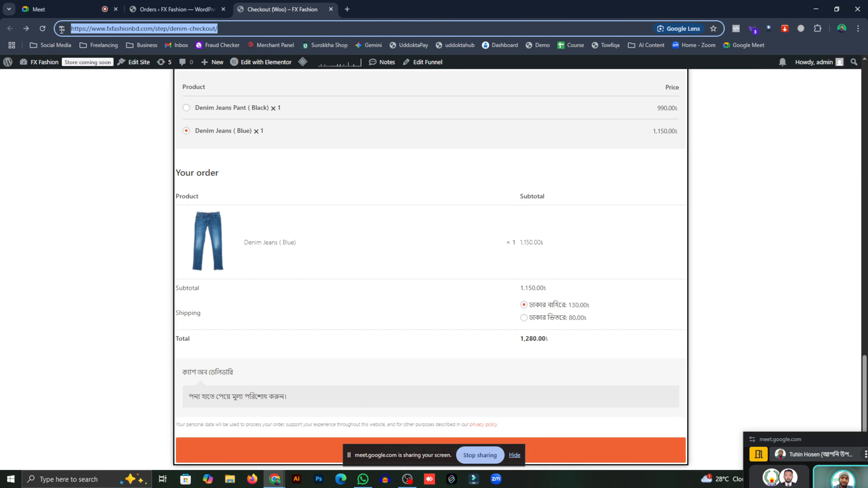
right_click(115, 28)
left_click(145, 110)
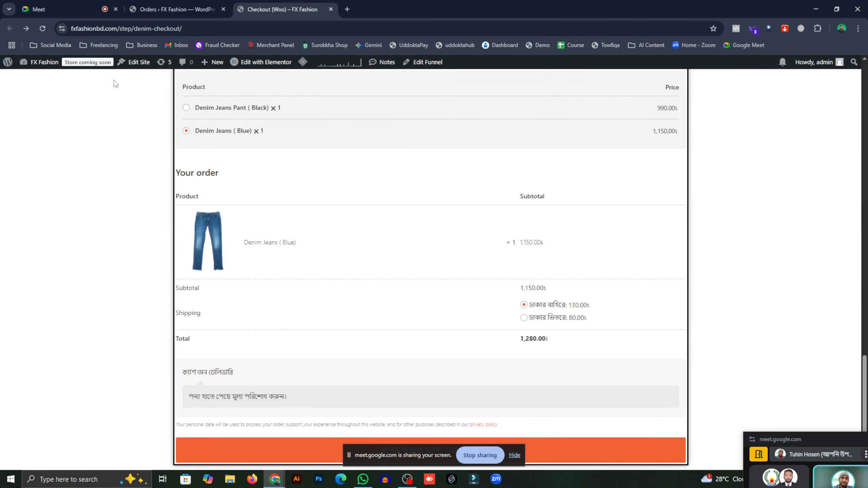
left_click(206, 27)
right_click(148, 31)
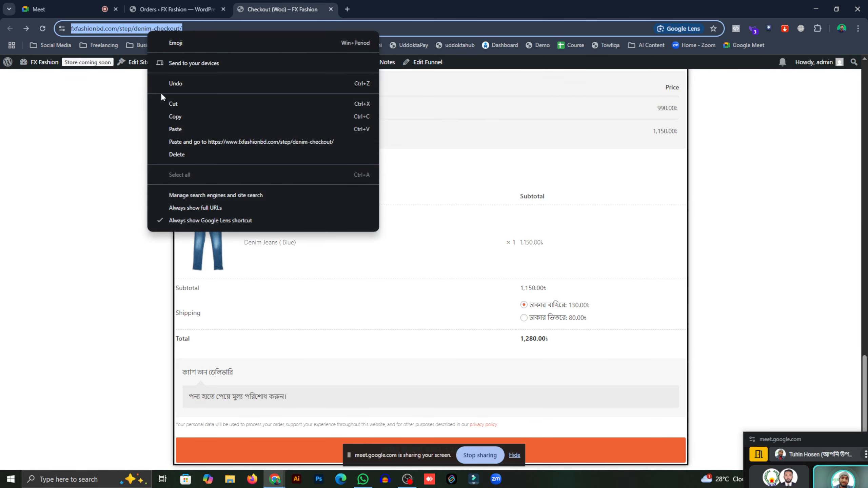
left_click(171, 112)
left_click(215, 22)
right_click(147, 27)
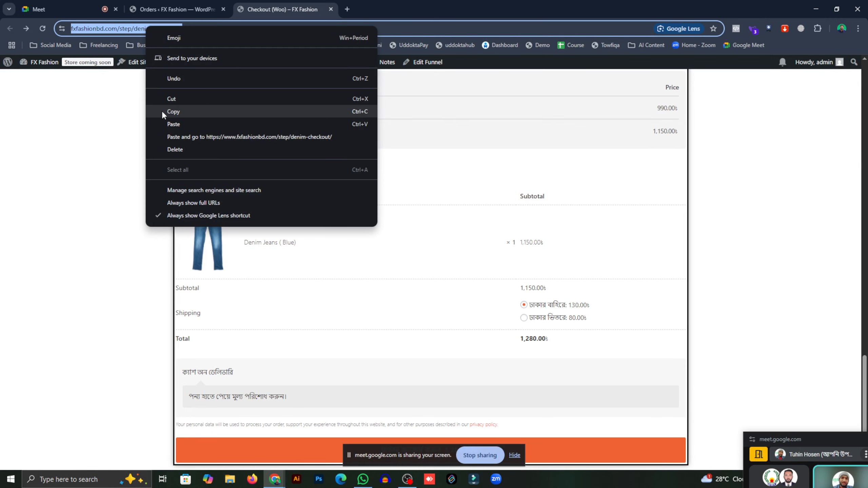
left_click(161, 111)
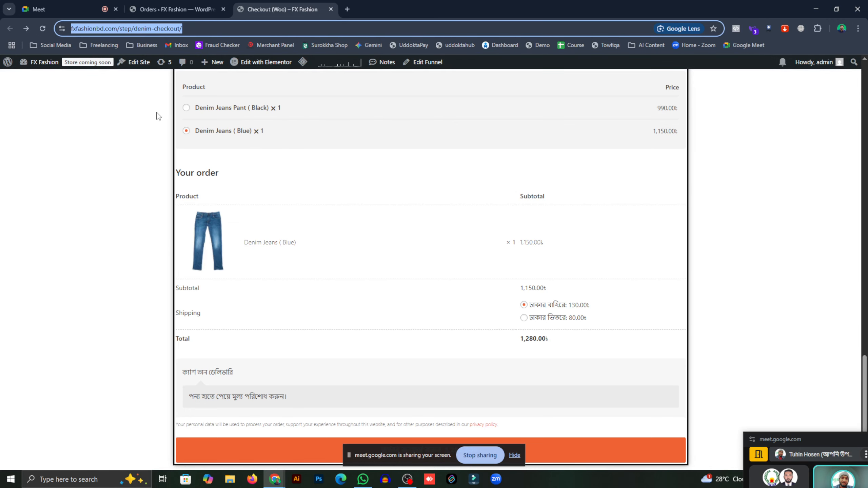
right_click(158, 32)
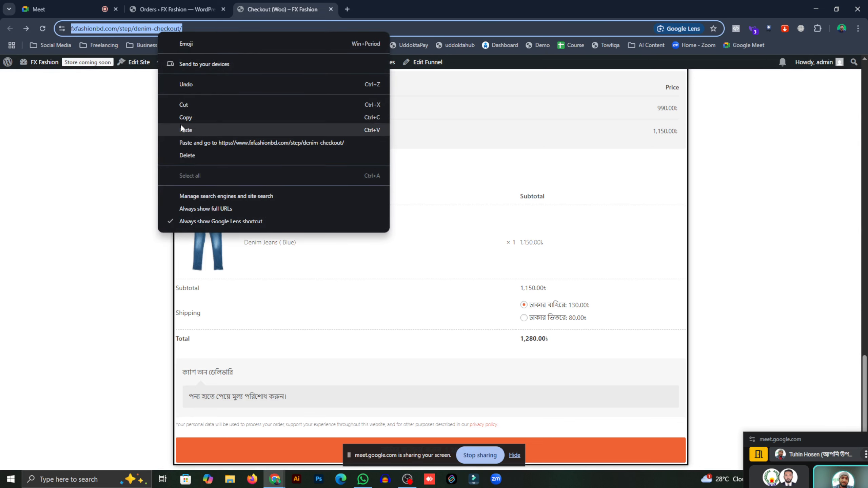
left_click(161, 116)
left_click(135, 118)
- Check the checkout page's countdown, now at 23 hours 57 minutes
left_click(198, 11)
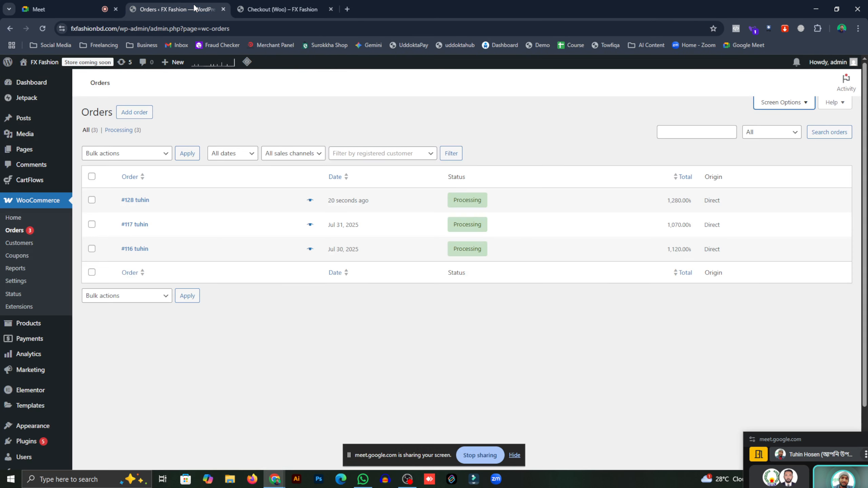
left_click(259, 4)
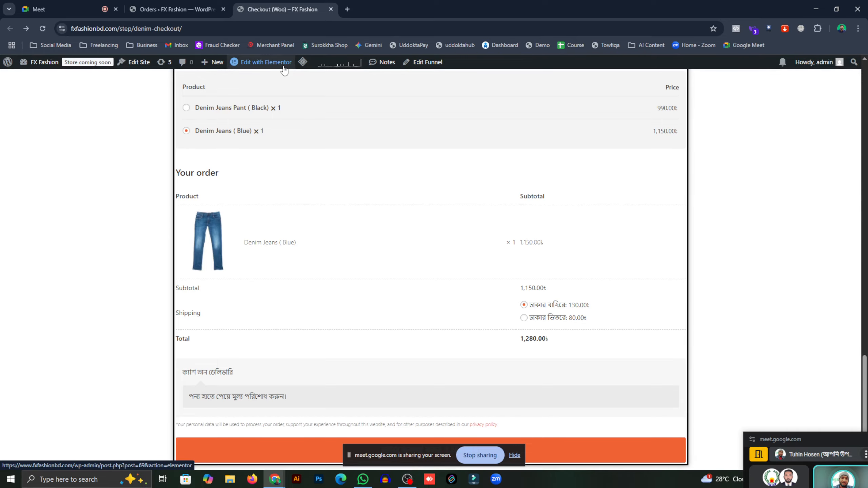
scroll(253, 131, "up", 15)
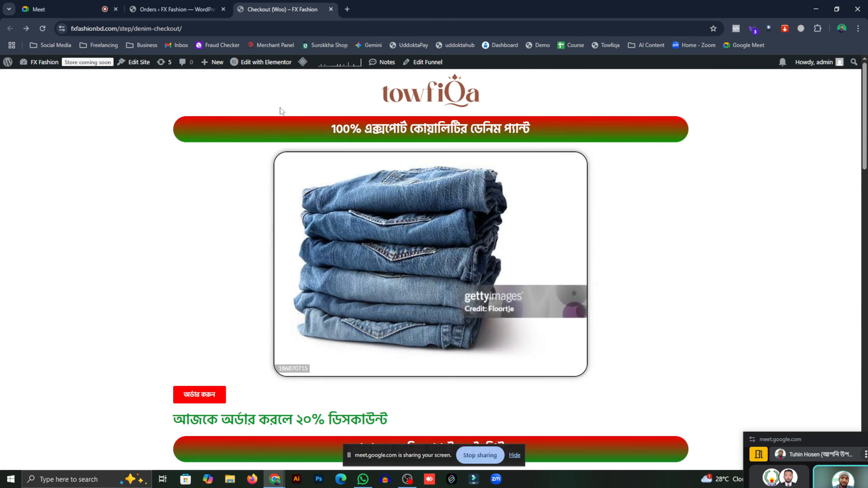
scroll(441, 199, "down", 5)
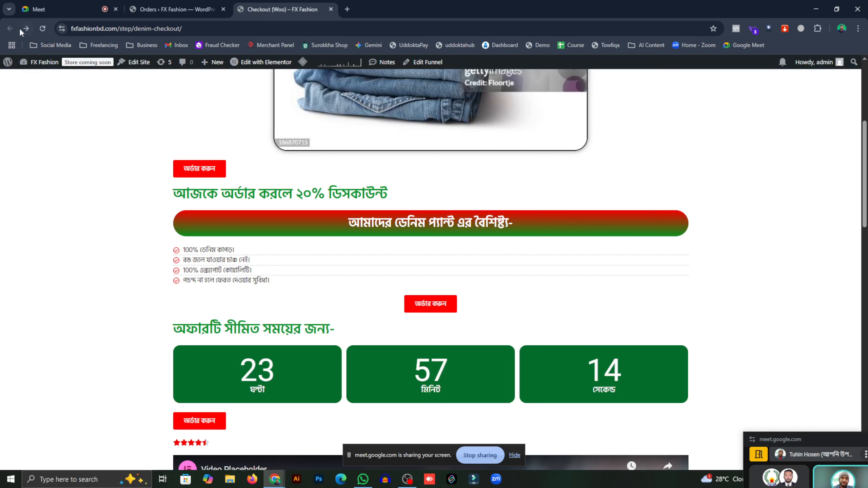
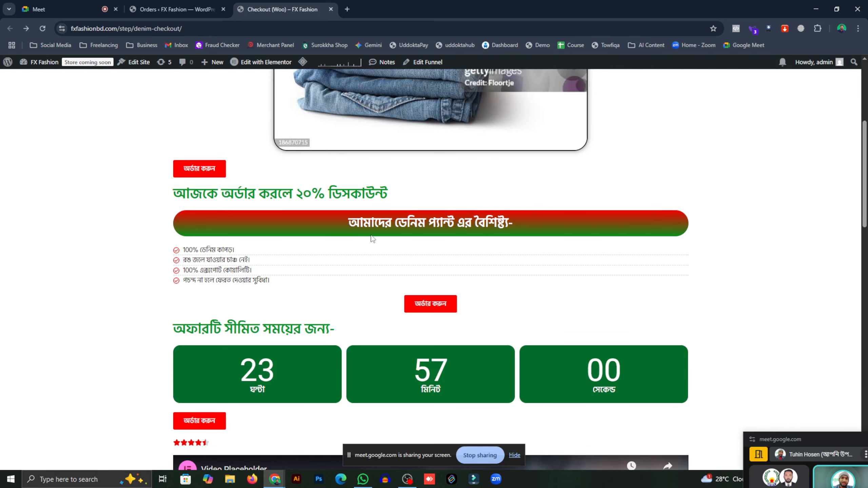
- Glance at the WooCommerce orders list and close the denim checkout preview tab
scroll(374, 236, "up", 5)
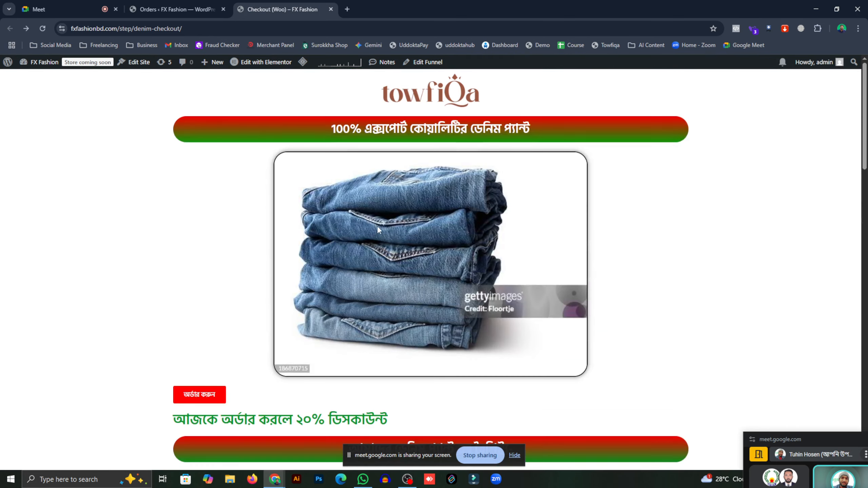
left_click(204, 11)
left_click(299, 9)
left_click(174, 8)
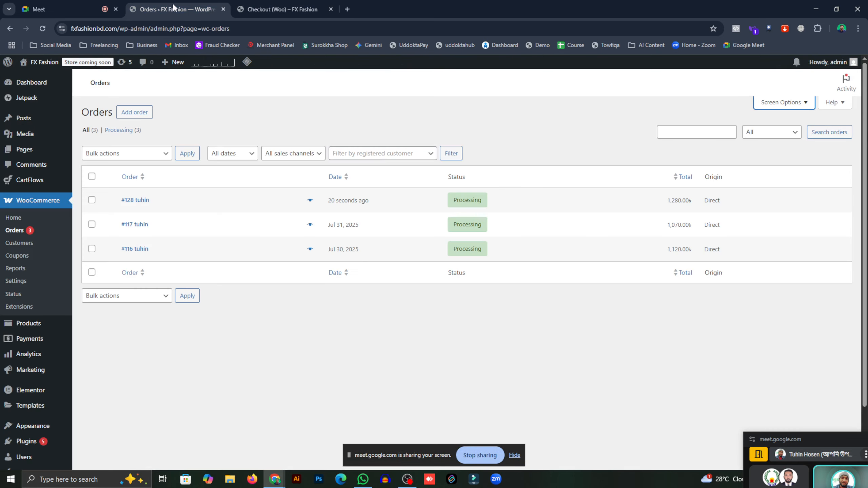
left_click(270, 13)
left_click(331, 9)
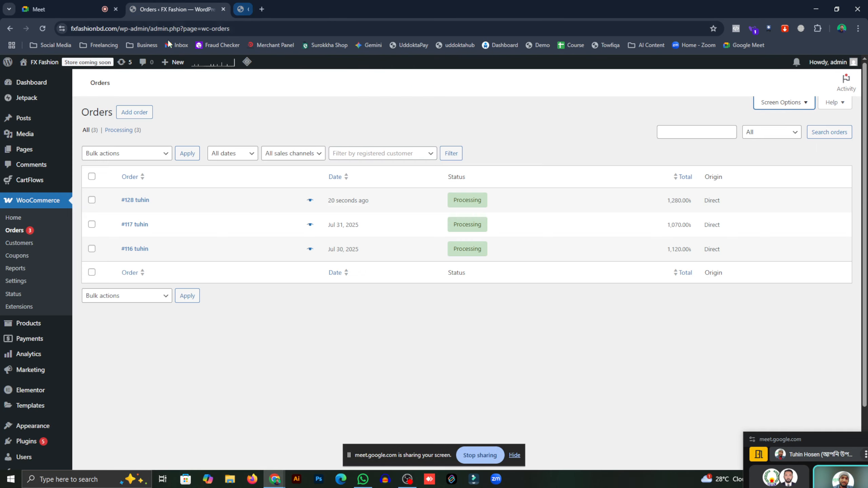
- Open the Denim Pant Landing funnel from CartFlows > Funnels
mouse_move(37, 180)
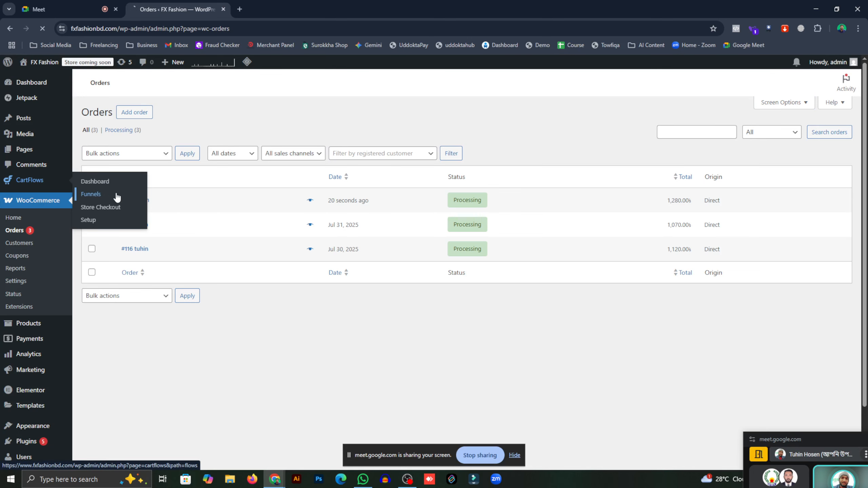
left_click(116, 196)
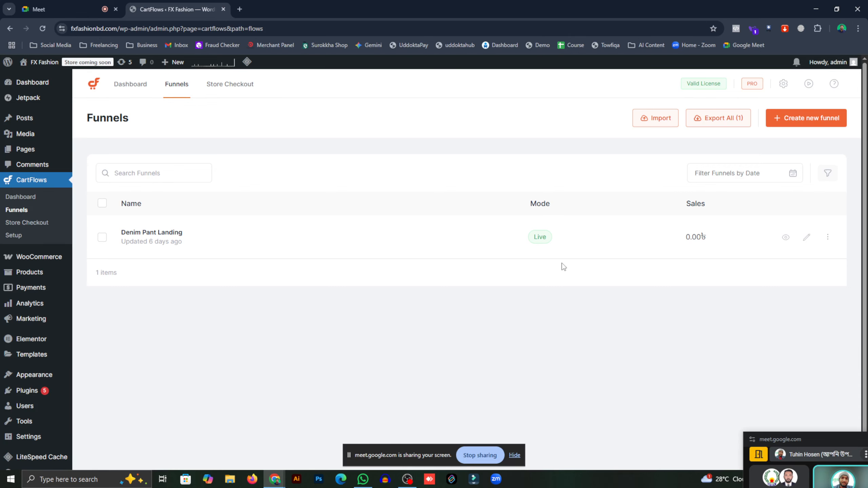
left_click(781, 245)
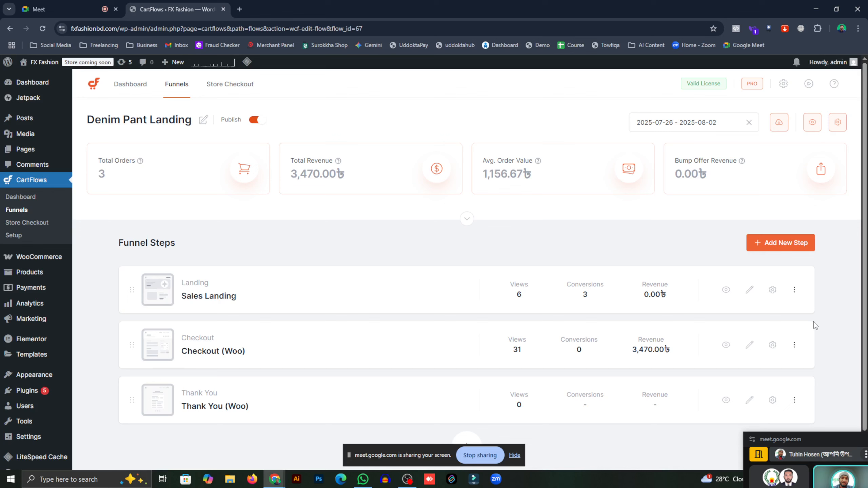
- Delete the Sales Landing step from the funnel and confirm with Yes
left_click(795, 289)
left_click(725, 343)
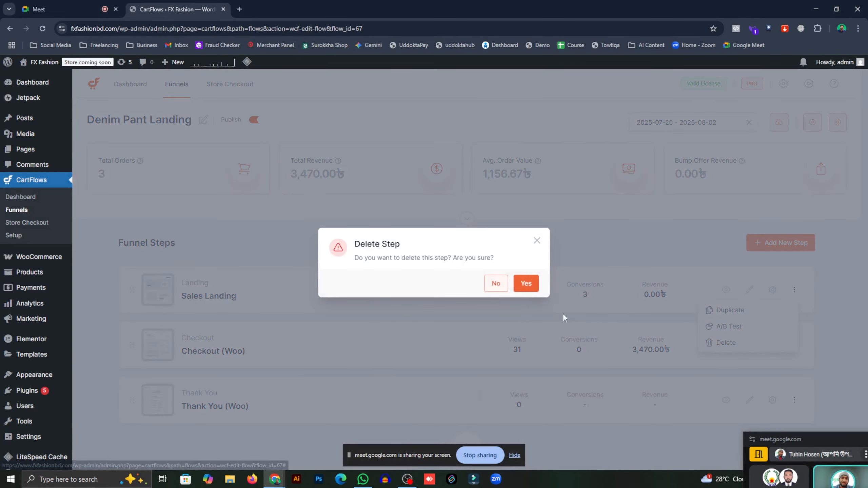
left_click(526, 283)
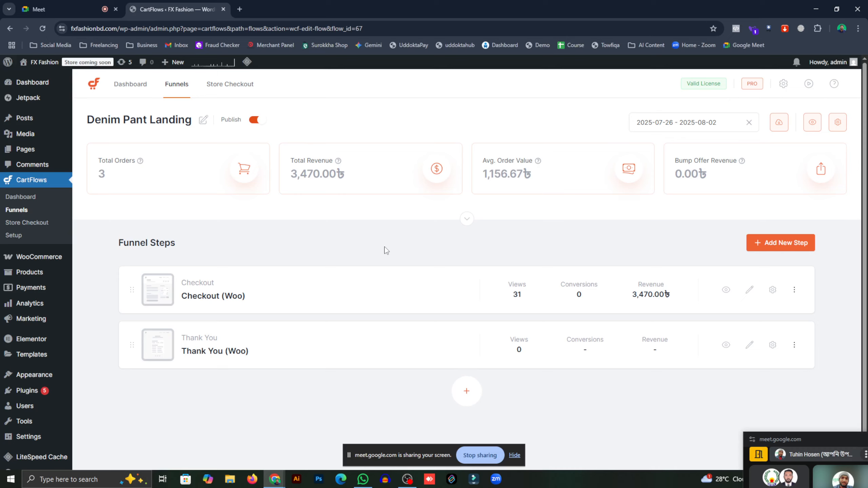
- Check the Google Meet call, return to the funnel, and move the Meet mini window aside
left_click(69, 9)
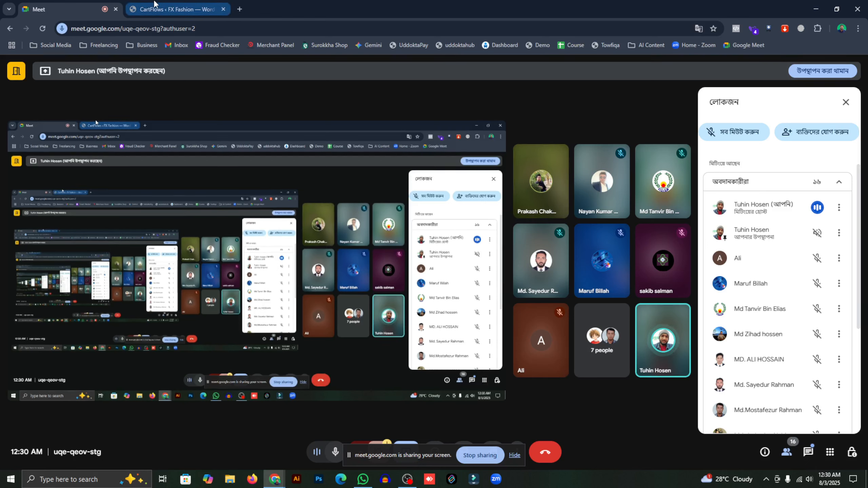
left_click(174, 9)
left_click_drag(791, 309, 790, 440)
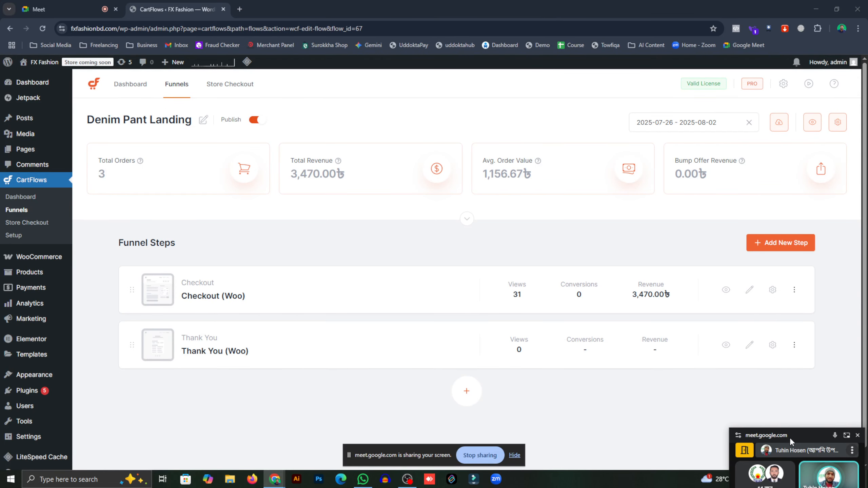
- Open the Checkout (Woo) step in Elementor at Tablet width and select the 20% discount heading
left_click(749, 291)
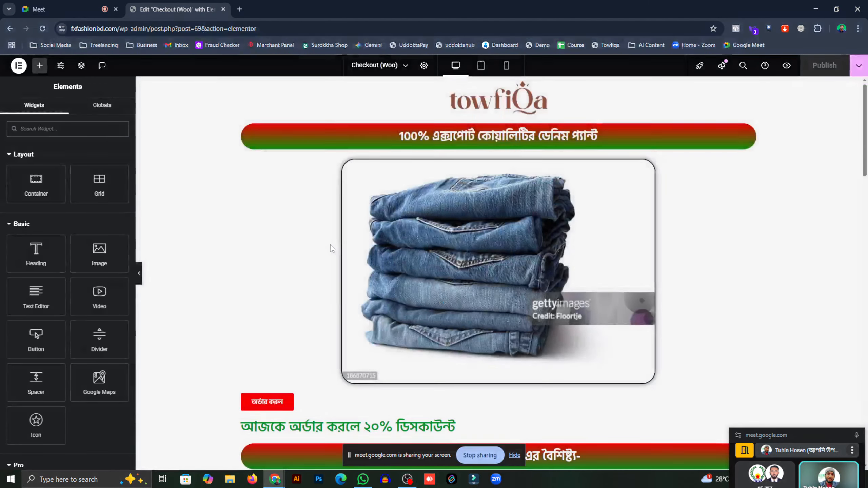
scroll(310, 232, "down", 8)
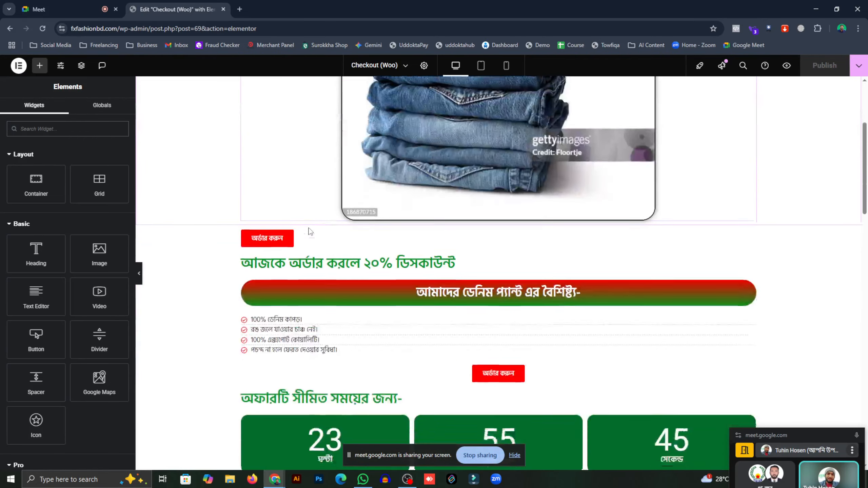
scroll(308, 229, "down", 4)
scroll(307, 229, "up", 12)
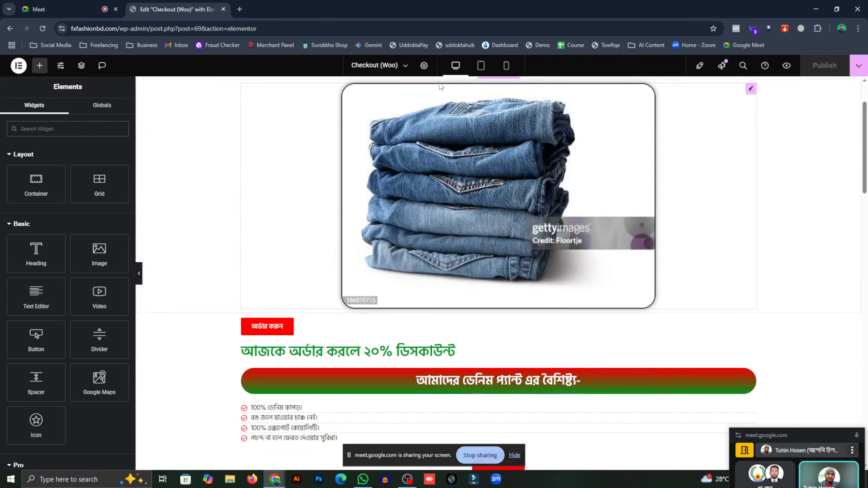
left_click(481, 65)
scroll(479, 205, "down", 2)
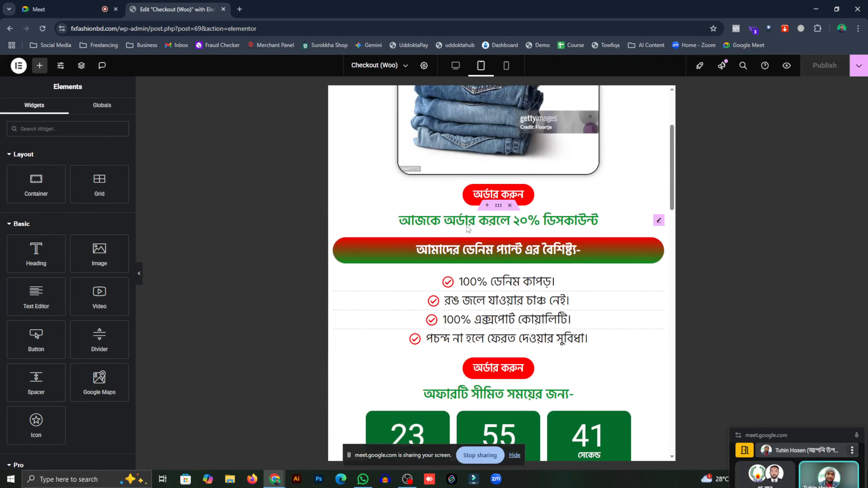
left_click(539, 228)
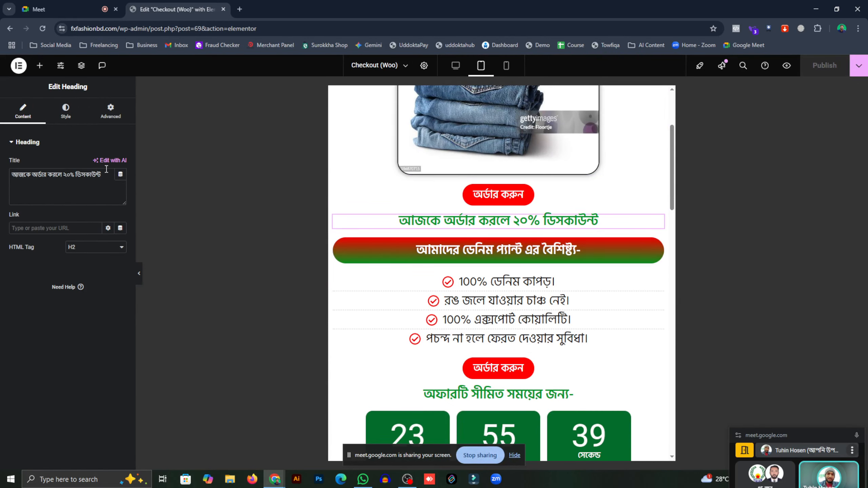
- Go to the heading's Advanced settings and expand Transform and Motion Effects
left_click(72, 119)
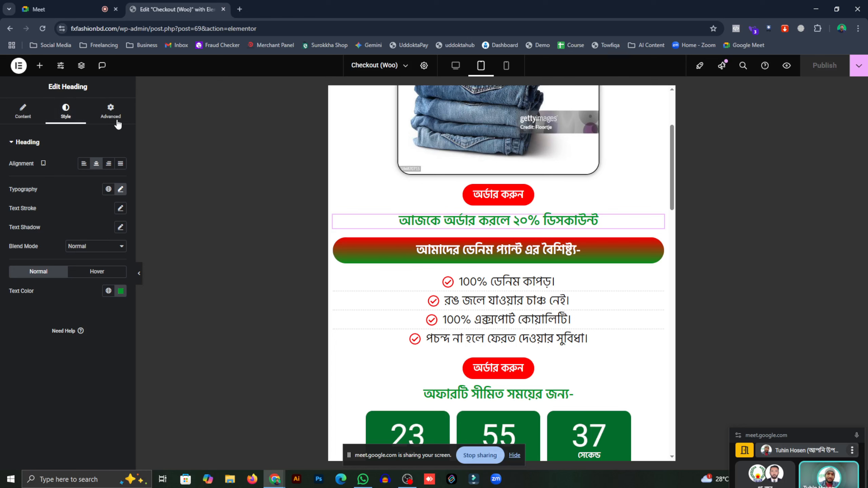
left_click(111, 111)
scroll(35, 387, "down", 5)
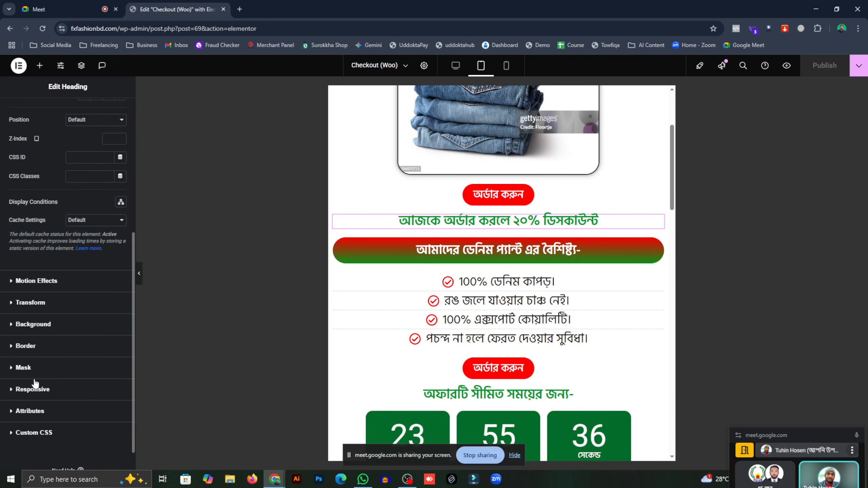
left_click(43, 302)
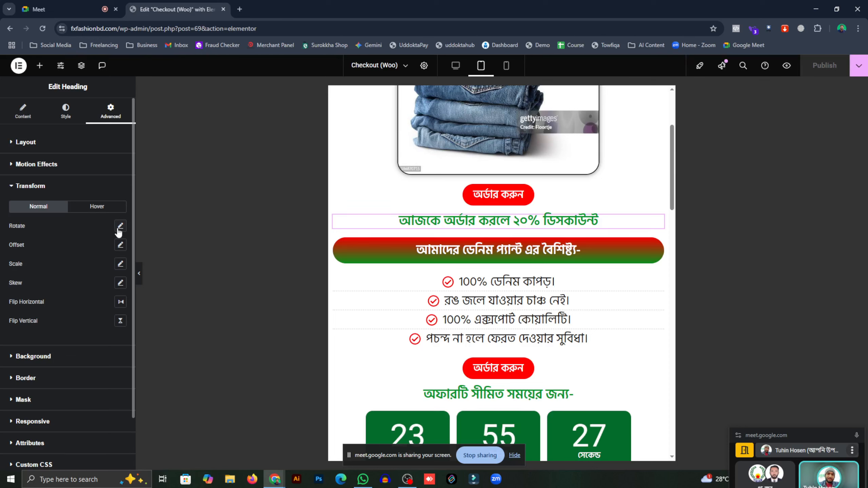
left_click(13, 166)
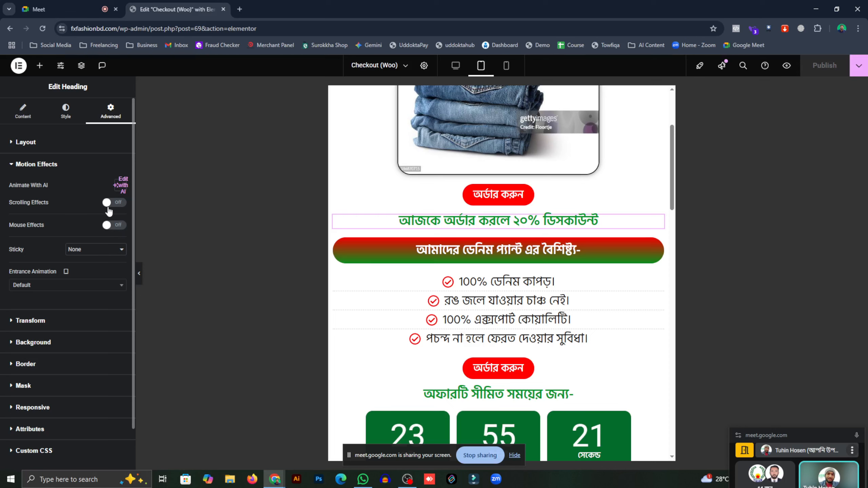
- Leave Sticky at None and Entrance Animation unchanged, then switch Mouse Effects on
left_click(82, 248)
left_click(84, 260)
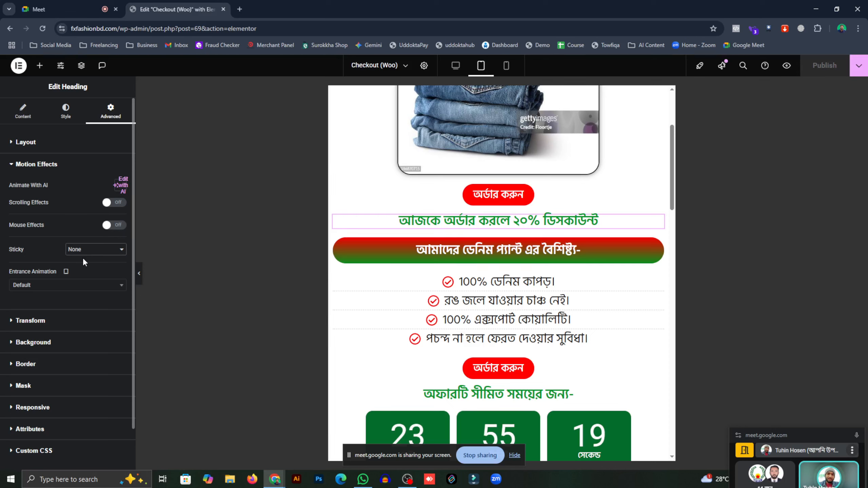
left_click(86, 287)
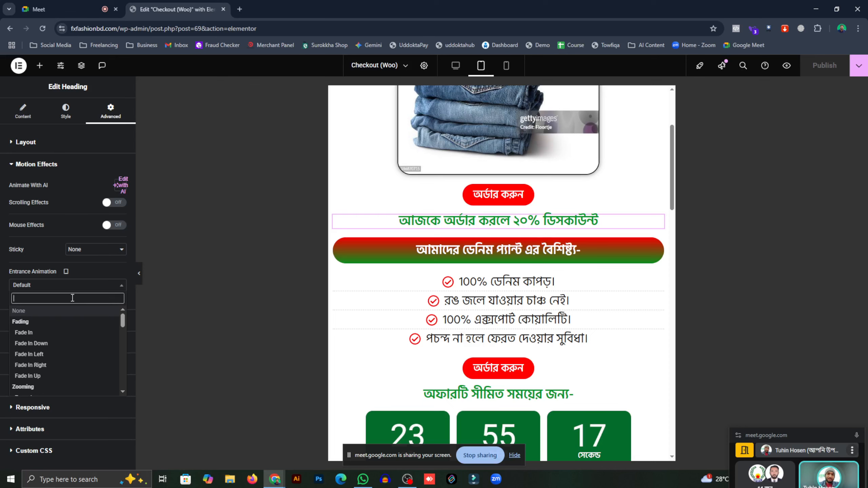
left_click(75, 289)
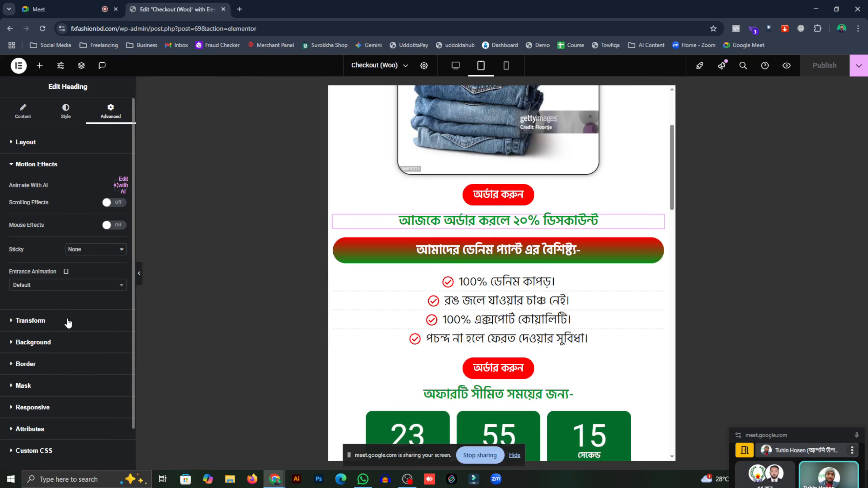
left_click(85, 255)
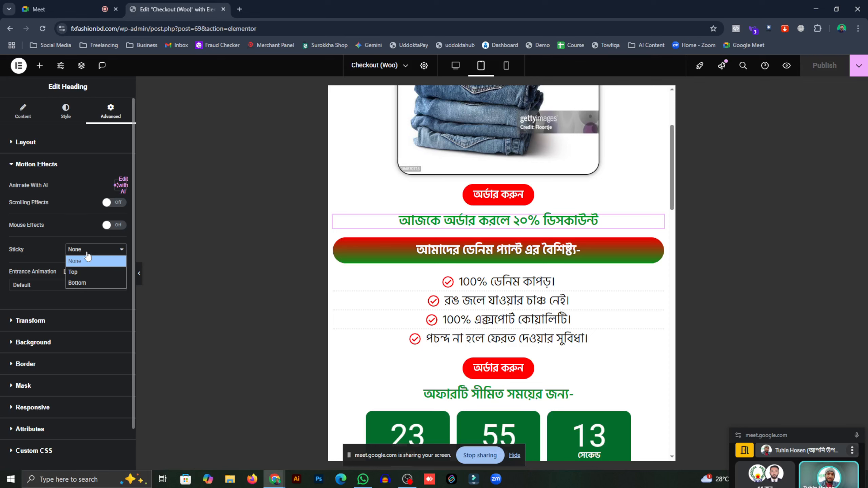
left_click(91, 257)
left_click(114, 225)
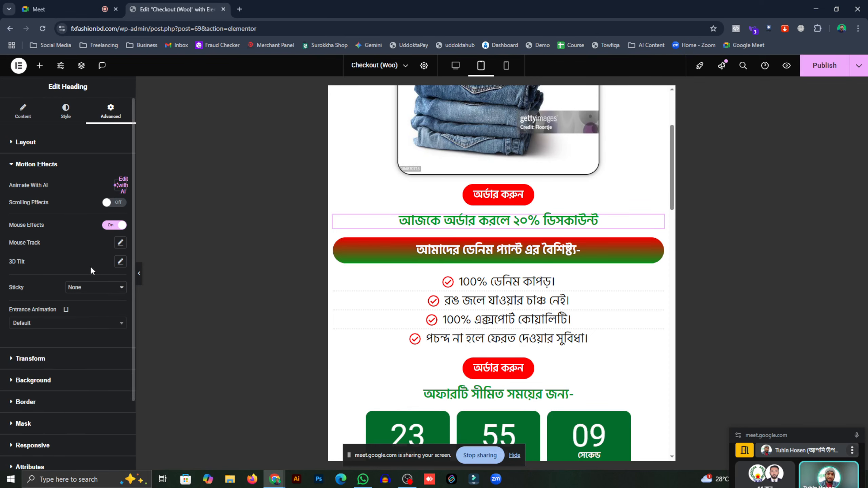
left_click(120, 243)
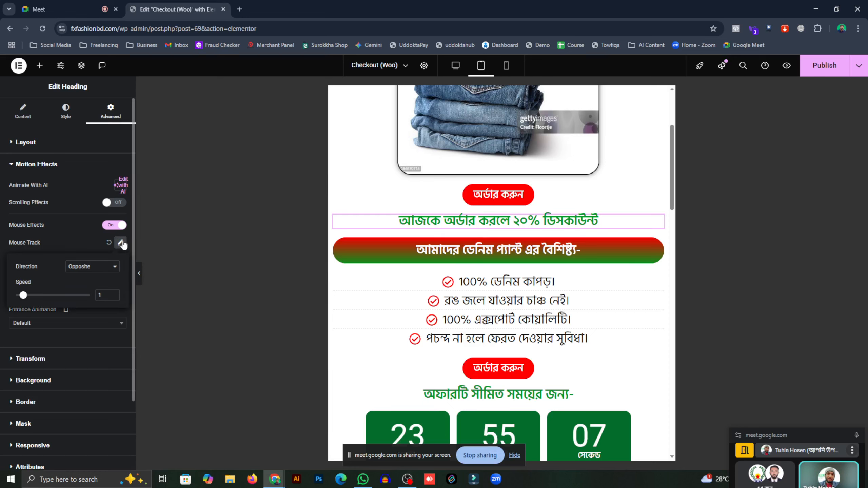
left_click(121, 243)
left_click(120, 262)
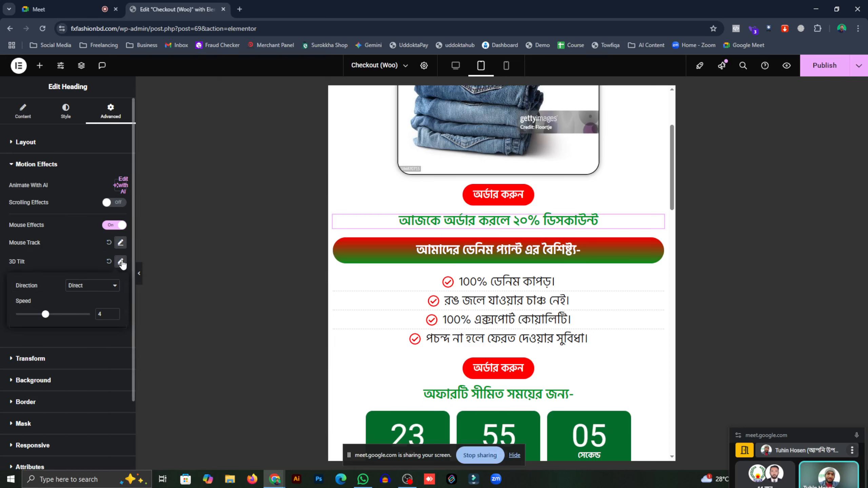
left_click(83, 292)
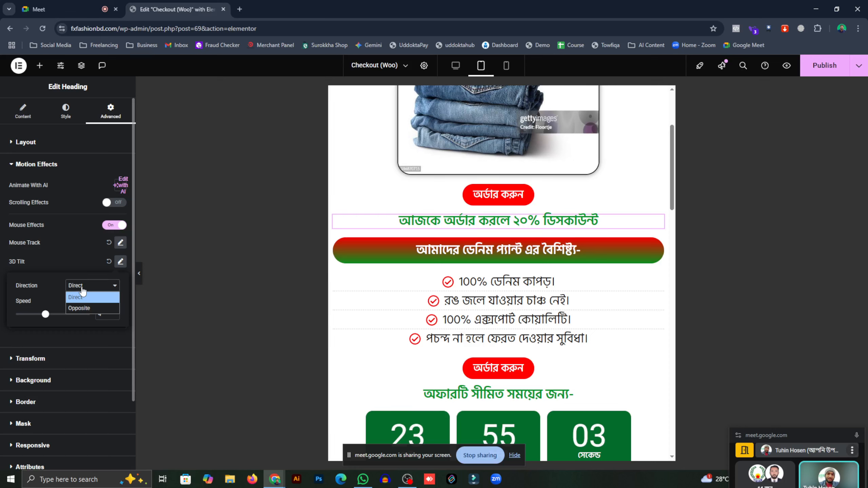
left_click(104, 270)
left_click(120, 261)
left_click(116, 288)
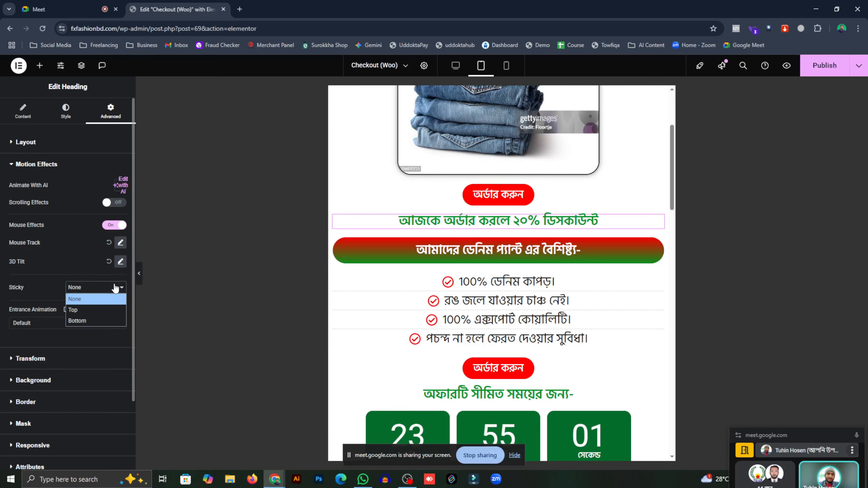
left_click(118, 287)
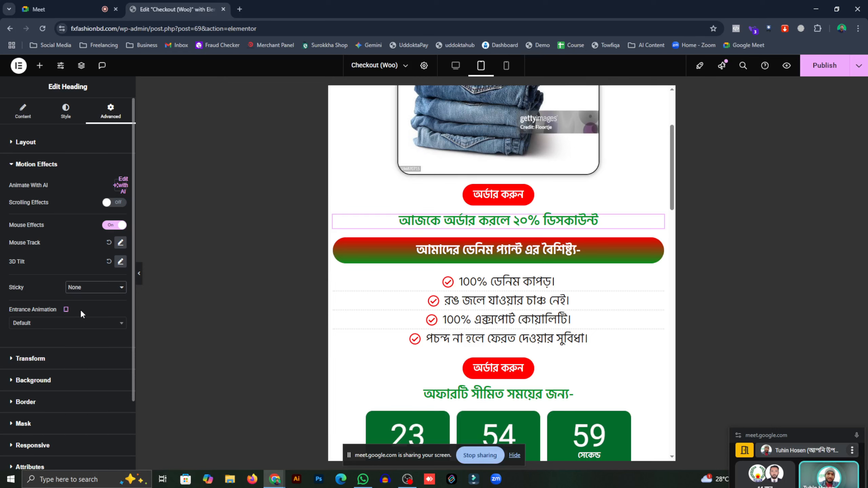
left_click(85, 325)
left_click(84, 325)
scroll(74, 352, "down", 2)
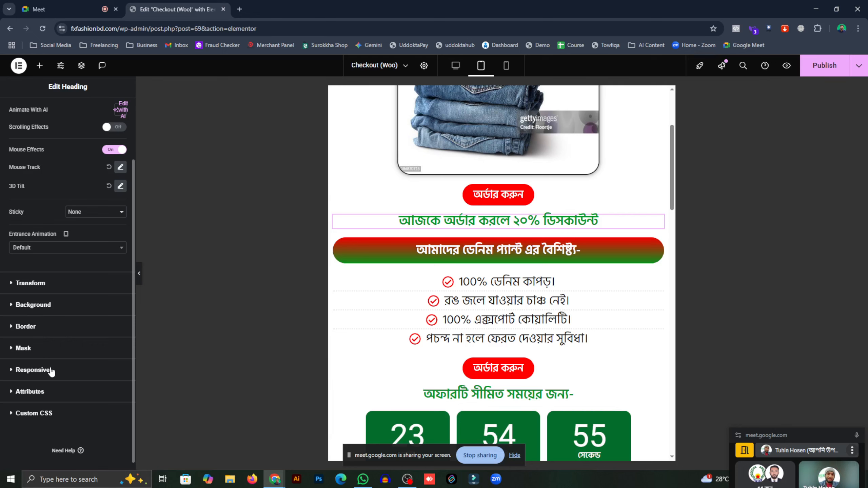
scroll(51, 373, "down", 1)
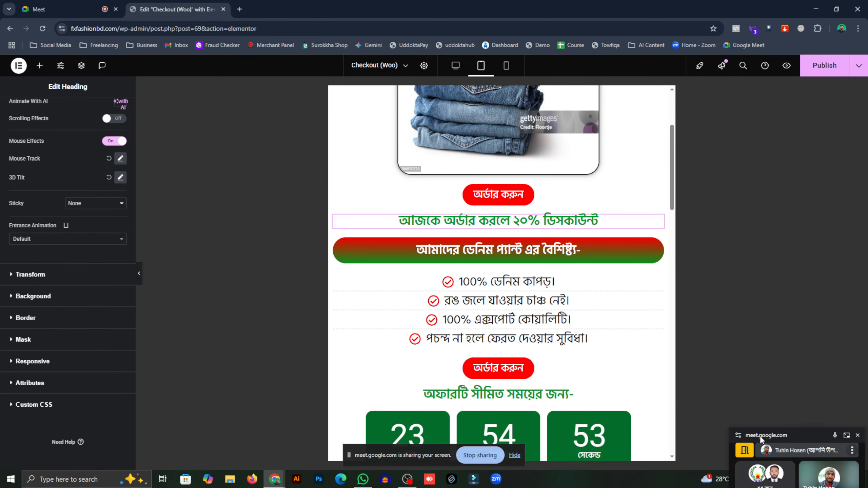
left_click_drag(758, 437, 735, 255)
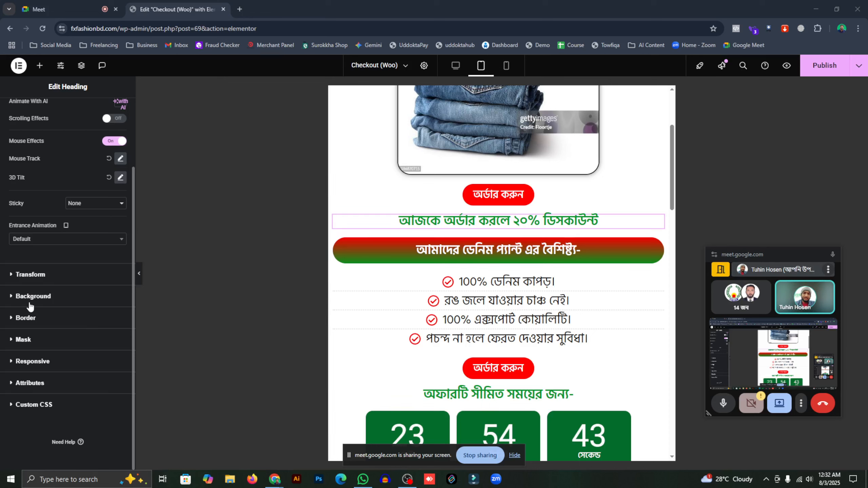
- Look through the heading's Responsive, Border, Background and Transform sections and the title's Dynamic Tags
left_click(33, 361)
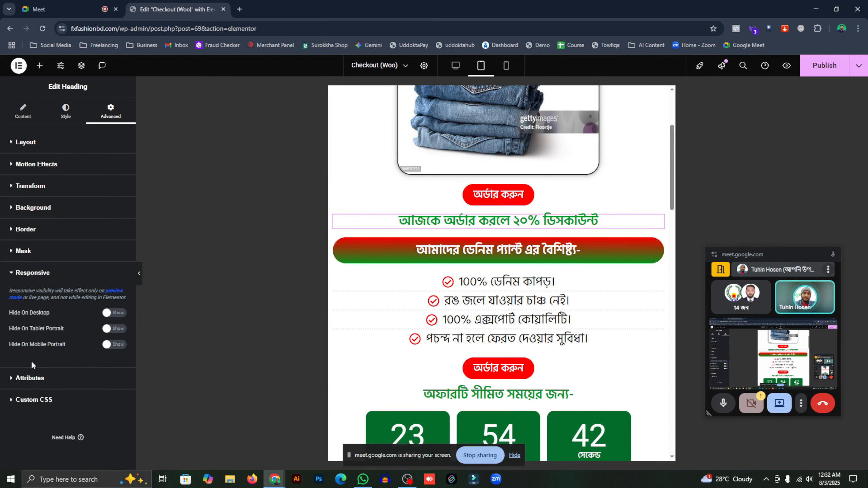
left_click(21, 252)
left_click(25, 230)
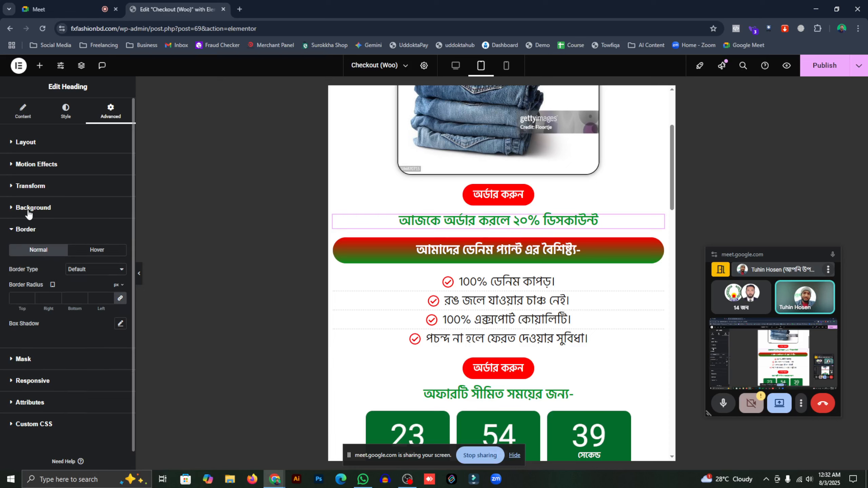
left_click(31, 208)
left_click(32, 188)
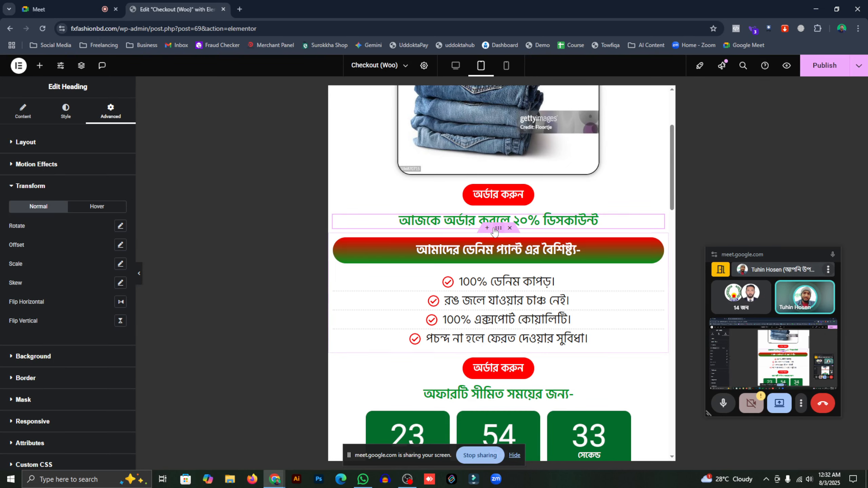
left_click(36, 112)
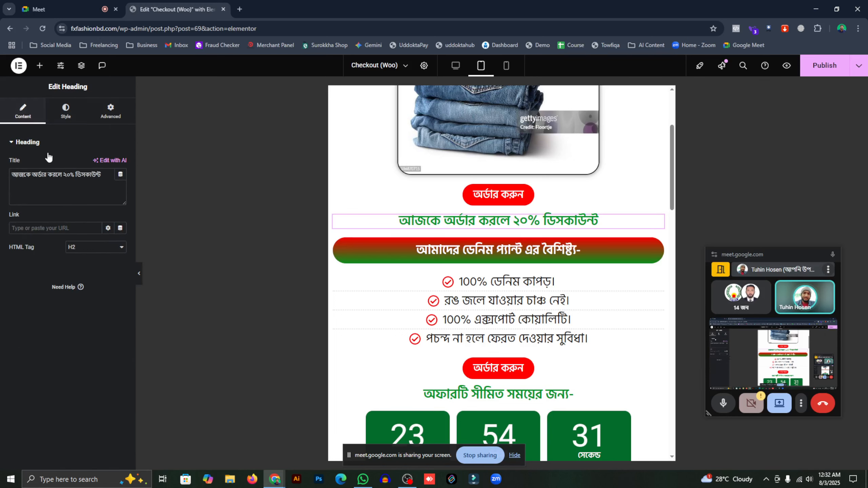
left_click(120, 175)
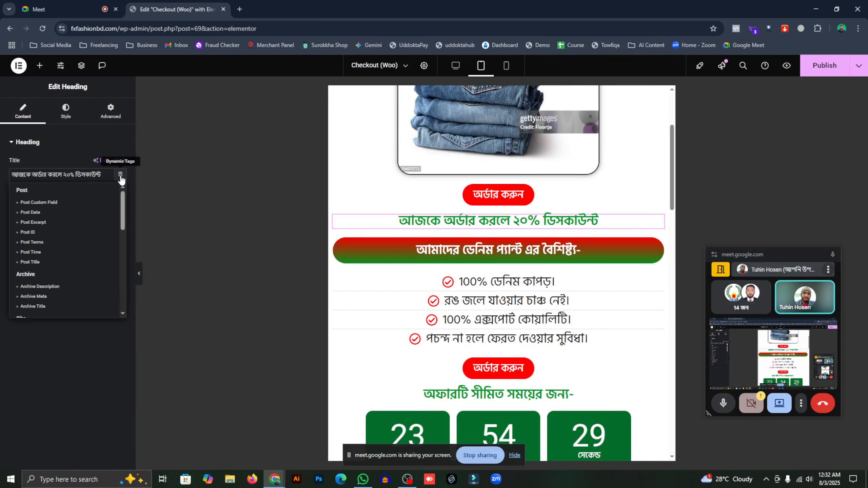
left_click(120, 175)
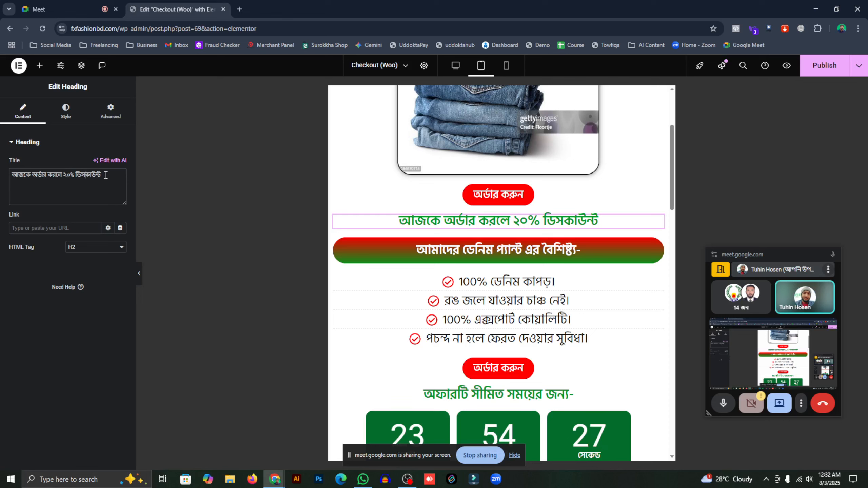
- In Style, compare the Multiply, Darken, Color and Exclusion blend modes on the heading
left_click(64, 113)
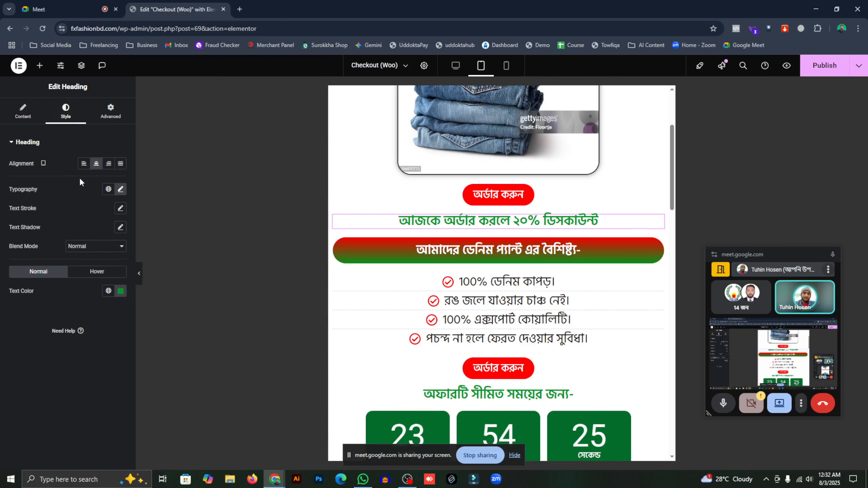
left_click(86, 247)
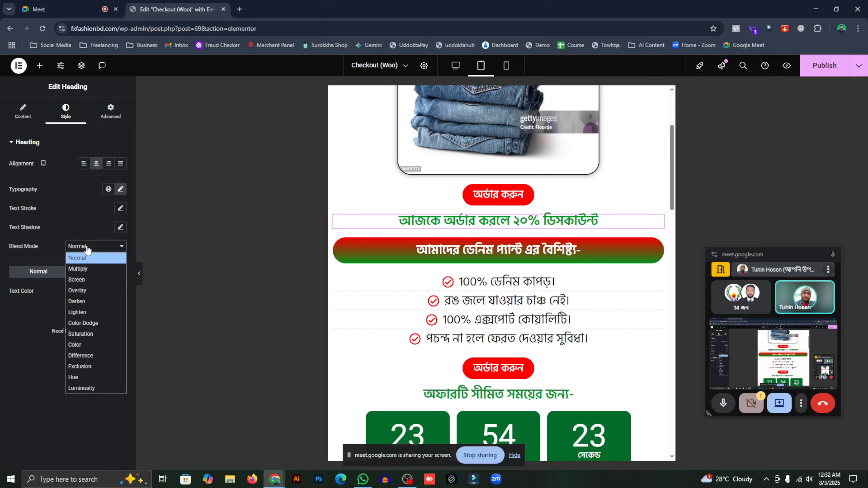
left_click(93, 270)
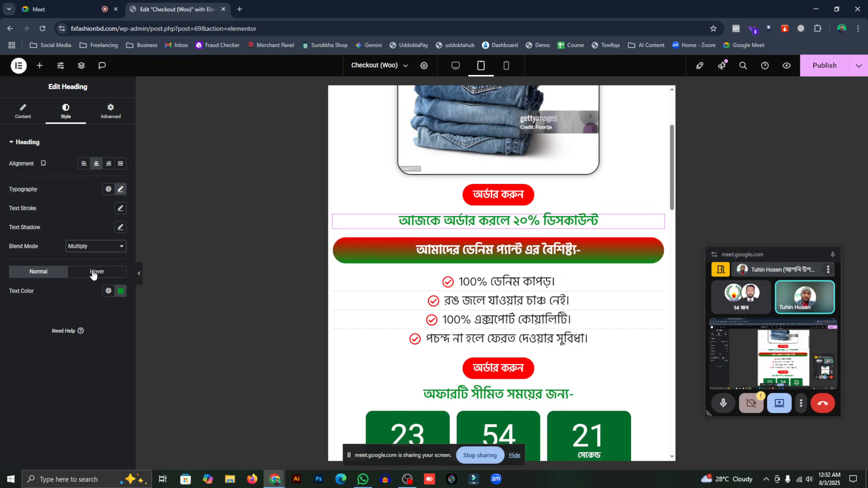
left_click(100, 249)
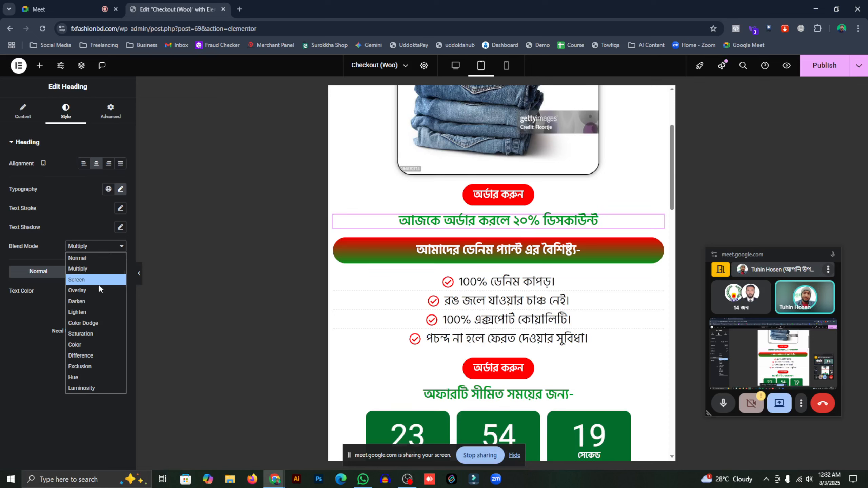
left_click(96, 302)
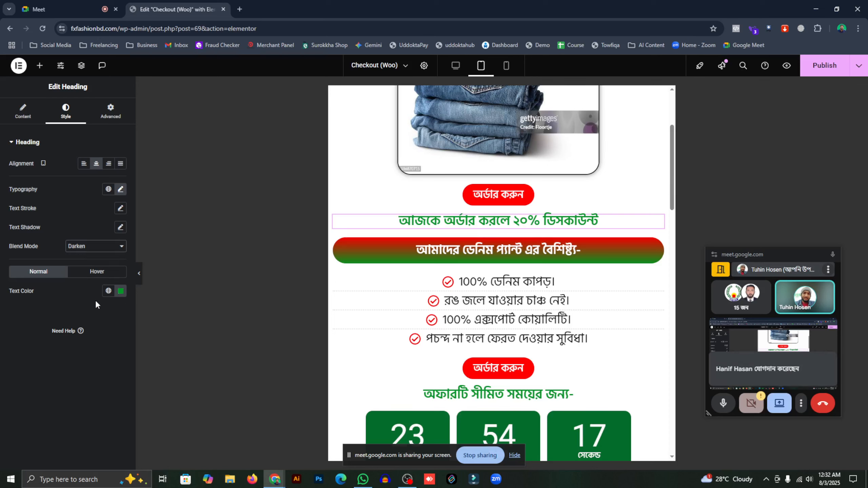
left_click(104, 247)
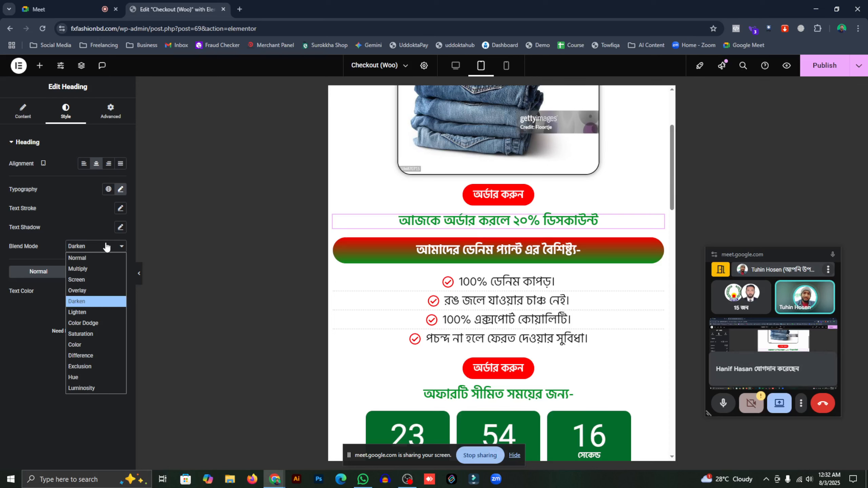
left_click(102, 345)
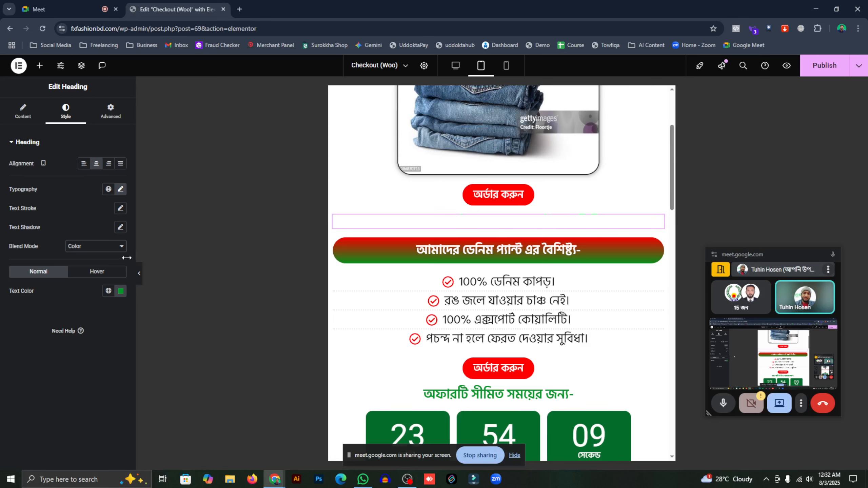
left_click(102, 248)
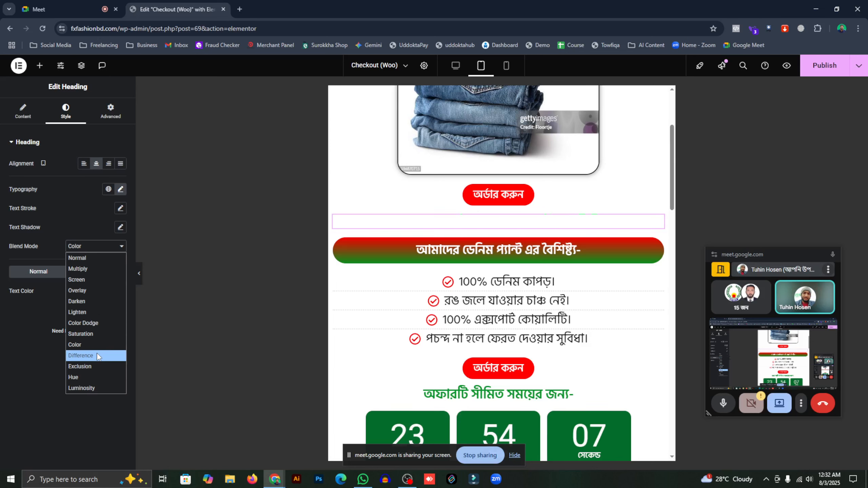
left_click(97, 365)
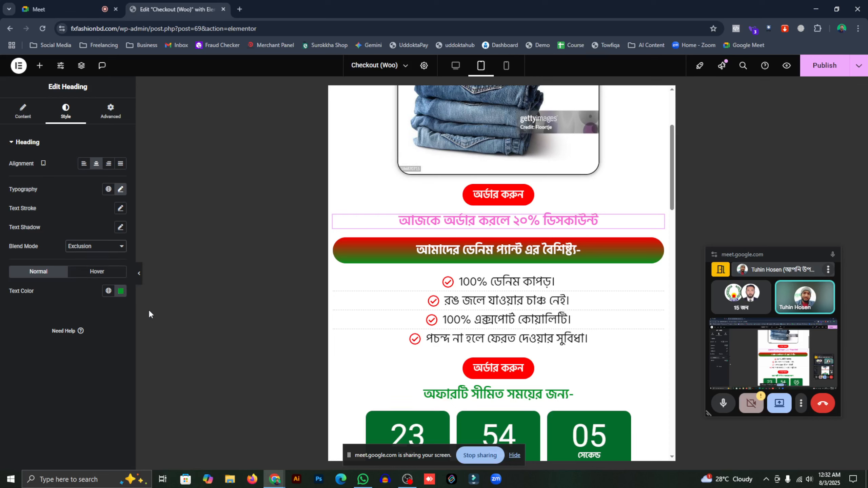
left_click(84, 247)
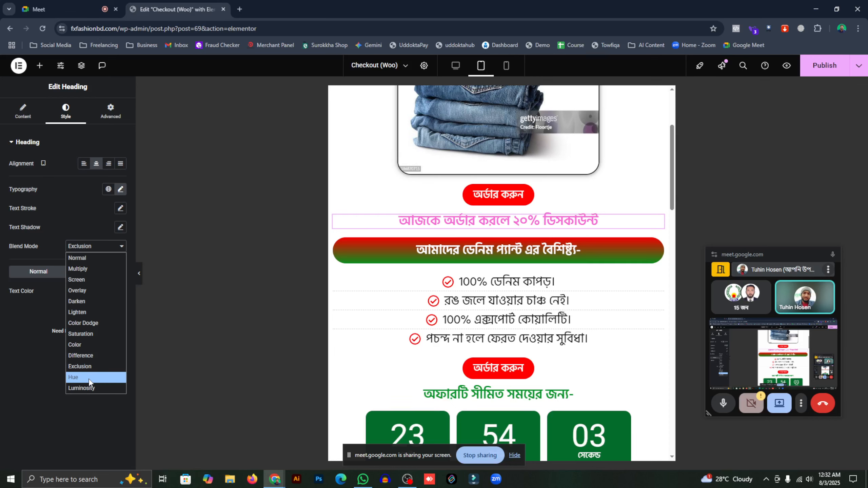
left_click(87, 381)
- Try Luminosity, Normal and Screen blend modes, then settle on Multiply
left_click(116, 248)
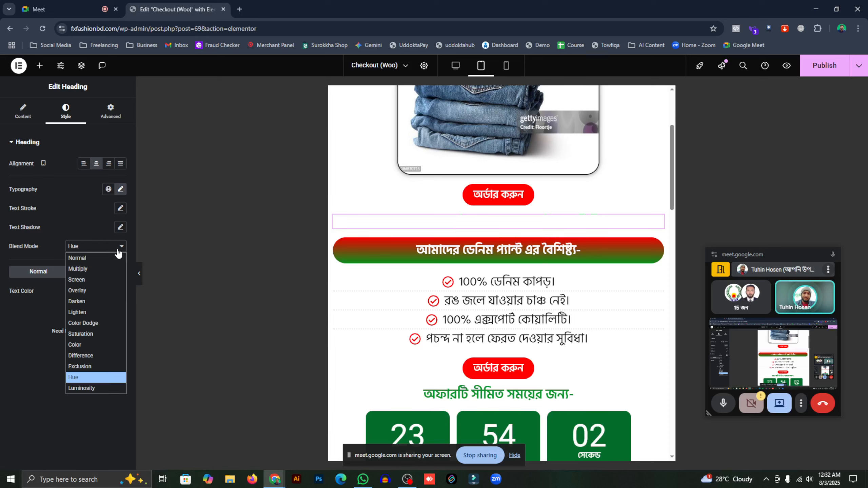
left_click(77, 391)
left_click(90, 252)
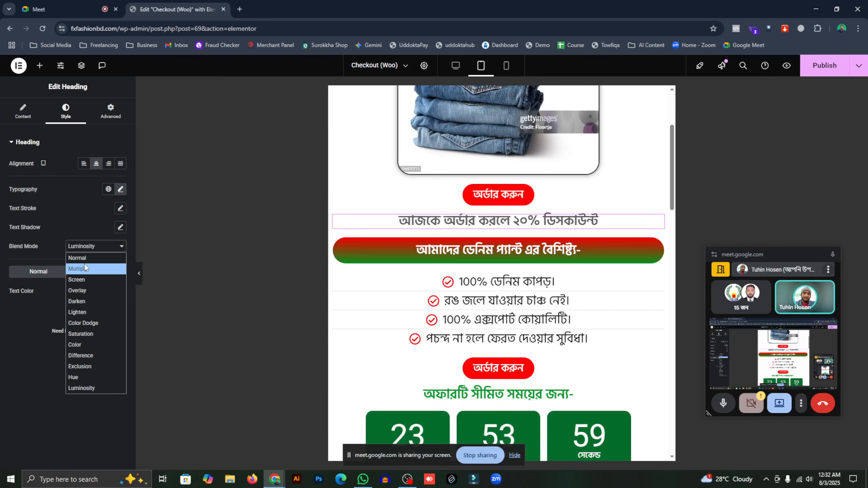
left_click(83, 257)
left_click(105, 251)
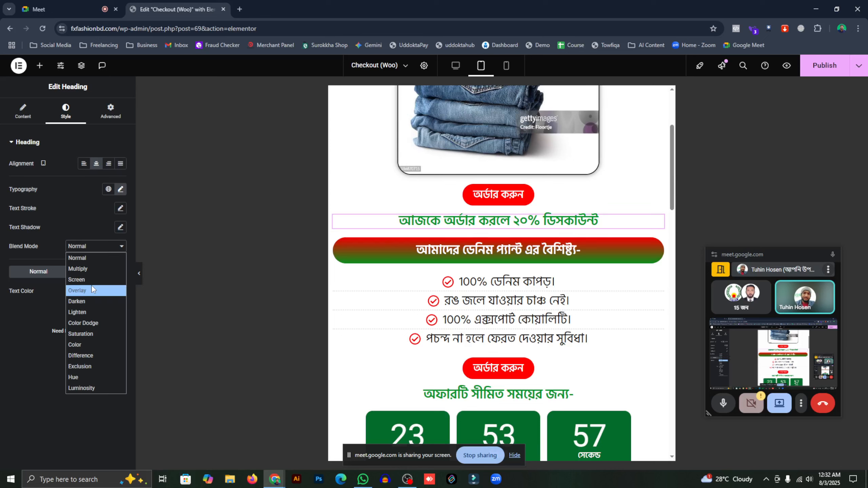
left_click(95, 279)
left_click(97, 250)
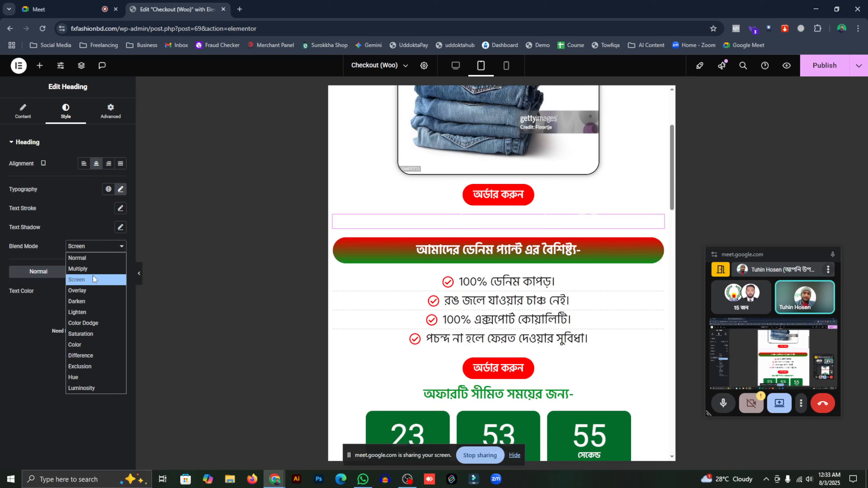
left_click(93, 276)
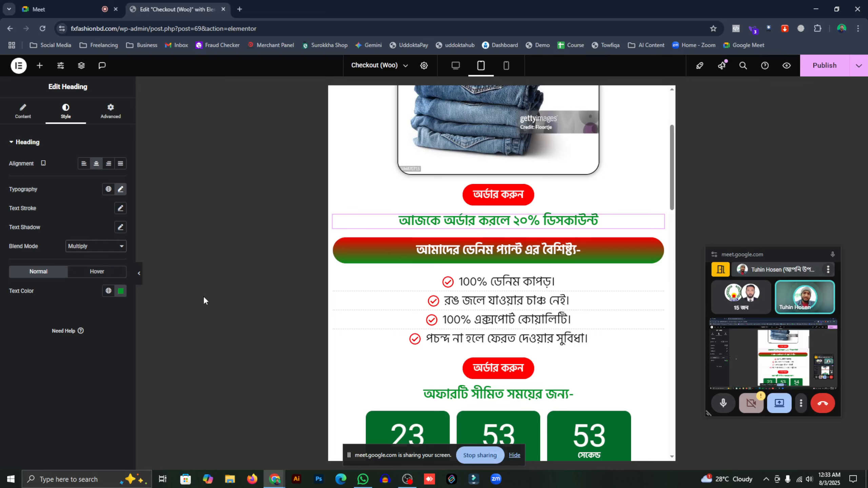
left_click(35, 113)
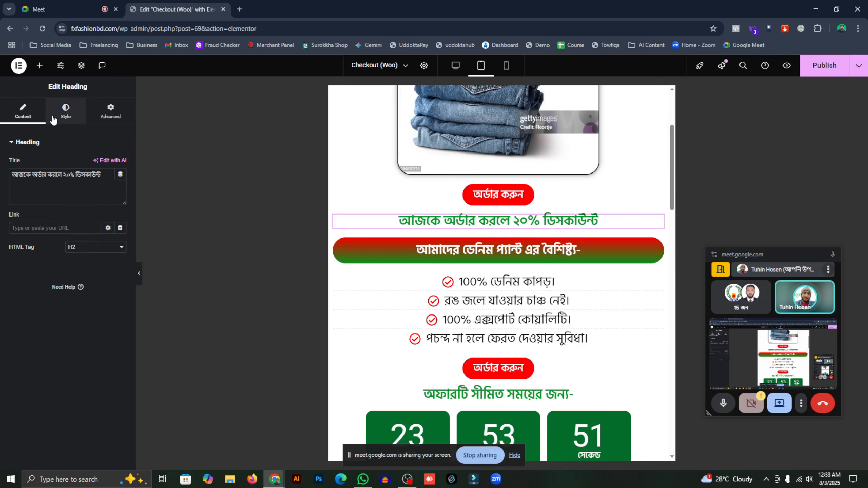
left_click(54, 118)
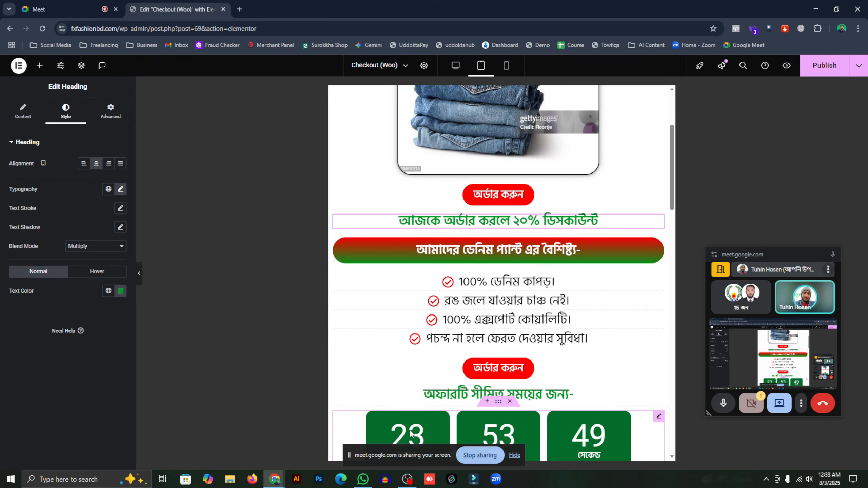
mouse_move(277, 480)
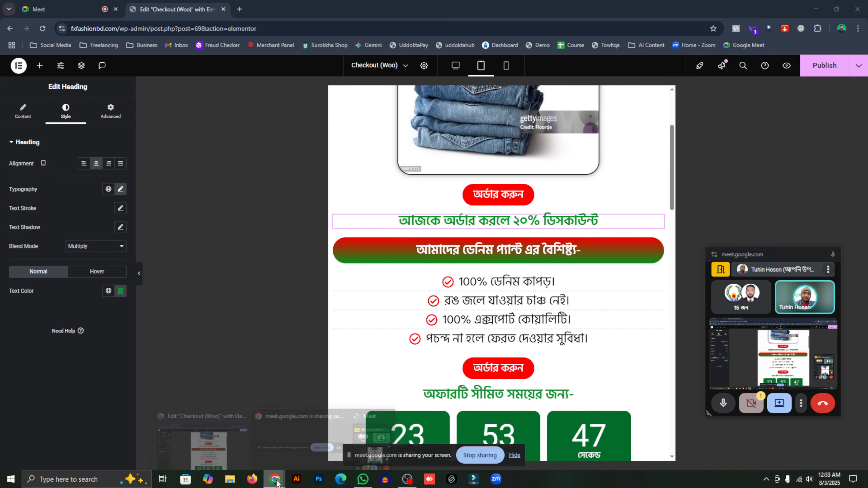
left_click(298, 480)
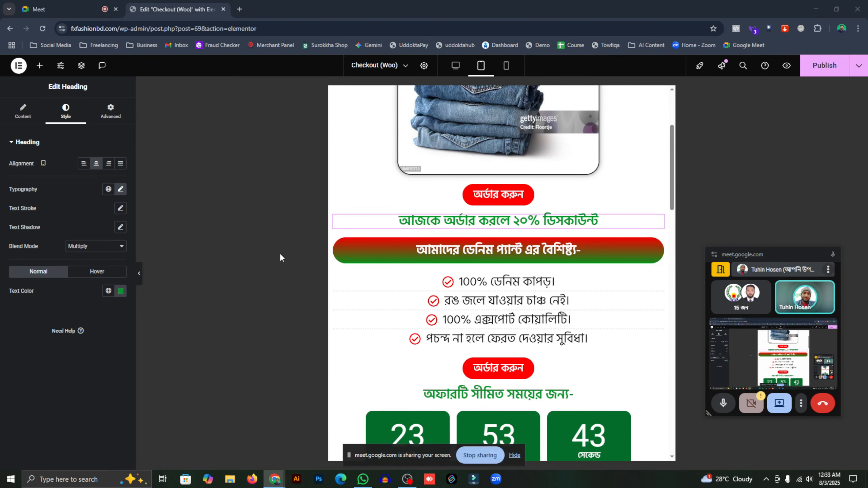
left_click(259, 221)
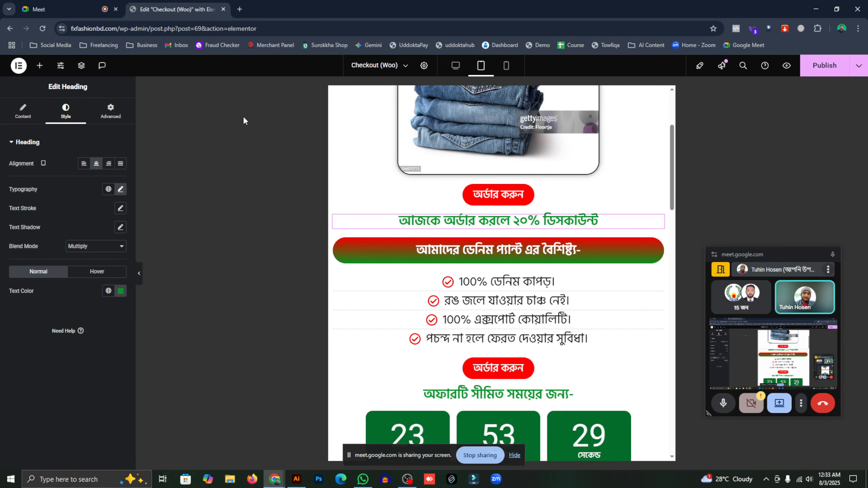
- Open the Behance portfolio from the Freelancing bookmarks and the SabujSheba Agro Care project
left_click(239, 10)
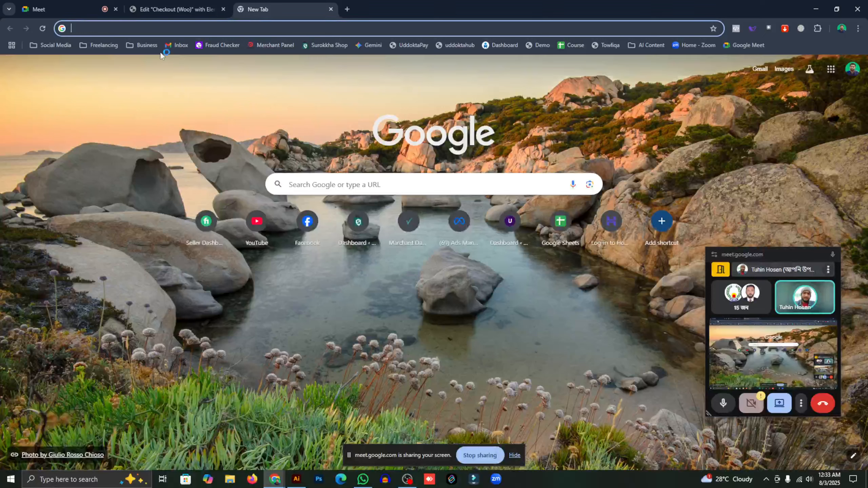
left_click(150, 48)
mouse_move(100, 46)
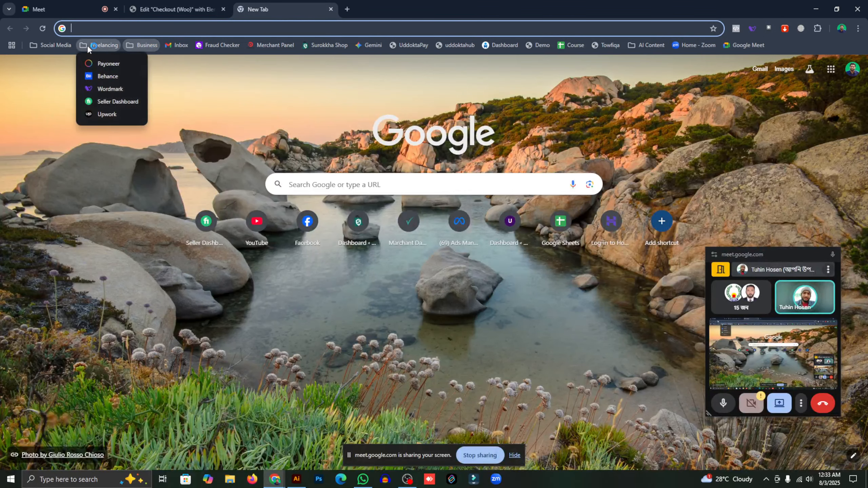
left_click(108, 77)
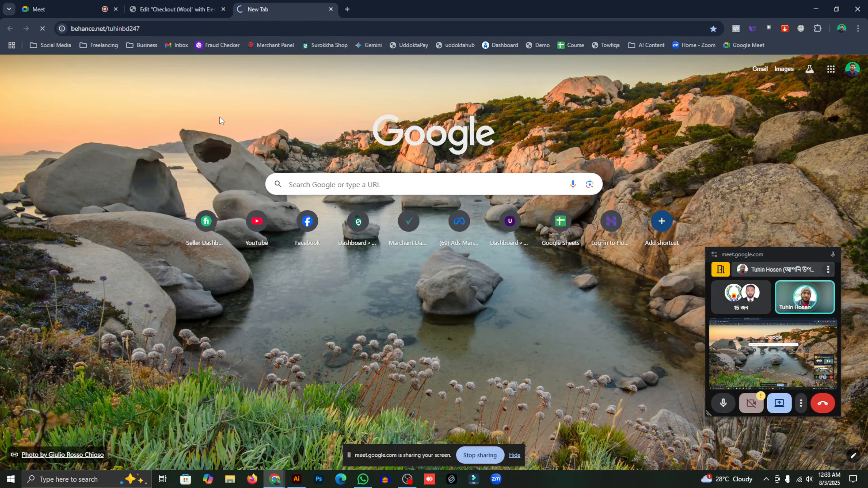
scroll(223, 203, "down", 4)
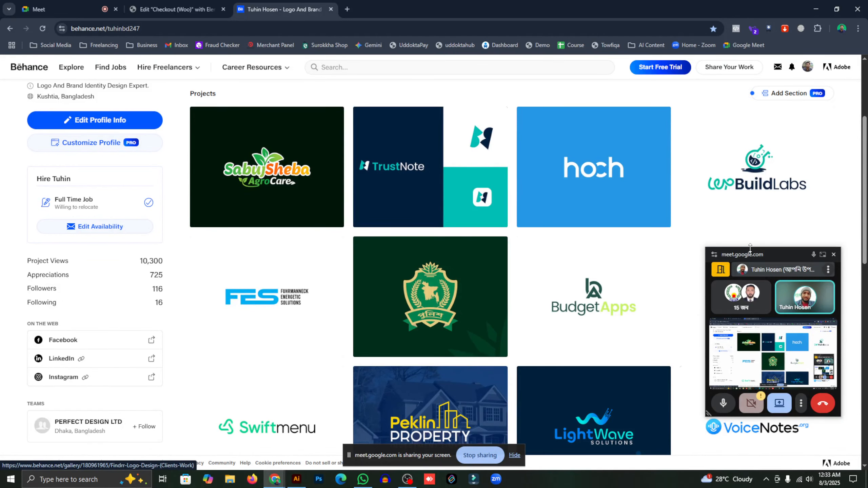
left_click_drag(750, 259, 781, 463)
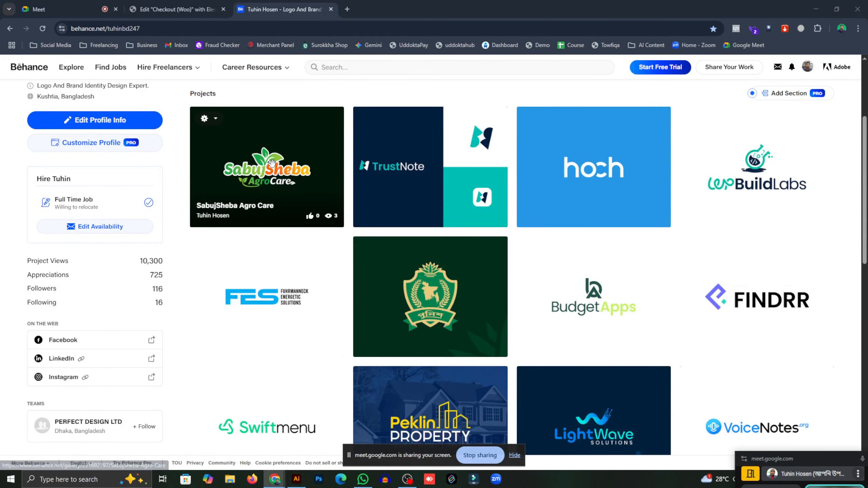
left_click(273, 164)
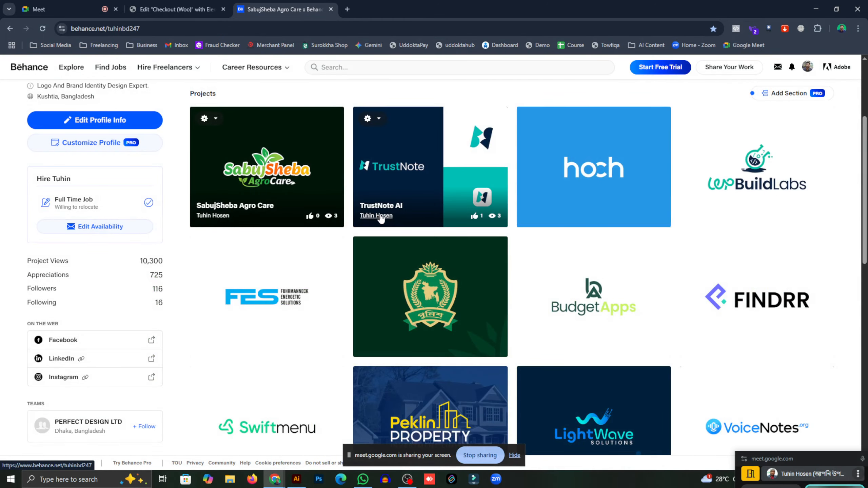
- Scroll through the SabujSheba Agro Care project images, then go back to the Checkout (Woo) editor
scroll(380, 217, "down", 3)
scroll(440, 227, "up", 3)
scroll(632, 219, "down", 6)
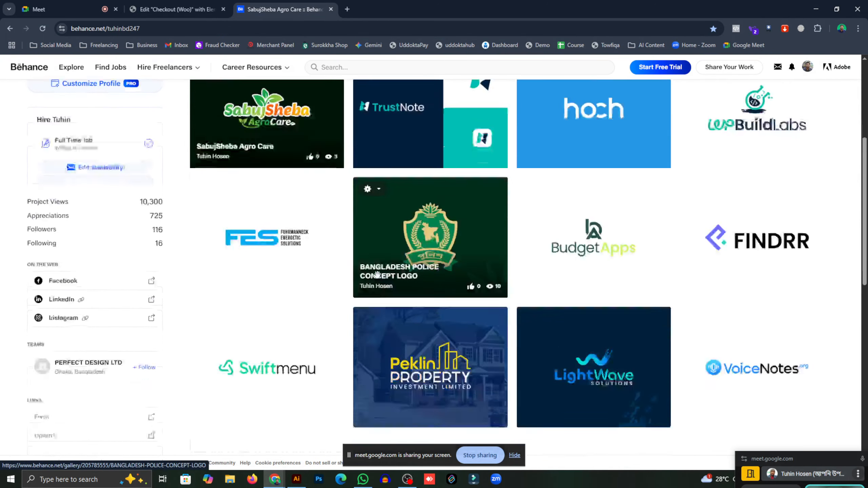
scroll(267, 190, "down", 5)
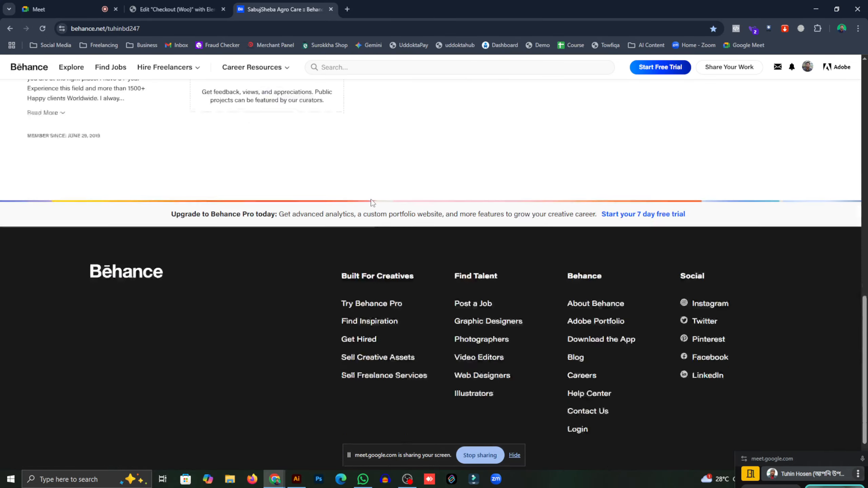
scroll(428, 253, "down", 6)
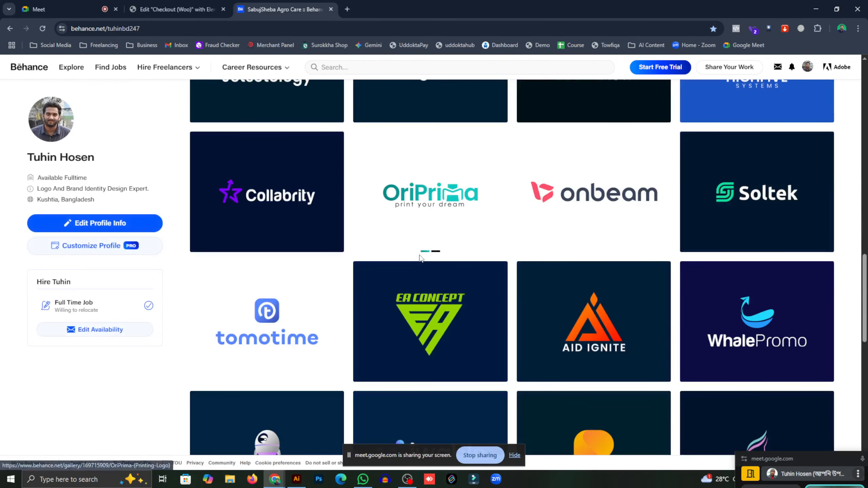
scroll(459, 247, "up", 15)
scroll(455, 253, "up", 3)
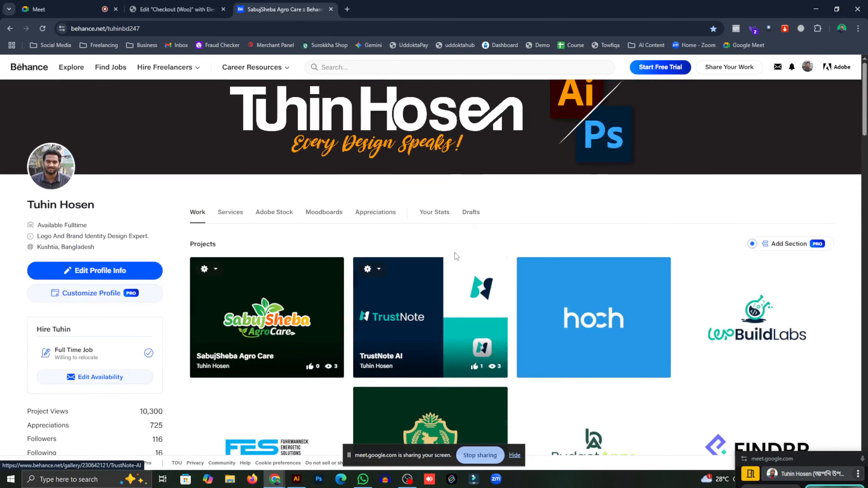
scroll(454, 256, "down", 5)
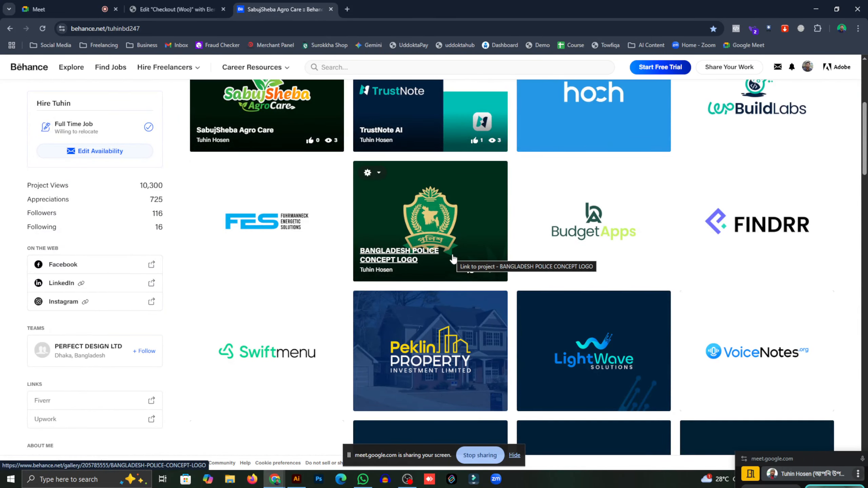
scroll(444, 281, "down", 10)
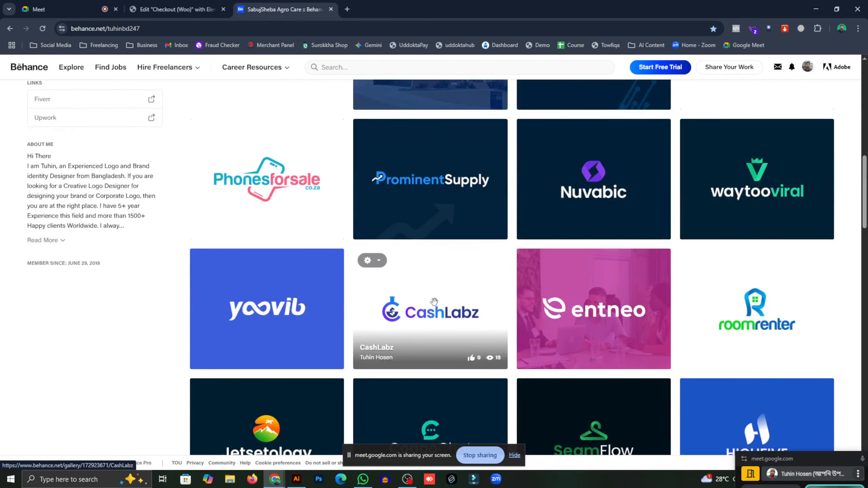
scroll(434, 302, "down", 5)
scroll(396, 293, "down", 5)
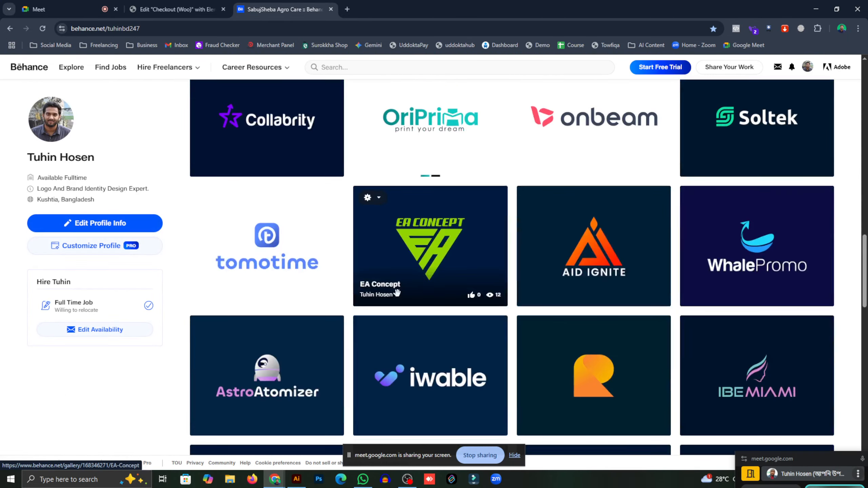
scroll(375, 273, "down", 5)
scroll(397, 267, "up", 20)
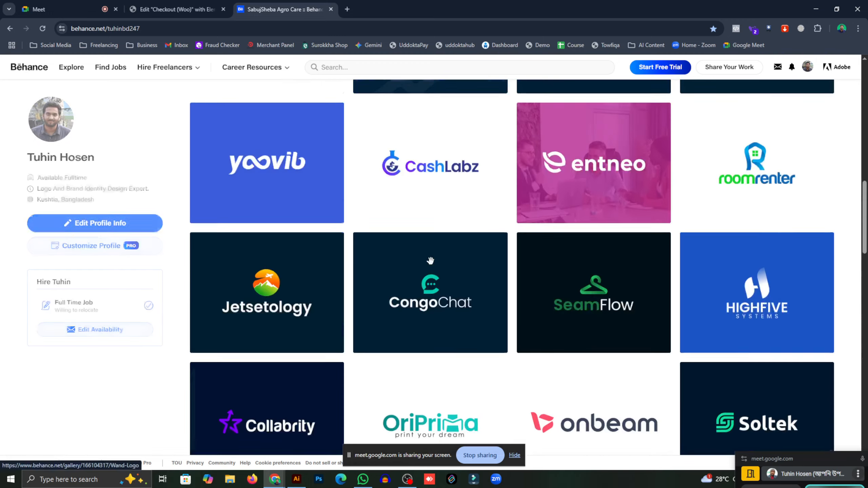
left_click(176, 9)
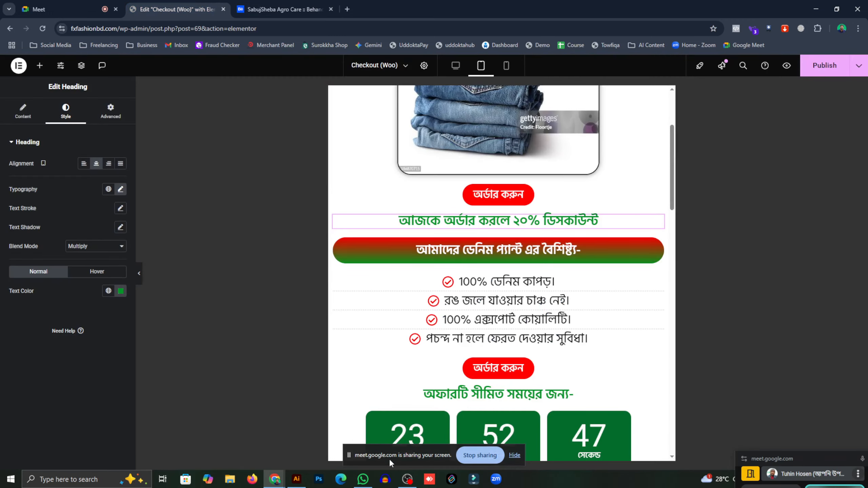
- Switch to Adobe Illustrator showing the 'Sobuj Shefa Agro care.ai' logo file
left_click(296, 479)
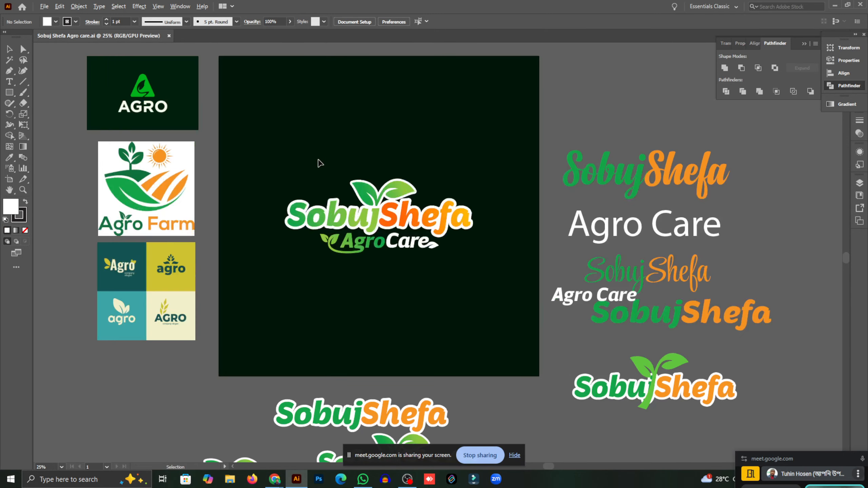
- Close the Sobuj Shefa Agro care document and create a new 3000 x 2000 px document
scroll(319, 161, "up", 1)
scroll(321, 161, "down", 3)
scroll(245, 140, "up", 5)
scroll(220, 138, "down", 4)
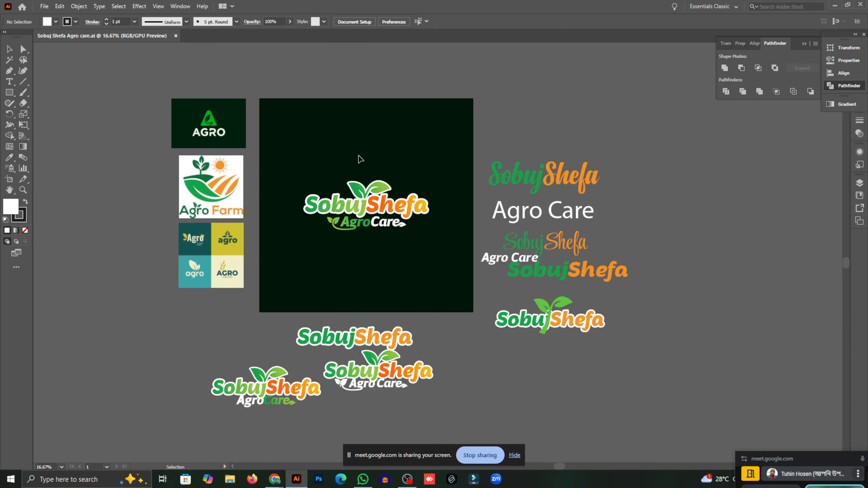
scroll(360, 159, "up", 2)
scroll(358, 159, "down", 1)
scroll(341, 159, "up", 1)
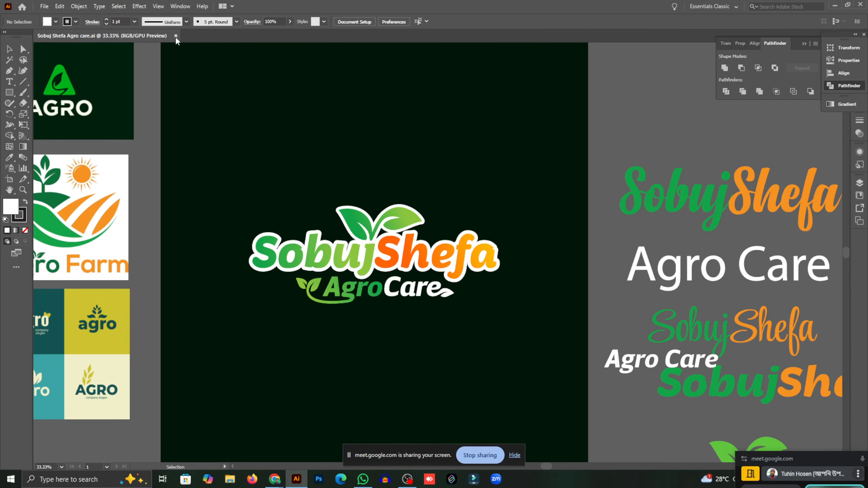
left_click(175, 35)
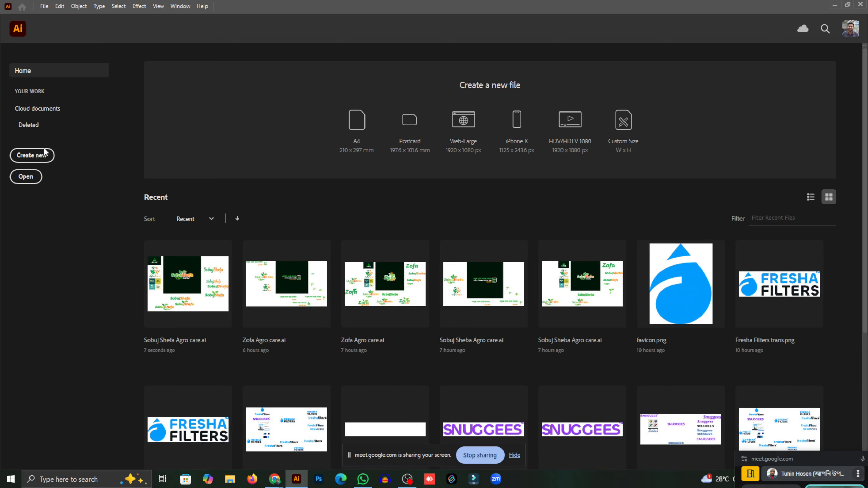
left_click(32, 155)
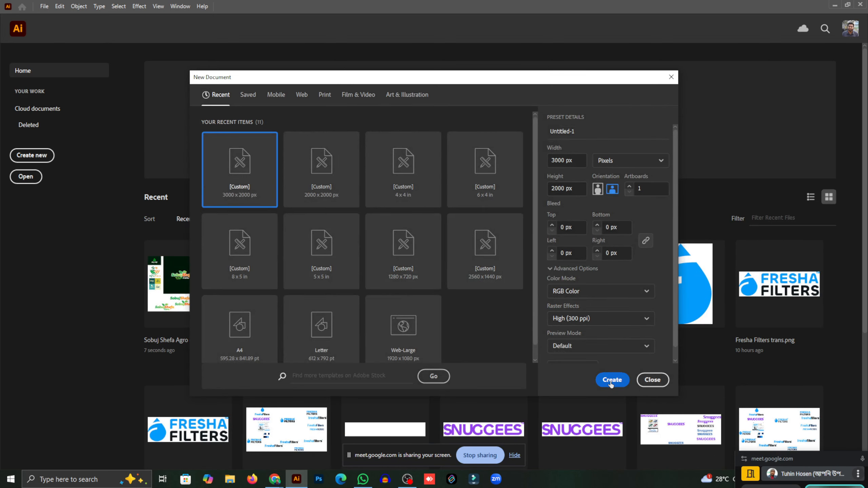
left_click(611, 380)
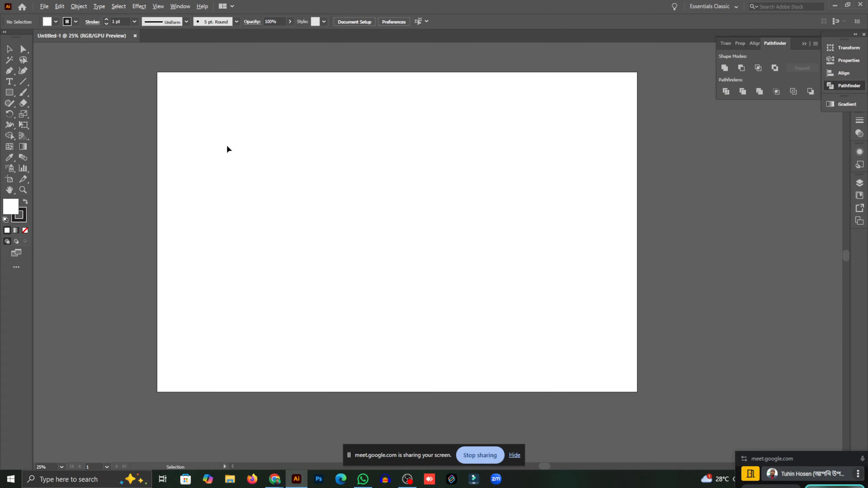
- Add placeholder text, enlarge it, centre it on the artboard, and keep its fill black after trying red
left_click(10, 81)
scroll(362, 235, "up", 1)
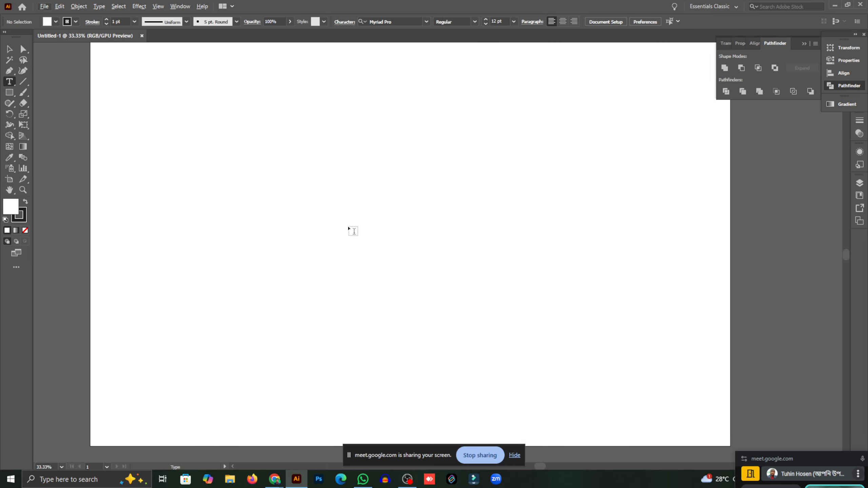
scroll(351, 230, "down", 1)
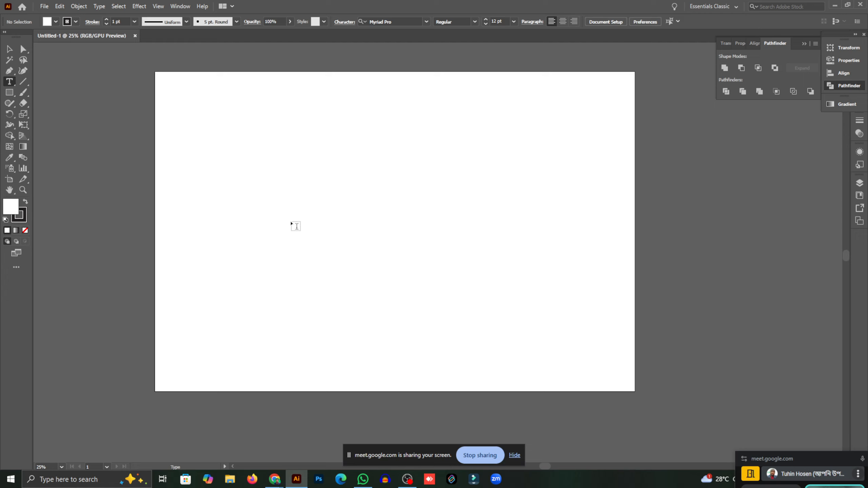
left_click(346, 222)
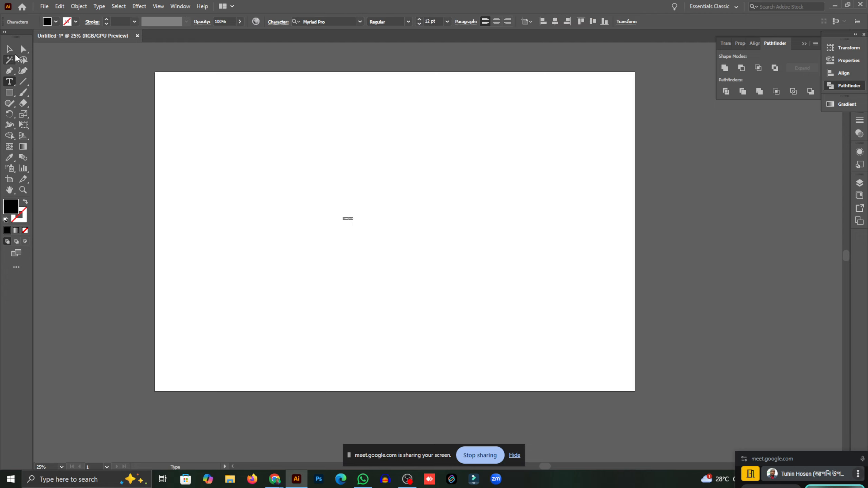
key("Escape")
left_click_drag(356, 225, 446, 239)
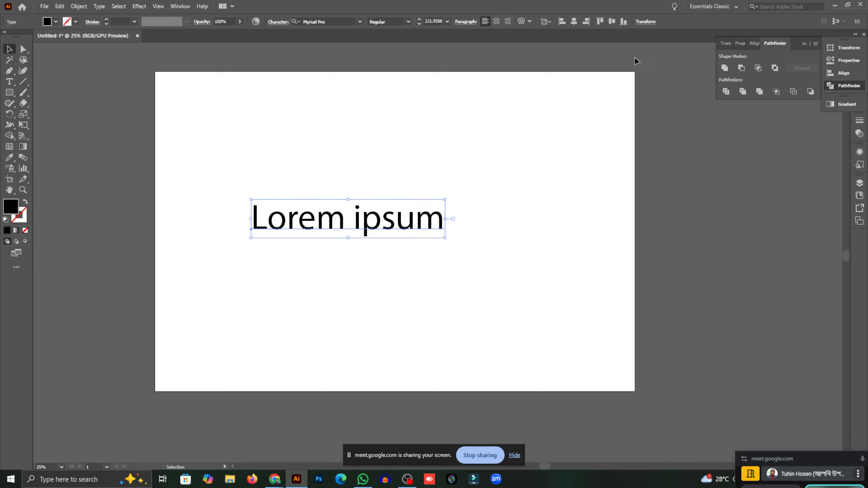
left_click(574, 21)
left_click(612, 21)
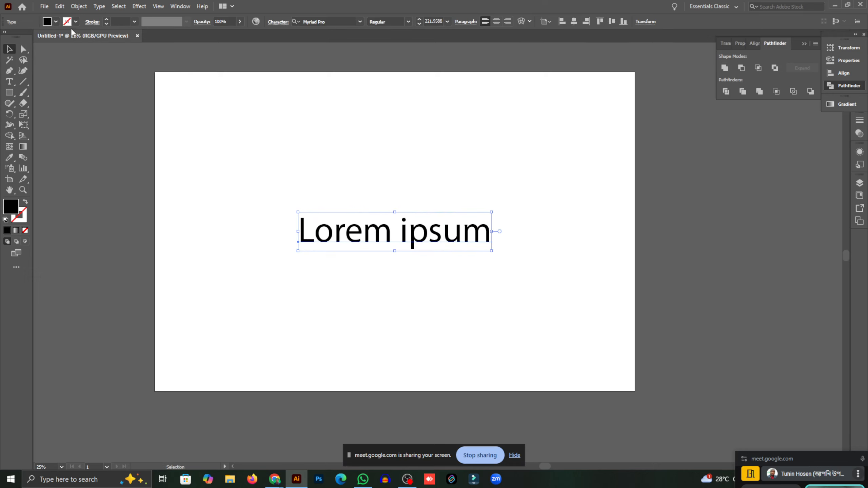
left_click(55, 22)
left_click(32, 37)
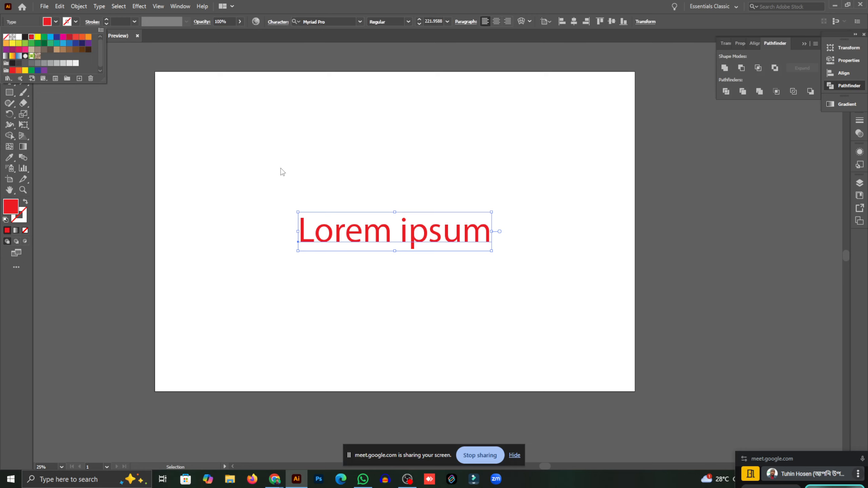
key("Escape")
left_click(56, 22)
left_click(25, 38)
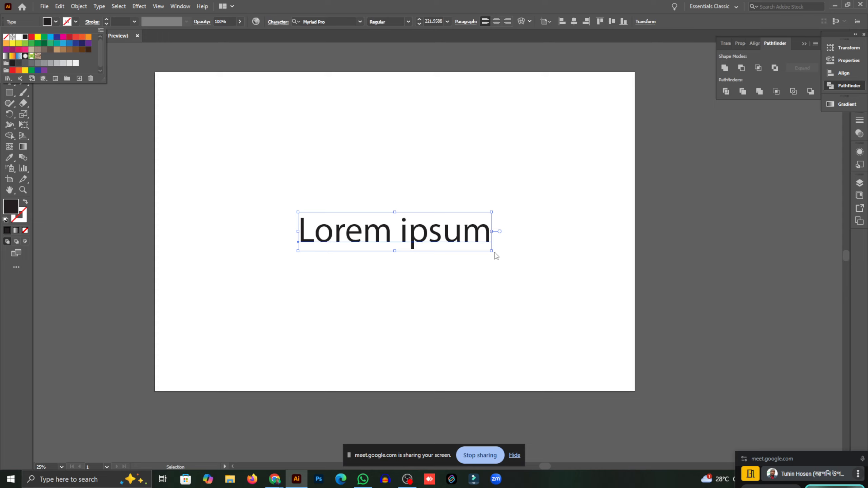
- Replace the placeholder with 'আজকে অর্ডার করলে ২০% ডিসকাউন্ট' and move it to the artboard's upper half
key("Escape")
triple_click(451, 235)
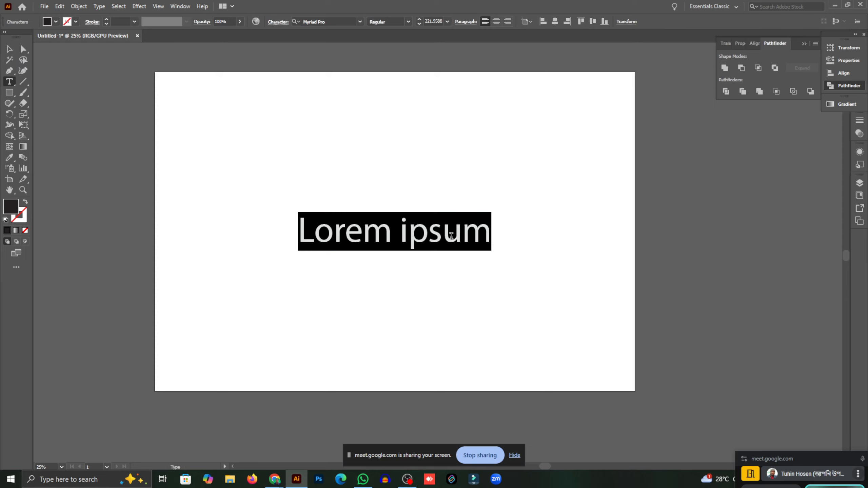
key("BackSpace")
type("ajke")
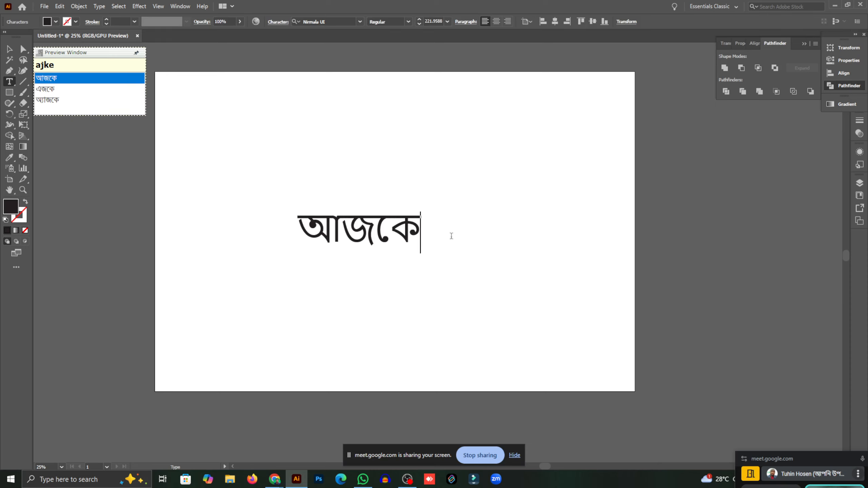
type(" orrDa")
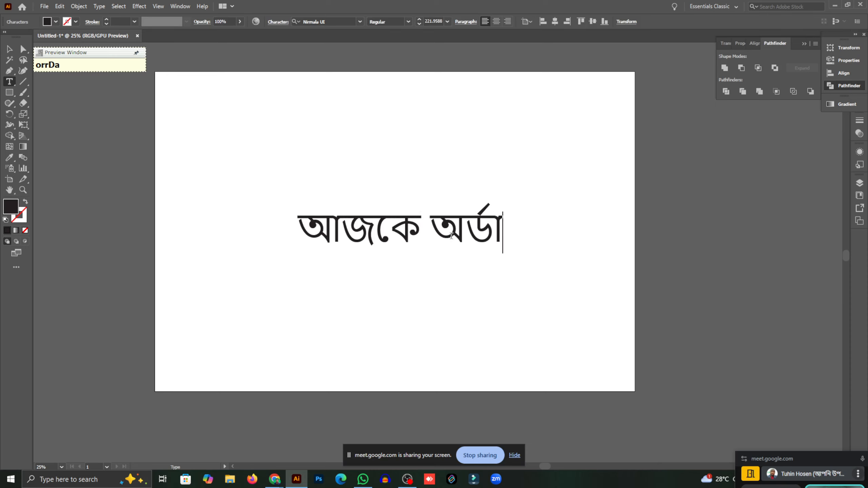
type("r korle")
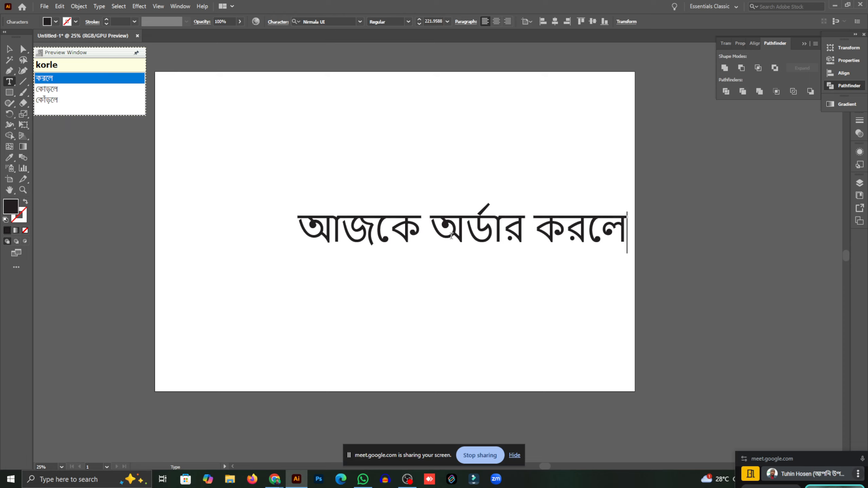
type(" 20")
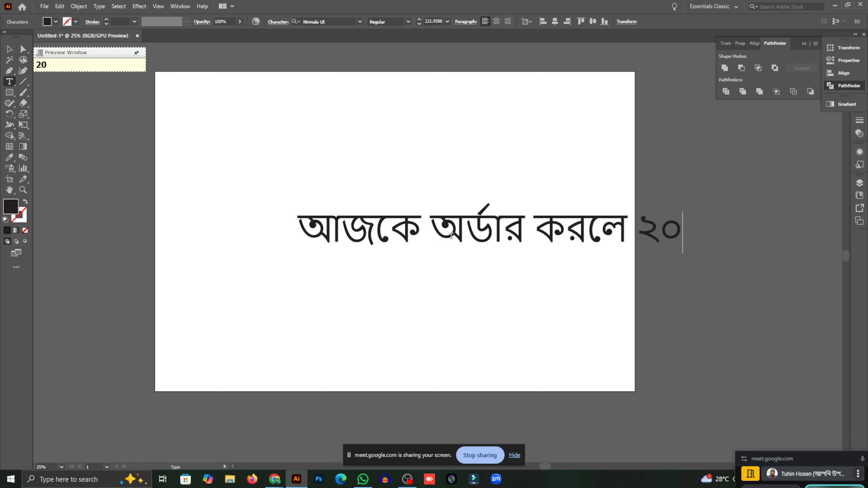
type("% Diso")
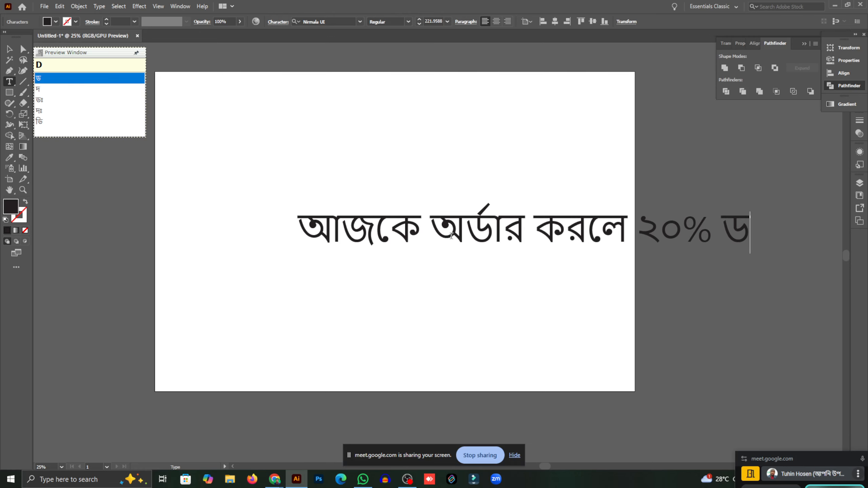
type("kaunT")
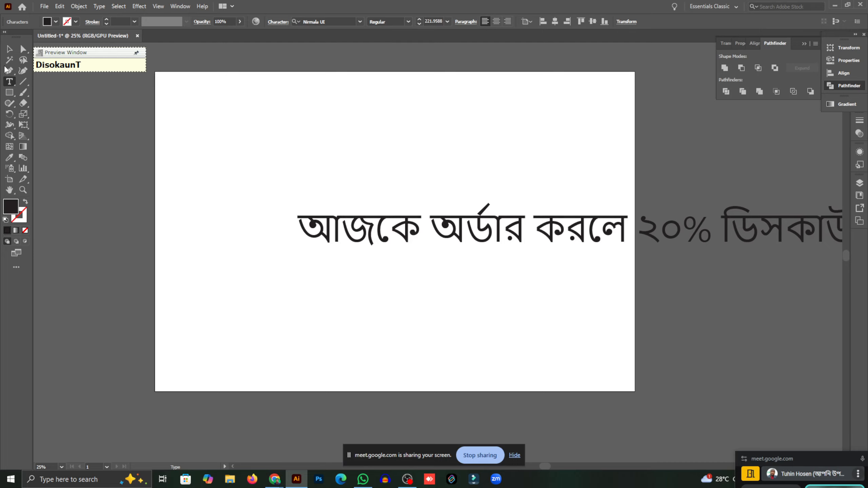
key("Escape")
scroll(272, 181, "down", 2)
left_click_drag(313, 211, 232, 198)
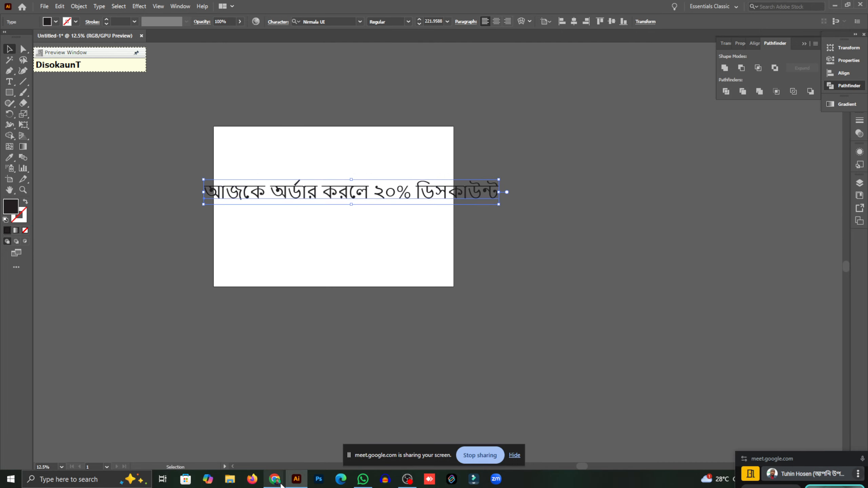
mouse_move(275, 480)
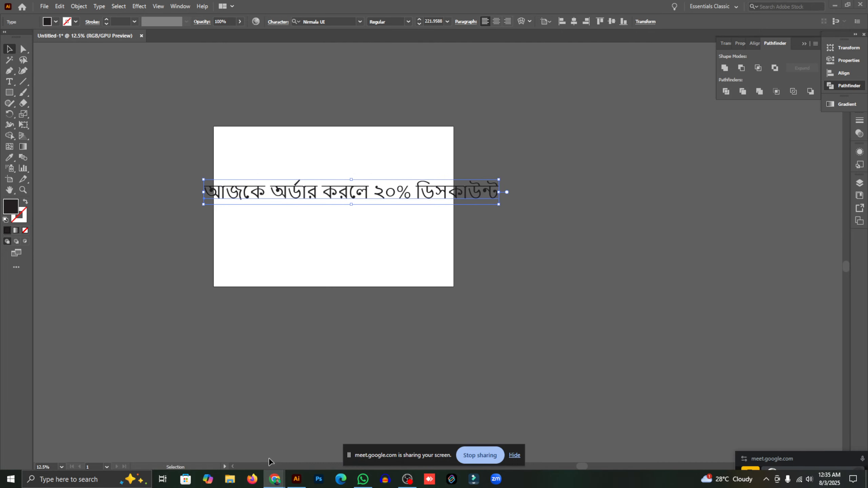
- Delete the 20% discount heading, drop an Image widget in its place, and open Upload files
left_click(835, 5)
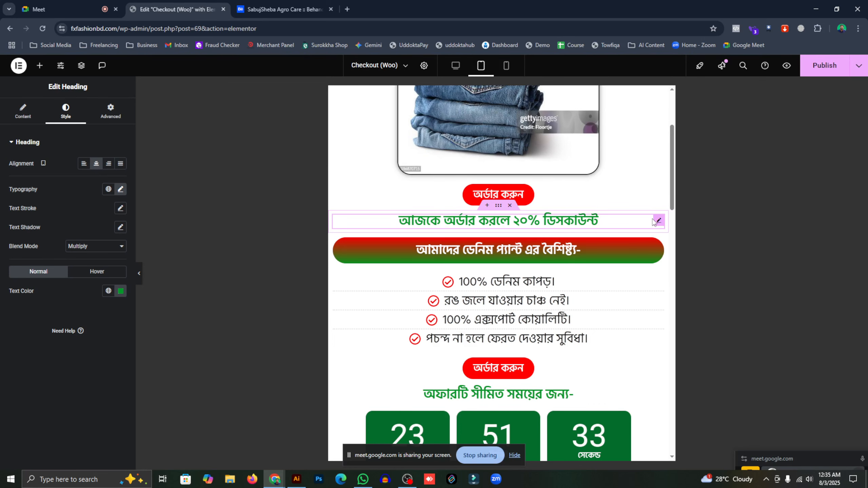
left_click(510, 213)
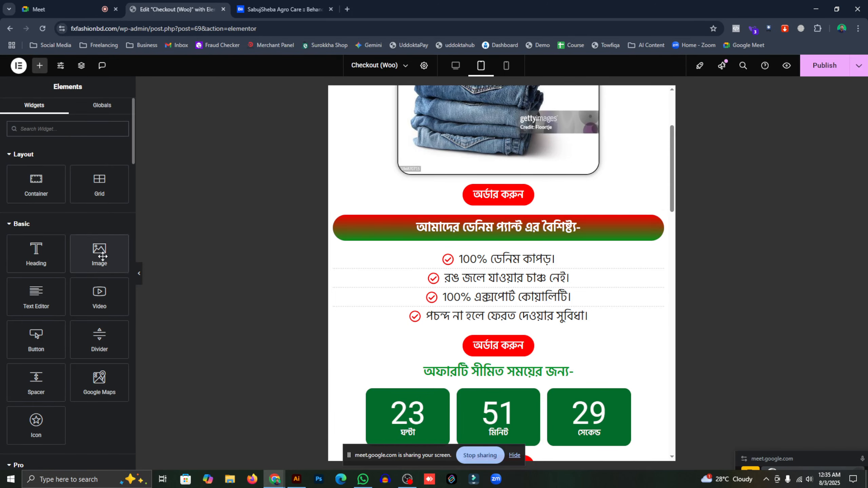
left_click_drag(99, 253, 463, 218)
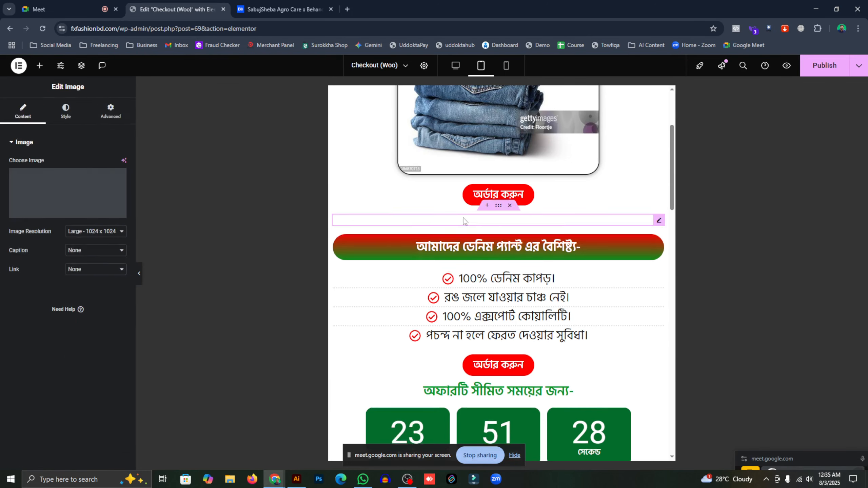
left_click(67, 215)
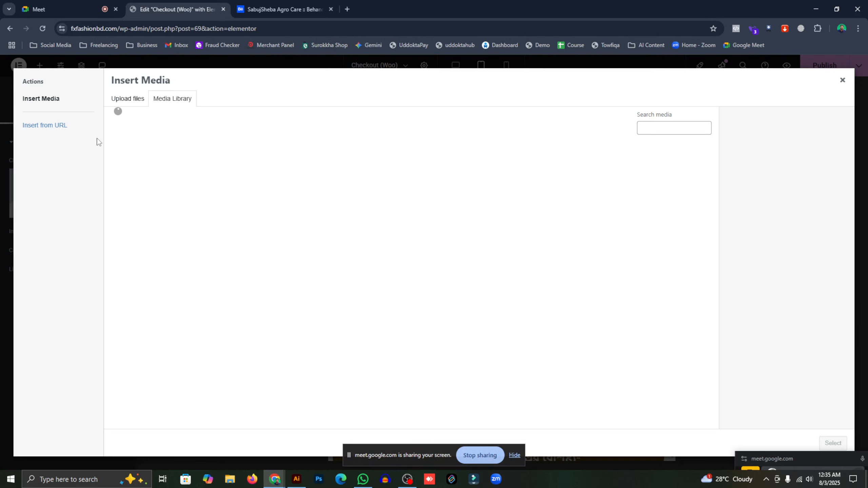
left_click(129, 101)
- In the upload file picker, browse Working Files and the Landing Page File folder, then return to Working Files
left_click(479, 248)
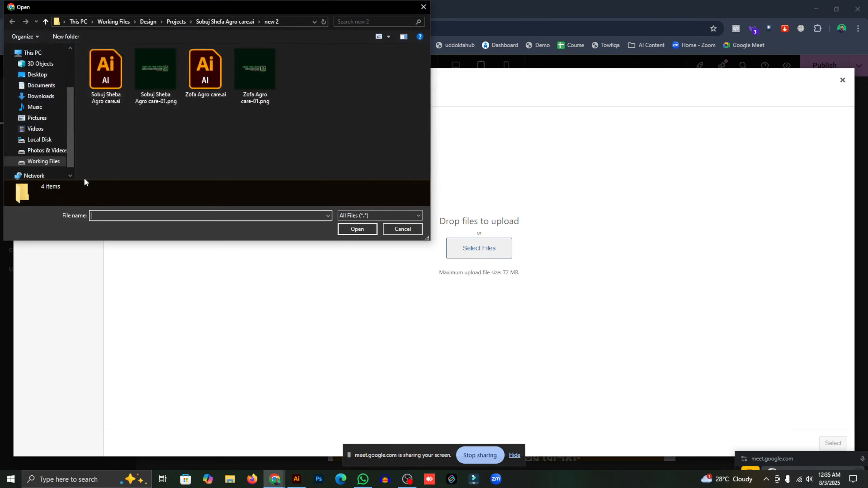
scroll(46, 131, "up", 2)
scroll(46, 131, "down", 2)
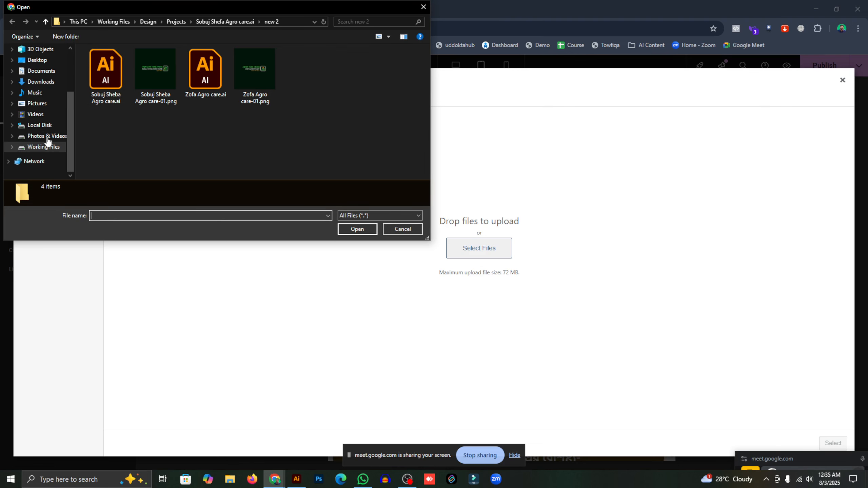
left_click(43, 147)
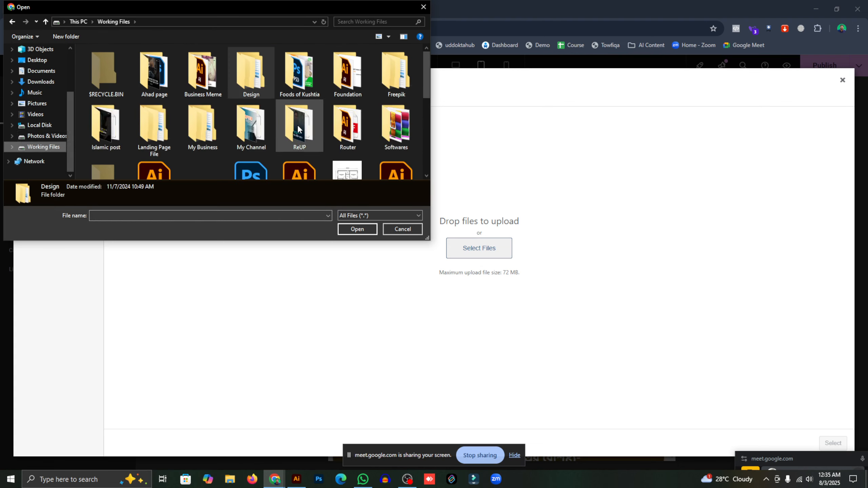
scroll(299, 128, "down", 1)
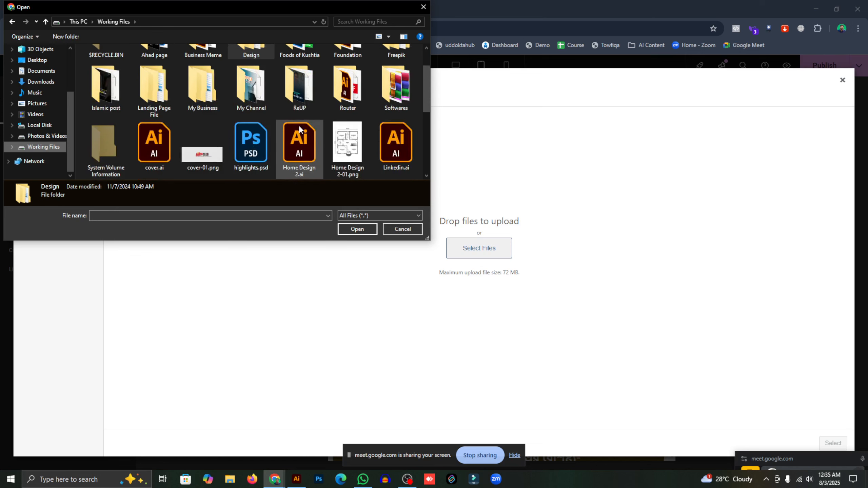
left_click(135, 110)
scroll(181, 110, "up", 1)
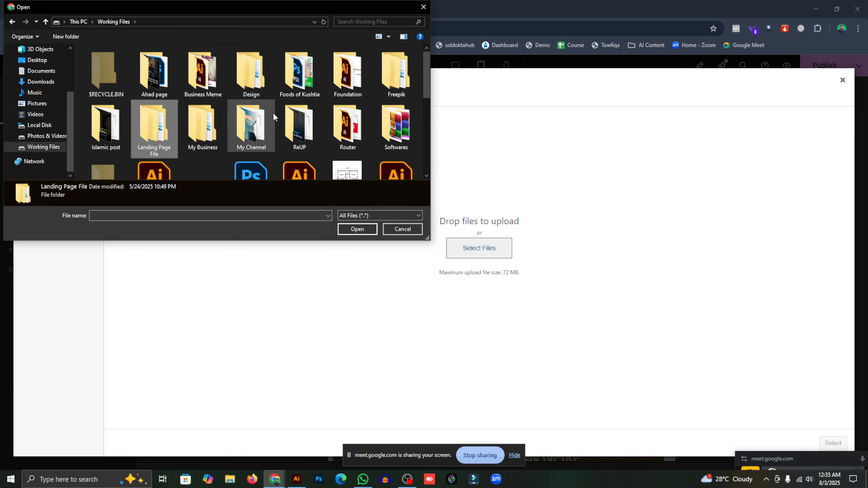
scroll(273, 115, "down", 1)
scroll(275, 113, "up", 1)
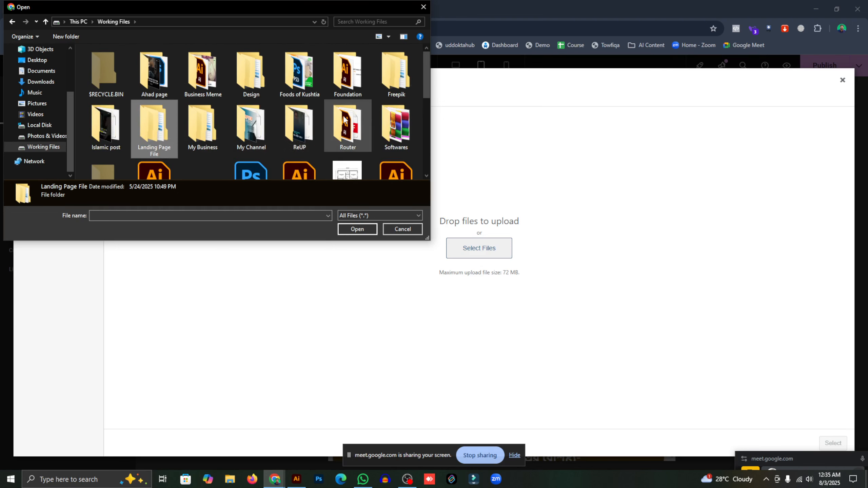
scroll(315, 118, "down", 1)
scroll(171, 123, "up", 1)
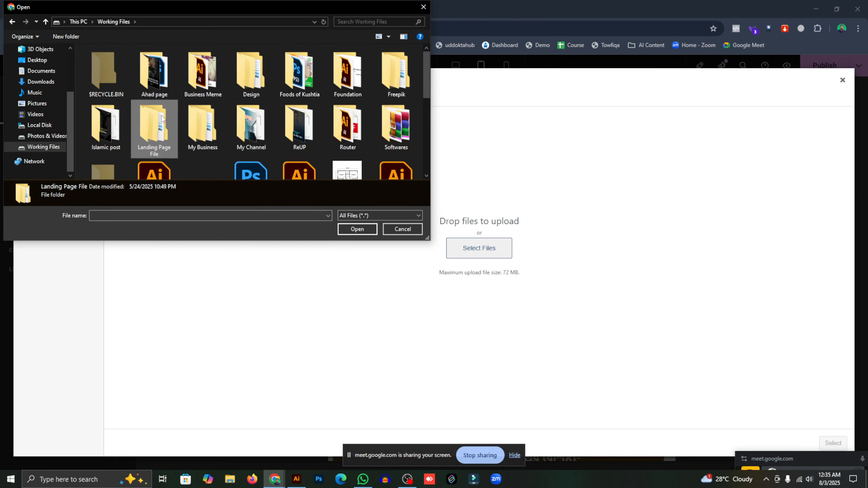
double_click(154, 126)
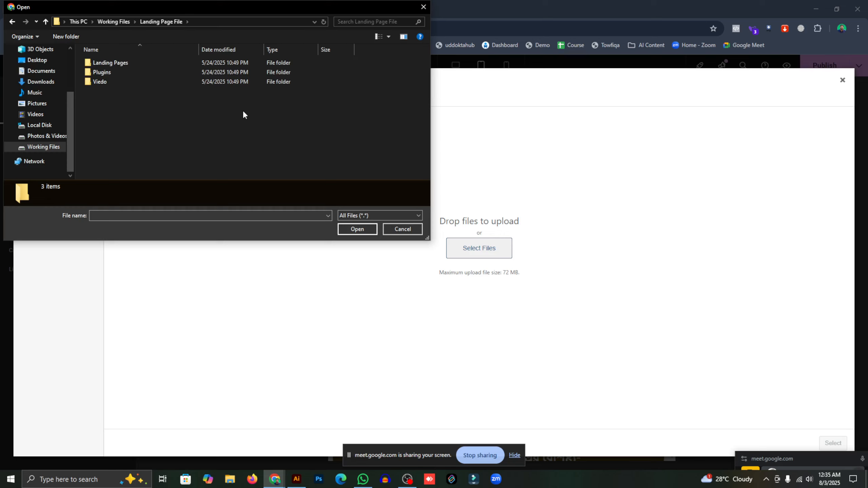
double_click(135, 64)
left_click(135, 64)
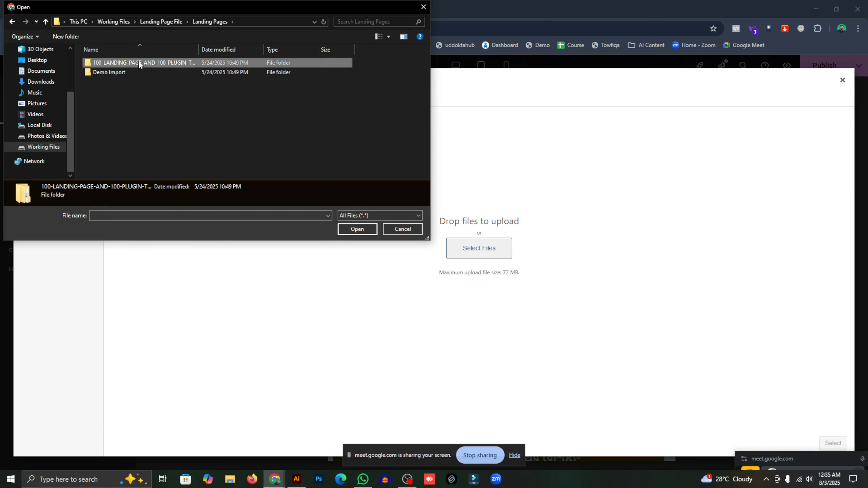
left_click(44, 24)
left_click(44, 25)
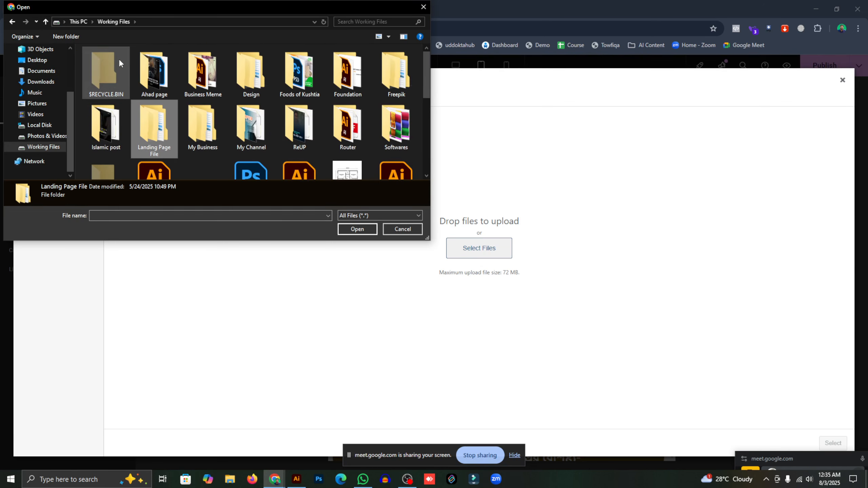
scroll(170, 98, "down", 1)
scroll(170, 98, "down", 1)
scroll(233, 103, "up", 3)
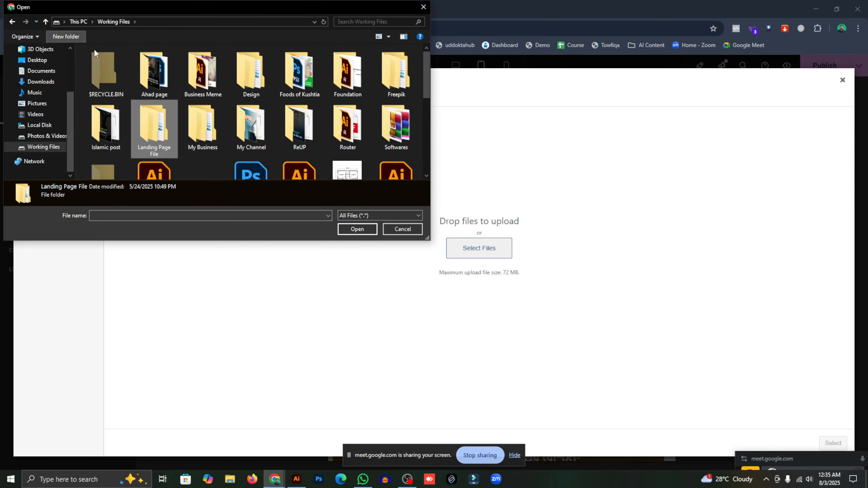
- Open the My Business > Surokkha Shop > Svg folder
double_click(202, 127)
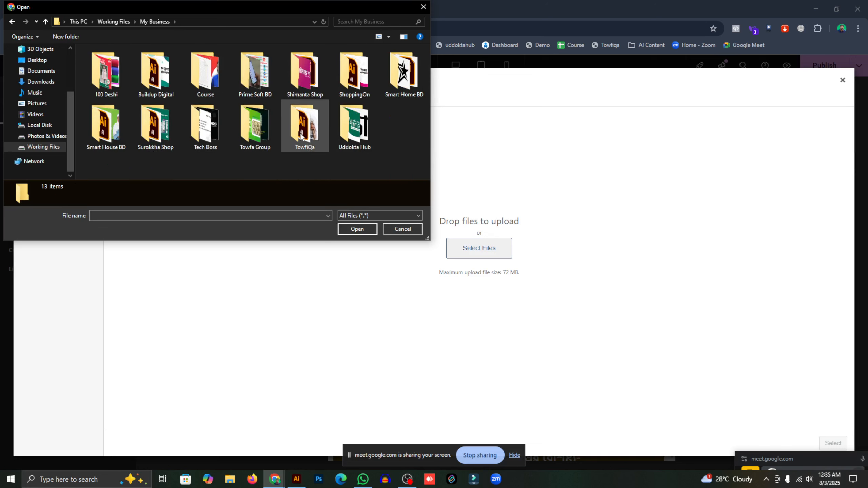
double_click(150, 133)
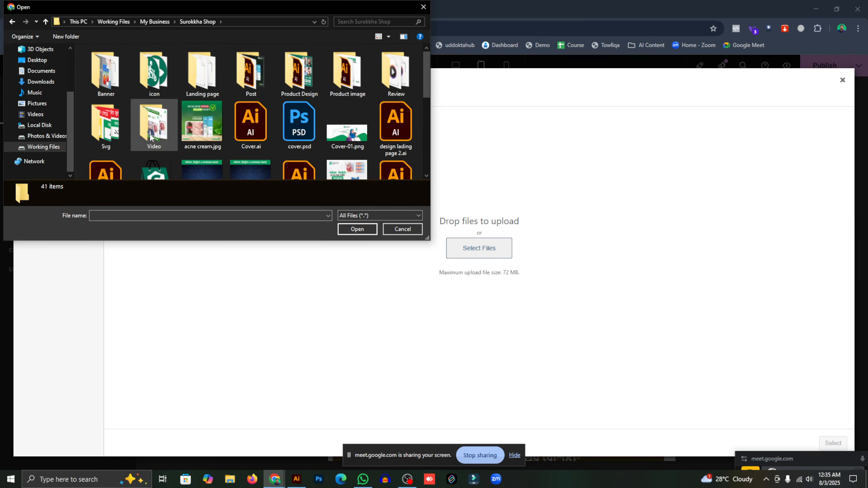
scroll(191, 128, "down", 5)
scroll(236, 122, "up", 1)
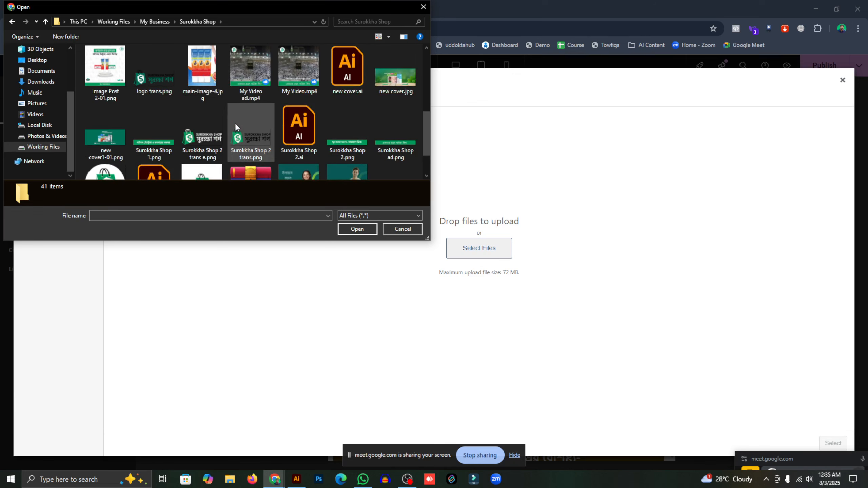
scroll(234, 124, "up", 3)
left_click(107, 82)
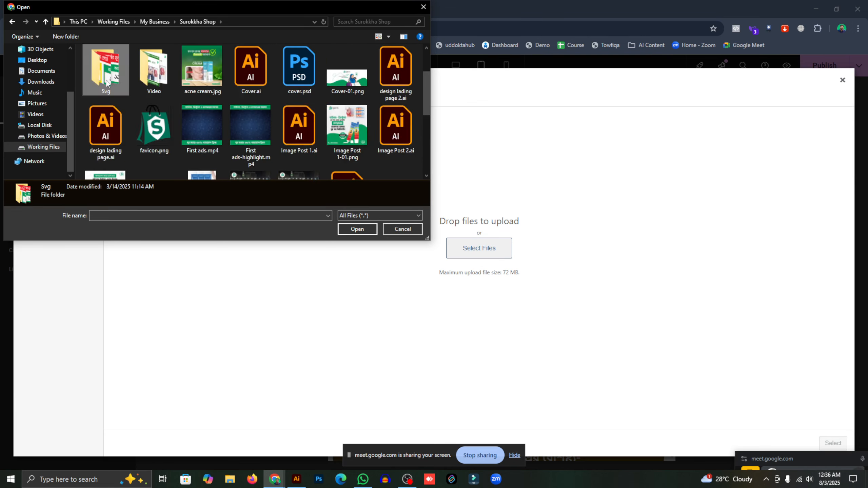
double_click(107, 82)
- Pick free.png from the Svg images and upload it to the media library
scroll(212, 112, "down", 4)
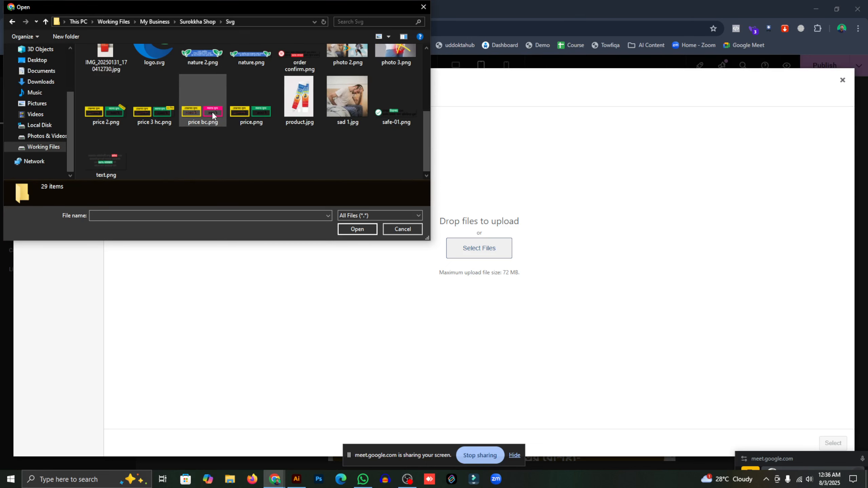
scroll(160, 140, "up", 3)
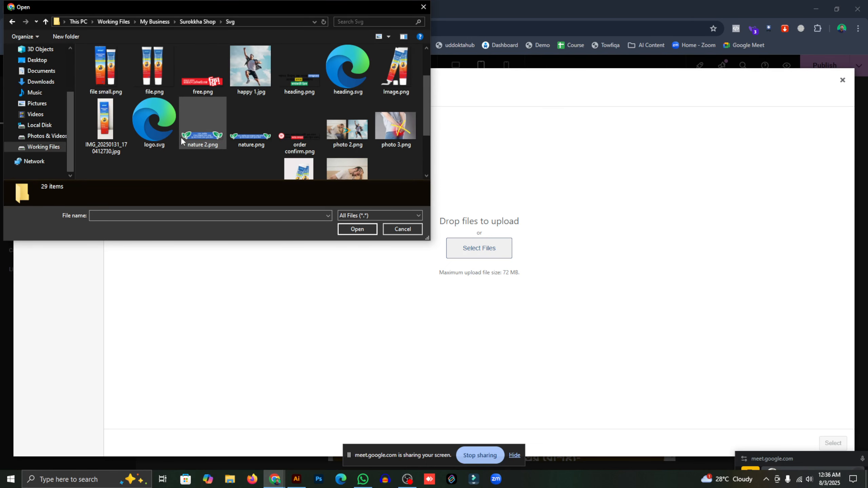
left_click(304, 137)
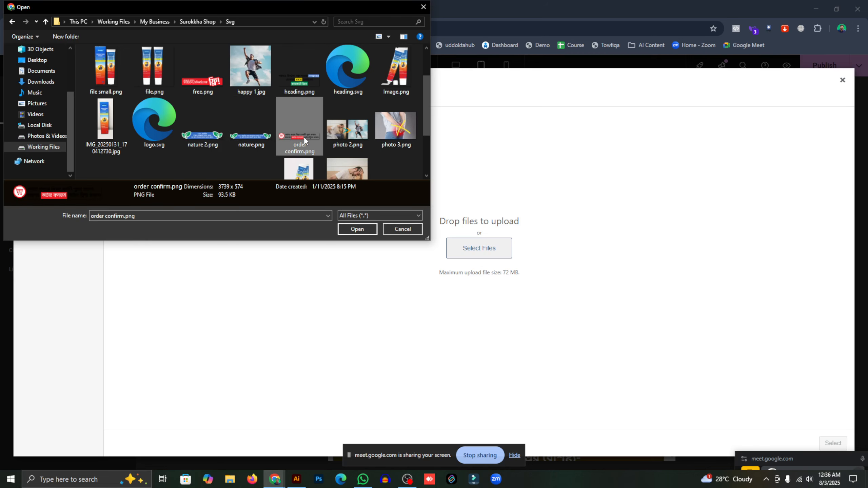
scroll(196, 134, "down", 2)
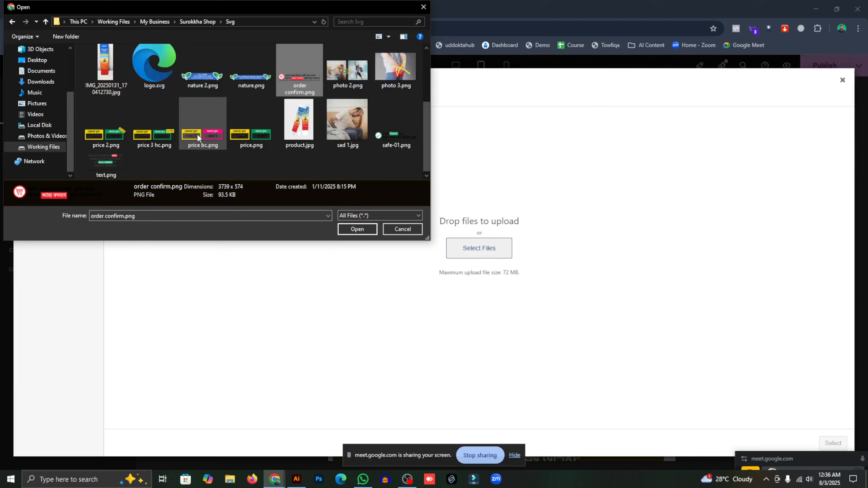
left_click(103, 159)
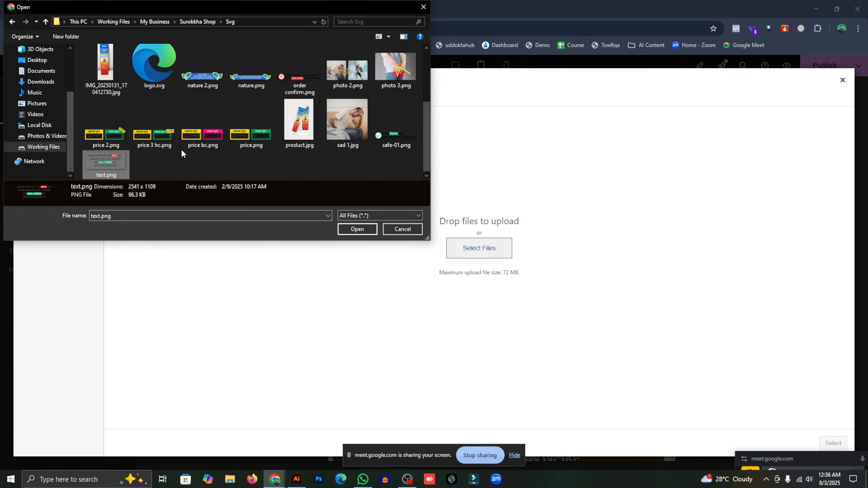
left_click(385, 138)
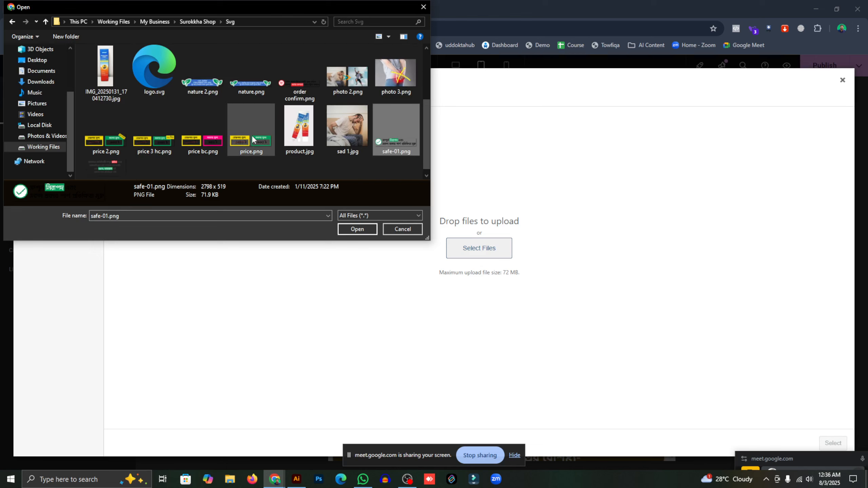
scroll(252, 135, "up", 2)
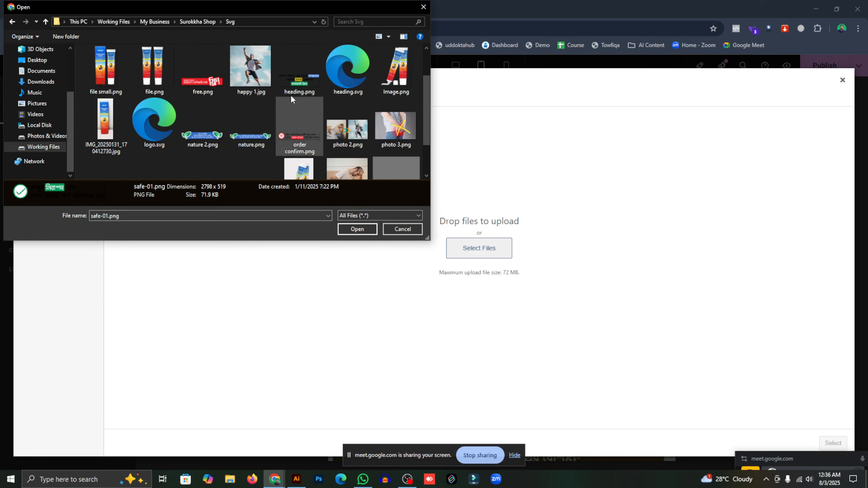
left_click(198, 83)
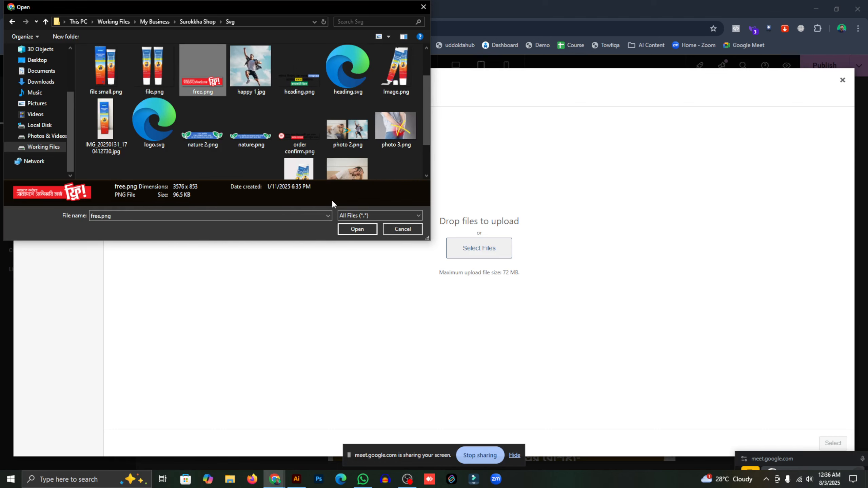
left_click(351, 227)
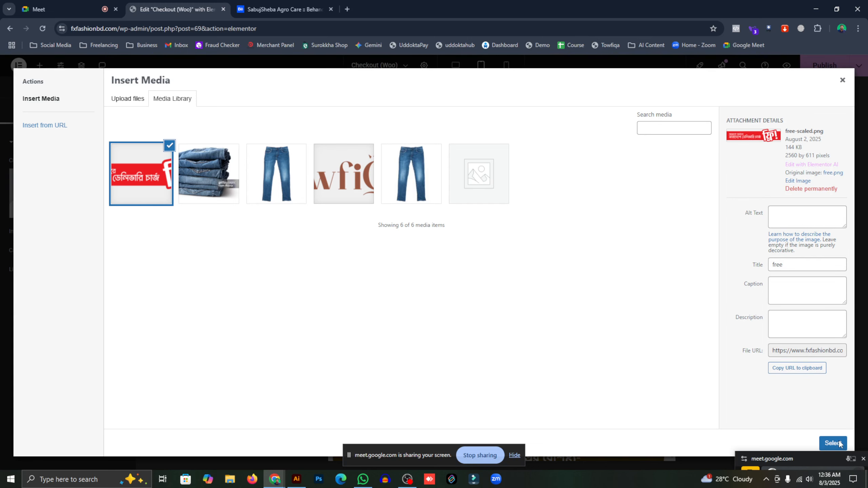
- Insert free-scaled.png into the image widget, set its width to 67%, and publish
left_click(836, 444)
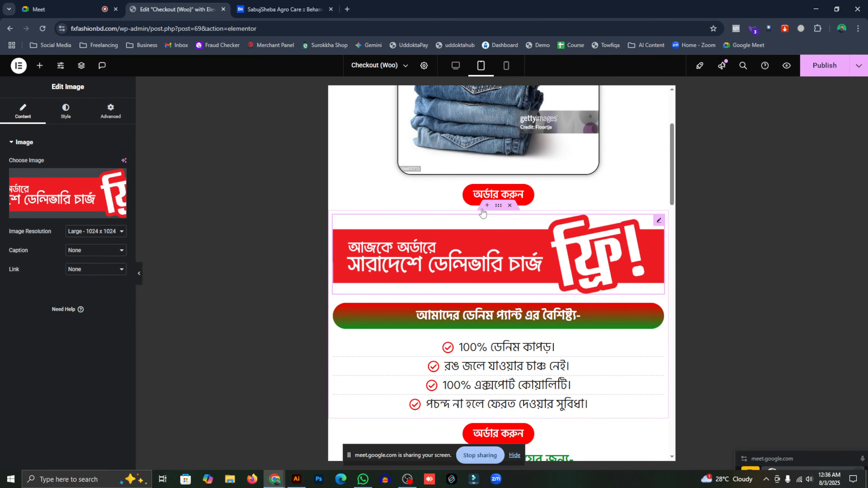
left_click(66, 111)
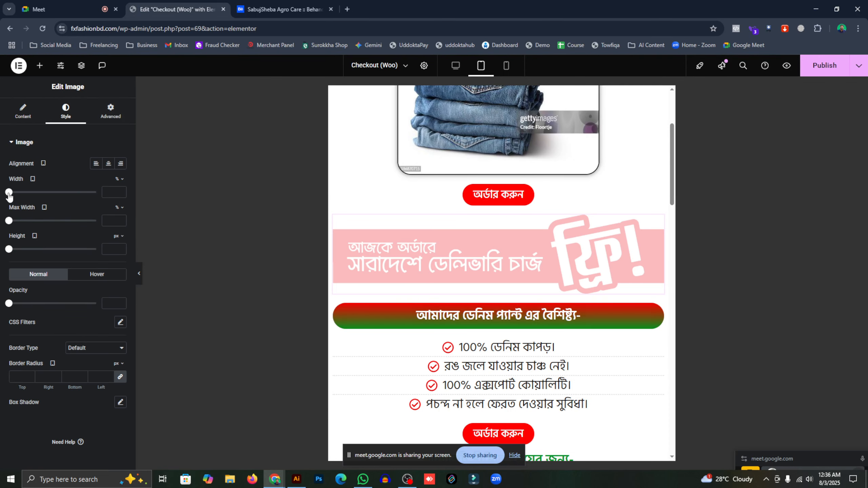
left_click_drag(9, 194, 68, 207)
left_click(824, 66)
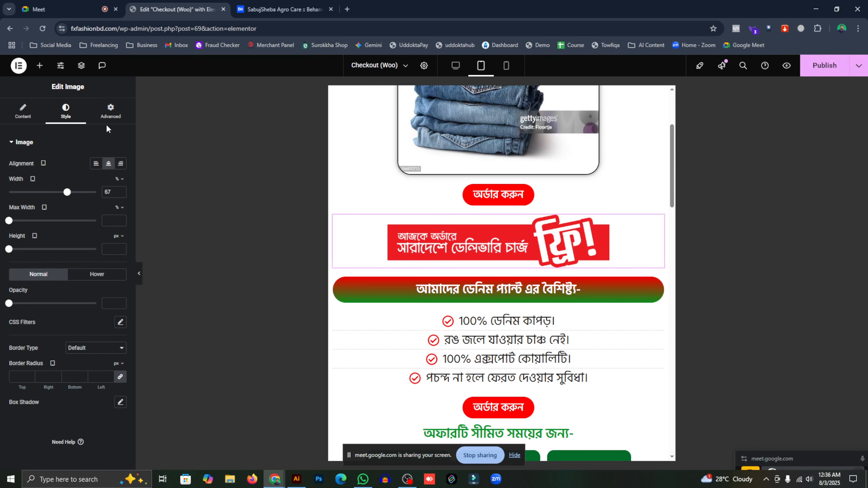
- Set the banner width to 80% in mobile view, publish, and return to tablet preview
left_click(507, 67)
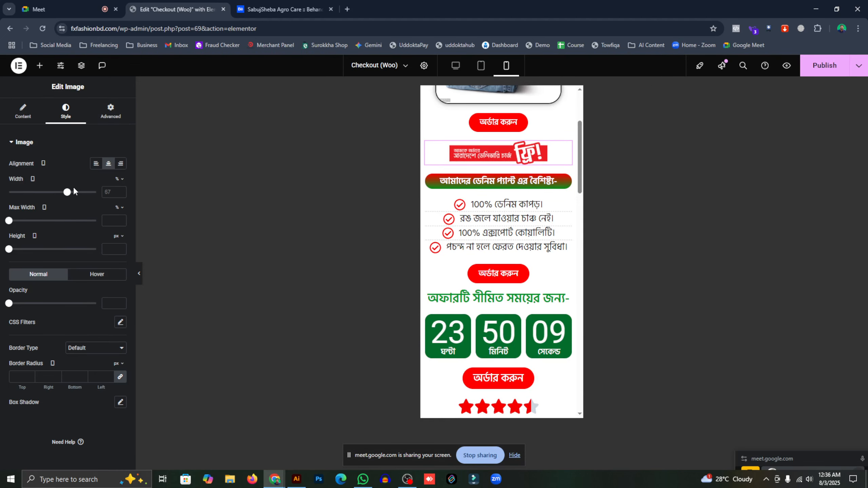
left_click_drag(67, 193, 78, 193)
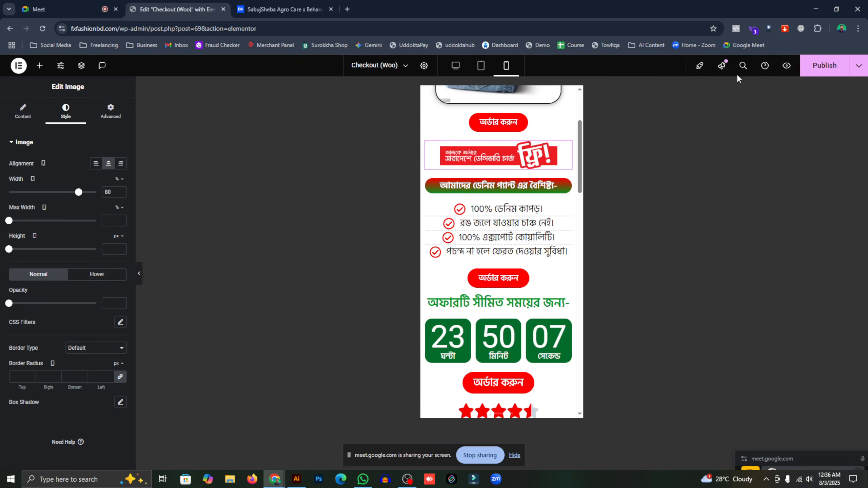
left_click(813, 76)
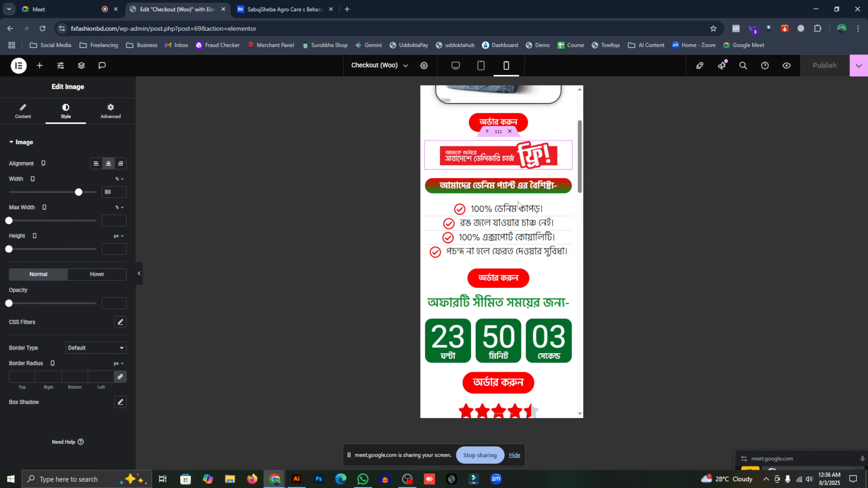
left_click(481, 66)
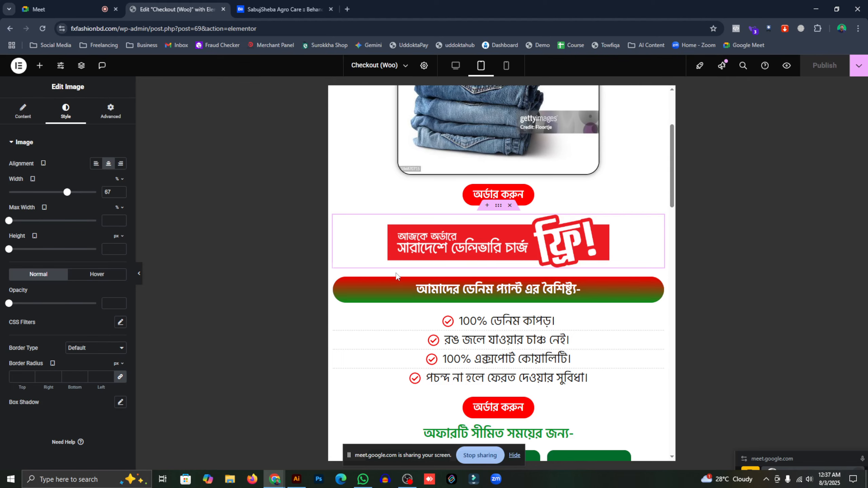
scroll(396, 273, "down", 10)
scroll(539, 261, "down", 4)
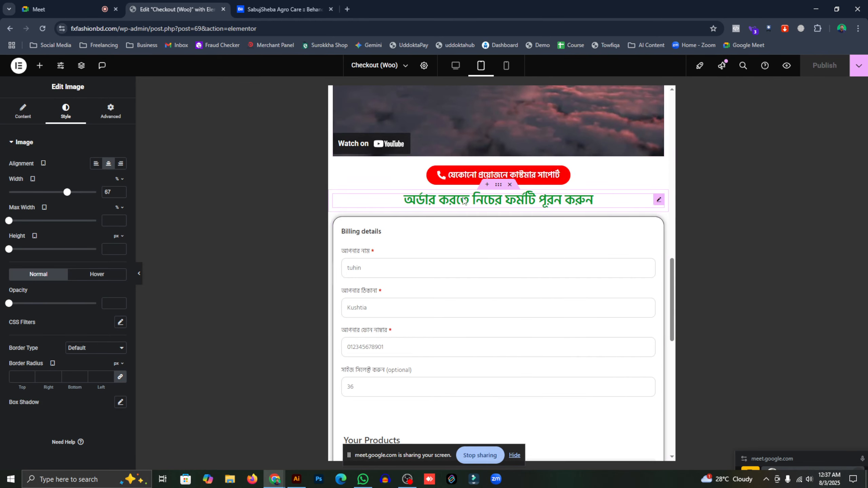
- Delete the fill-in-the-form heading and drop an Image widget in its place
left_click(659, 200)
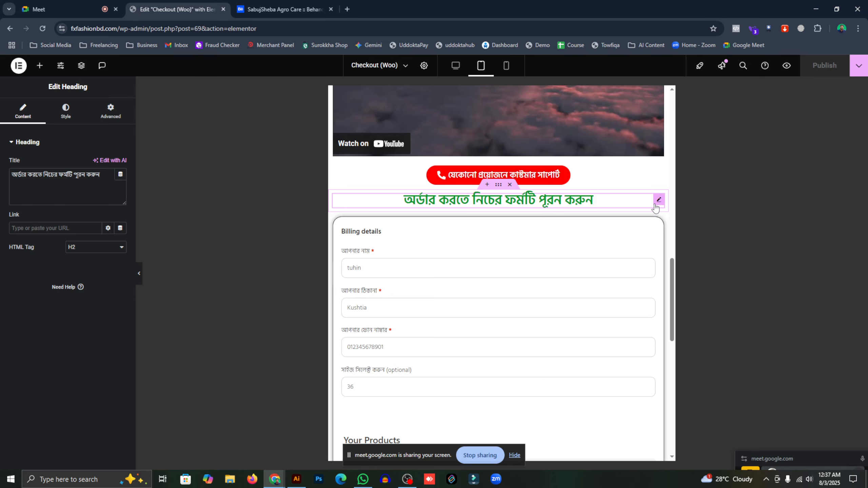
key("Delete")
left_click_drag(99, 253, 494, 233)
scroll(407, 359, "down", 4)
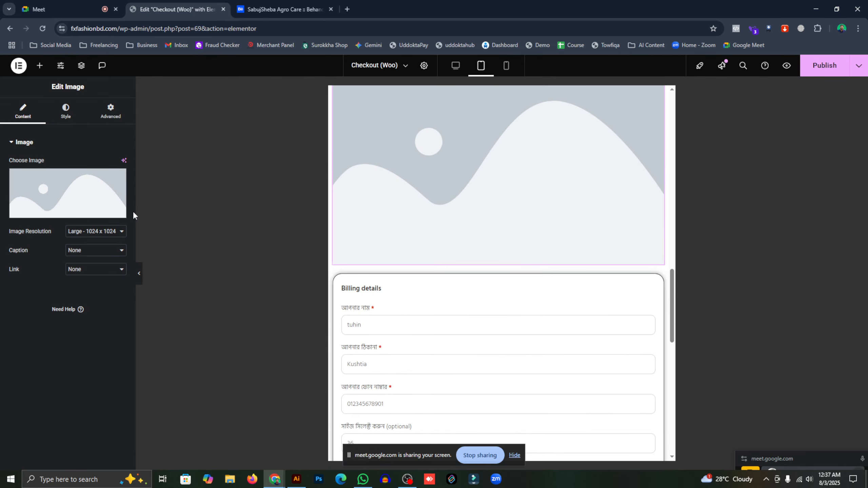
- Upload order confirm.png from the computer and insert it into the image widget
left_click(73, 215)
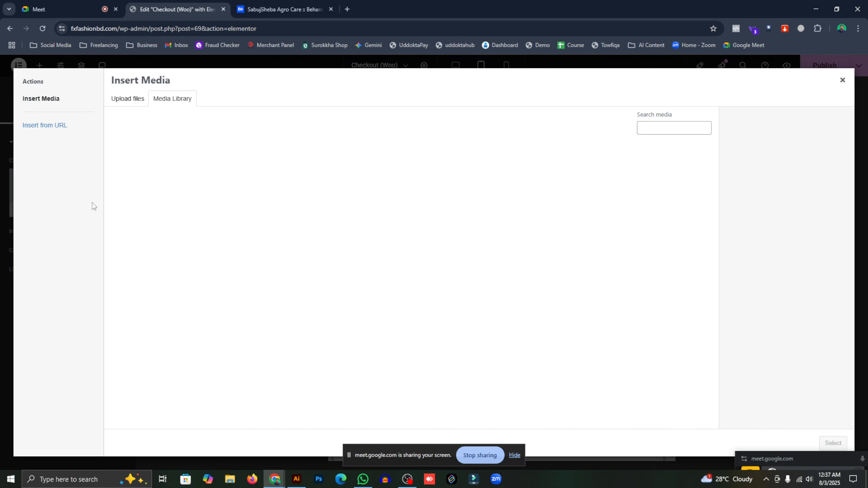
left_click(131, 100)
left_click(451, 249)
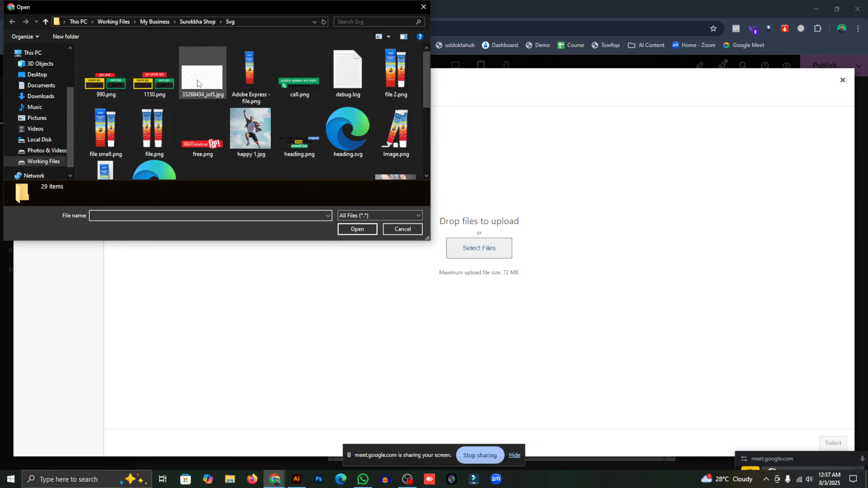
left_click(293, 85)
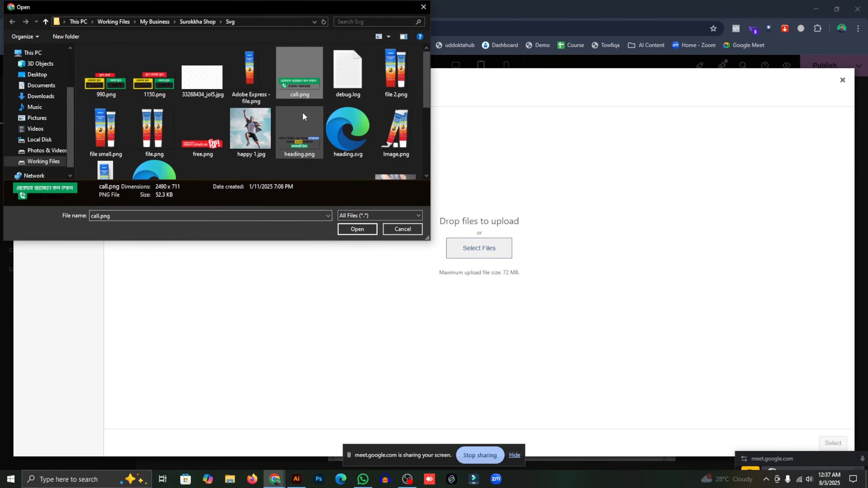
left_click(306, 148)
scroll(306, 151, "down", 1)
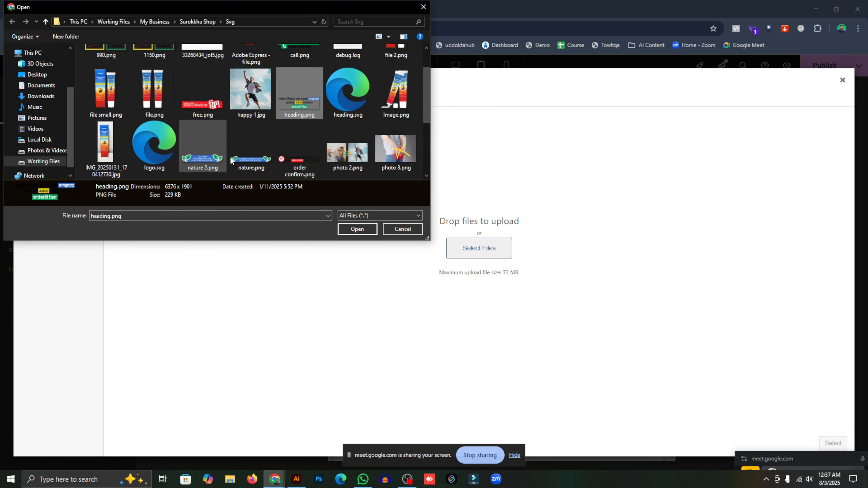
left_click(300, 163)
left_click(357, 229)
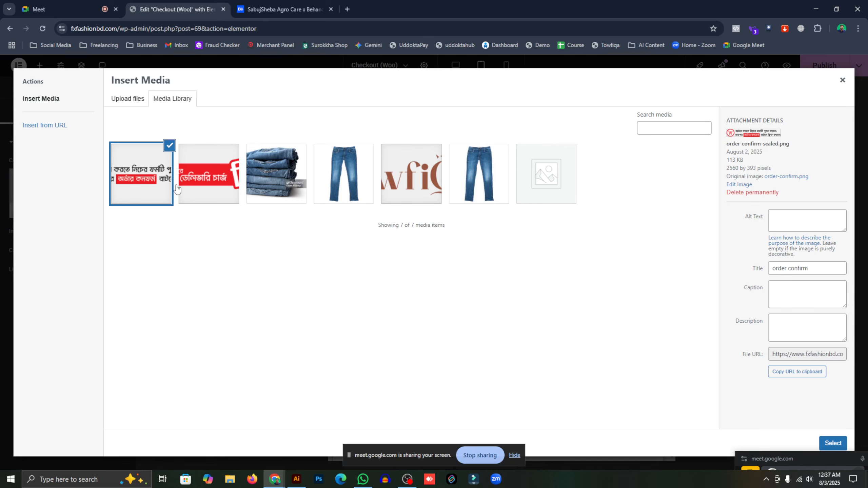
left_click(833, 443)
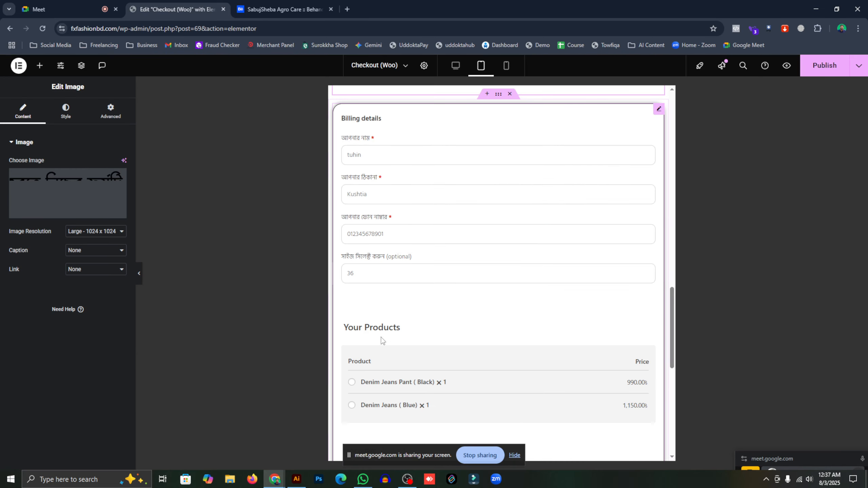
- Set the order-confirm image width to 77% and publish
scroll(429, 227, "up", 3)
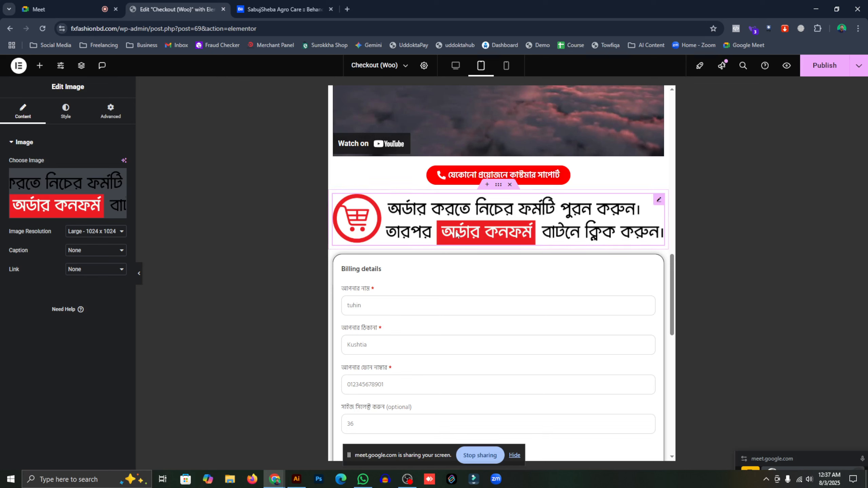
left_click(75, 113)
left_click_drag(10, 192, 80, 207)
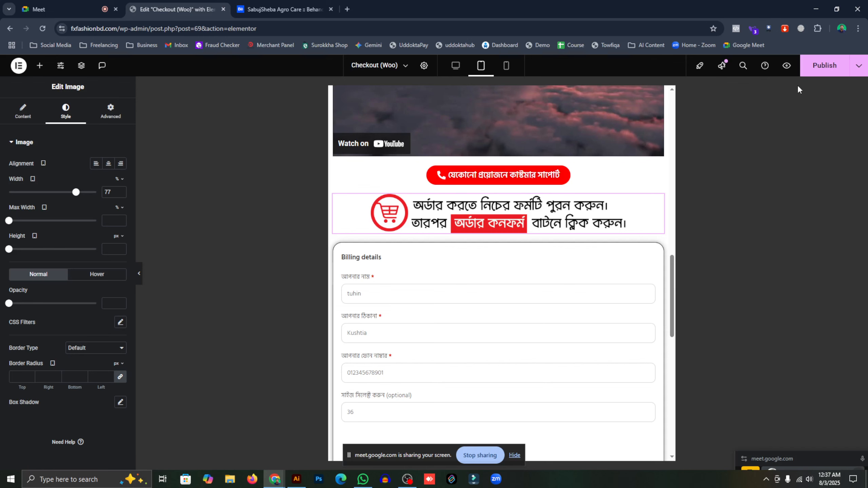
left_click(819, 66)
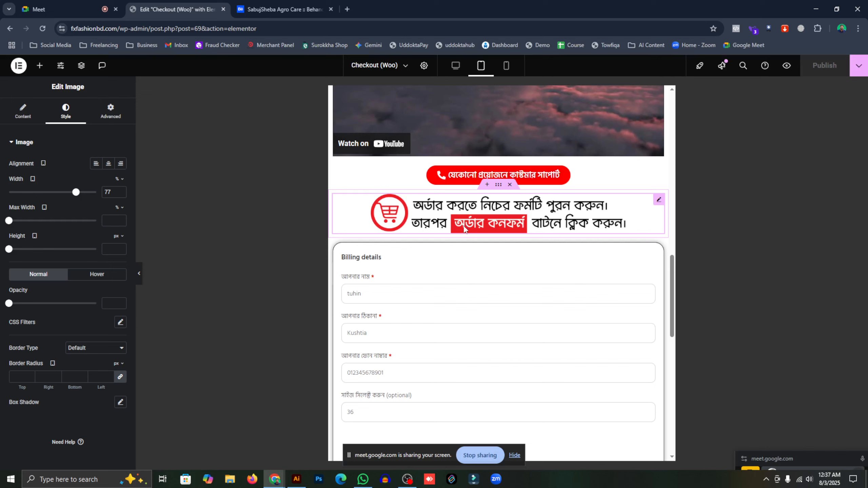
scroll(502, 229, "down", 4)
scroll(464, 187, "up", 4)
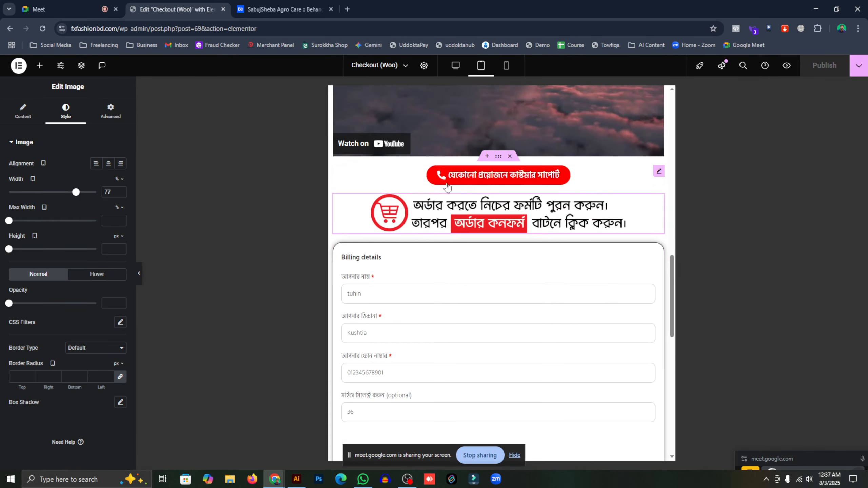
scroll(488, 247, "down", 4)
scroll(430, 231, "up", 4)
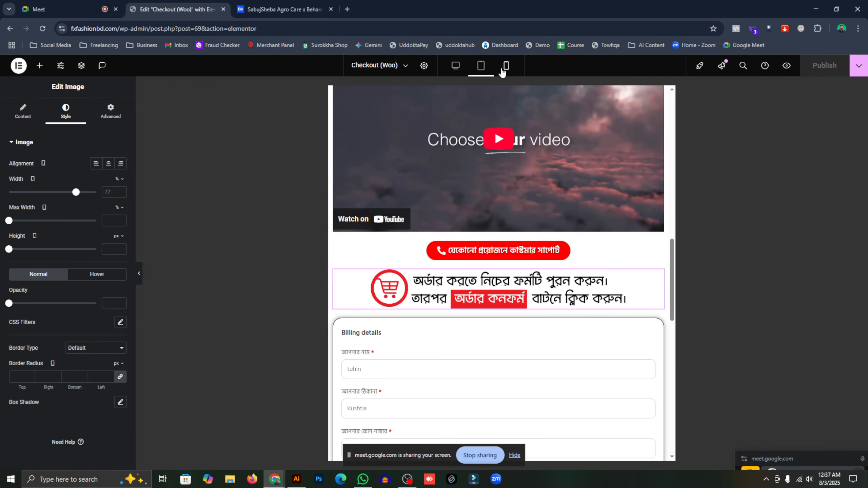
- Set the image width to 96% on mobile, publish, and return to desktop preview
left_click(506, 65)
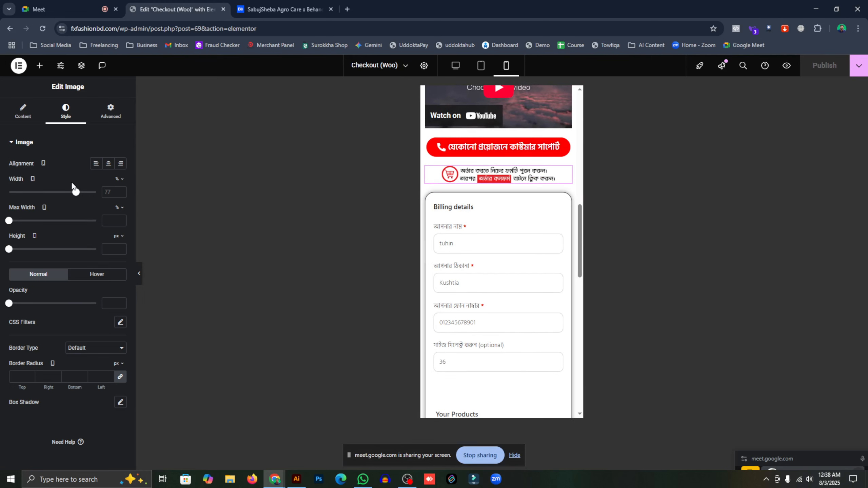
left_click_drag(77, 193, 93, 193)
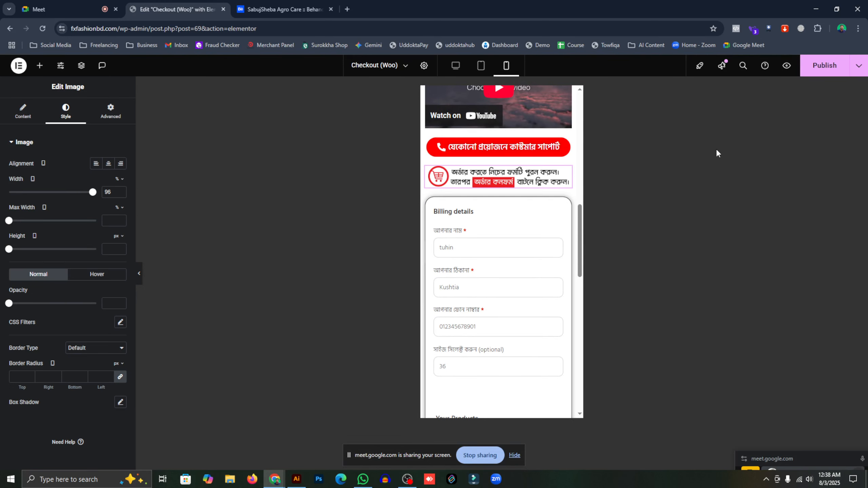
left_click(816, 74)
left_click(454, 67)
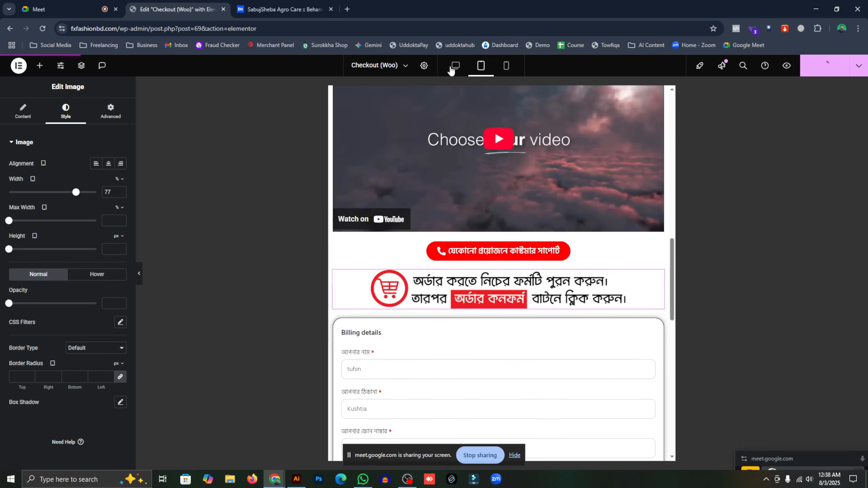
scroll(330, 206, "down", 4)
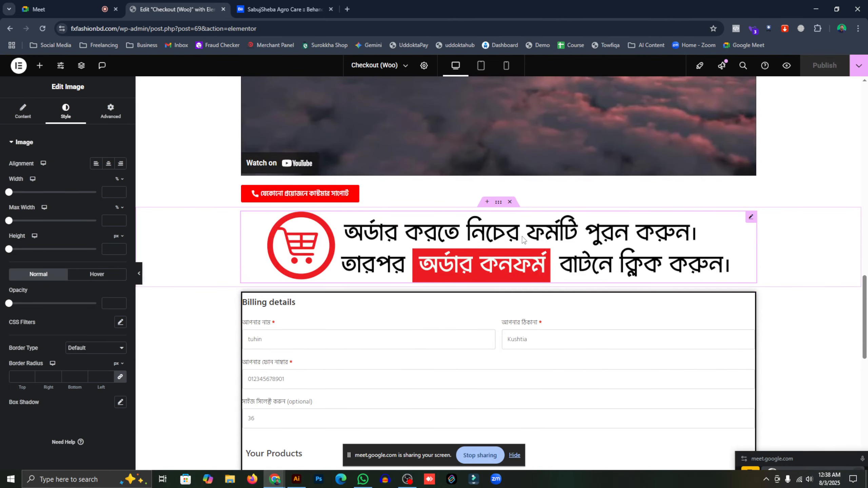
- Centre the red customer-support call button via its Style settings, then switch to tablet preview
left_click(329, 202)
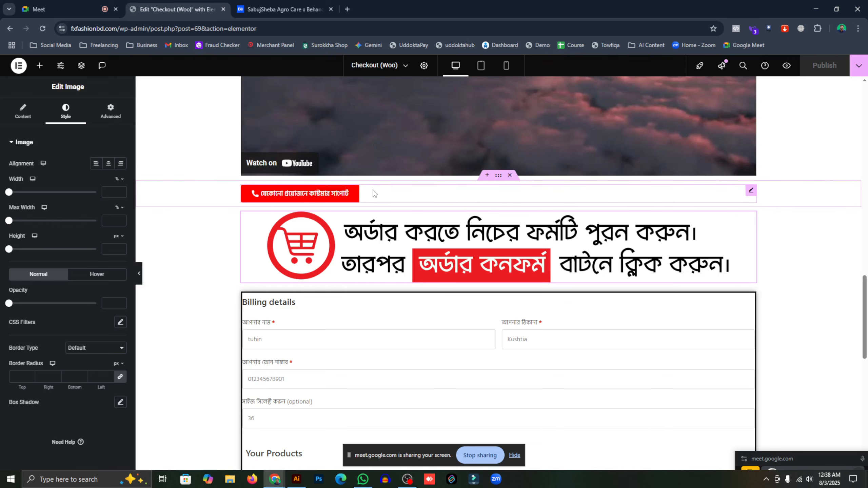
left_click(74, 118)
left_click(96, 164)
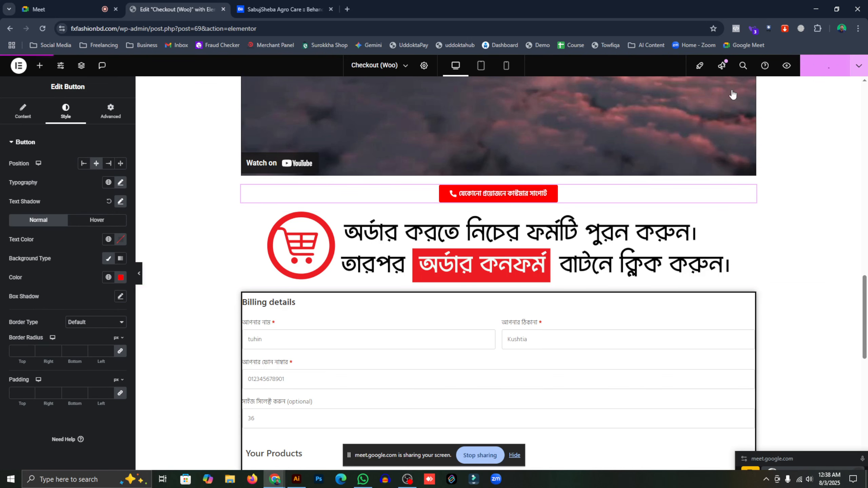
left_click(481, 66)
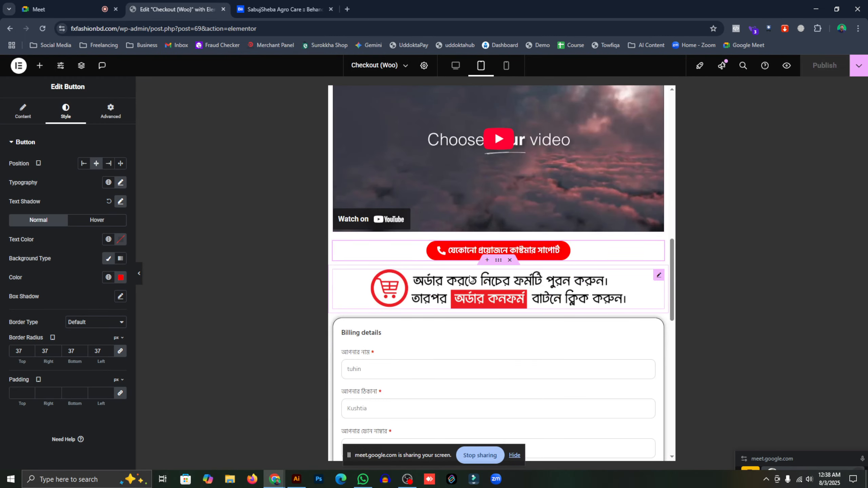
- Scroll through the tablet preview of the checkout page, then open the Checkout (Woo) Post Settings
scroll(431, 262, "down", 4)
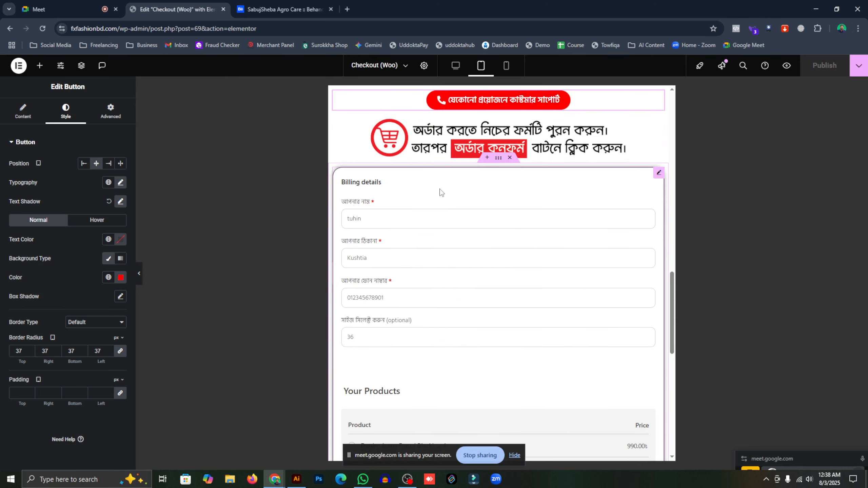
scroll(441, 192, "down", 6)
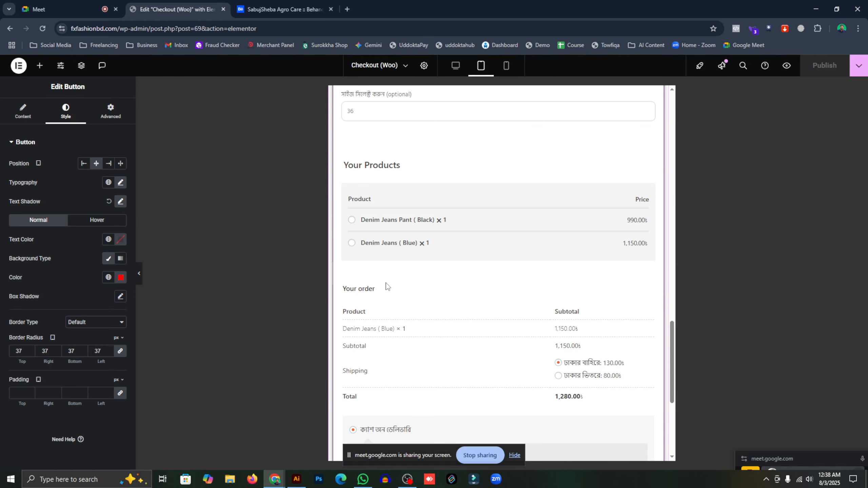
scroll(432, 281, "up", 6)
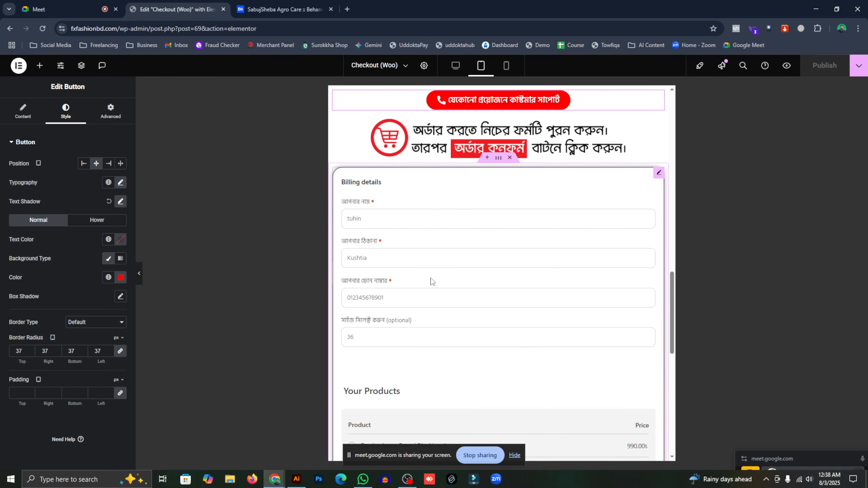
scroll(470, 212, "up", 15)
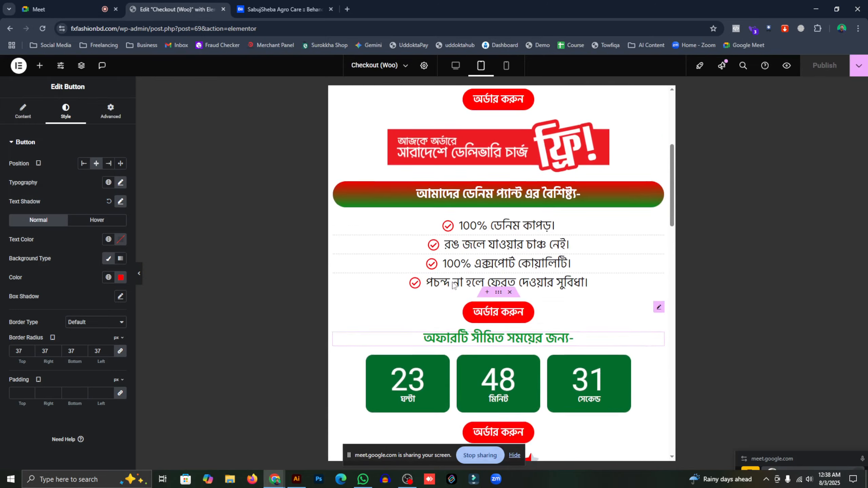
scroll(407, 304, "down", 6)
scroll(421, 305, "up", 6)
scroll(434, 307, "down", 4)
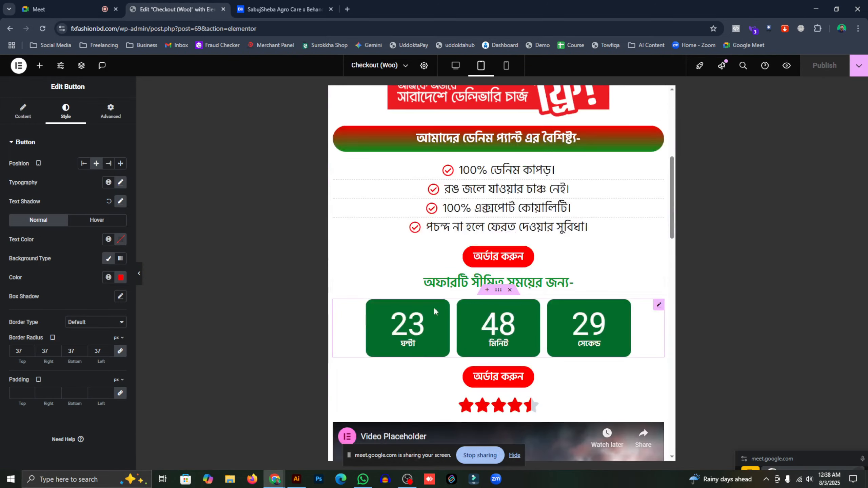
scroll(442, 324, "up", 8)
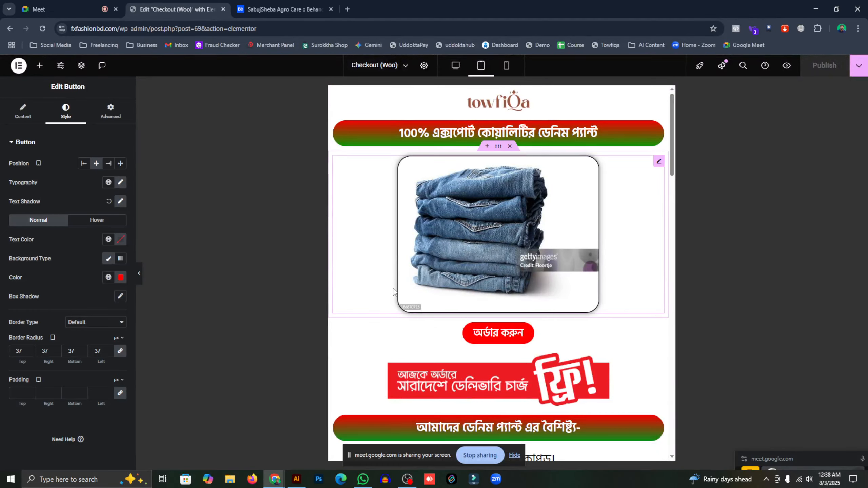
scroll(394, 291, "down", 4)
scroll(392, 283, "up", 4)
scroll(427, 267, "down", 4)
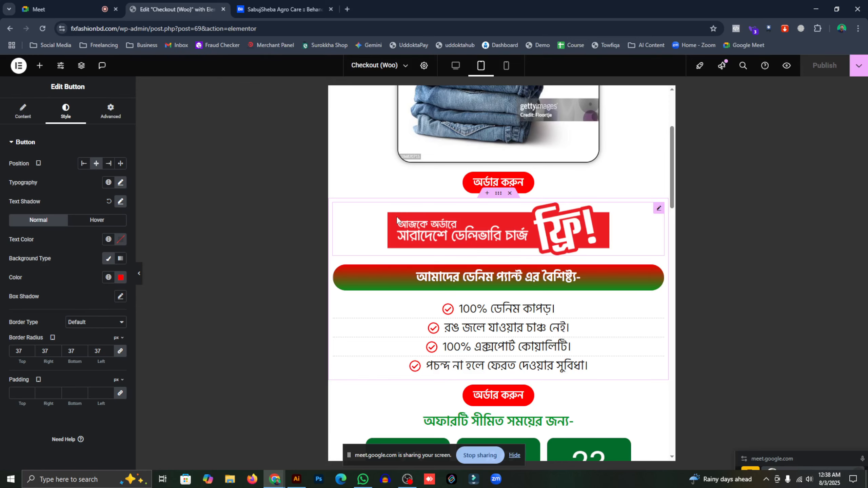
scroll(413, 283, "down", 15)
scroll(542, 356, "up", 6)
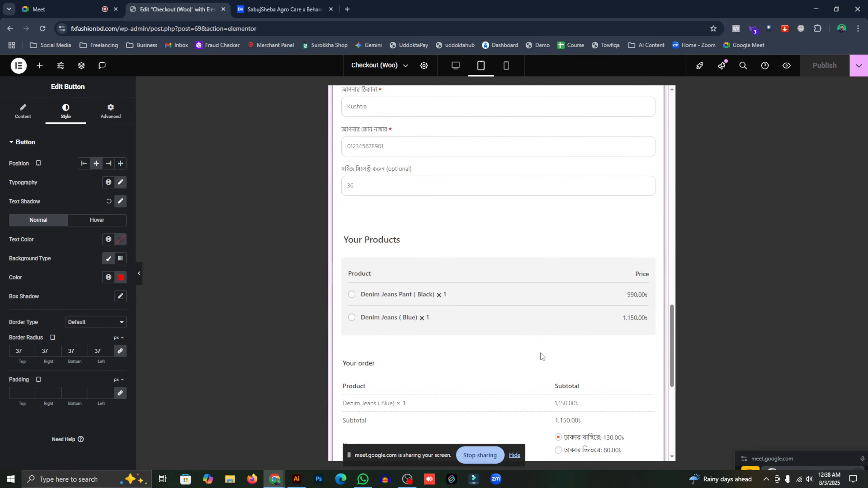
scroll(599, 251, "down", 5)
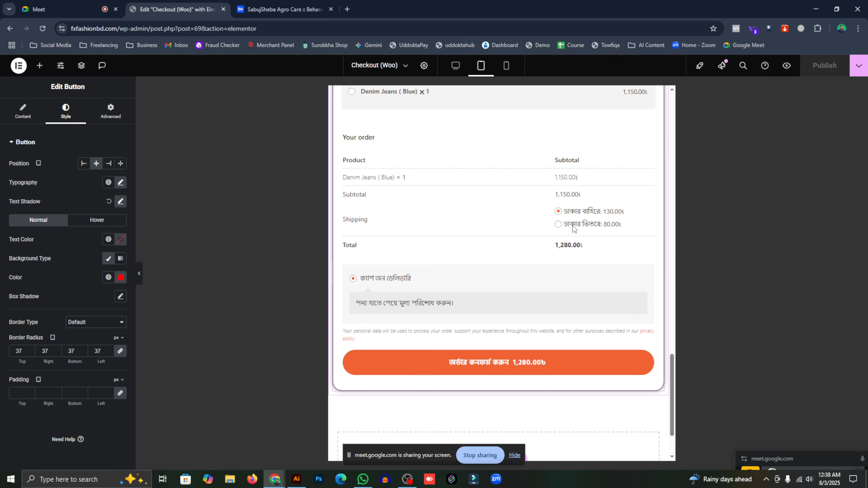
scroll(497, 188, "up", 12)
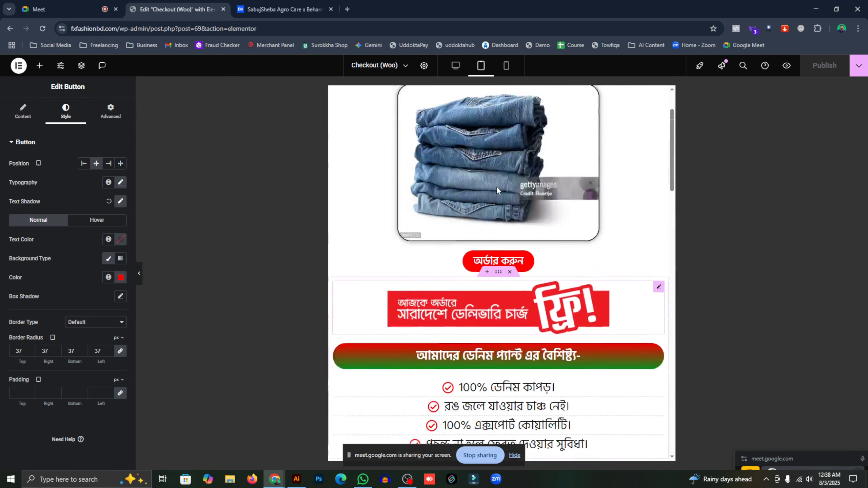
scroll(497, 189, "up", 3)
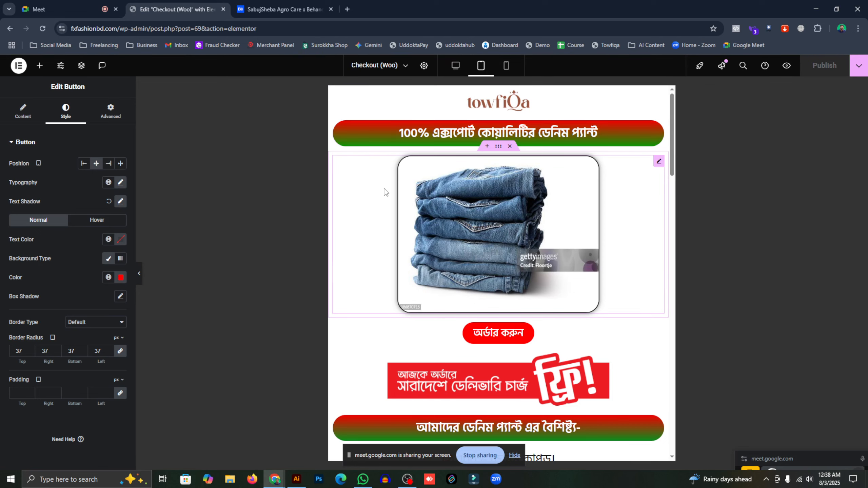
left_click(425, 67)
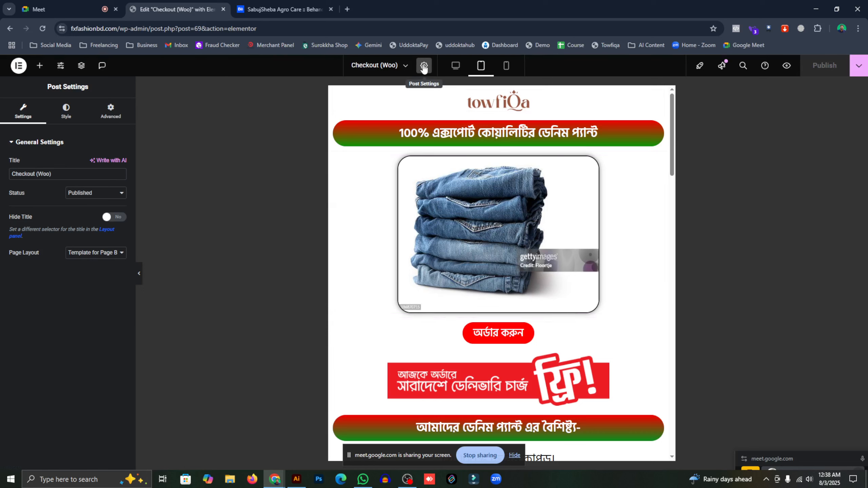
- Look through the page's Style, Custom CSS, layout and status settings, leaving status Published
left_click(85, 111)
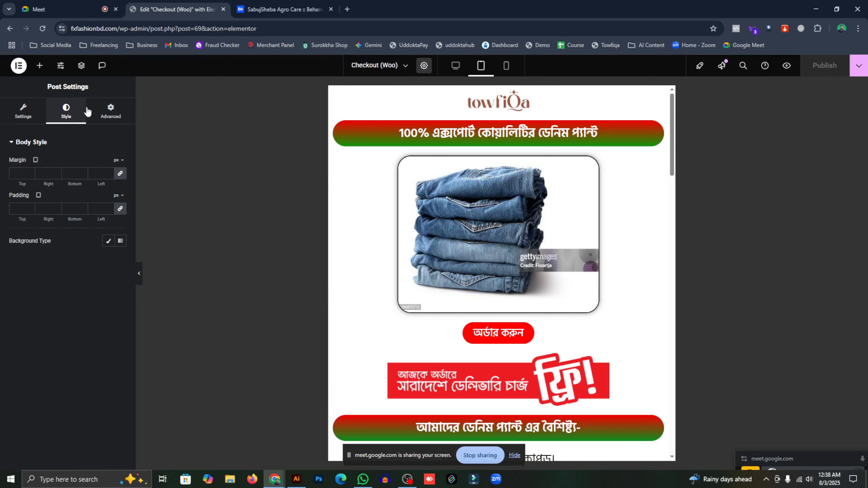
left_click(111, 112)
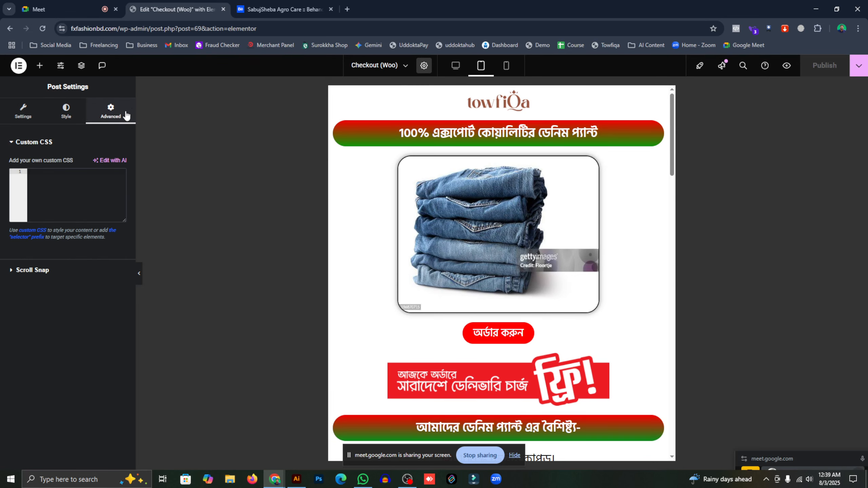
left_click(21, 118)
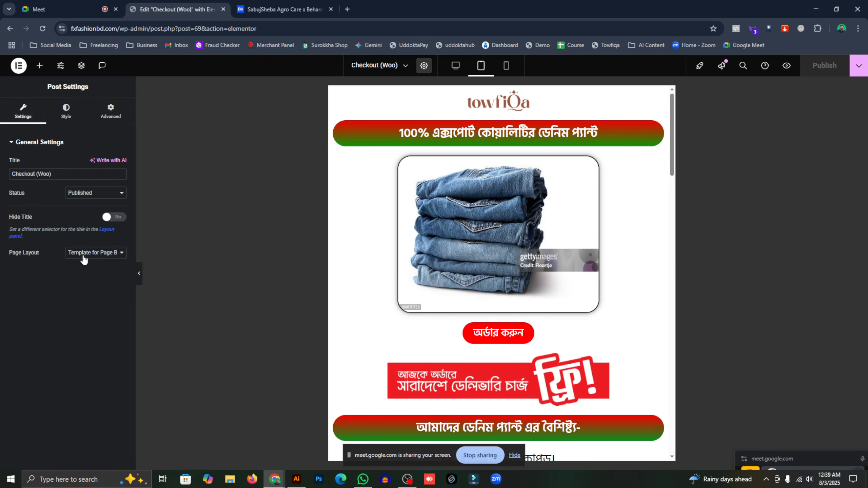
left_click(96, 253)
left_click(96, 254)
left_click(95, 194)
left_click(95, 195)
- Set a Classic body background using the uploaded leaf-pattern image 33268434_jol5.jpg
left_click(59, 120)
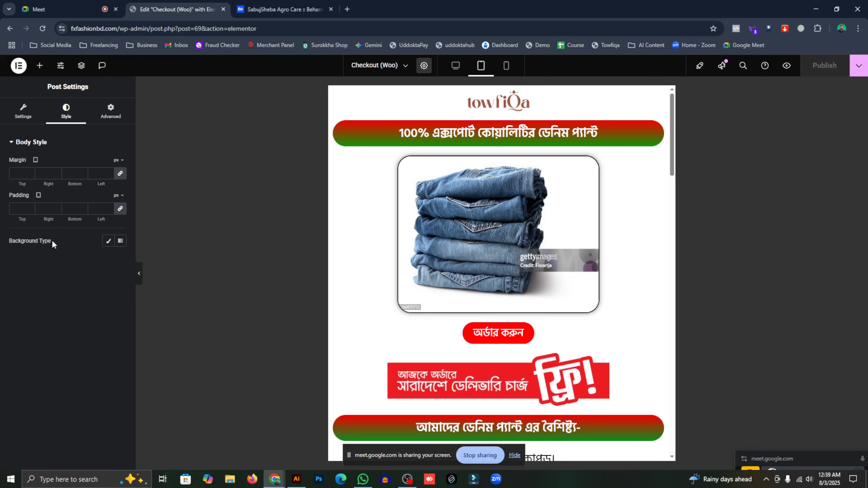
left_click(109, 241)
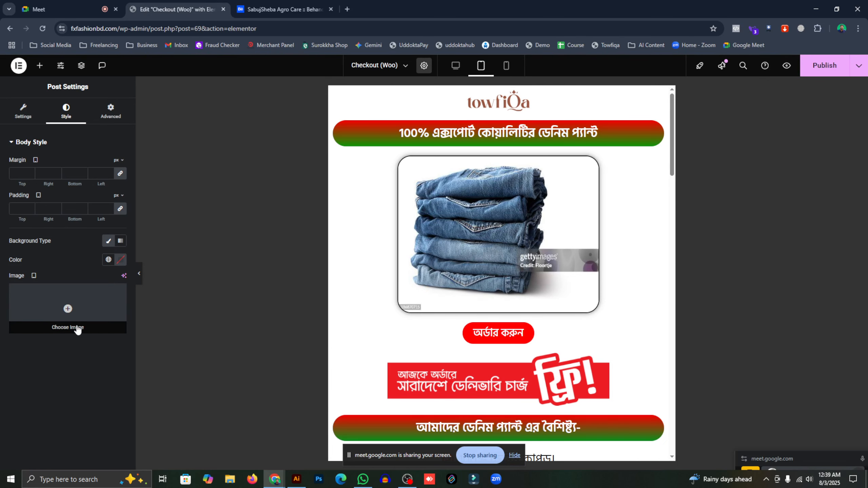
left_click(78, 329)
left_click(127, 99)
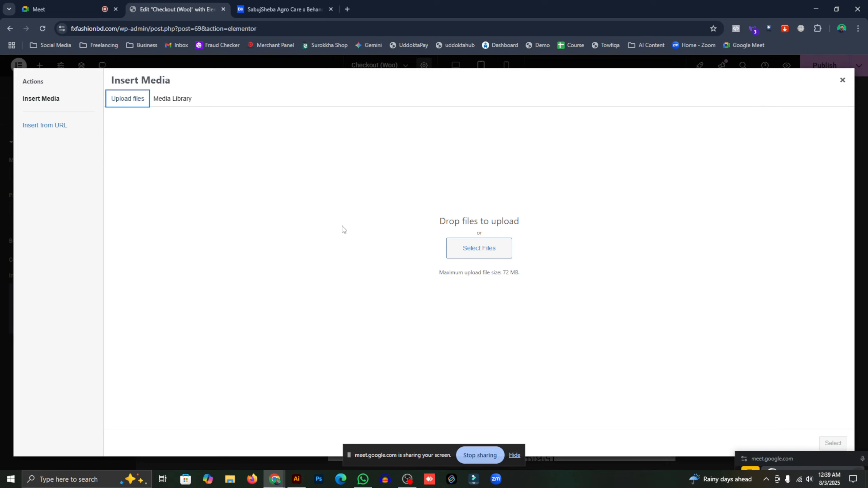
left_click(478, 248)
scroll(216, 152, "down", 5)
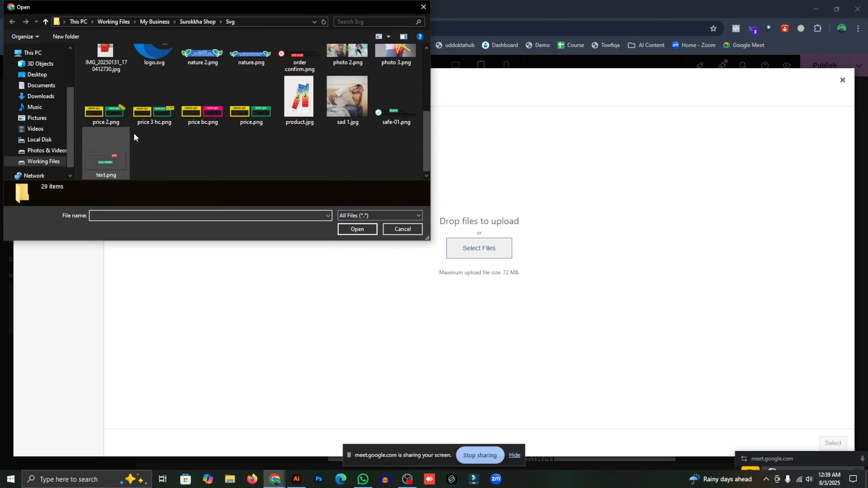
scroll(189, 117, "up", 6)
left_click(207, 87)
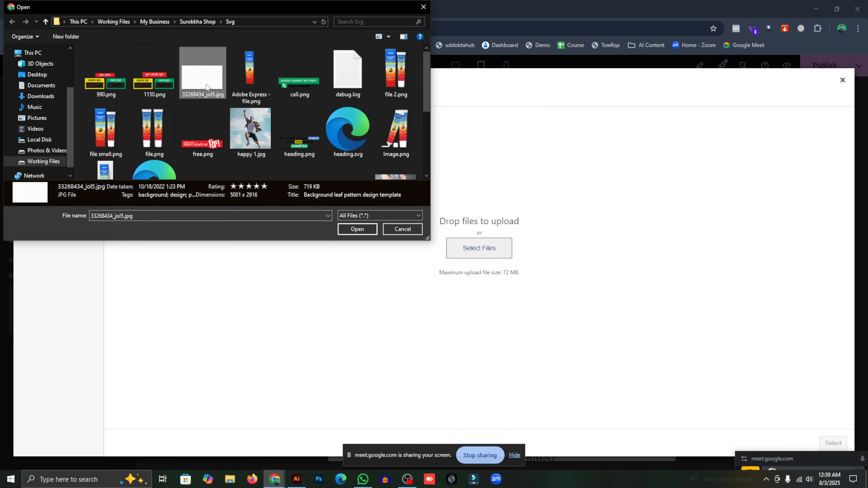
left_click(358, 229)
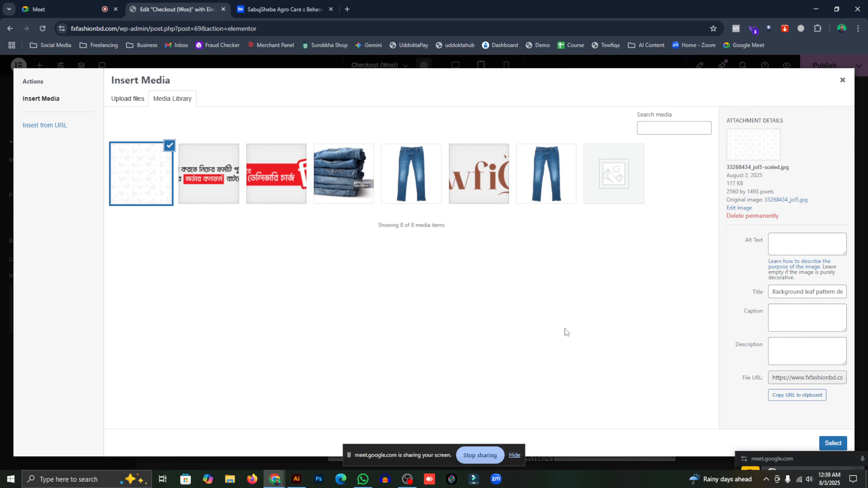
left_click(834, 445)
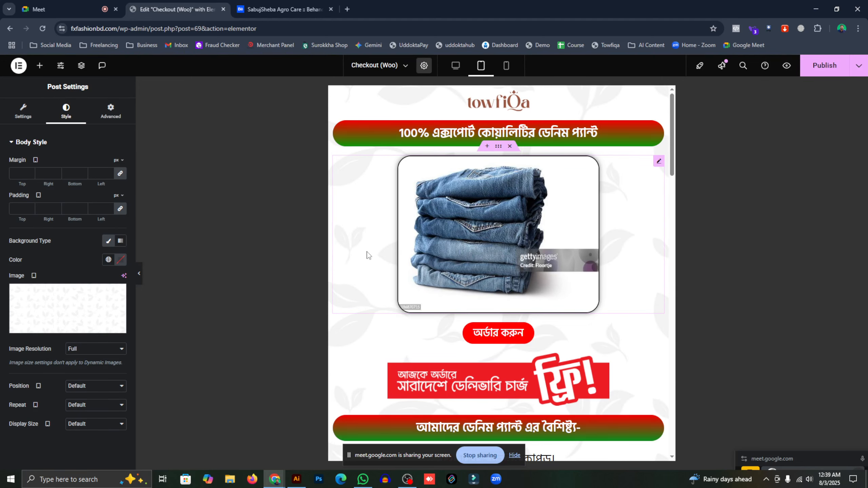
- Check the leaf background in the preview and publish the checkout page
scroll(356, 289, "down", 5)
scroll(356, 290, "up", 5)
scroll(355, 315, "down", 4)
scroll(355, 314, "down", 20)
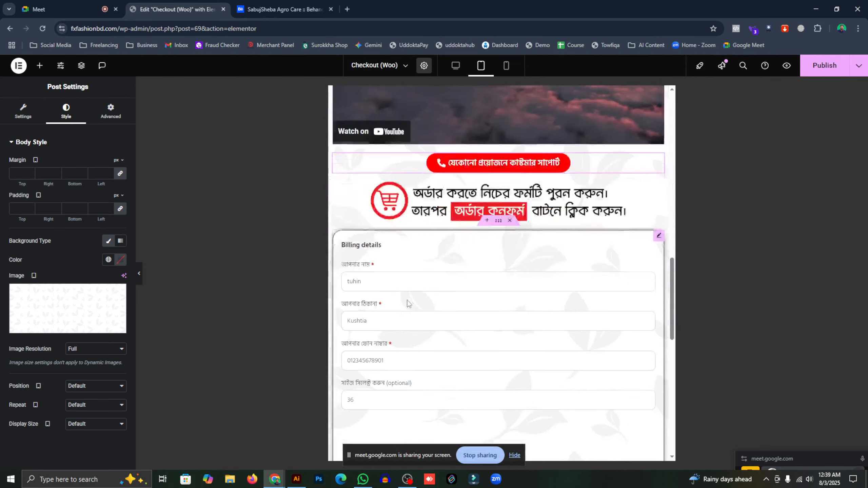
scroll(508, 268, "up", 20)
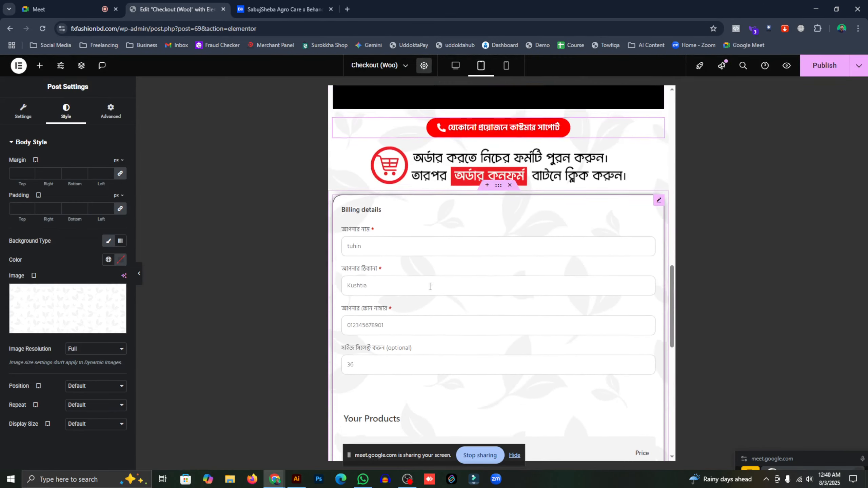
scroll(399, 286, "up", 8)
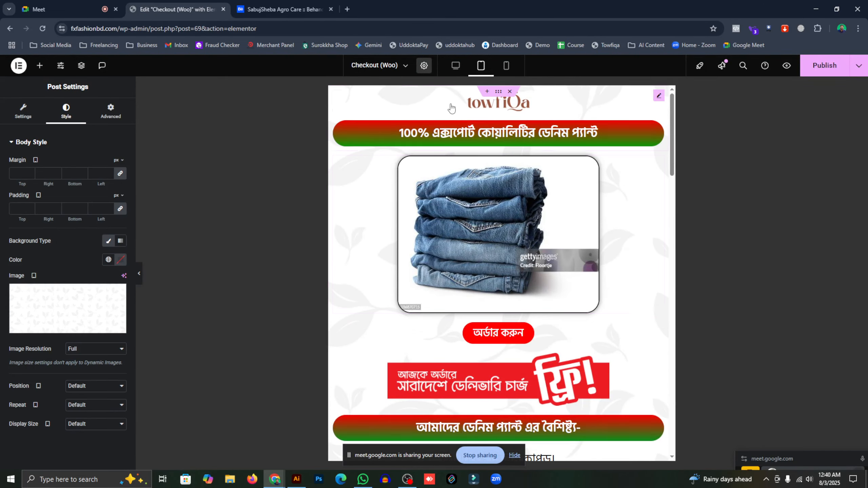
left_click(809, 73)
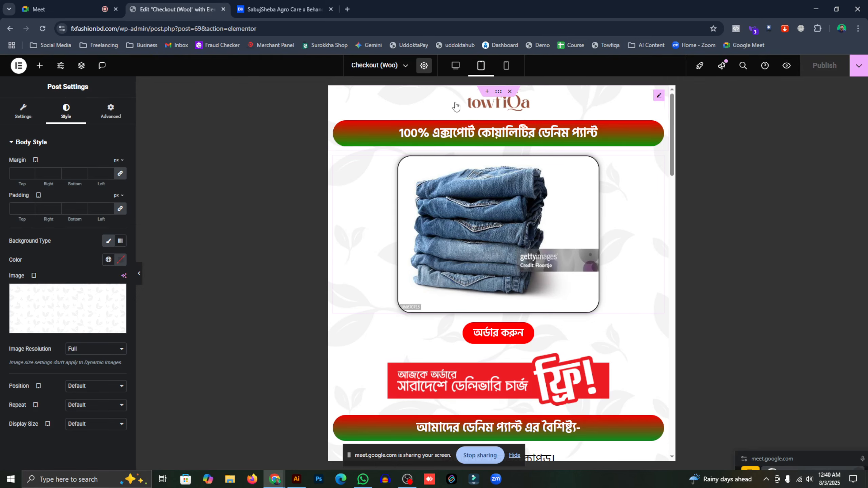
- Switch to the Google Meet call browser tab
scroll(586, 252, "down", 6)
scroll(587, 253, "down", 15)
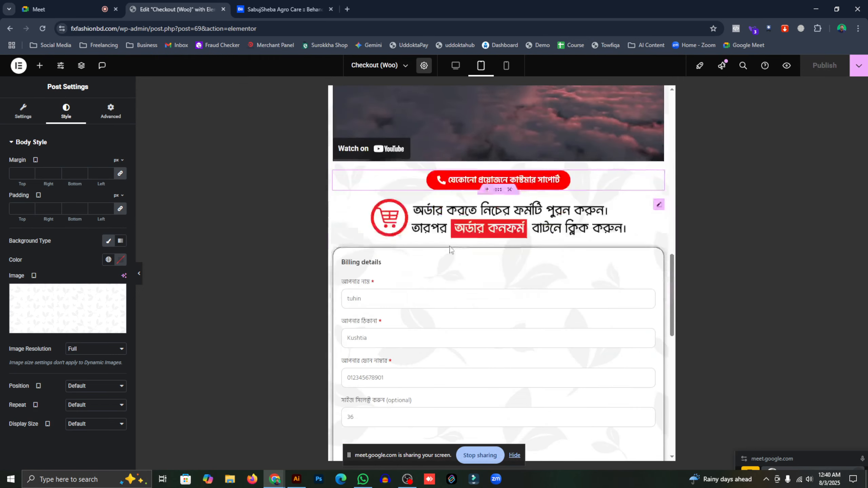
scroll(490, 226, "up", 5)
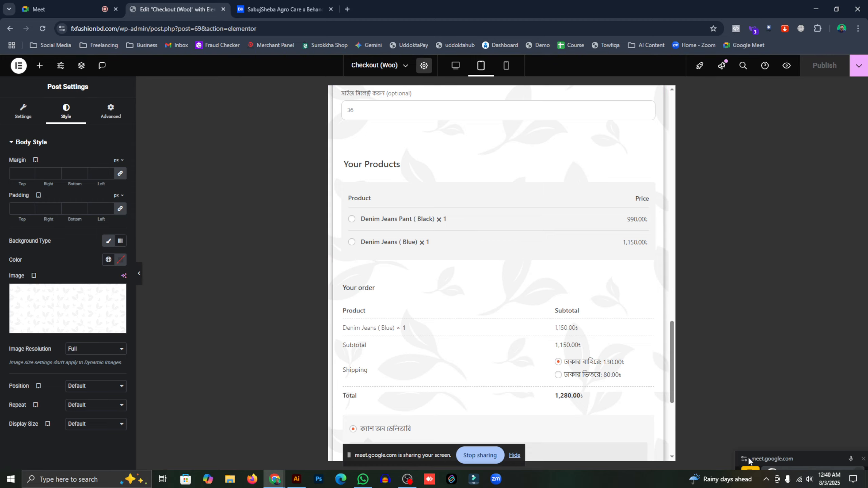
left_click(64, 10)
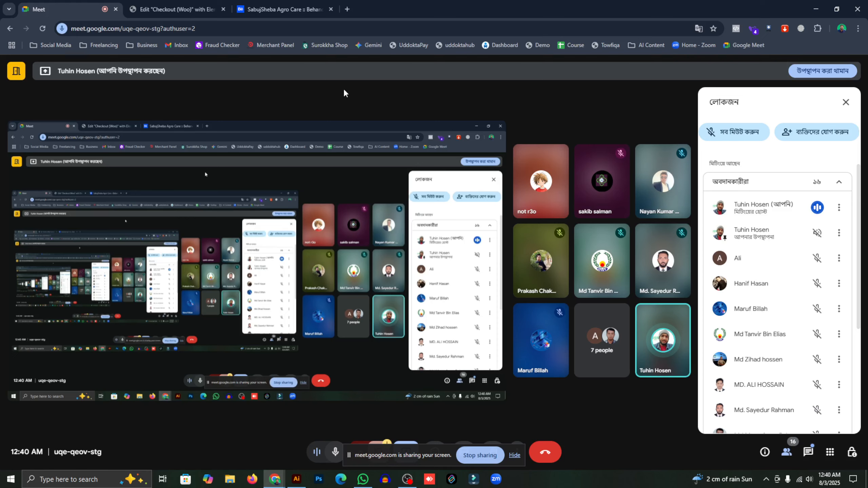
- Return to the Edit Checkout (Woo) tab, check the recent pages list, and go back to the Denim Pant Landing funnel
left_click(195, 4)
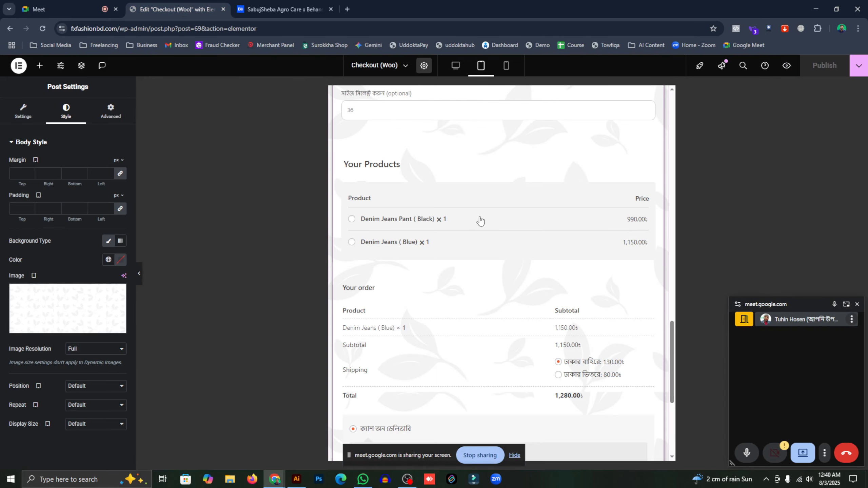
scroll(478, 218, "down", 1)
scroll(477, 218, "up", 5)
scroll(476, 218, "up", 8)
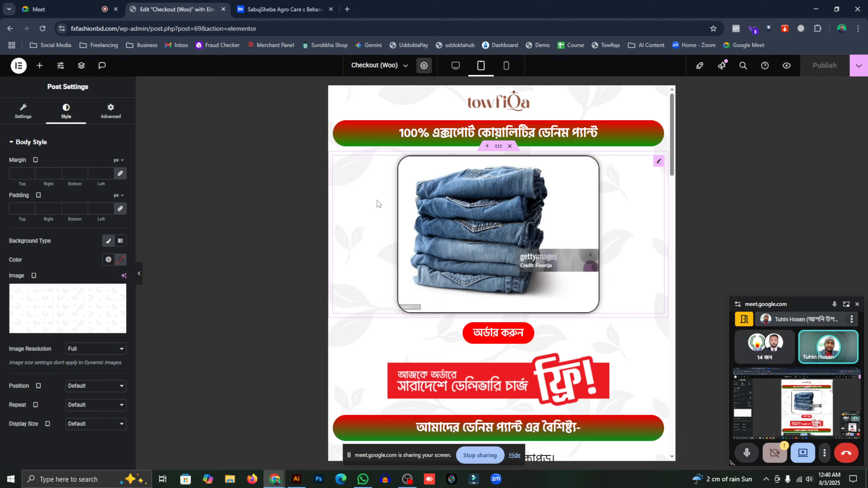
scroll(378, 203, "down", 17)
left_click(396, 66)
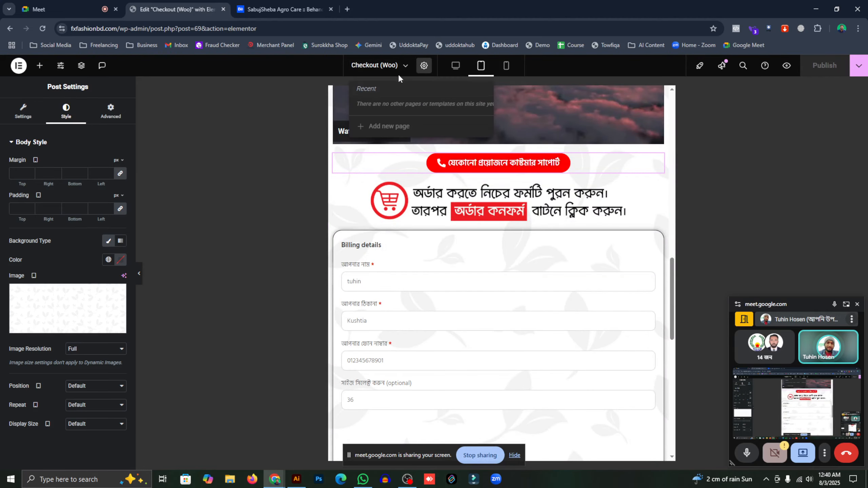
left_click(399, 66)
left_click(401, 65)
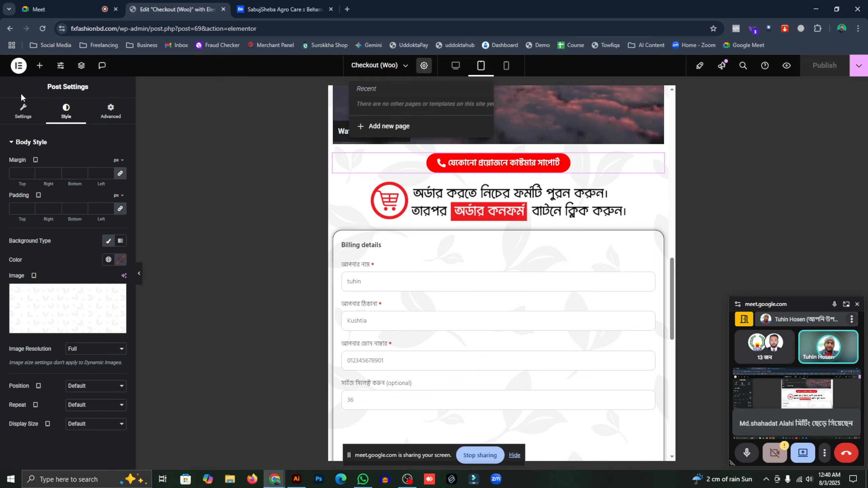
left_click(10, 29)
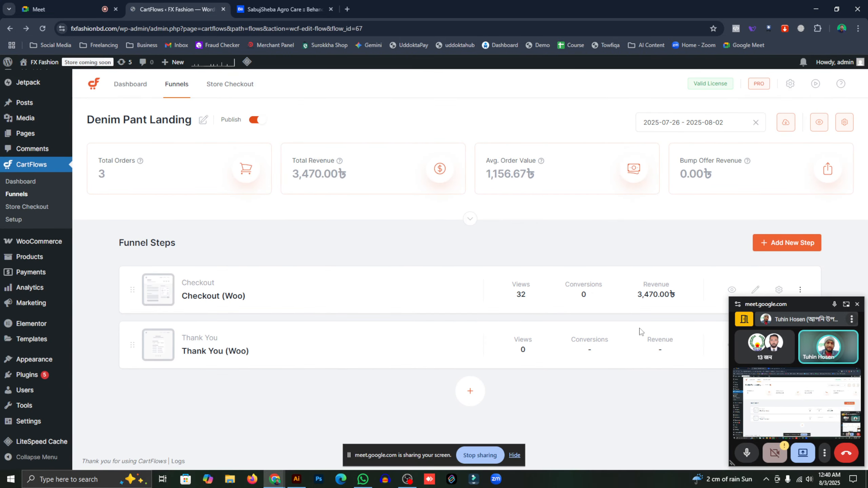
- Launch Elementor on the Thank You (Woo) step via its Edit Step pencil in Funnel Steps
left_click(780, 348)
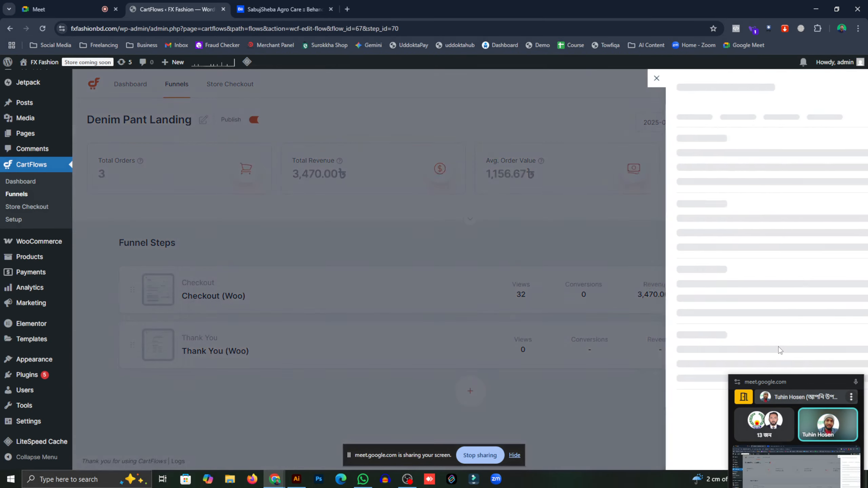
left_click(436, 82)
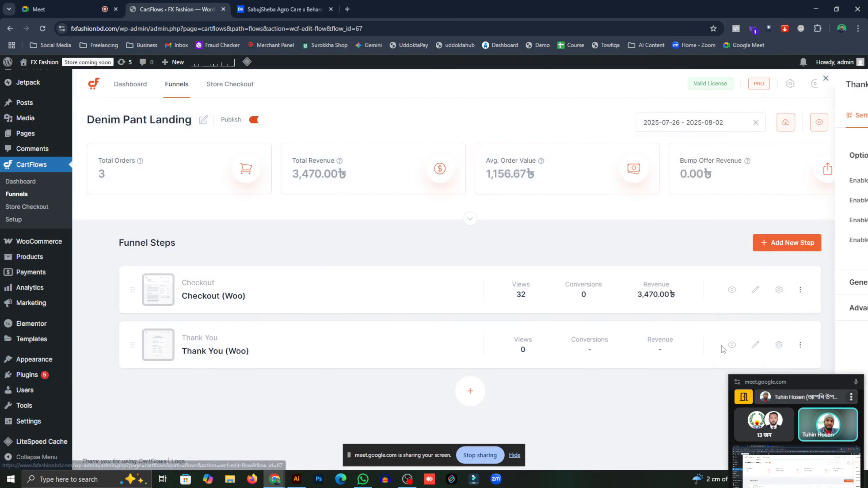
left_click(755, 346)
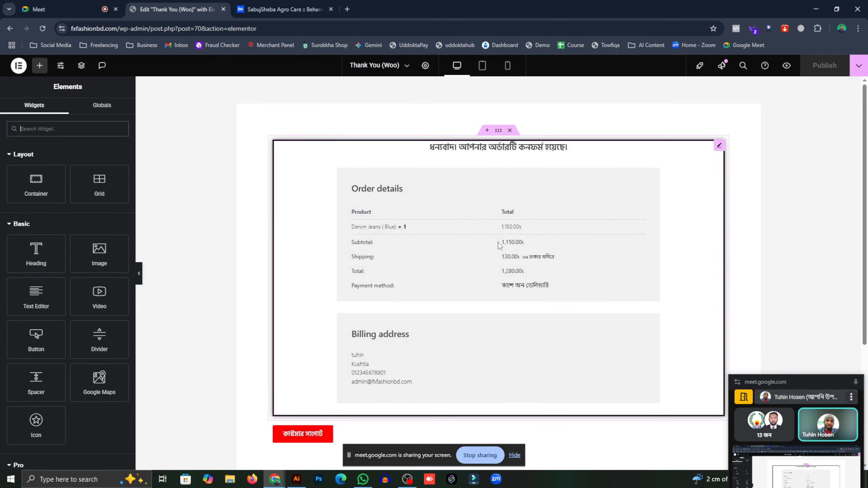
- Give the page body a Classic background using the leaf-pattern image from the media library
left_click(426, 67)
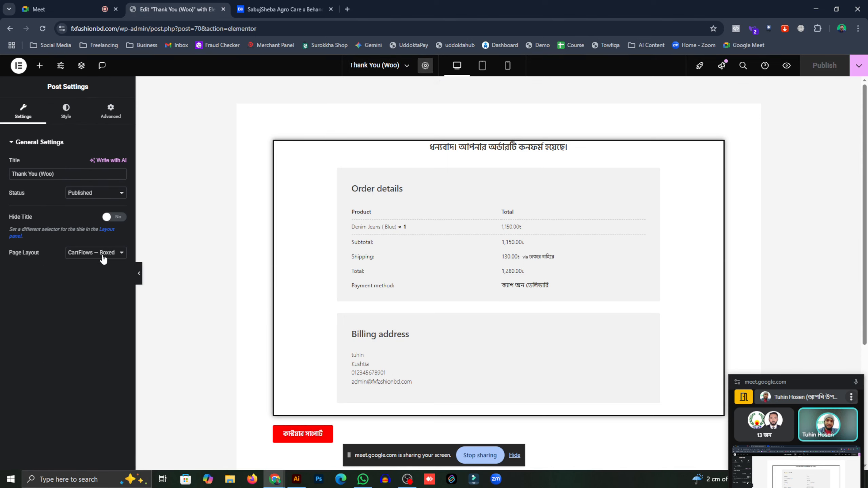
left_click(66, 111)
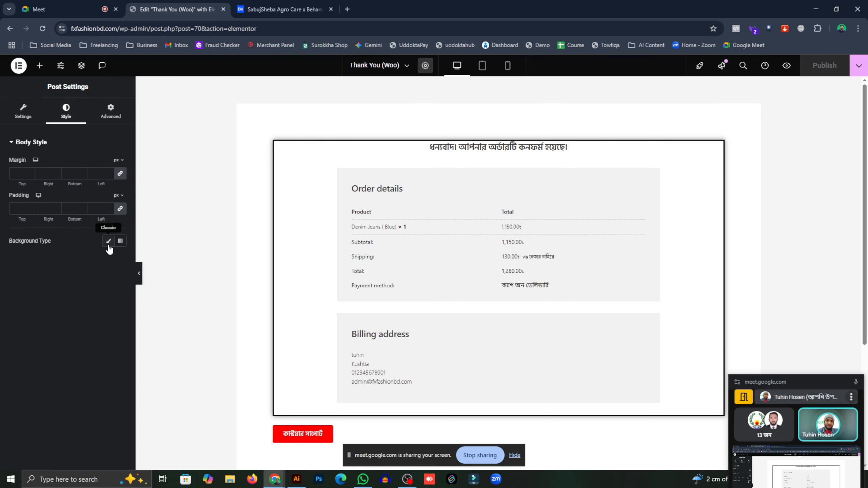
left_click(109, 241)
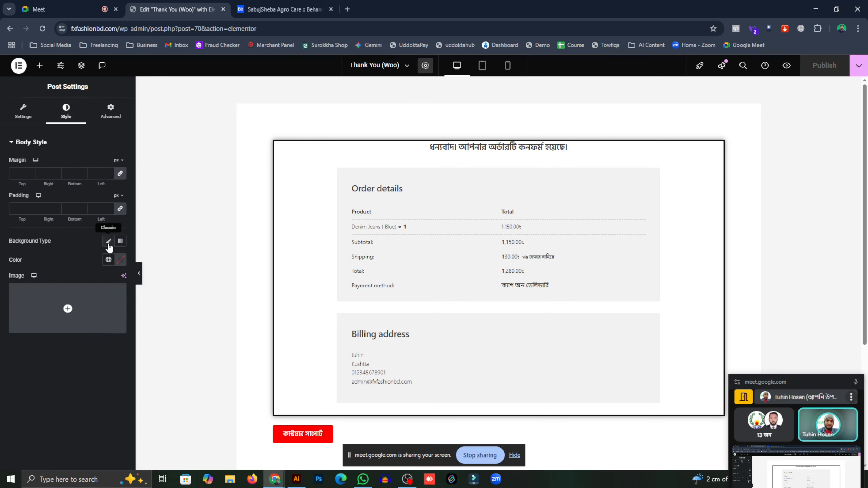
left_click(72, 321)
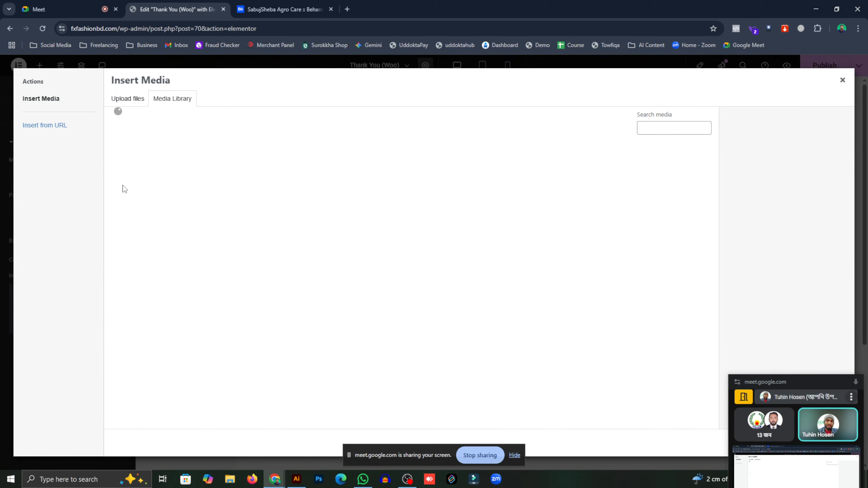
left_click(136, 162)
left_click_drag(793, 387, 816, 329)
left_click(833, 443)
- Apply the same leaf-pattern background image to the page's mobile layout
left_click(507, 65)
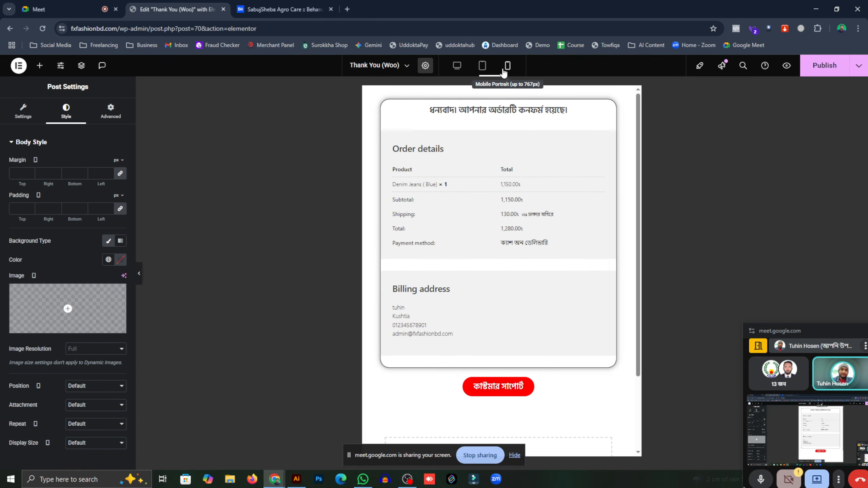
mouse_move(81, 327)
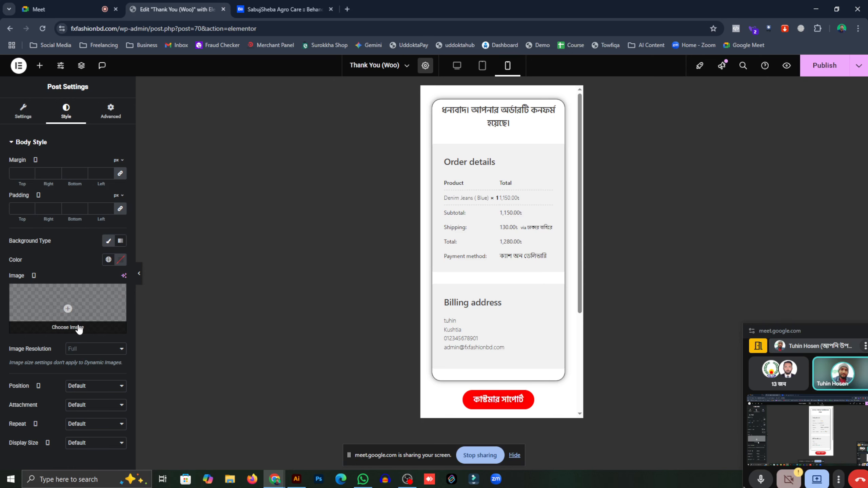
left_click(81, 327)
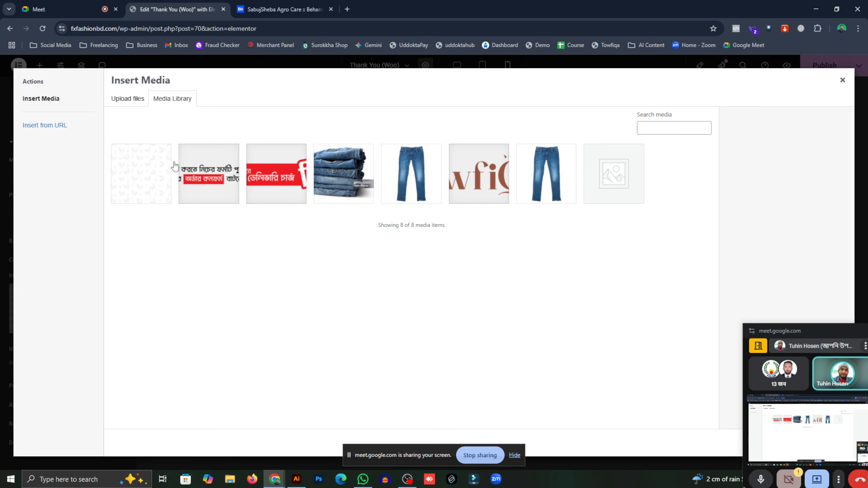
left_click_drag(809, 327, 540, 319)
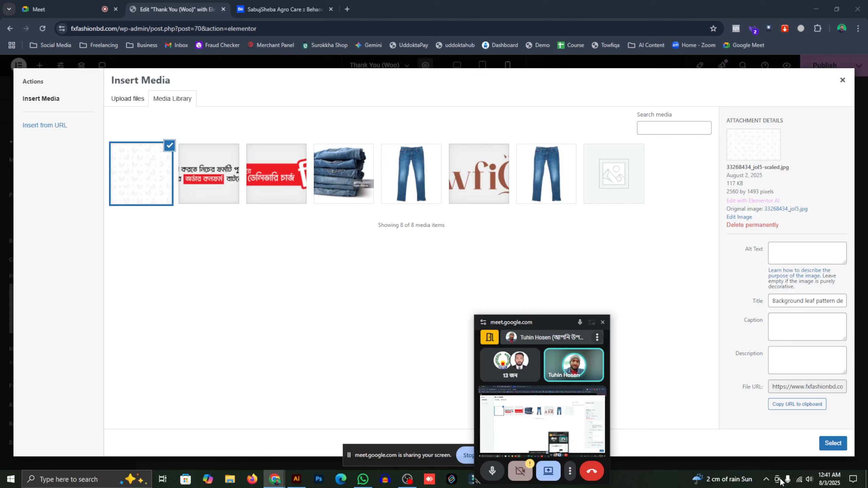
left_click(834, 443)
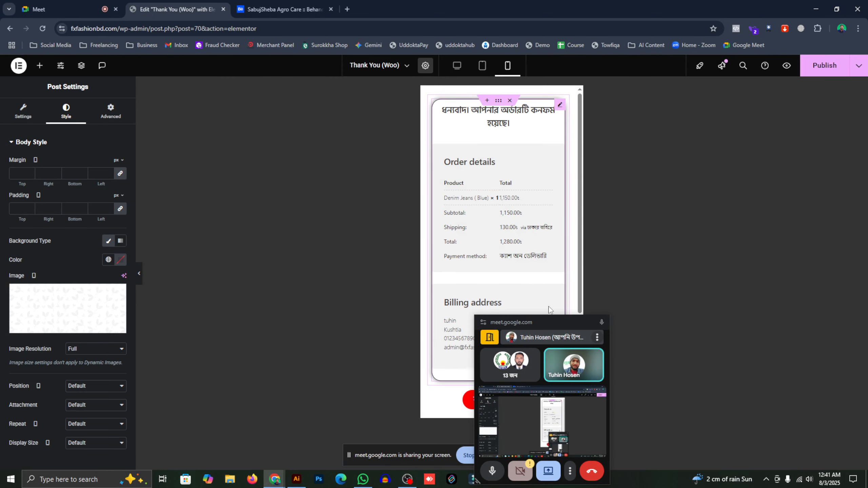
- Check the page in desktop, tablet and mobile previews, then publish the Thank You page
left_click_drag(539, 322, 703, 273)
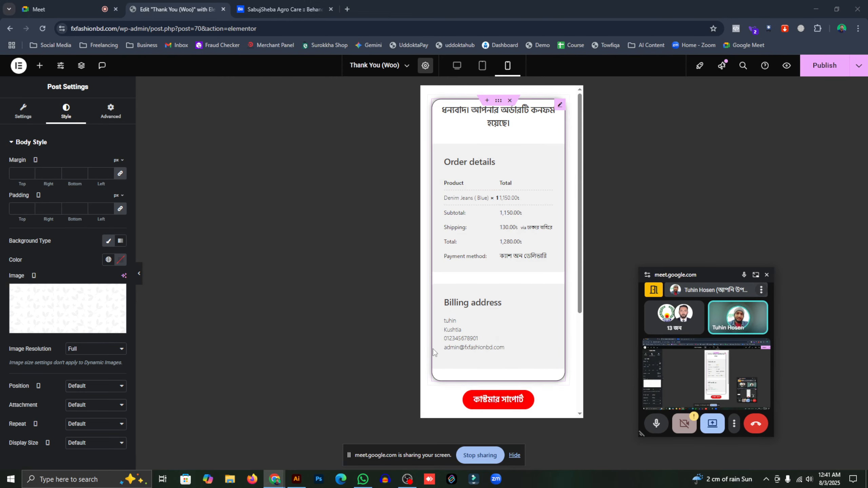
scroll(438, 355, "down", 3)
scroll(407, 351, "up", 3)
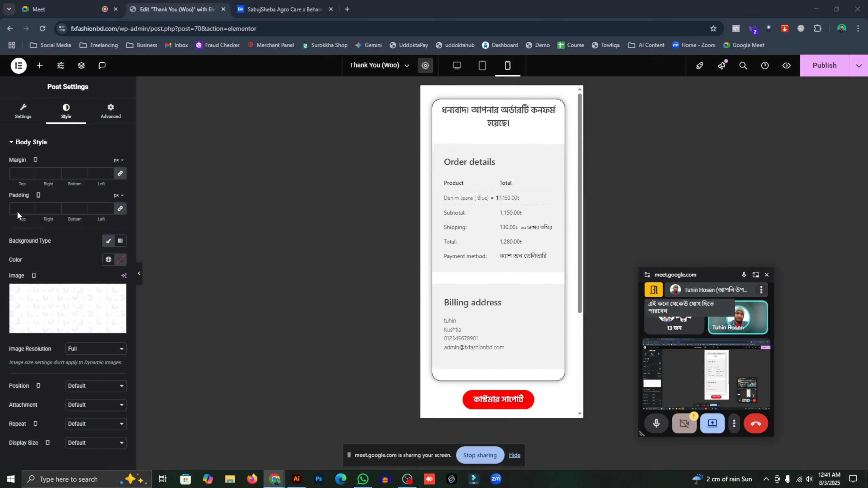
left_click(460, 67)
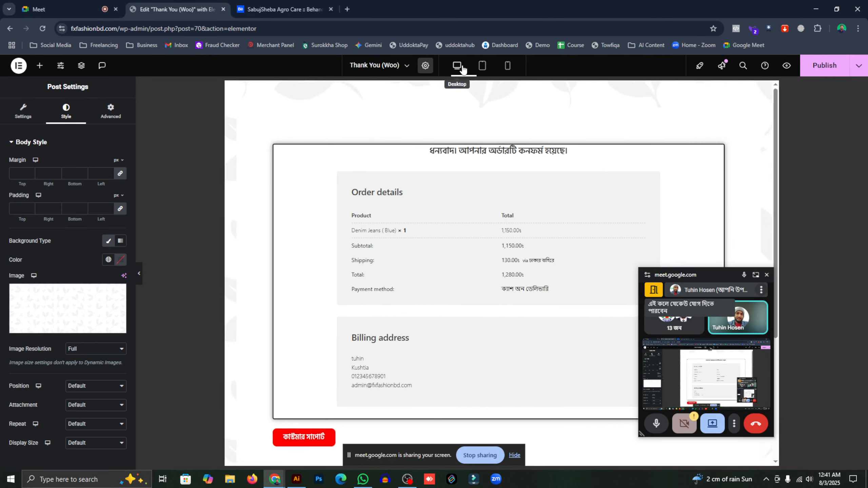
left_click(478, 69)
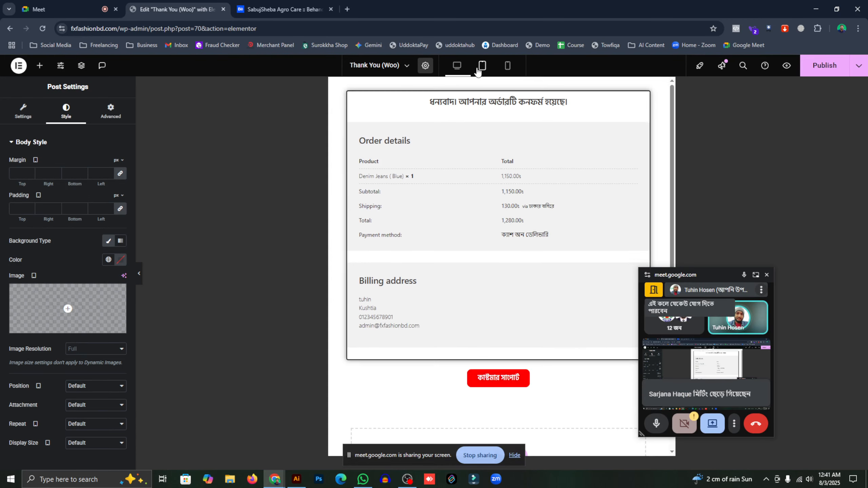
left_click(508, 66)
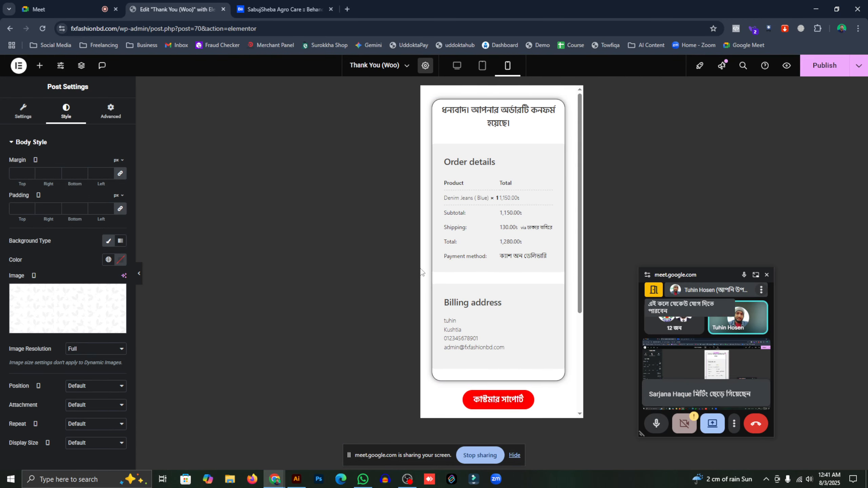
left_click(819, 66)
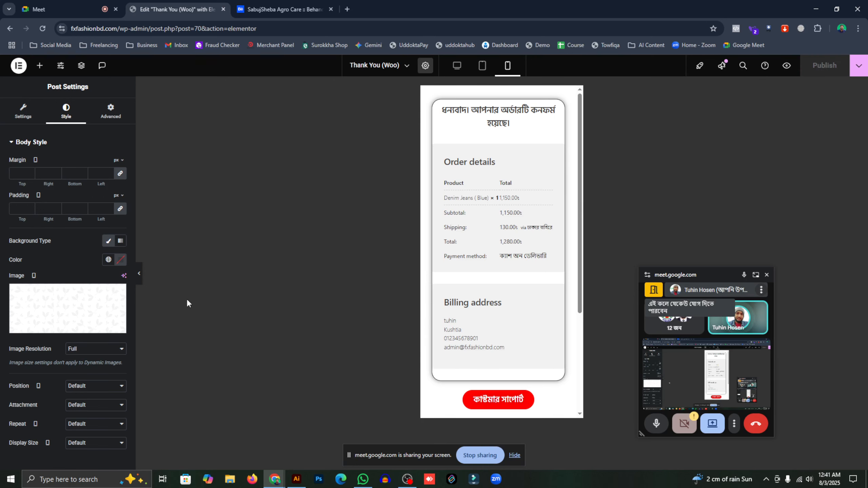
- Go back from Elementor to the Denim Pant Landing funnel steps in CartFlows
left_click(10, 29)
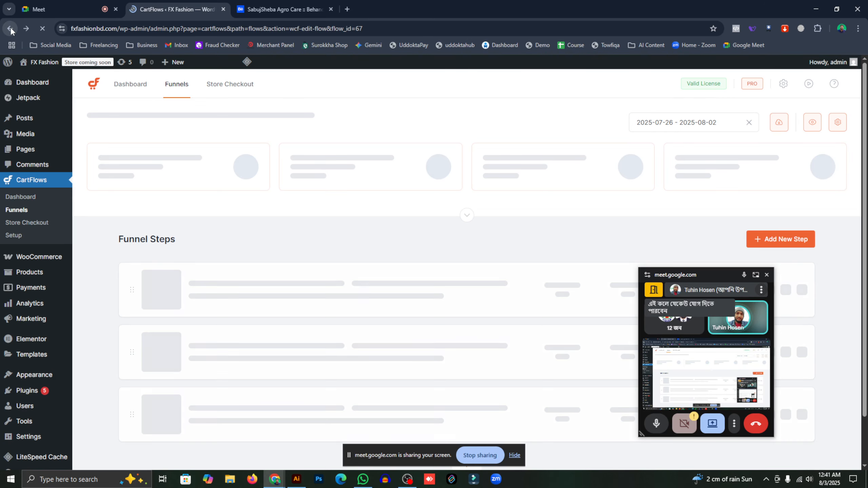
left_click_drag(685, 280, 741, 419)
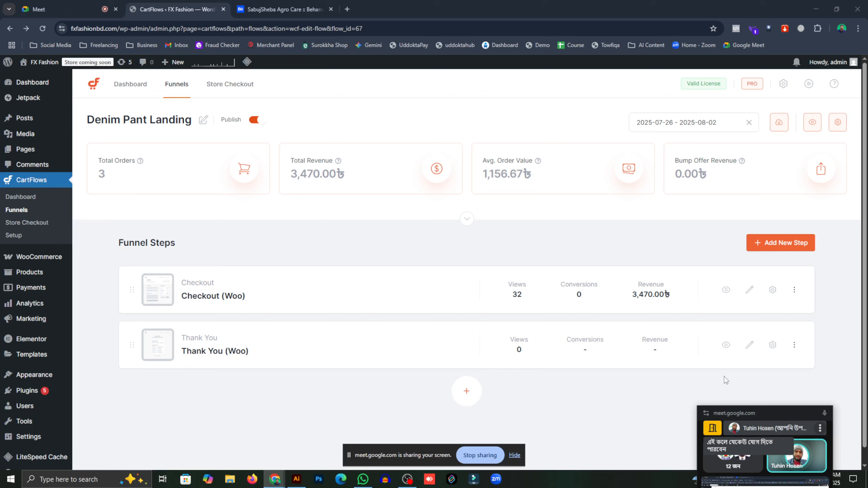
- Skim the Behance portfolio profile, then close its tab
left_click(314, 4)
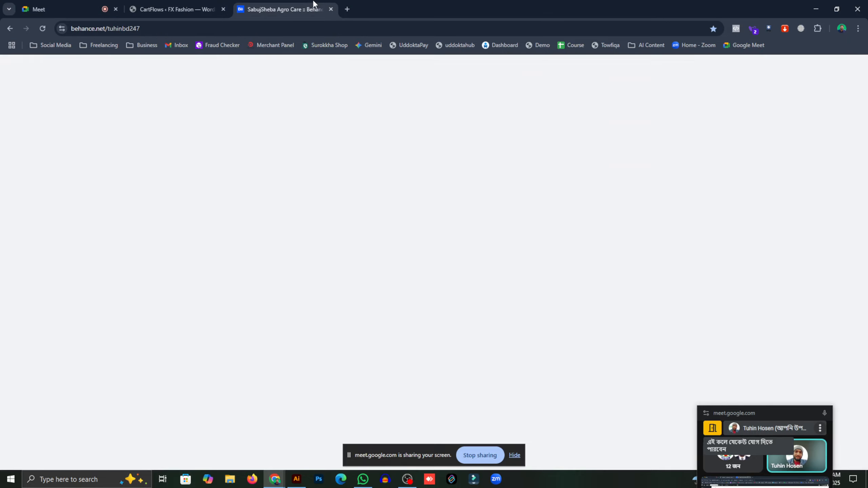
scroll(359, 155, "down", 2)
scroll(431, 135, "up", 2)
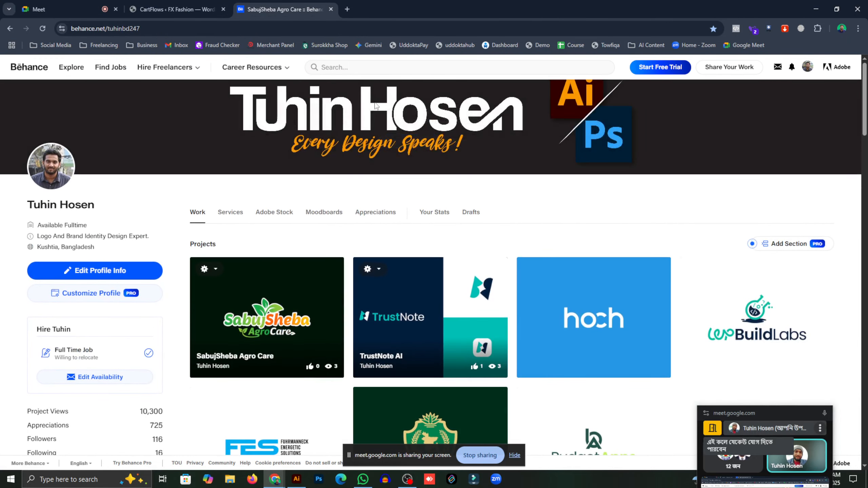
scroll(376, 106, "down", 5)
left_click(331, 9)
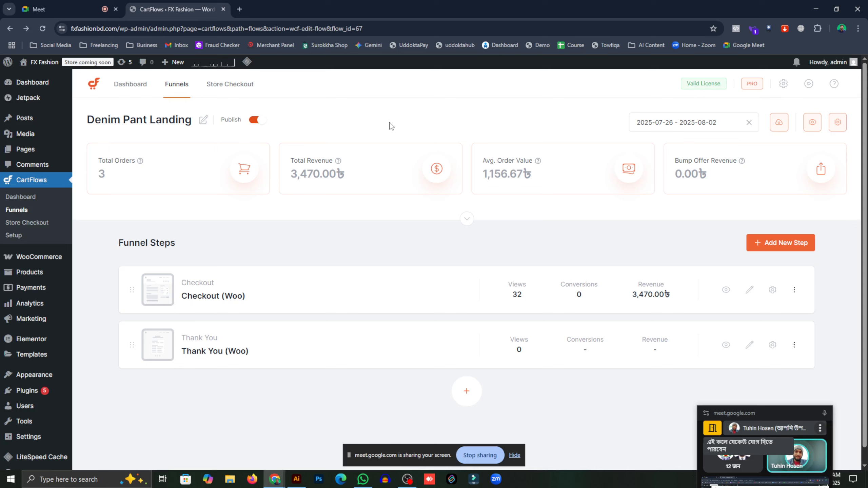
- Bring the OBS Studio recording window to the front from the taskbar
left_click_drag(756, 413, 738, 266)
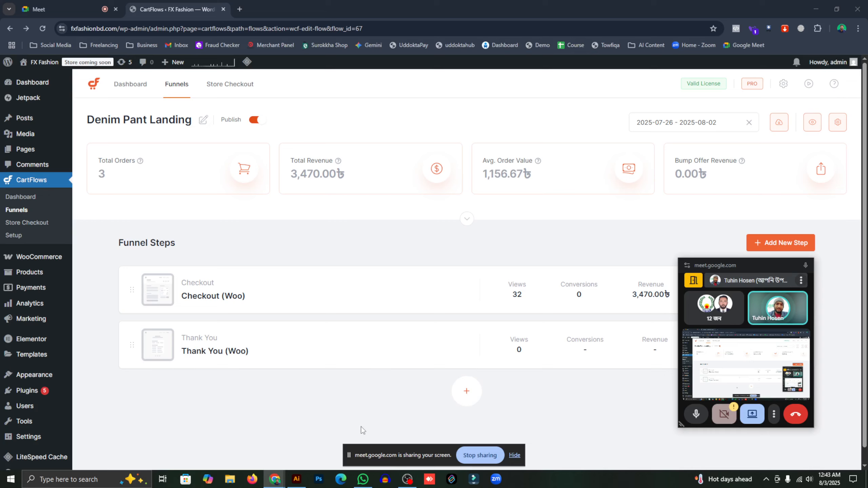
left_click(407, 479)
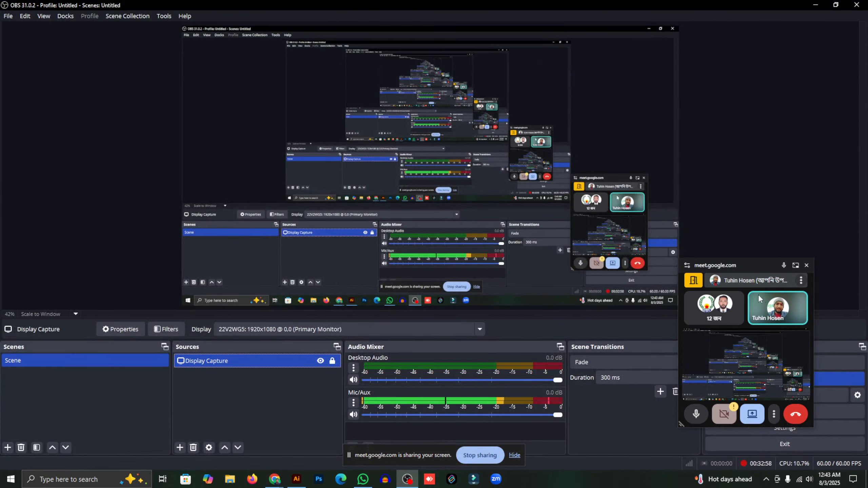